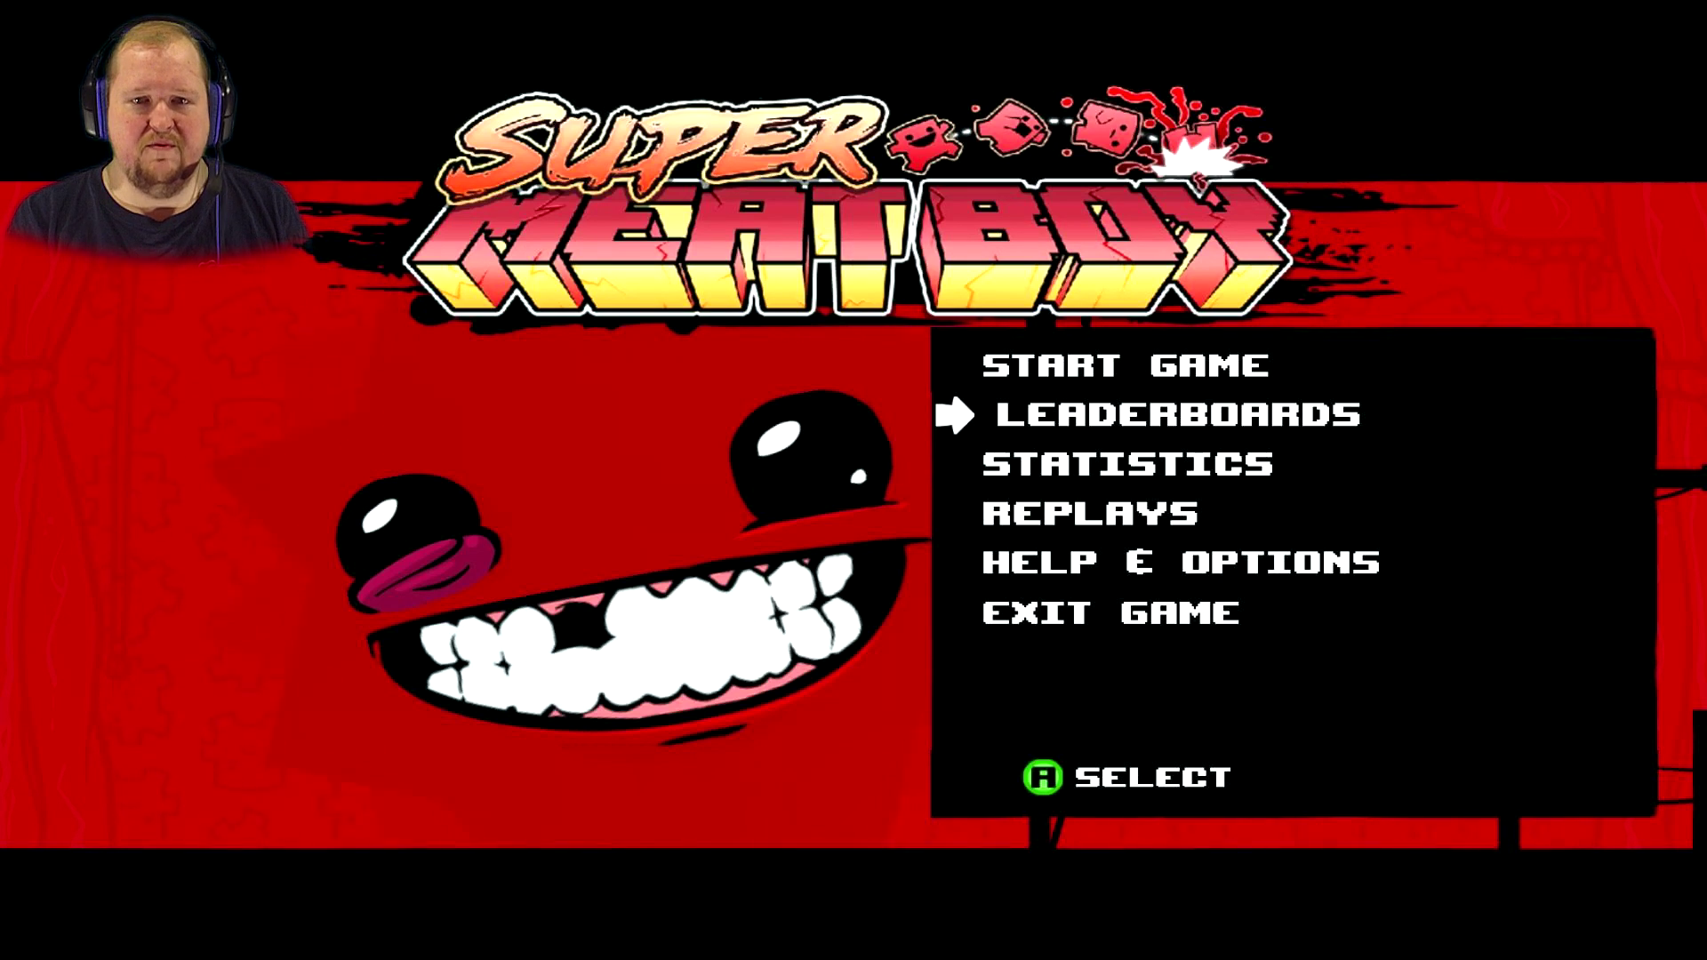
# - Start the game, pick level 1-1 Hello World and clear it by reaching Bandage Girl
pyautogui.press('Up')
pyautogui.press('Return')
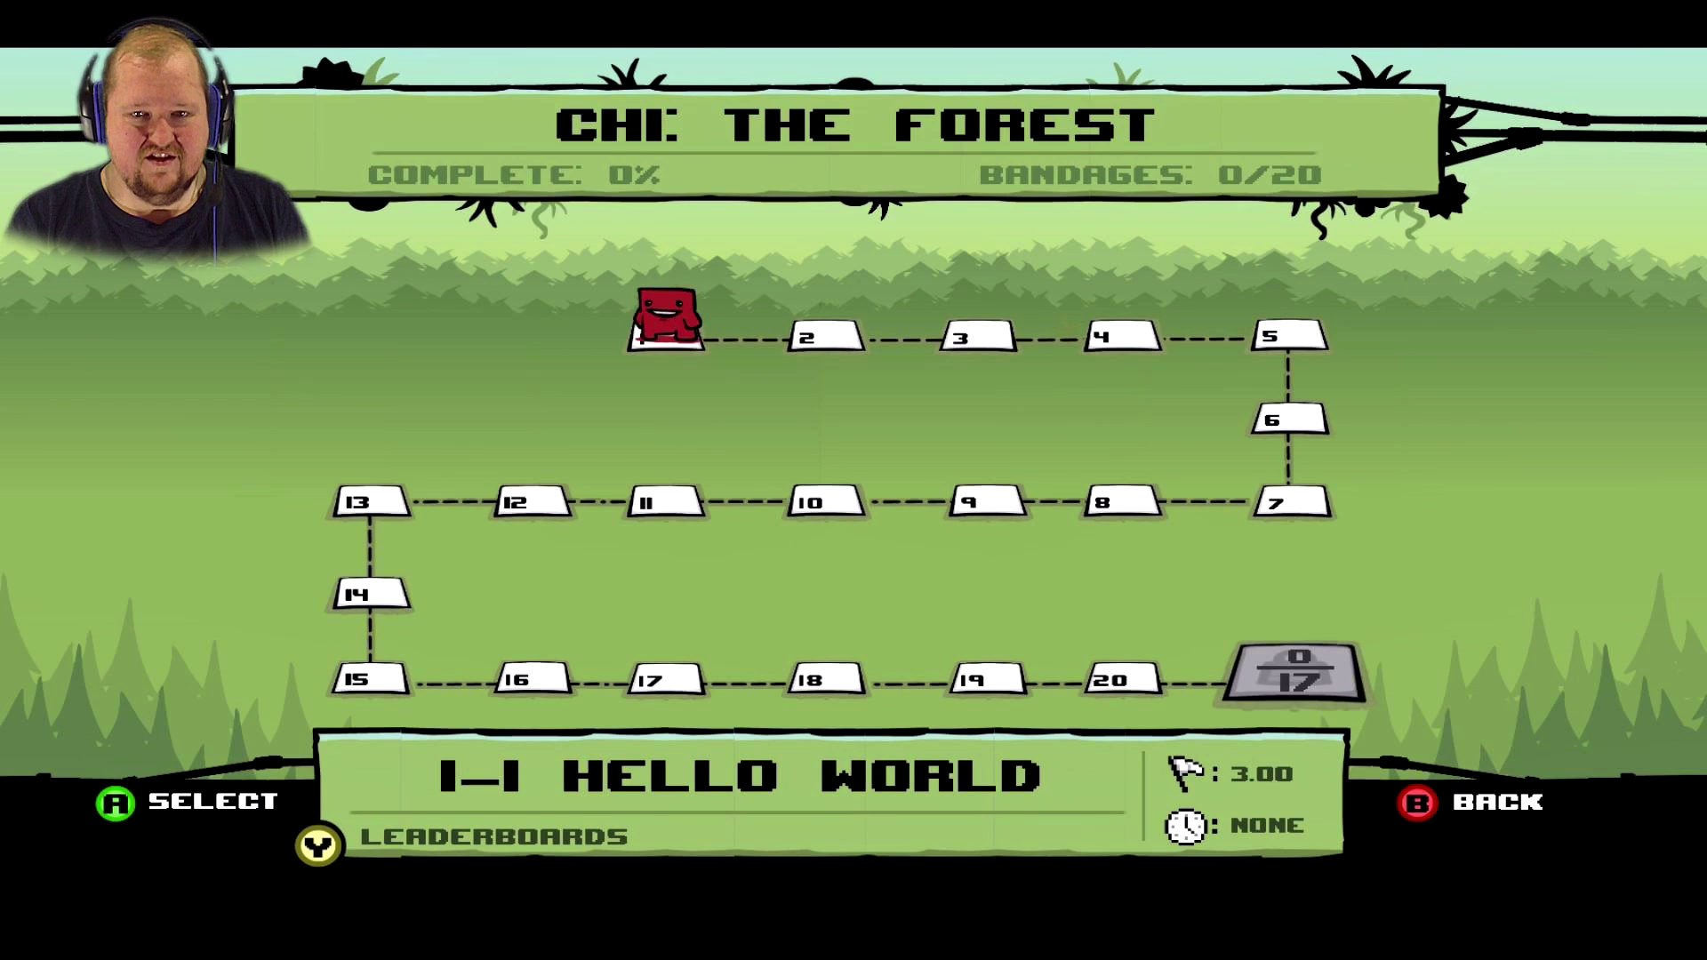
pyautogui.press('Right')
pyautogui.press('Right')
pyautogui.press('Left')
pyautogui.press('Left')
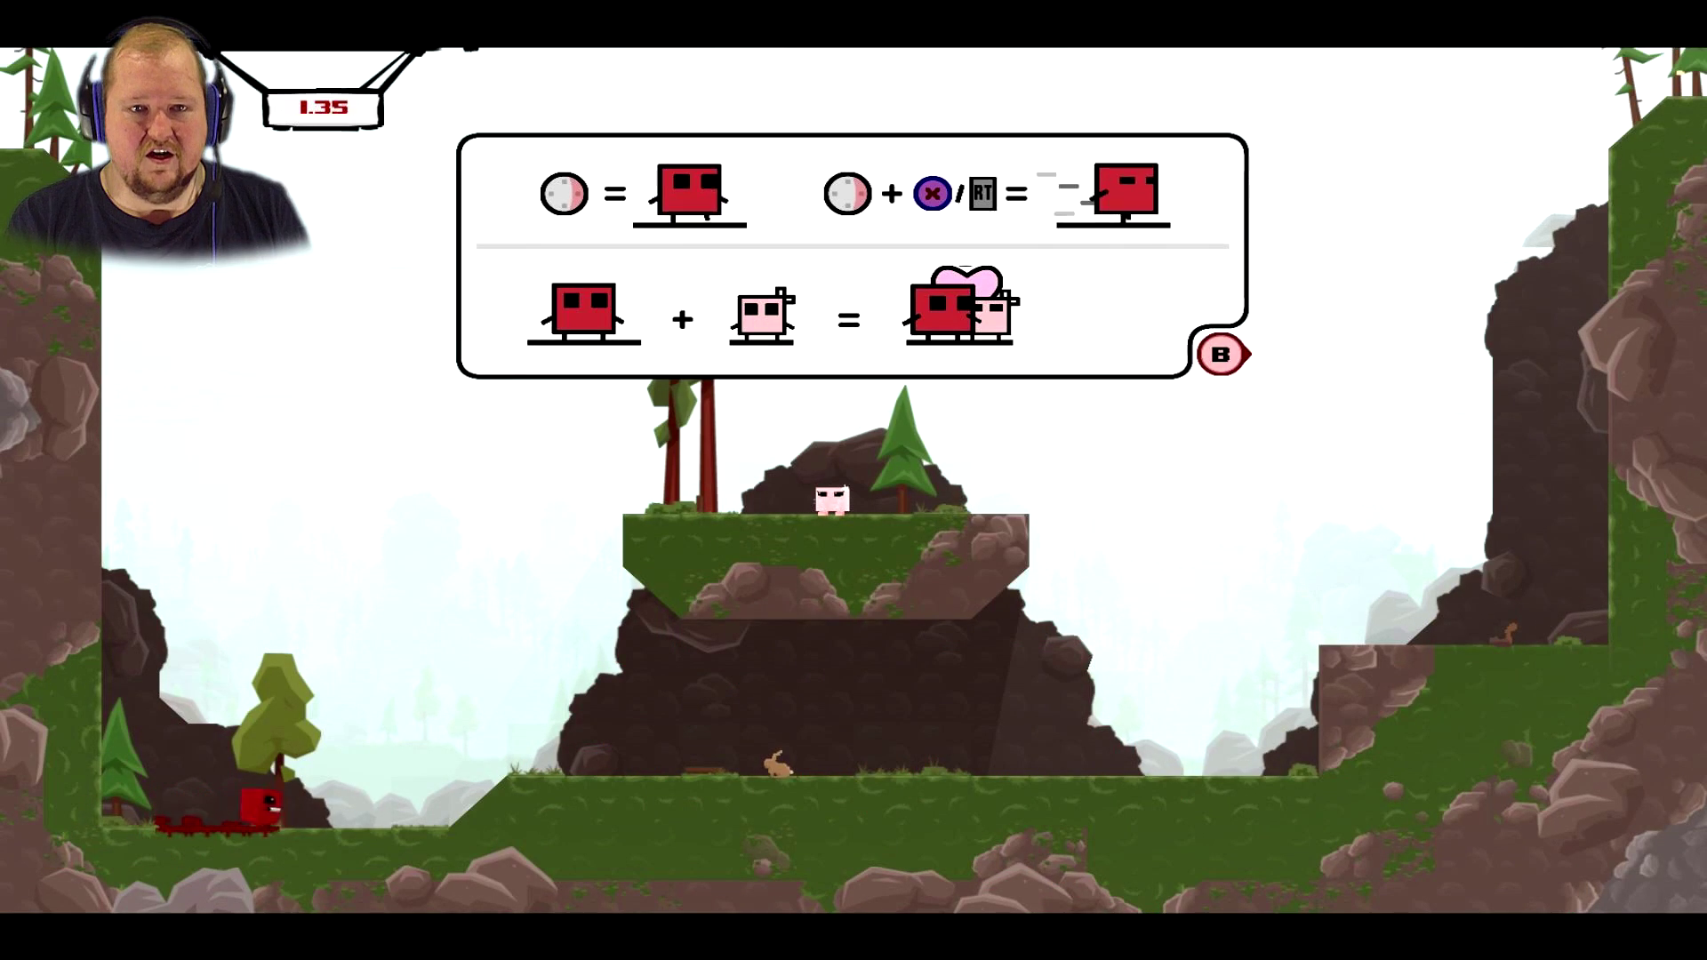
pyautogui.press('Right')
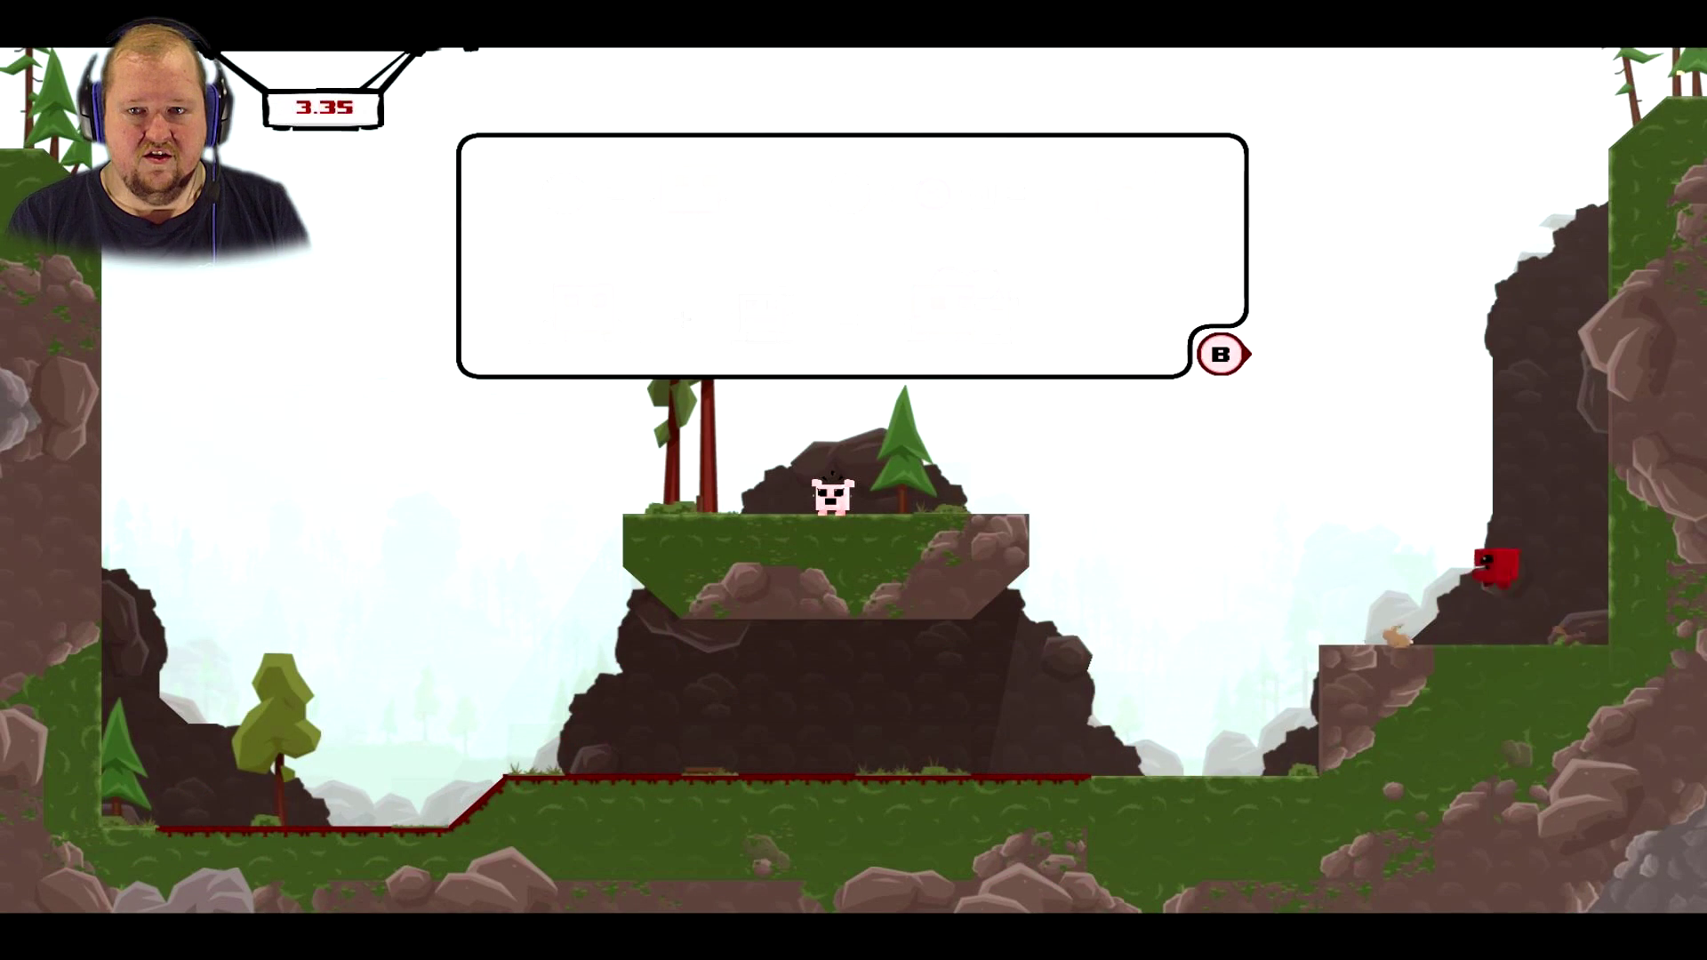
pyautogui.press('Left')
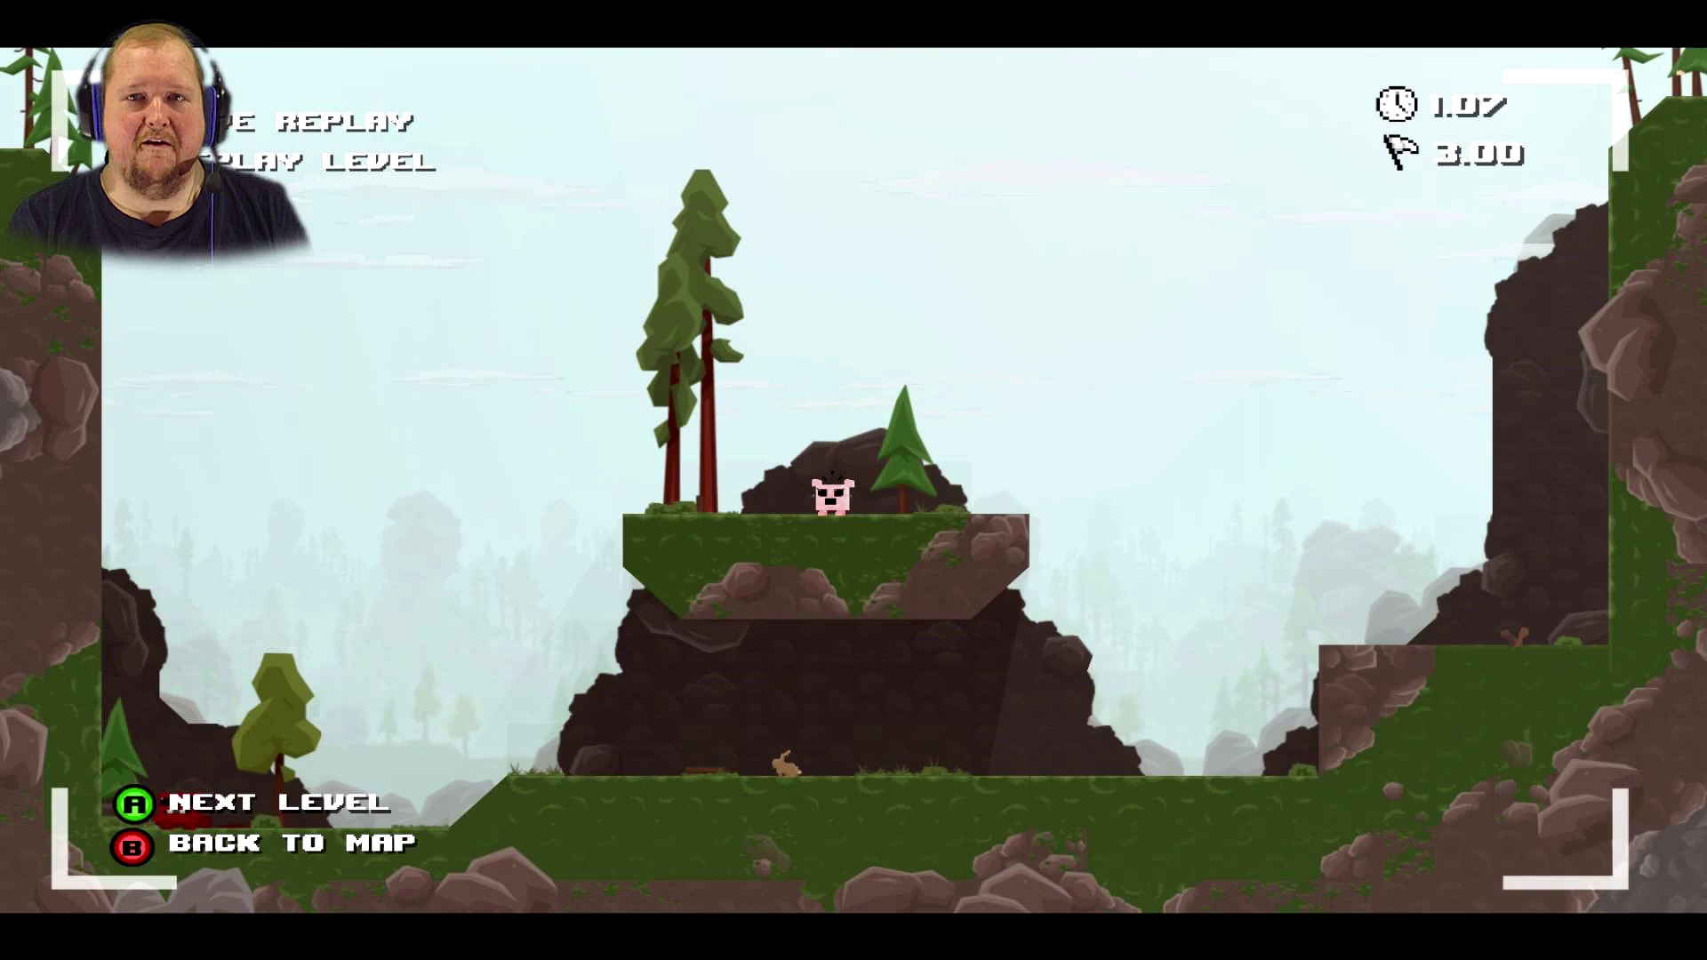
# - Clear level 1-2 Upward by wall-jumping onto Bandage Girl's upper ledge
pyautogui.press('a')
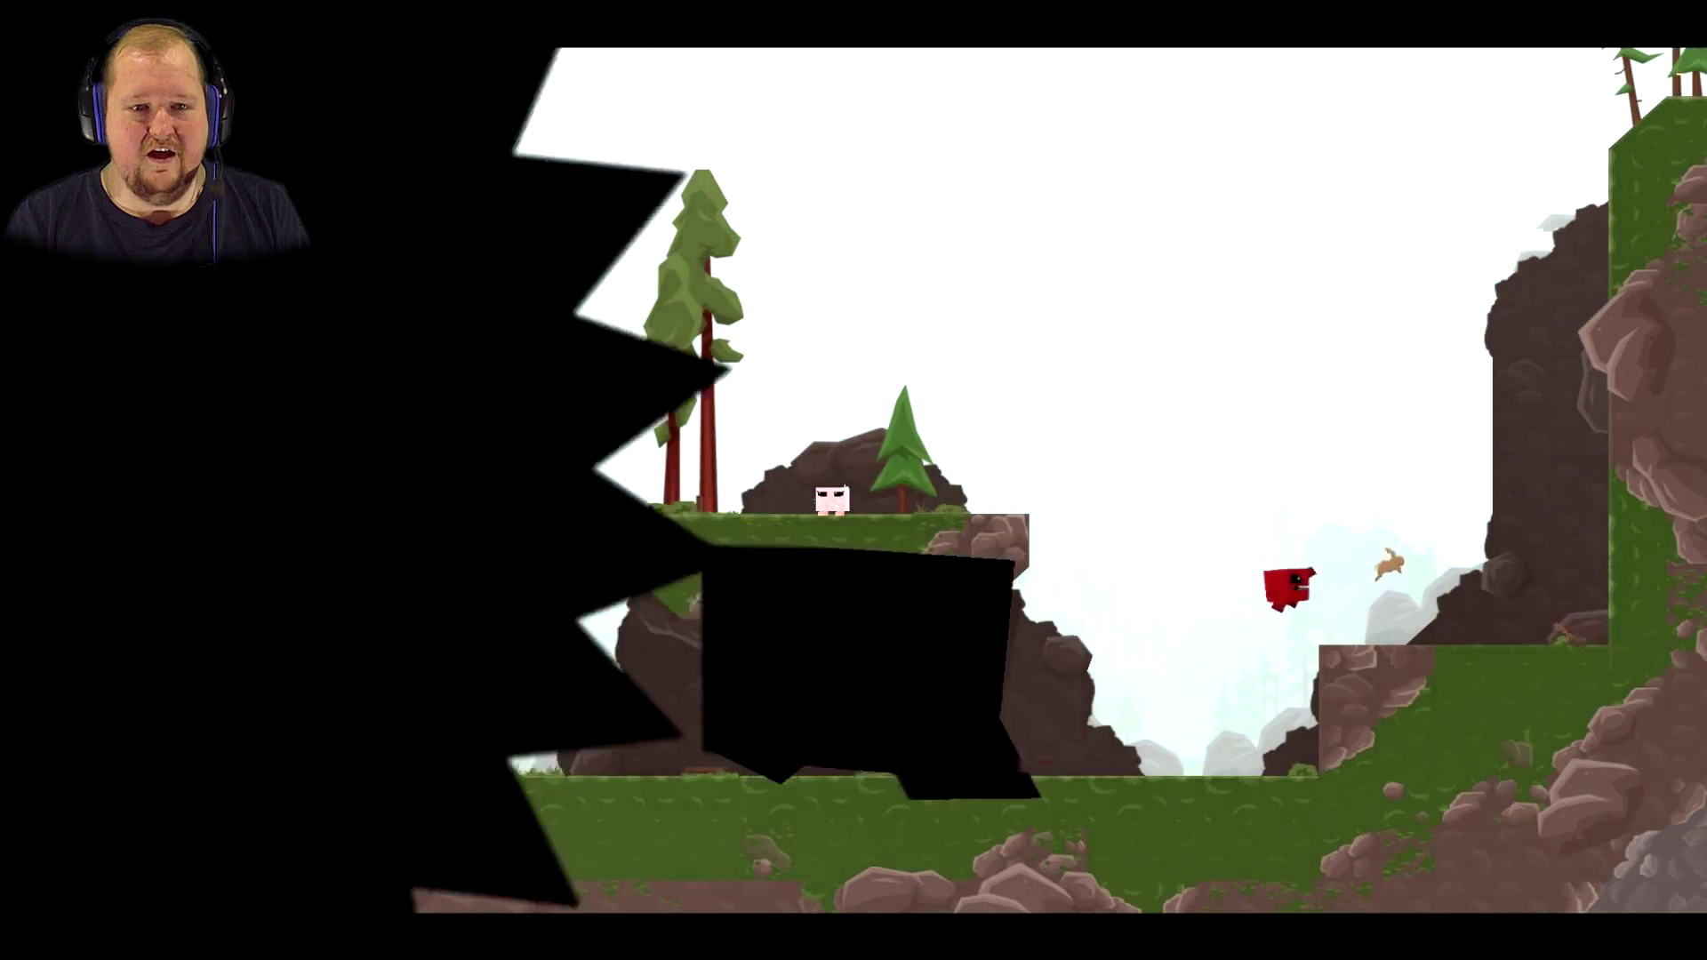
pyautogui.press('Right')
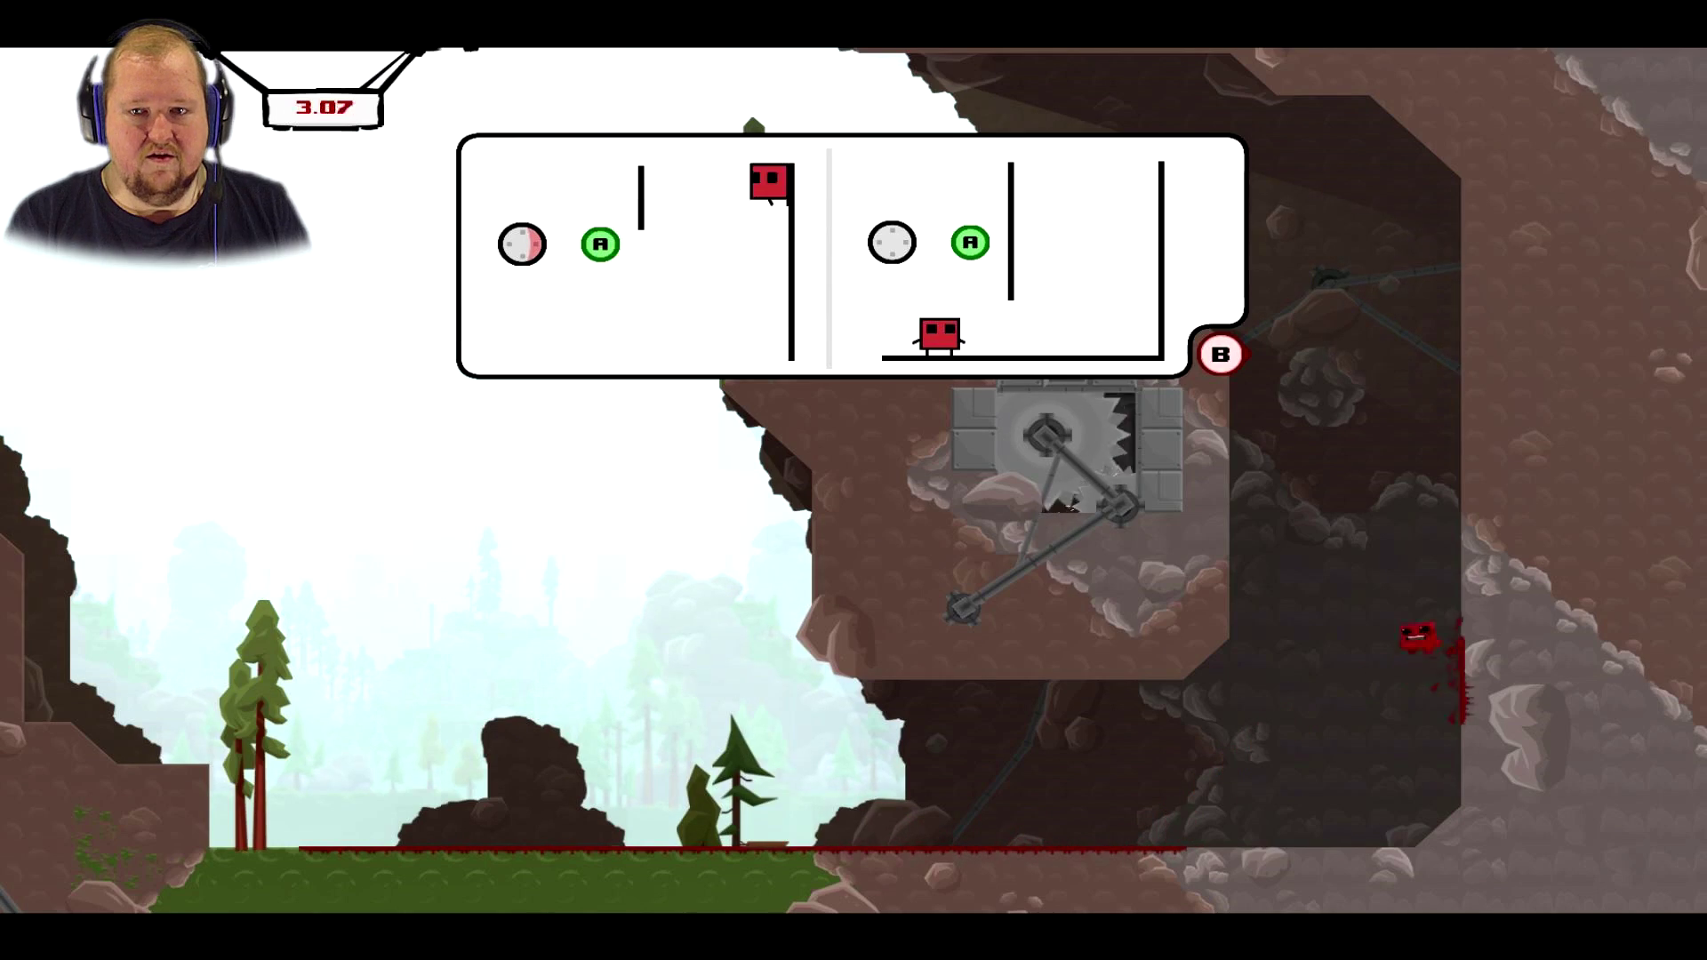
pyautogui.press('space')
pyautogui.press('Right')
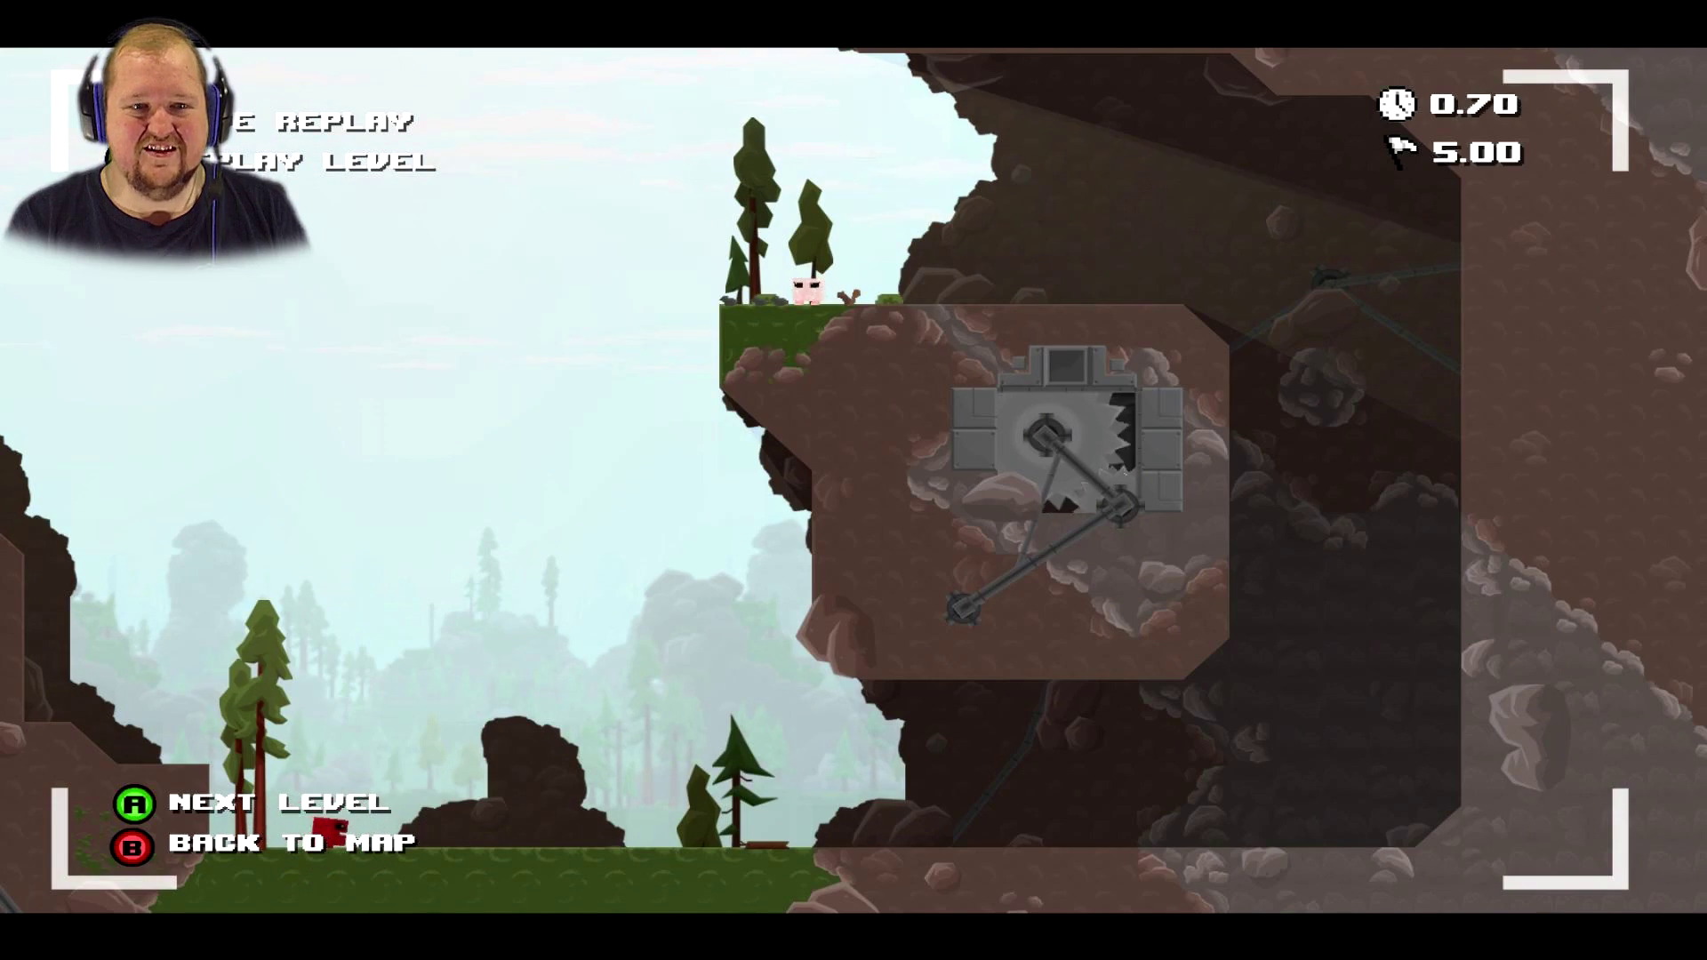
# - Clear level 1-3 The Gap with a running leap across the gap
pyautogui.press('Return')
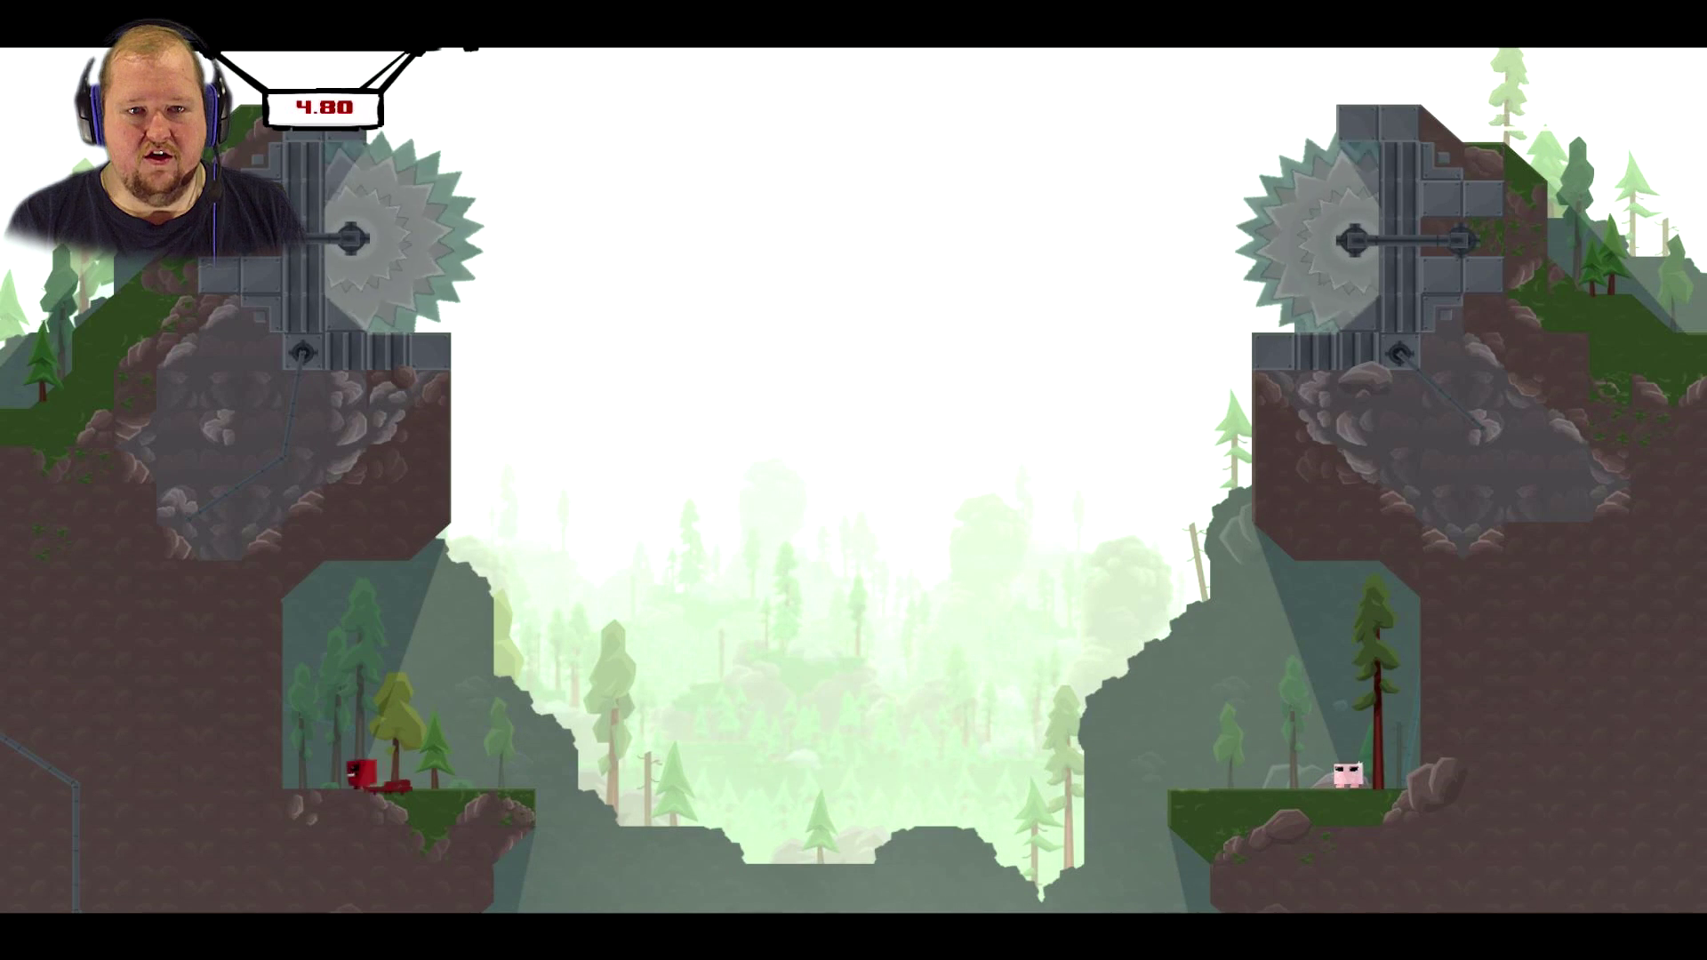
pyautogui.press('Left')
pyautogui.press('Right')
pyautogui.press('space')
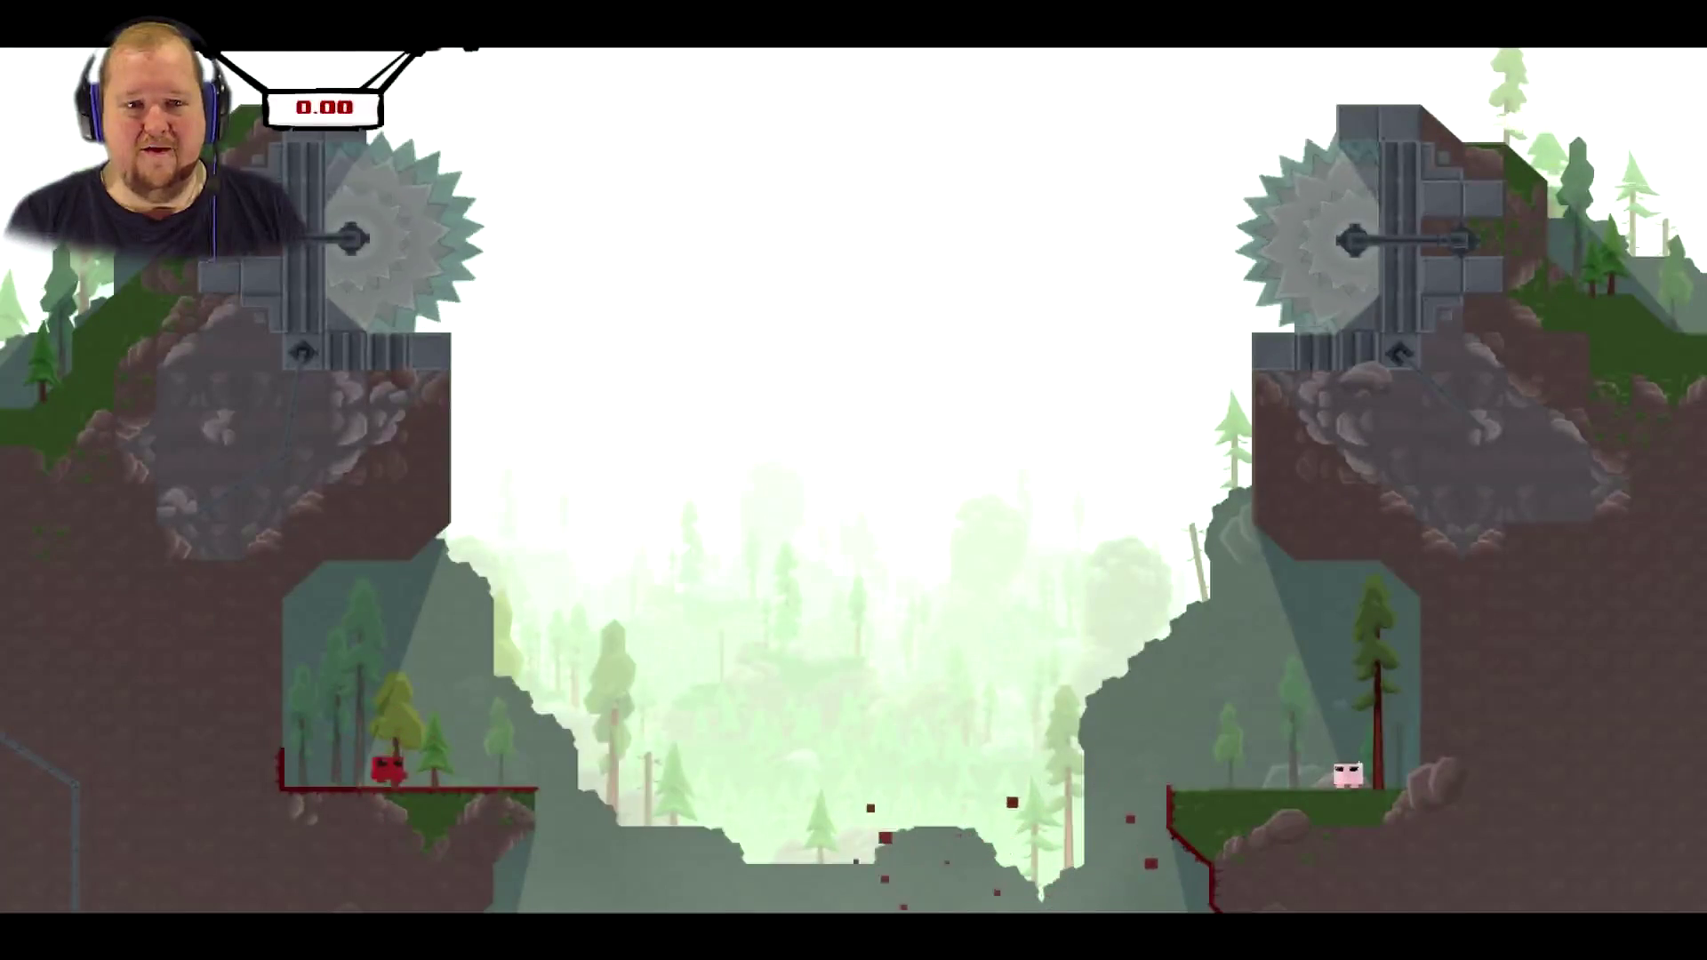
pyautogui.press('Right')
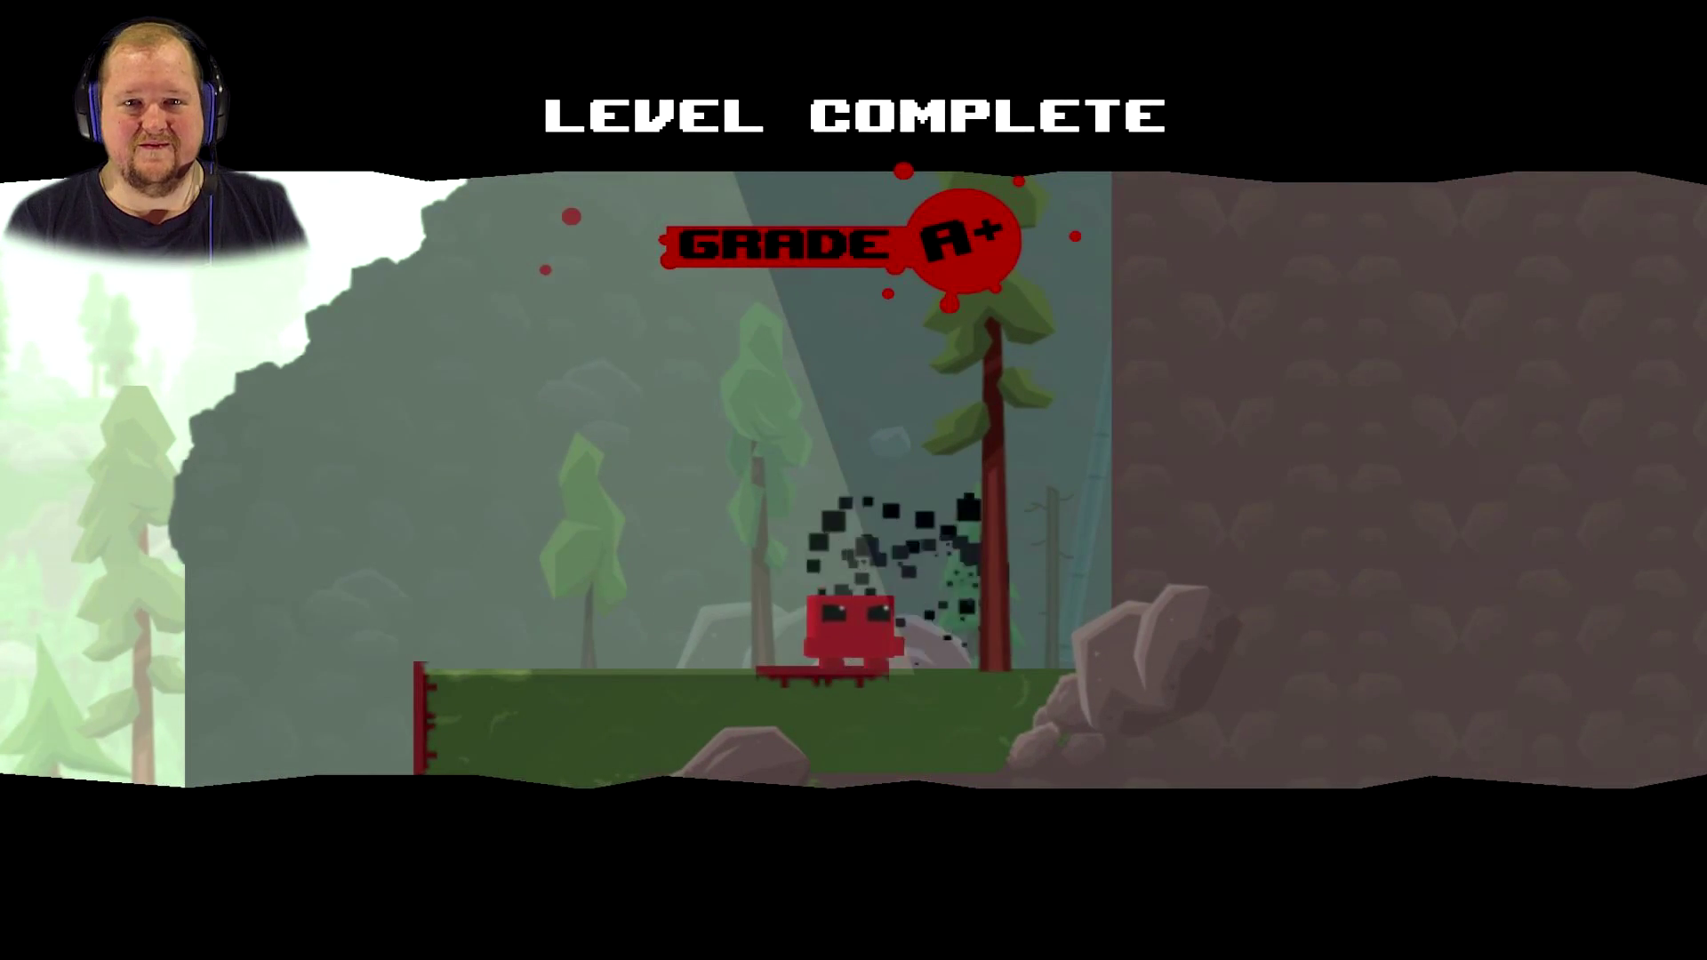
pyautogui.press('a')
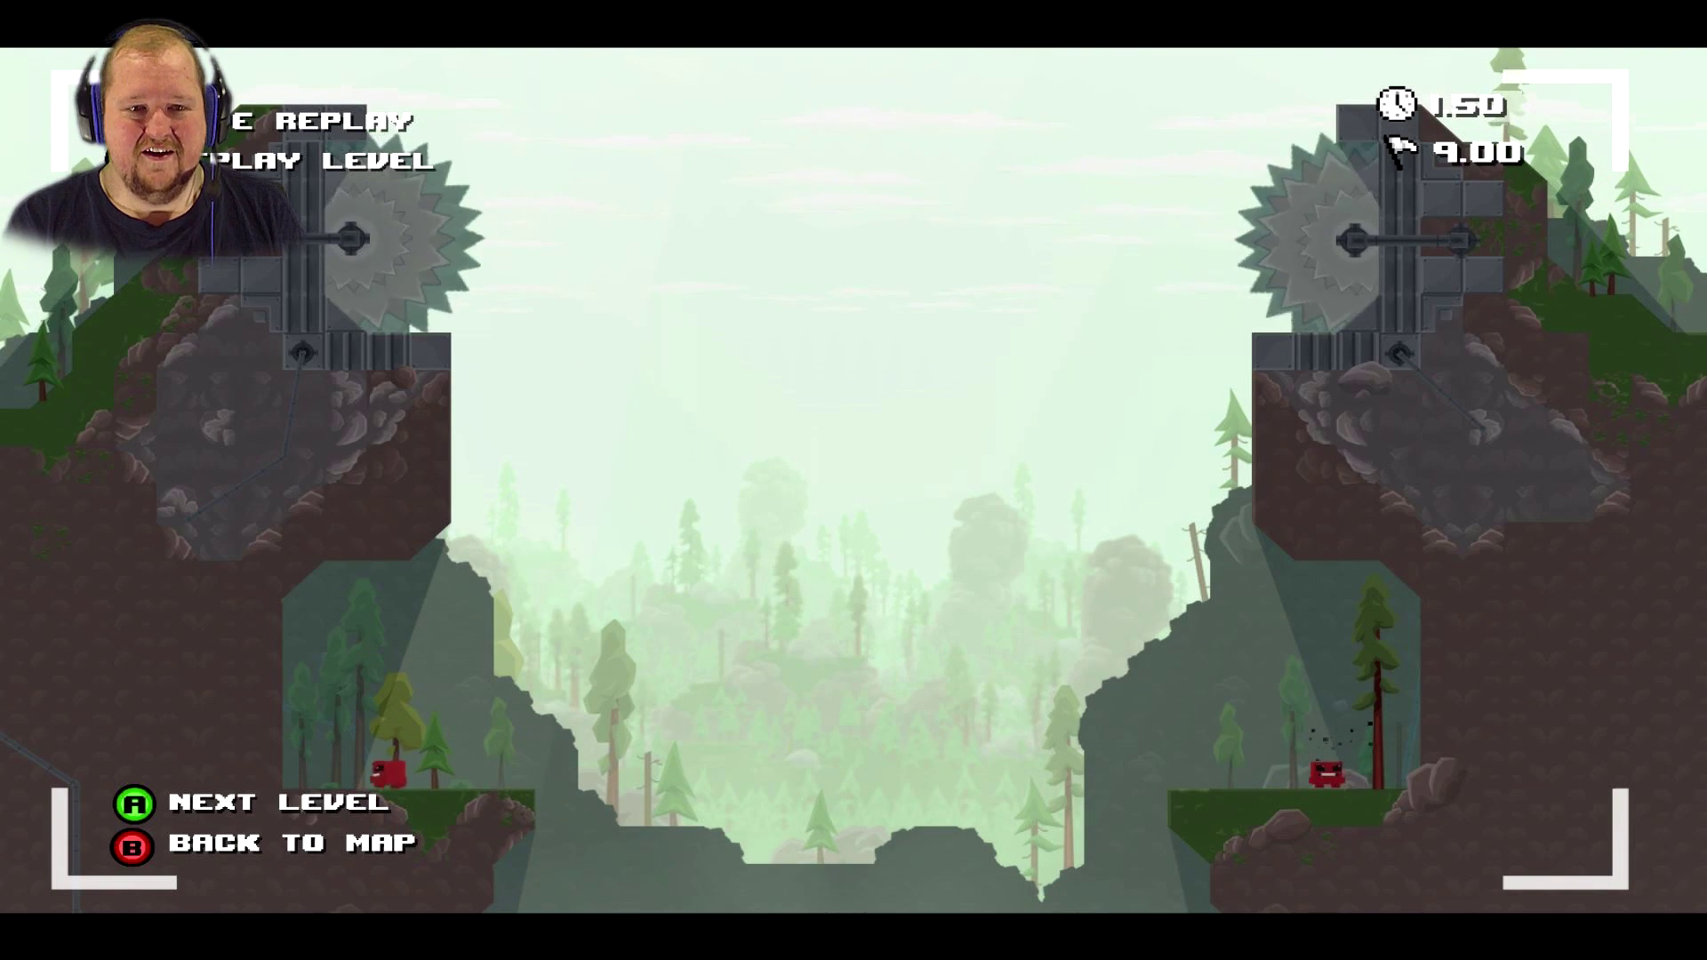
# - Clear level 1-4 Nutshell, climbing past the saw blade through the corridors and shafts
pyautogui.press('Return')
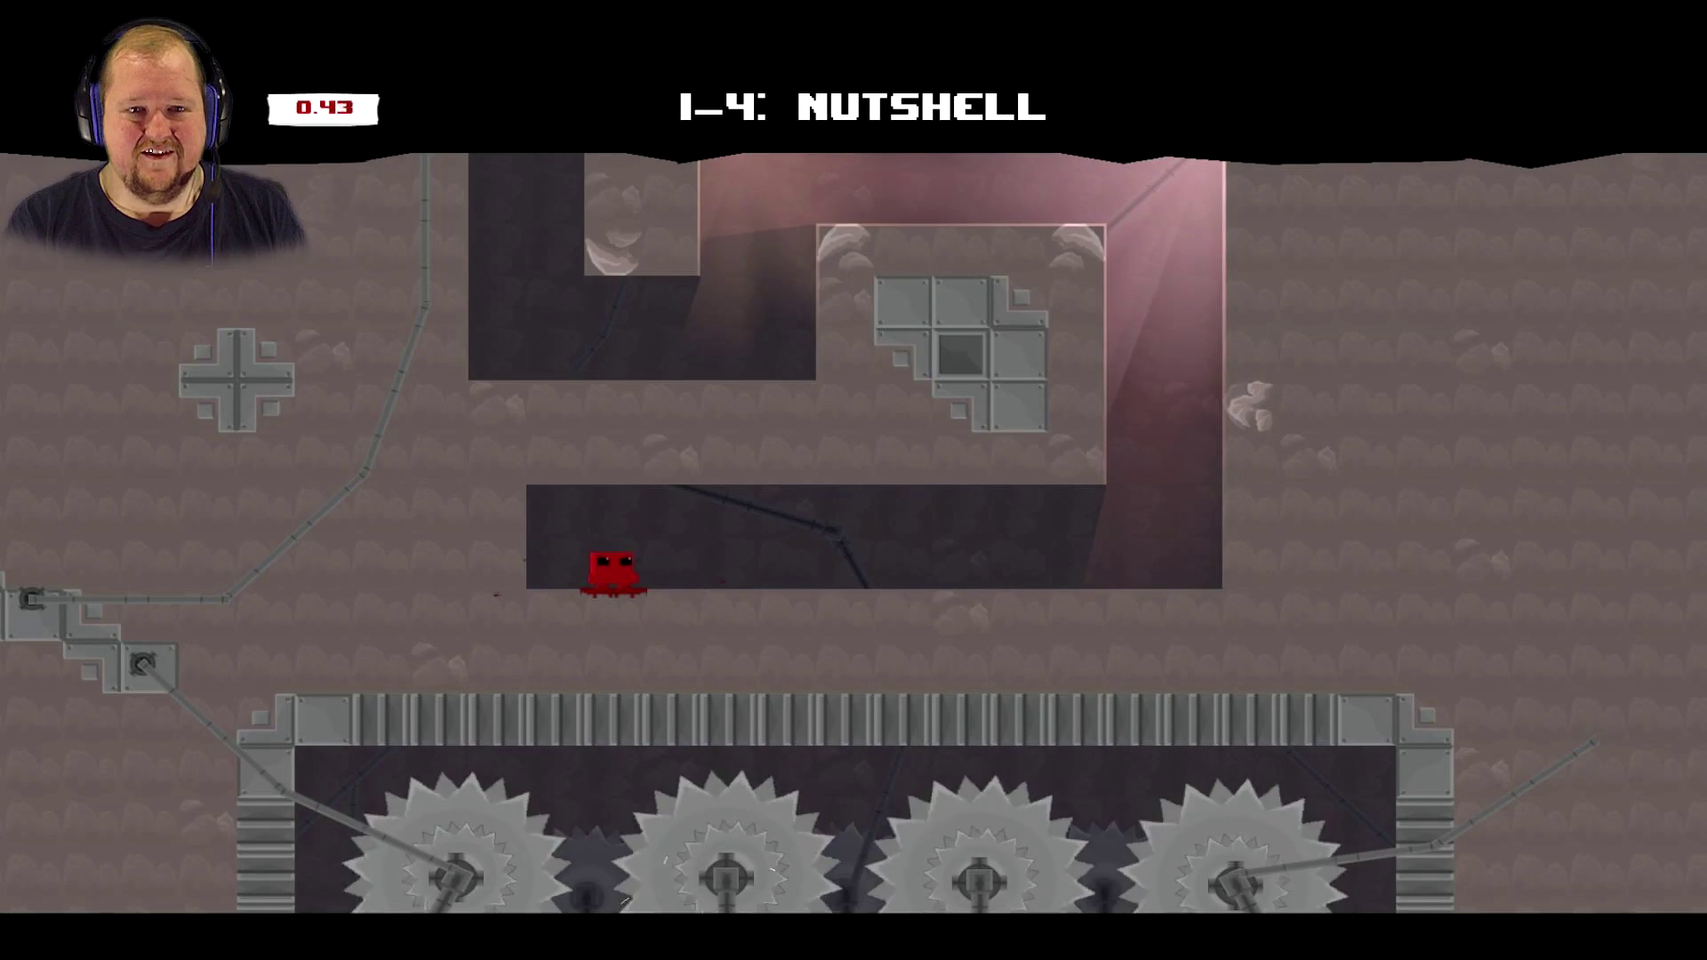
pyautogui.press('Right')
pyautogui.press('space')
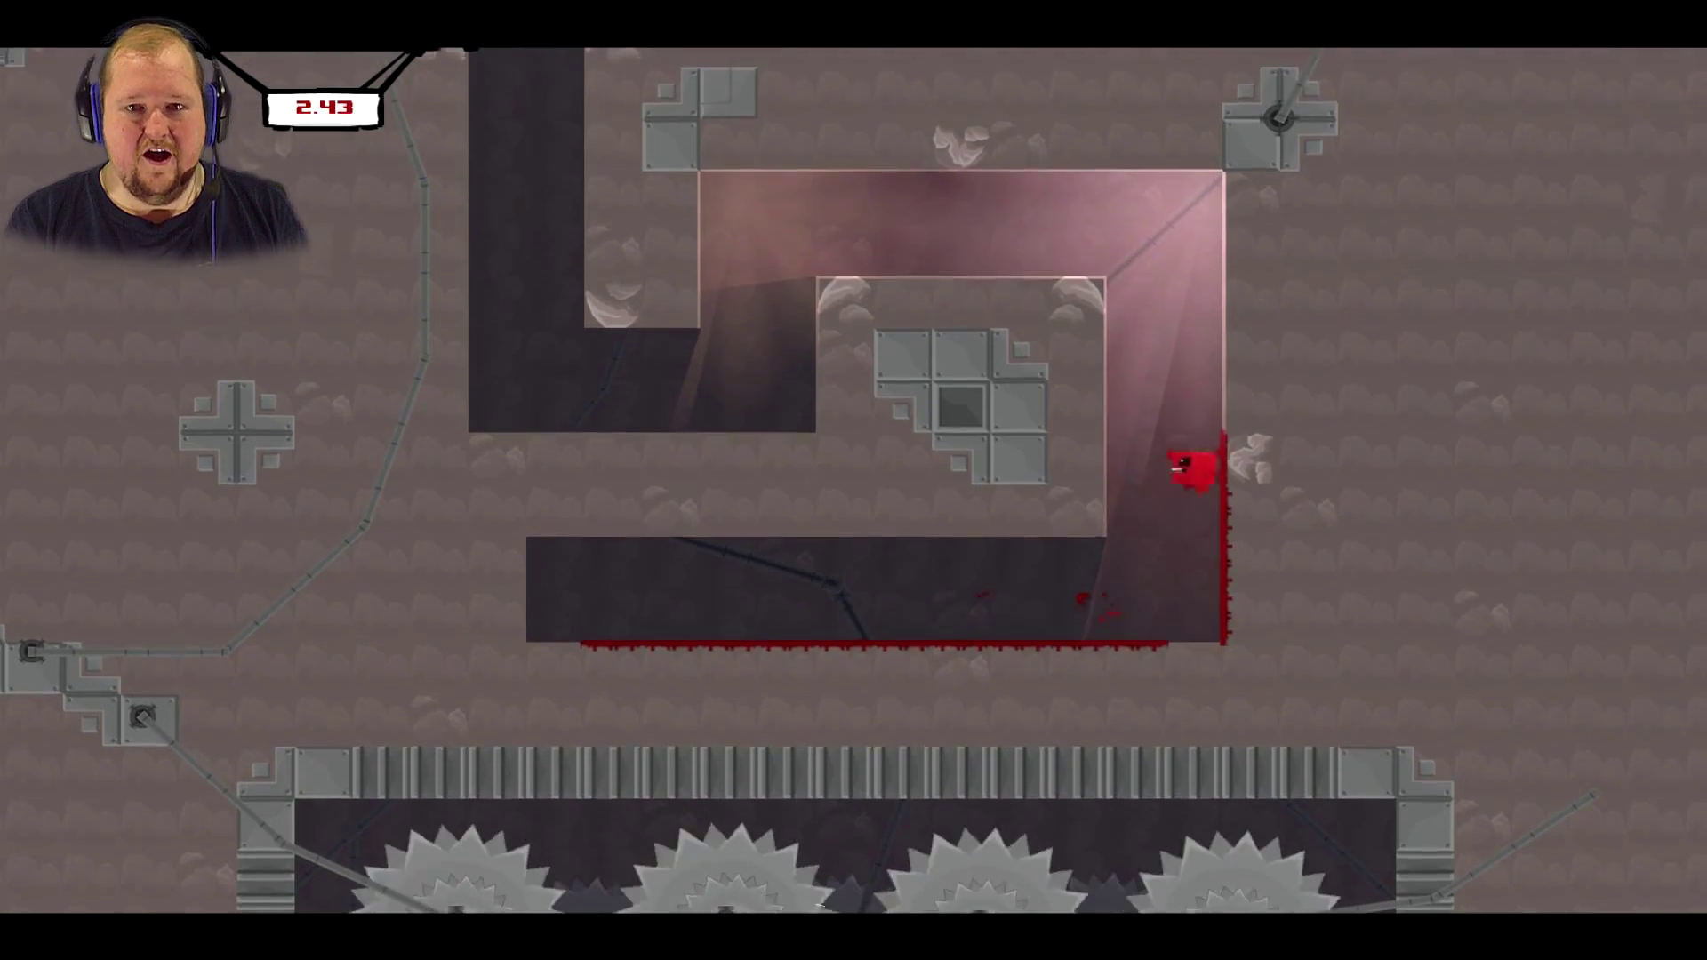
pyautogui.press('space')
pyautogui.press('Left')
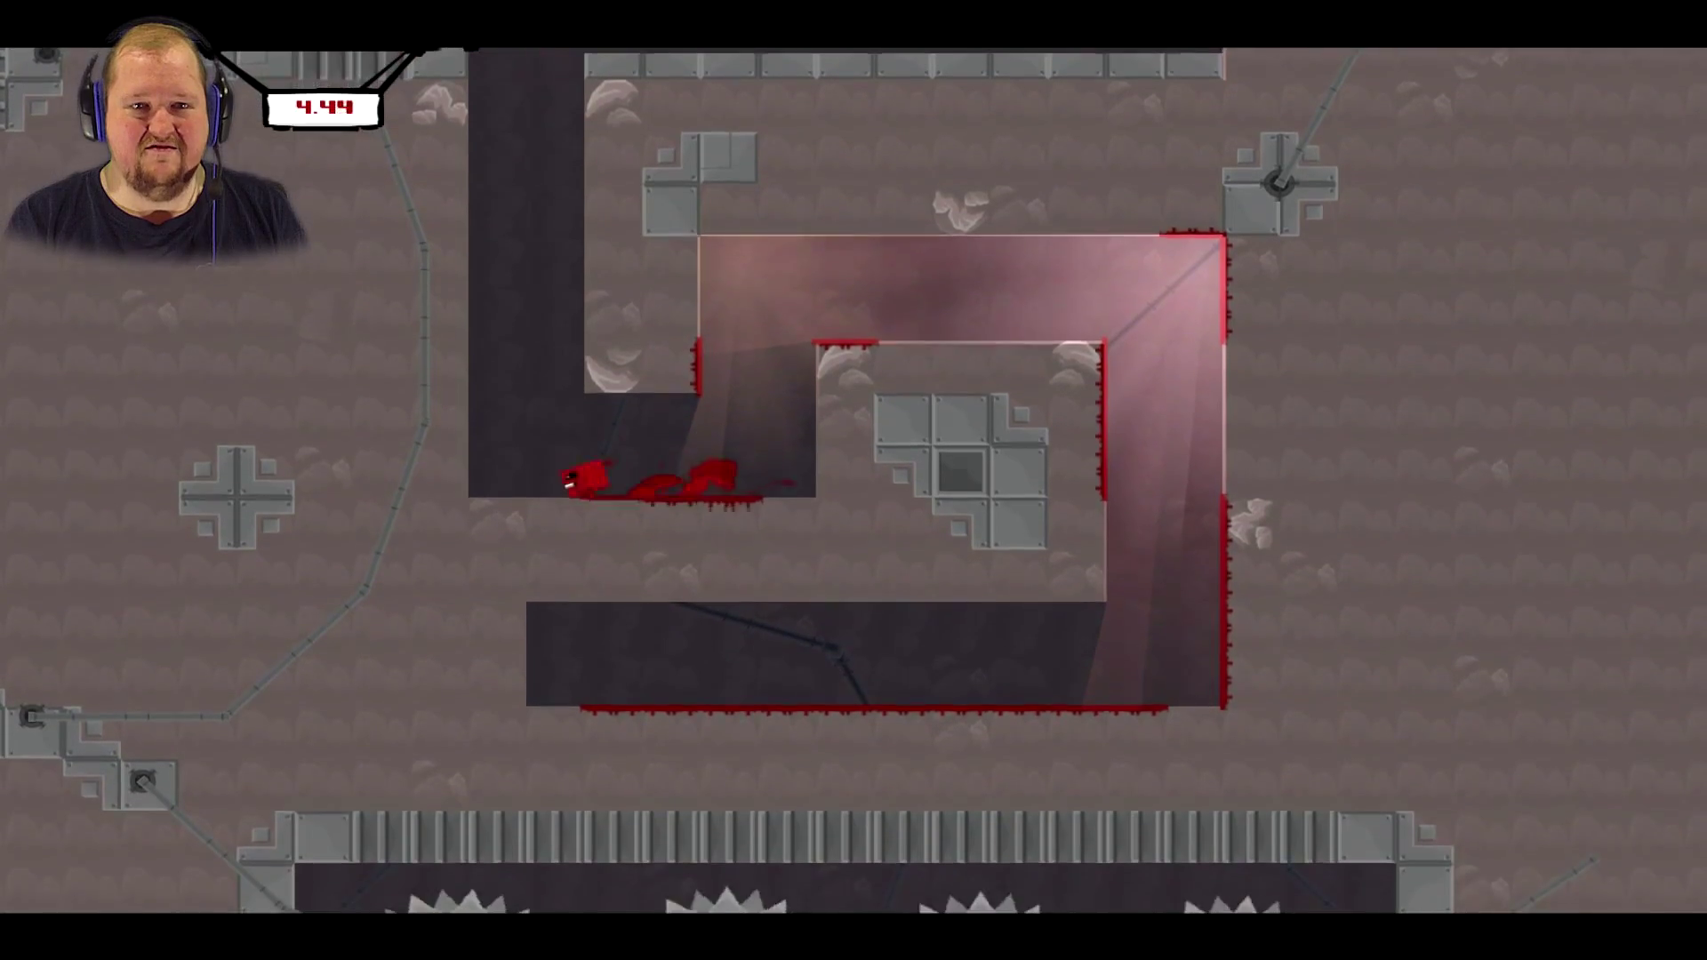
pyautogui.press('Left')
pyautogui.press('space')
pyautogui.press('space')
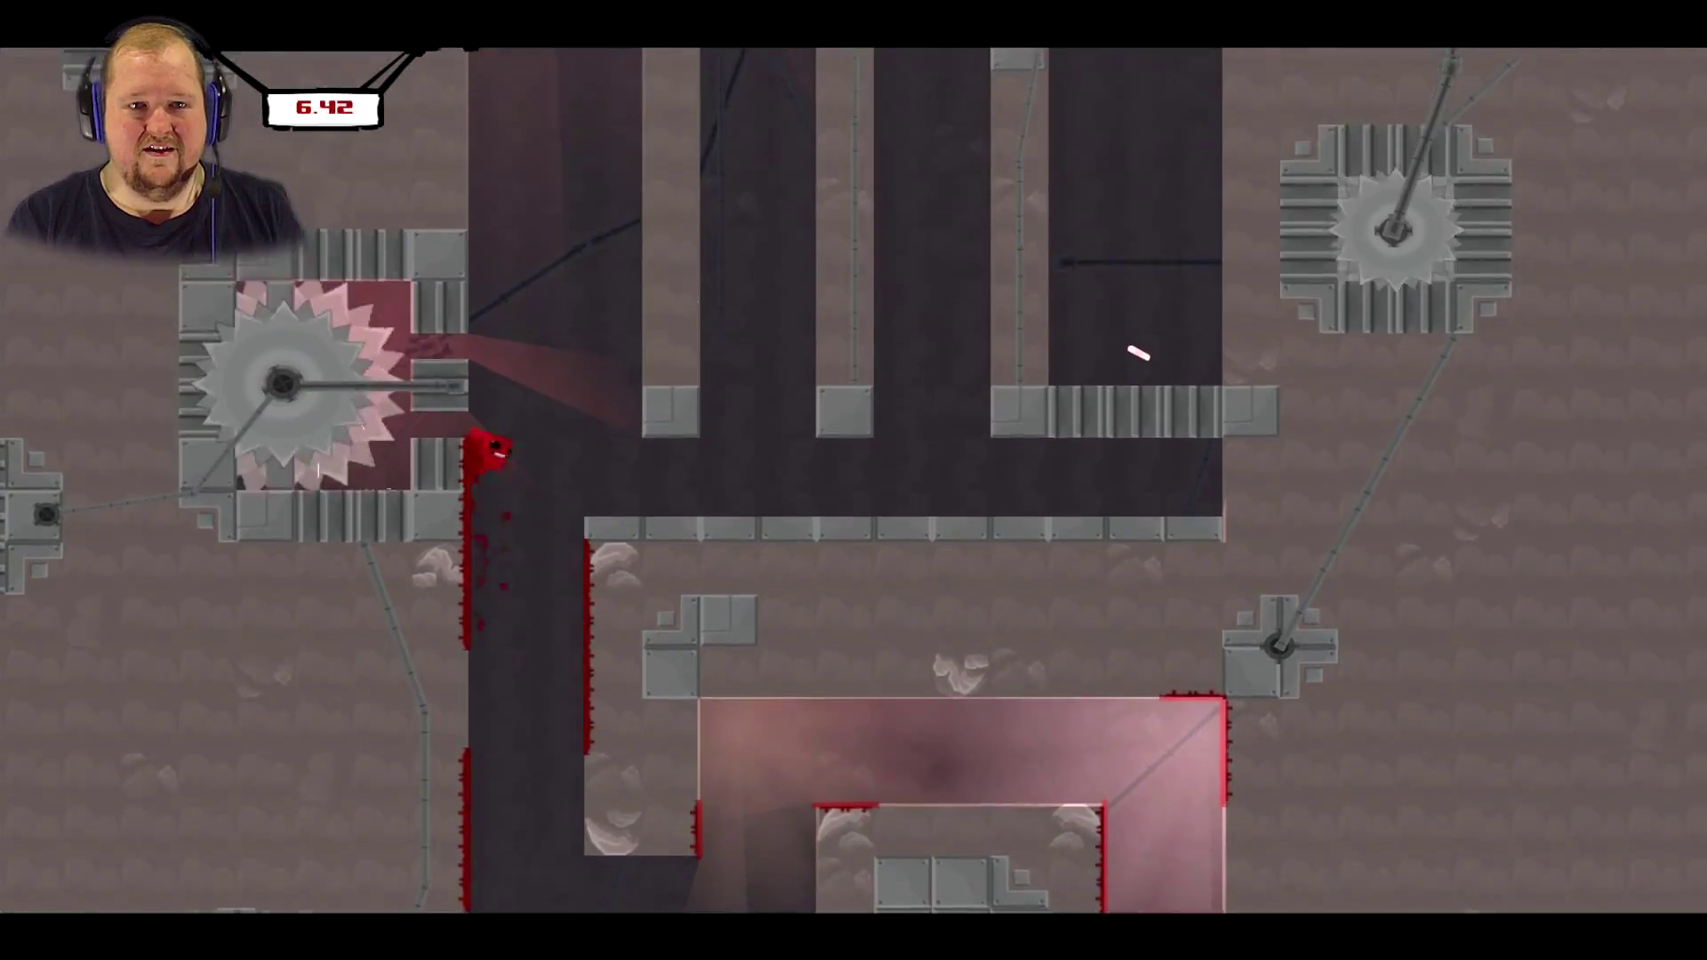
pyautogui.press('Right')
pyautogui.press('space')
pyautogui.press('space')
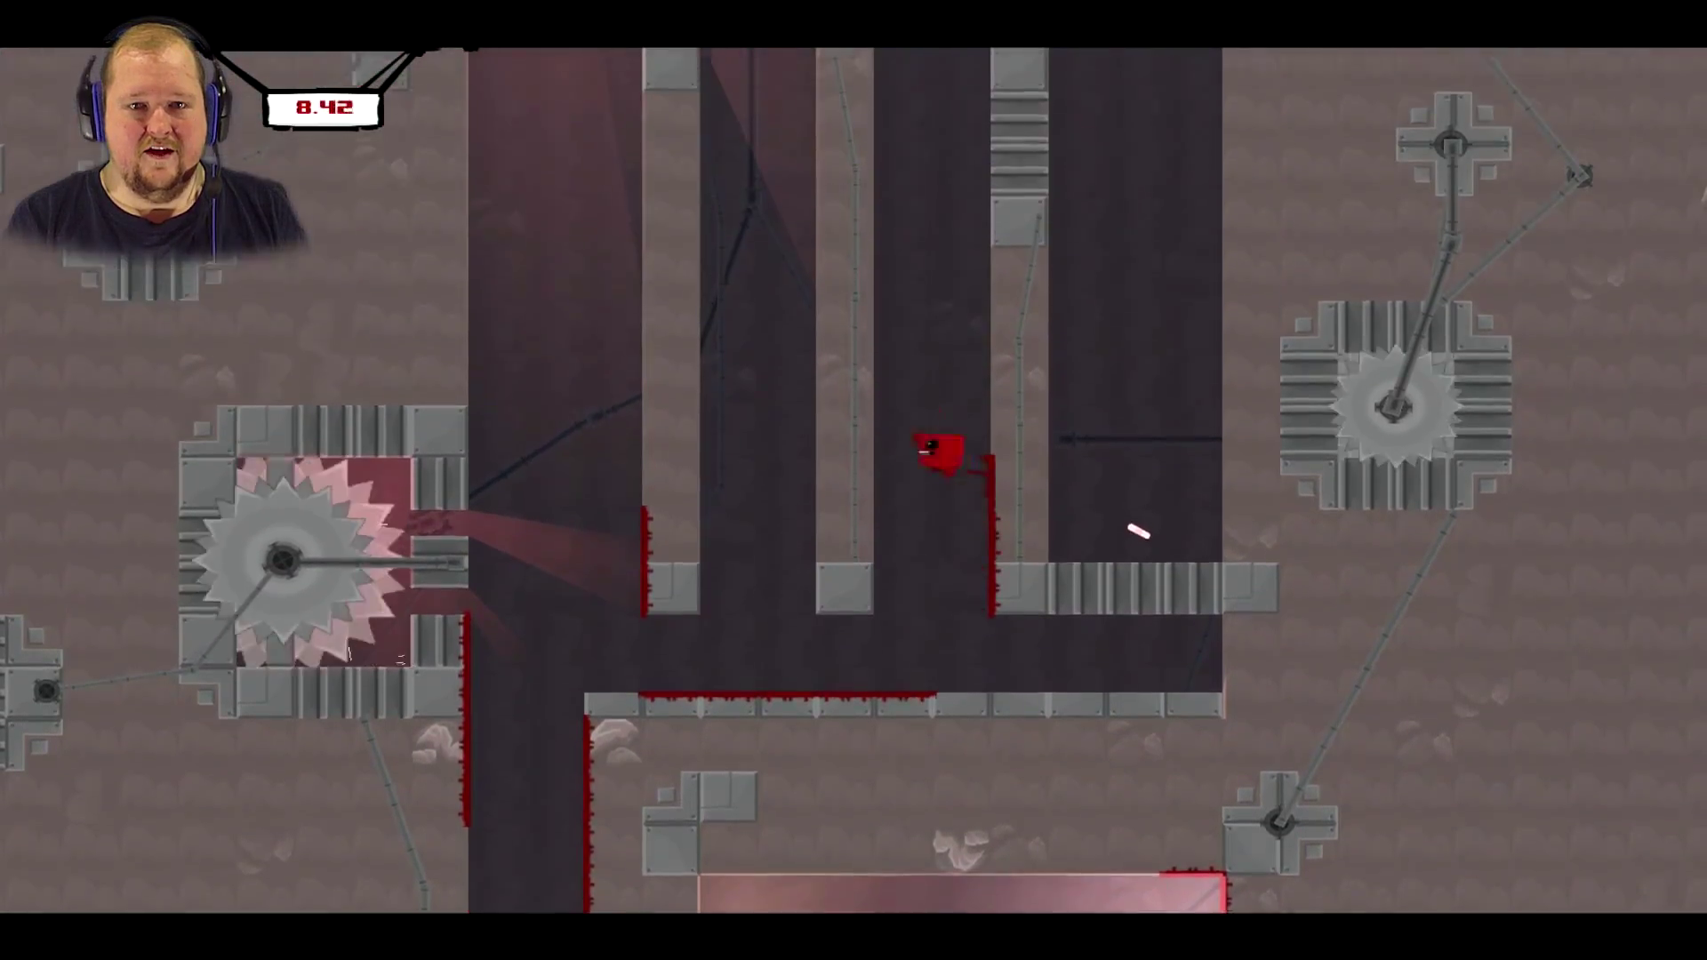
pyautogui.press('space')
pyautogui.press('space')
pyautogui.press('Right')
pyautogui.press('space')
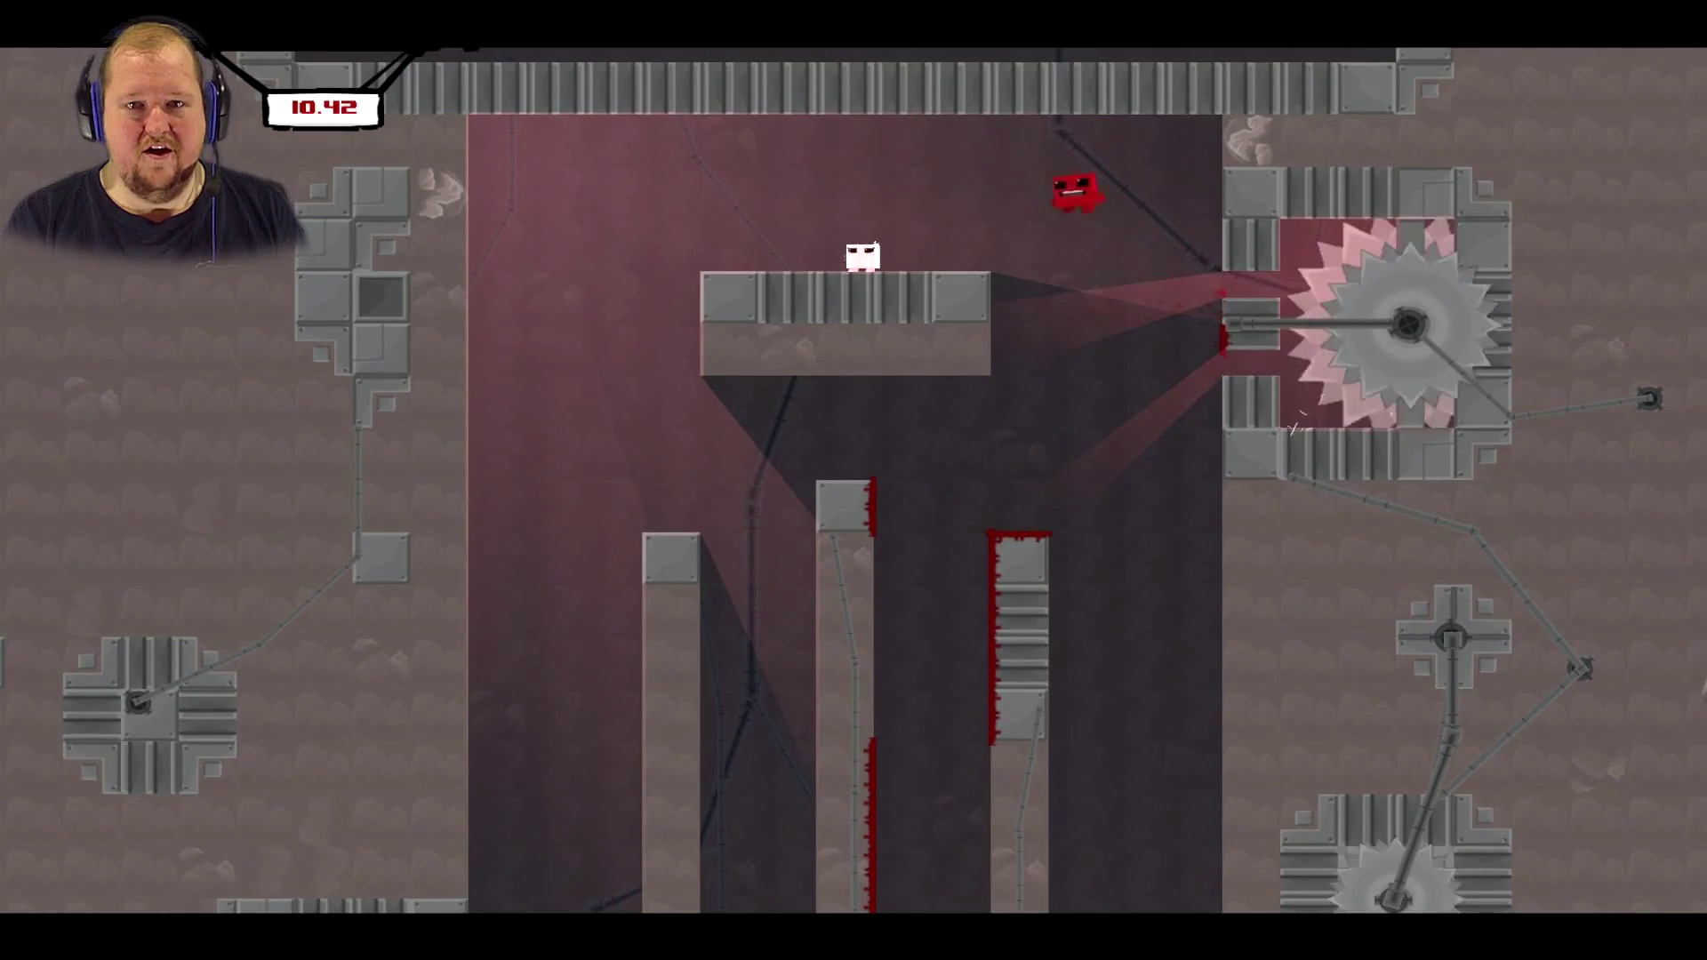
pyautogui.press('Left')
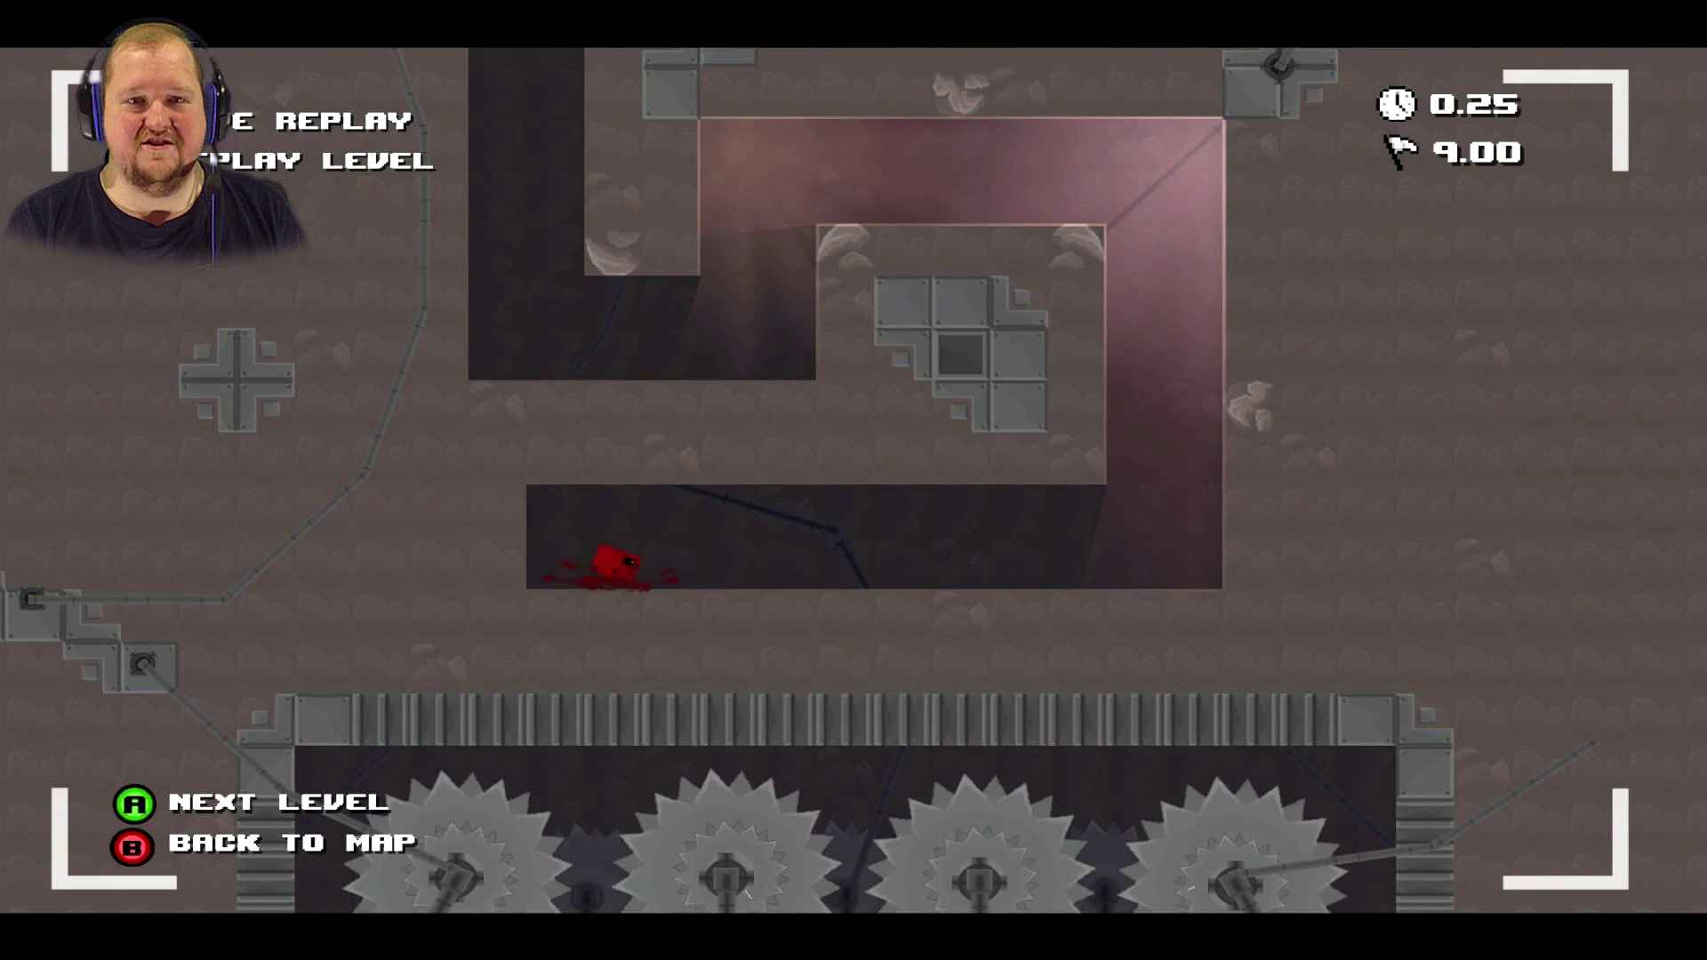
# - Start level 1-5 Holy Mountain and climb the left ledge and right wall
pyautogui.press('Return')
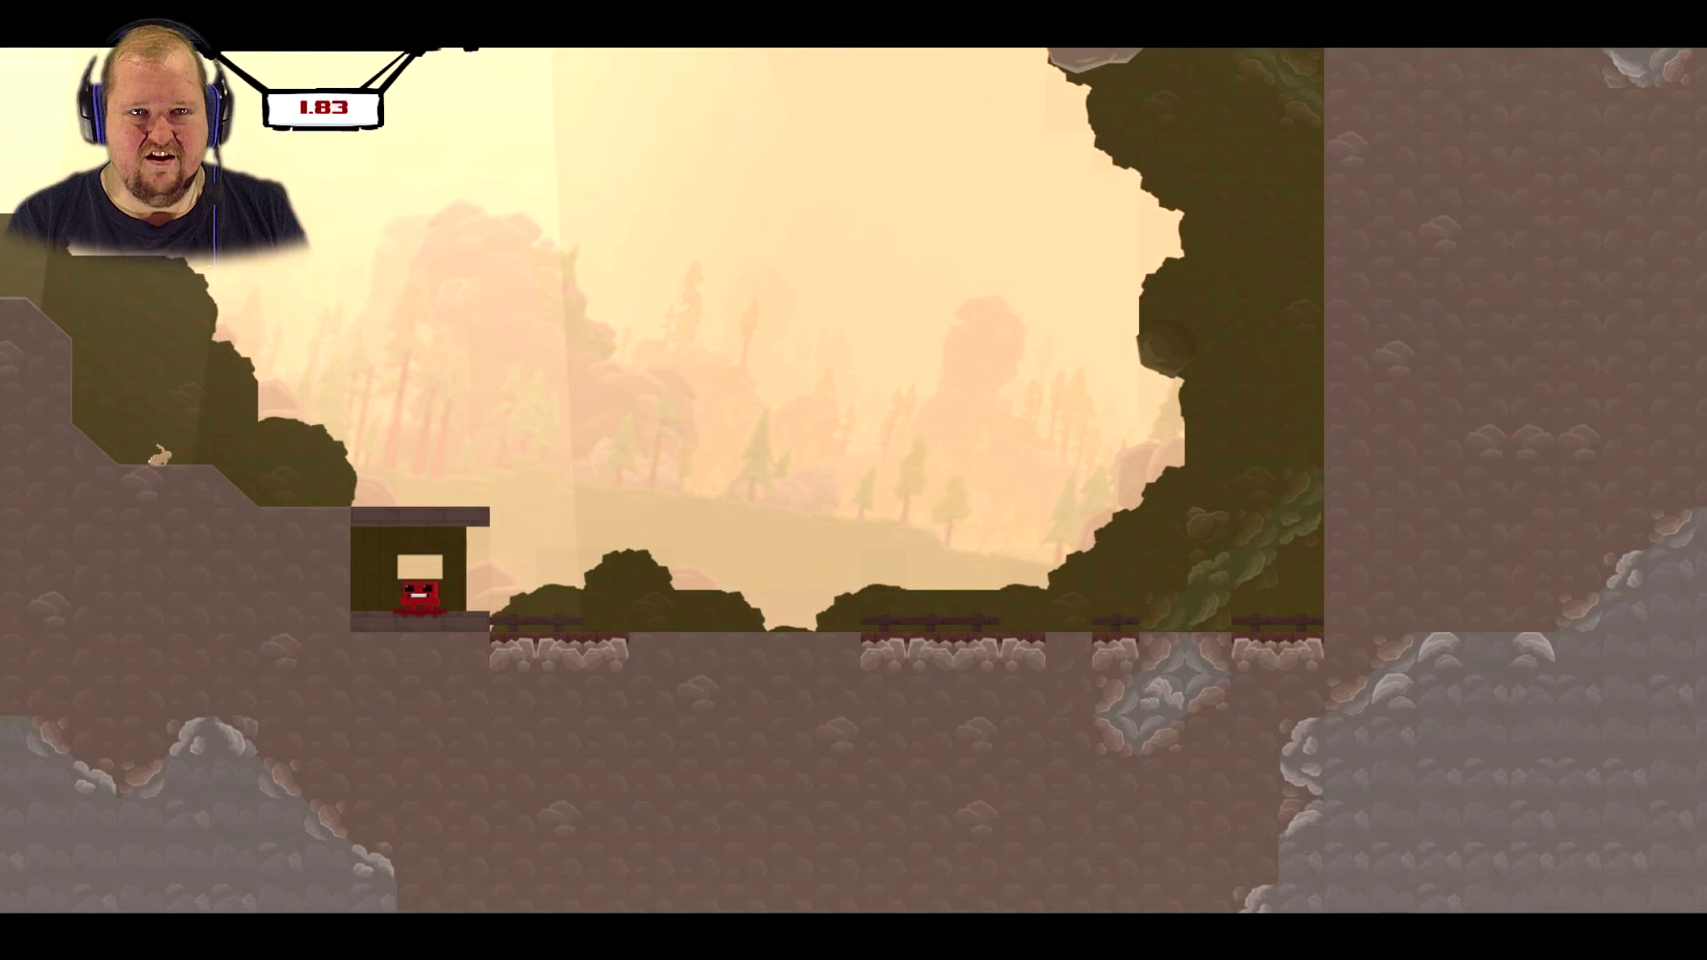
pyautogui.press('Right')
pyautogui.press('space')
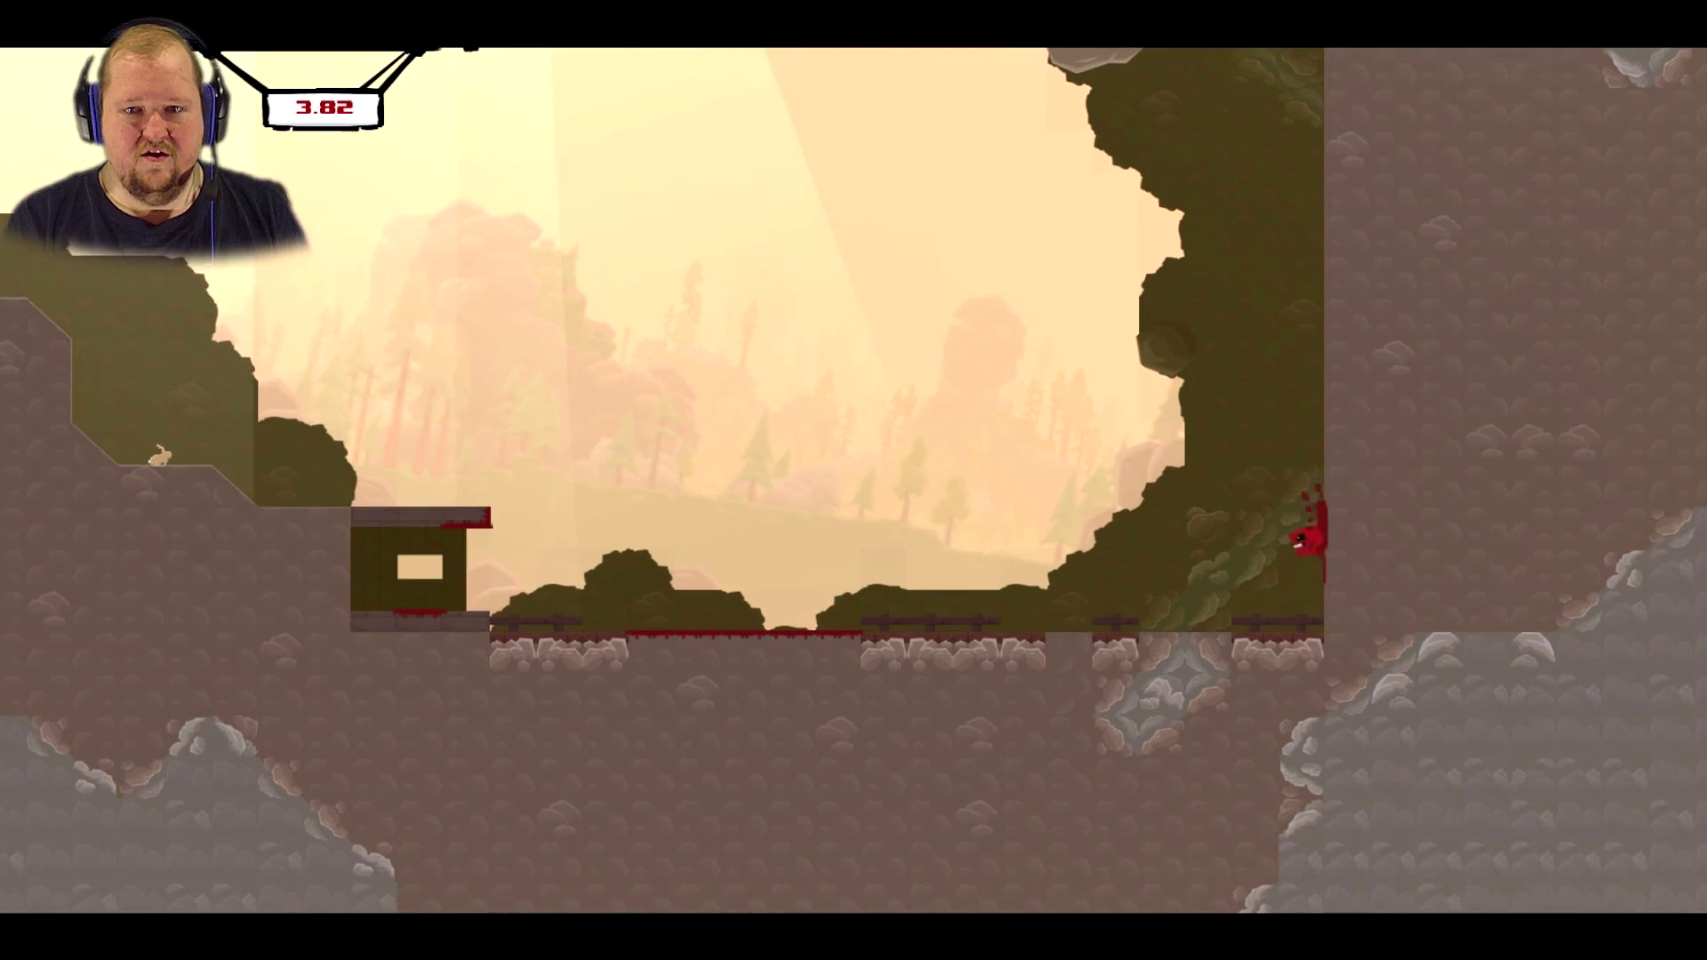
pyautogui.press('Left')
pyautogui.press('space')
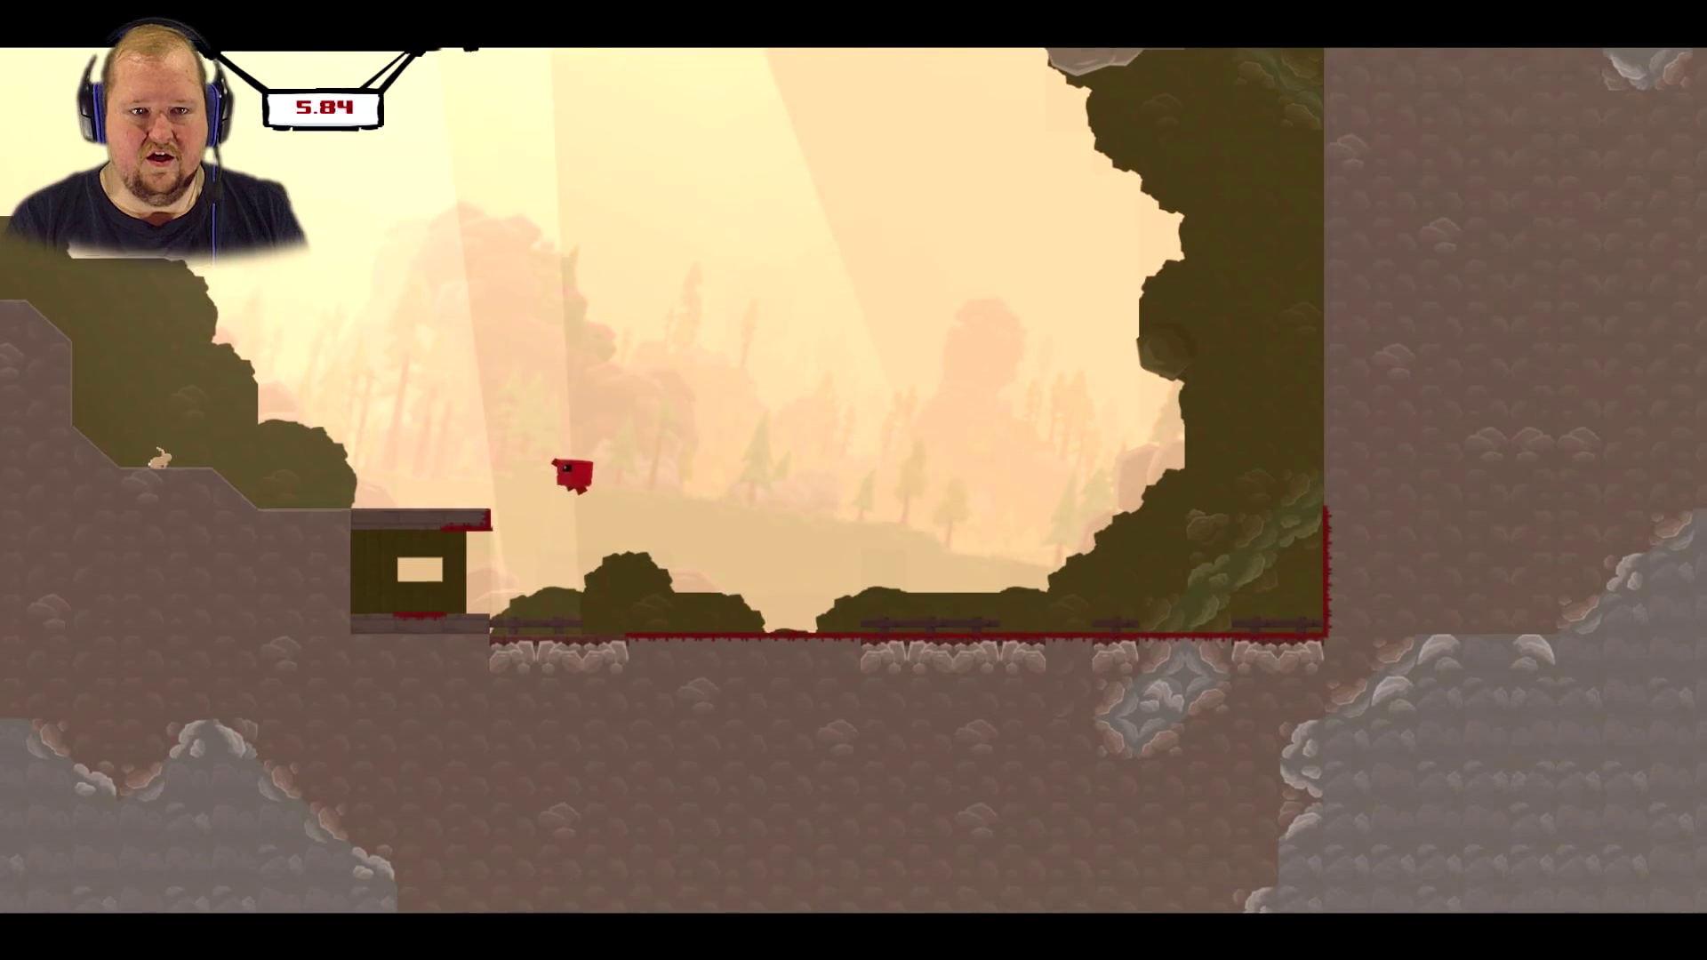
pyautogui.press('space')
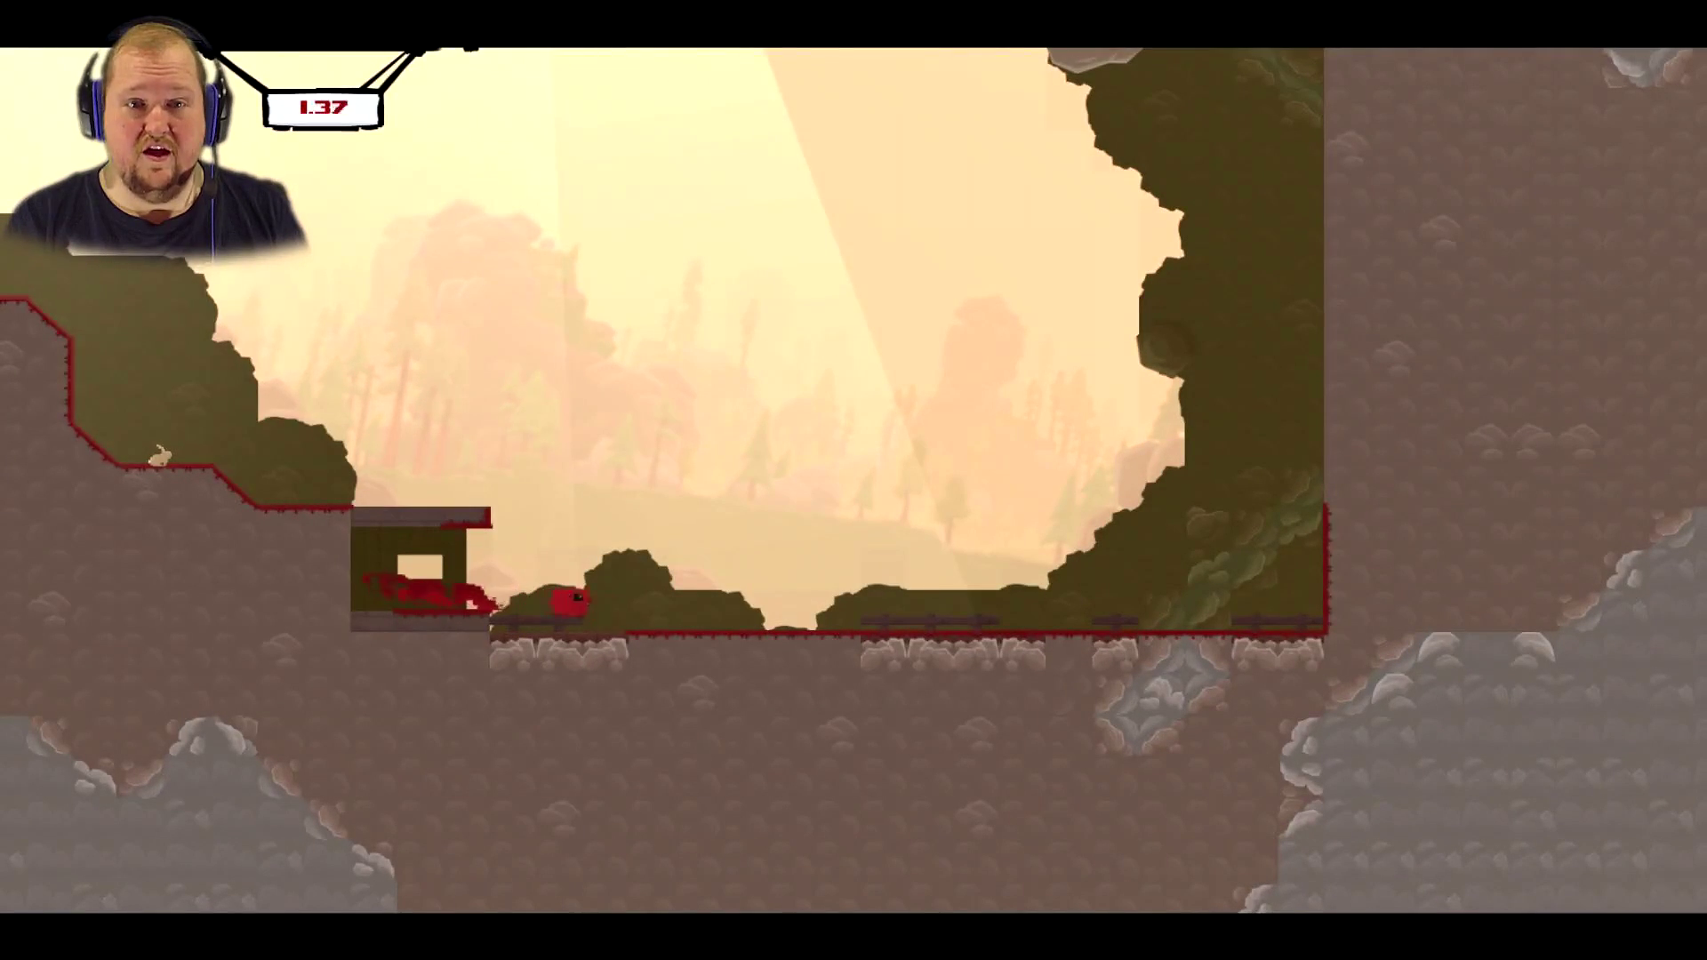
pyautogui.press('Right')
pyautogui.press('space')
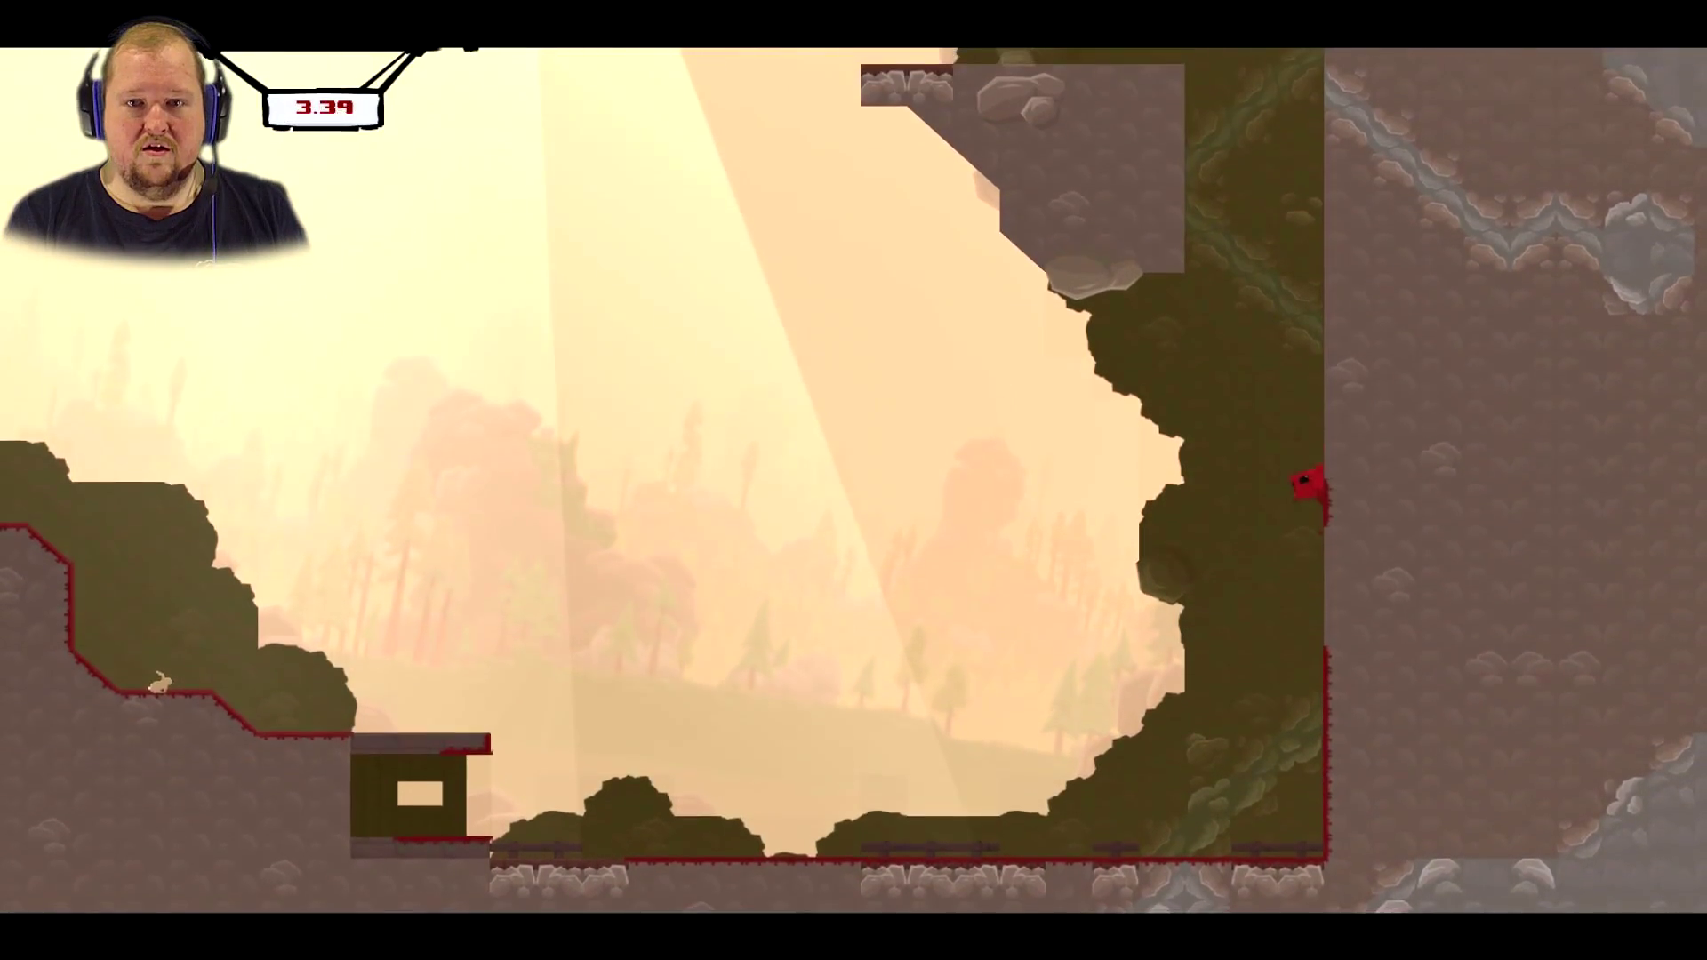
pyautogui.press('space')
pyautogui.press('space')
pyautogui.press('space')
pyautogui.press('space')
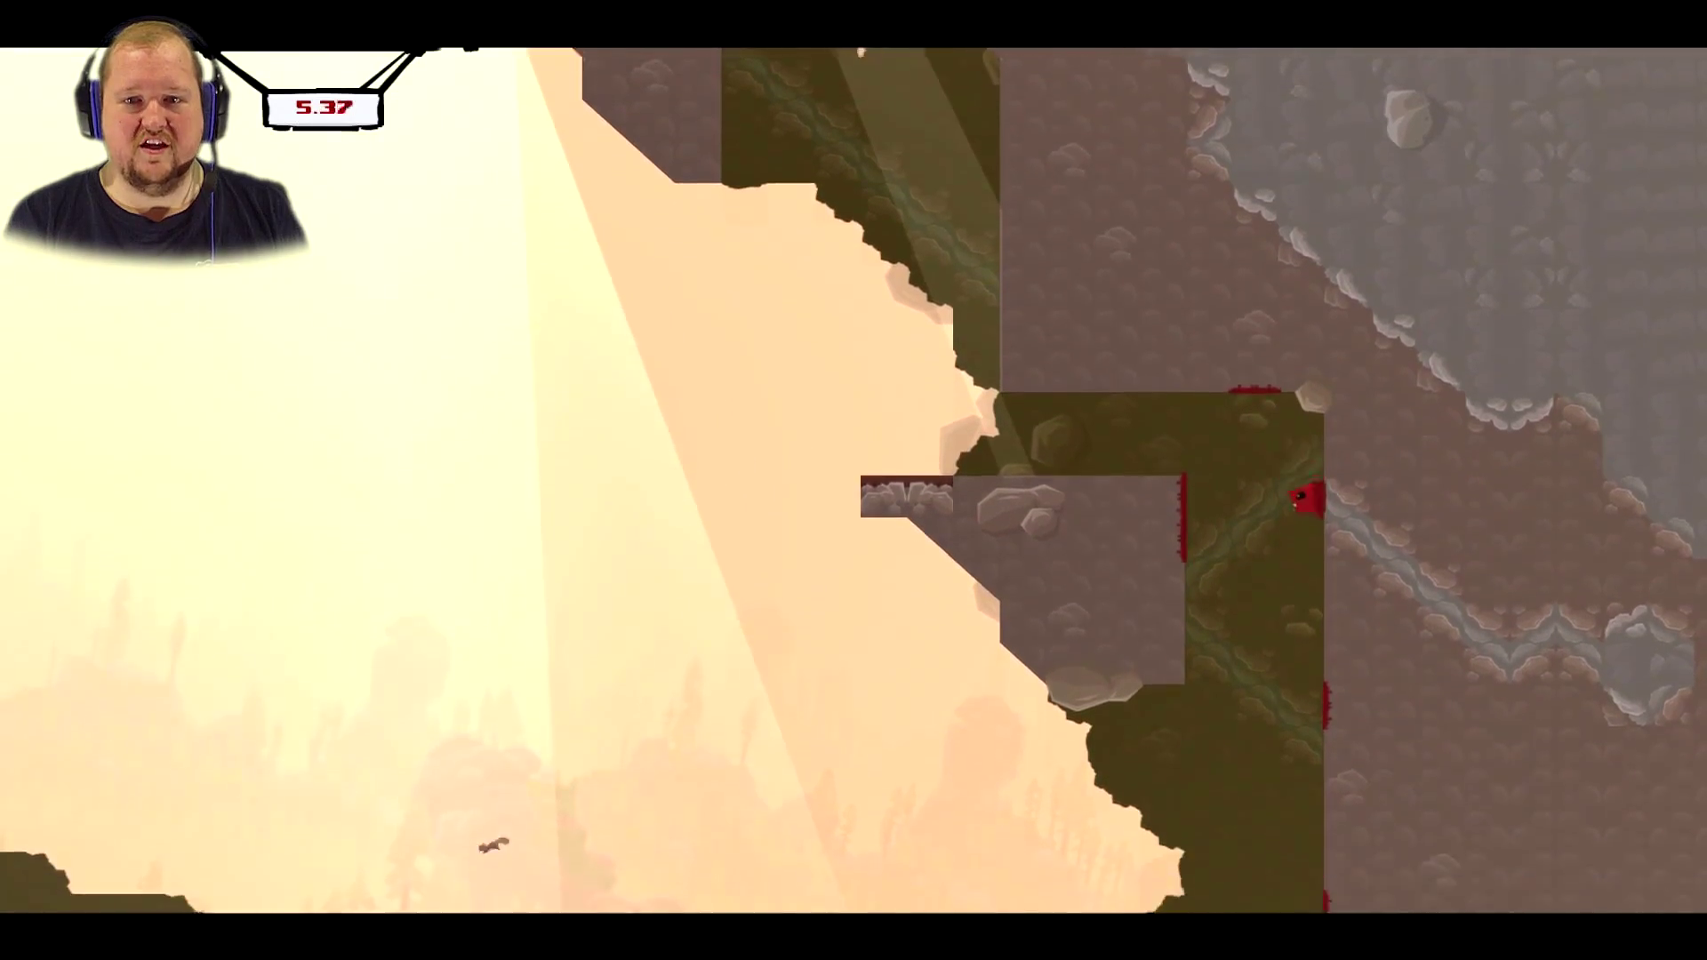
# - Wall-jump up the Holy Mountain shaft into the hidden warp zone portal
pyautogui.press('Left')
pyautogui.press('Left')
pyautogui.press('Left')
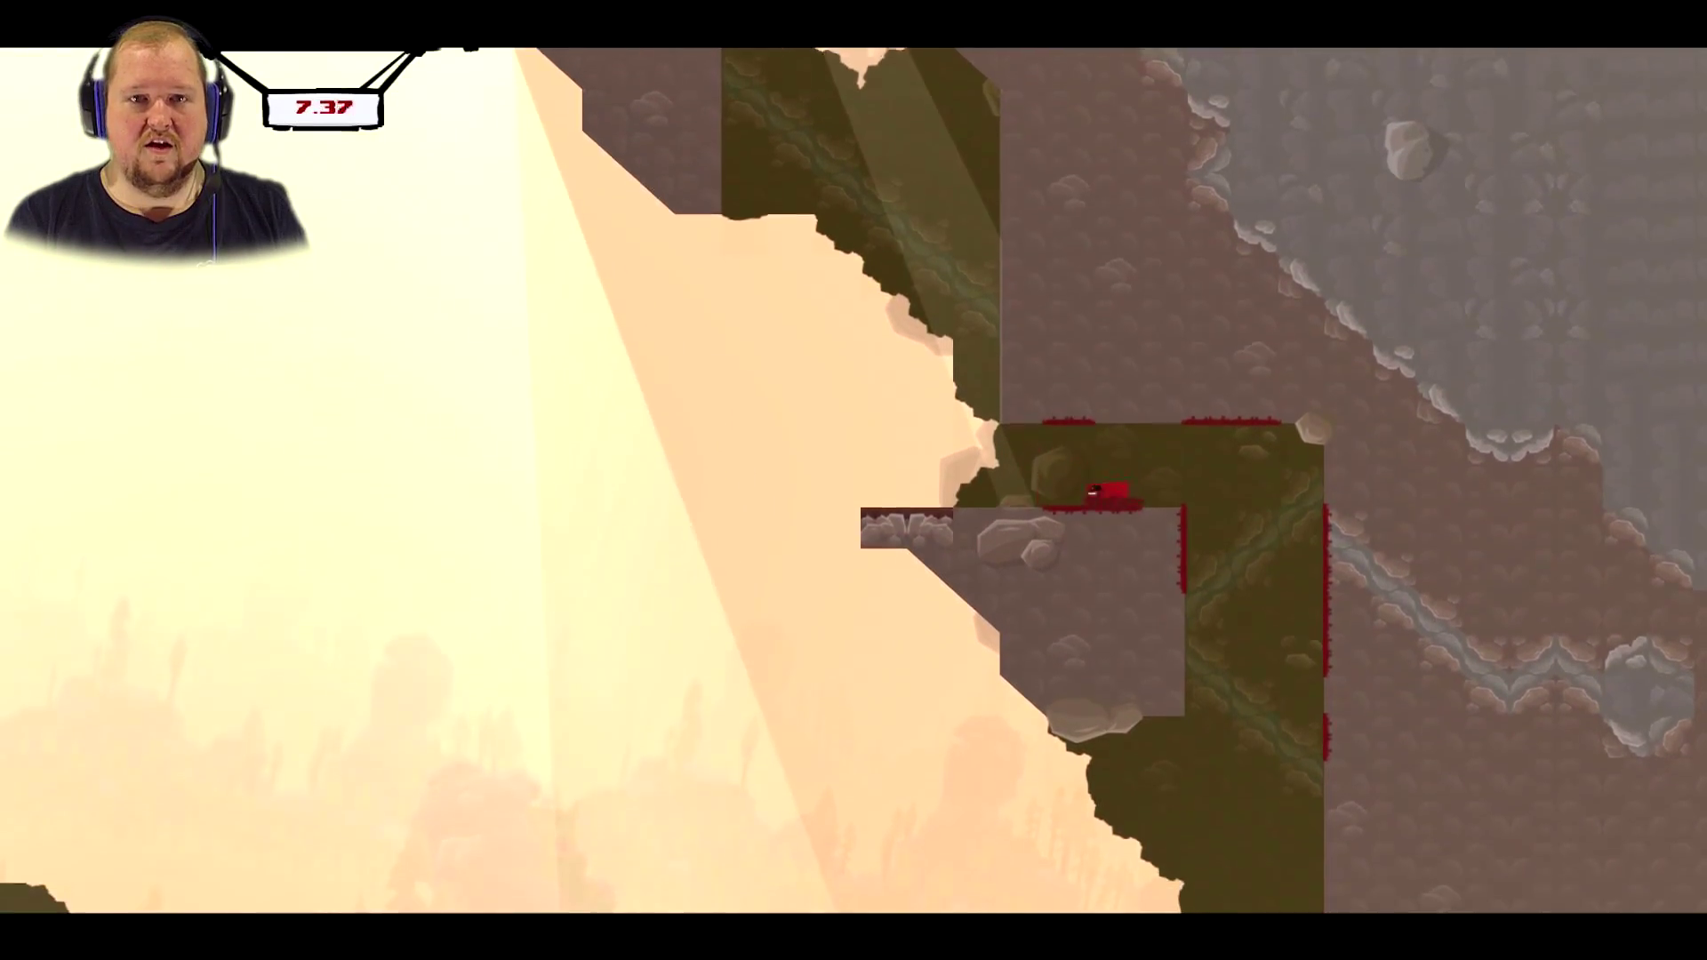
pyautogui.press('space')
pyautogui.press('space')
pyautogui.press('Right')
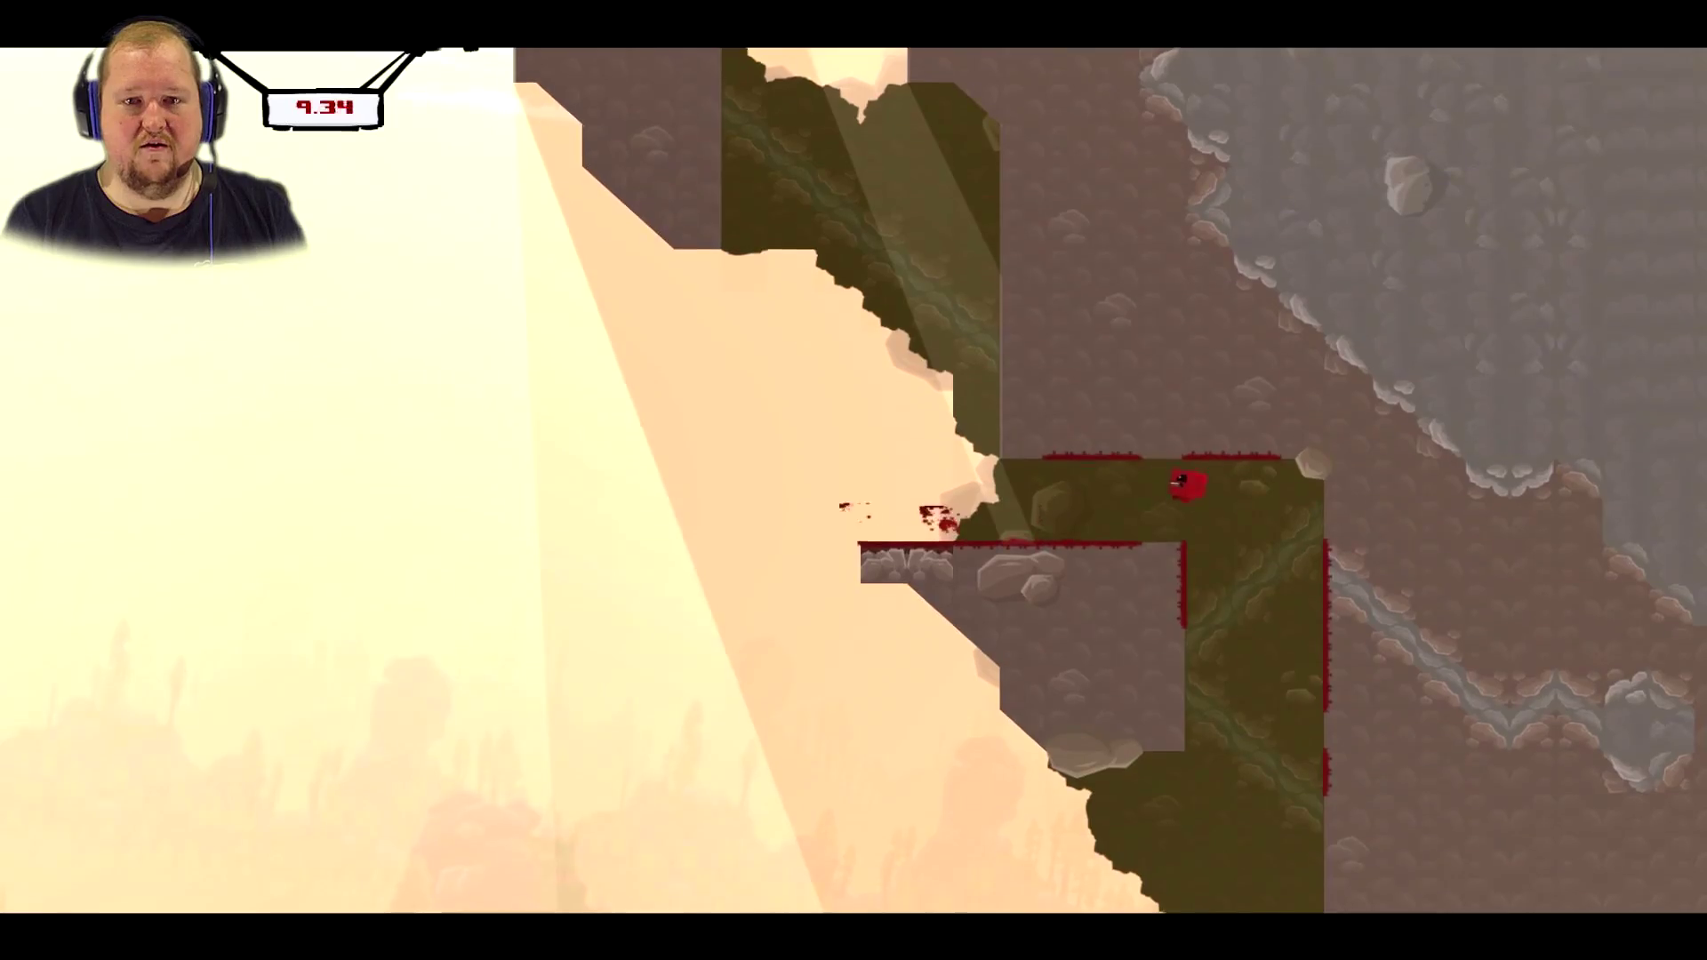
pyautogui.press('space')
pyautogui.press('space')
pyautogui.press('Left')
pyautogui.press('space')
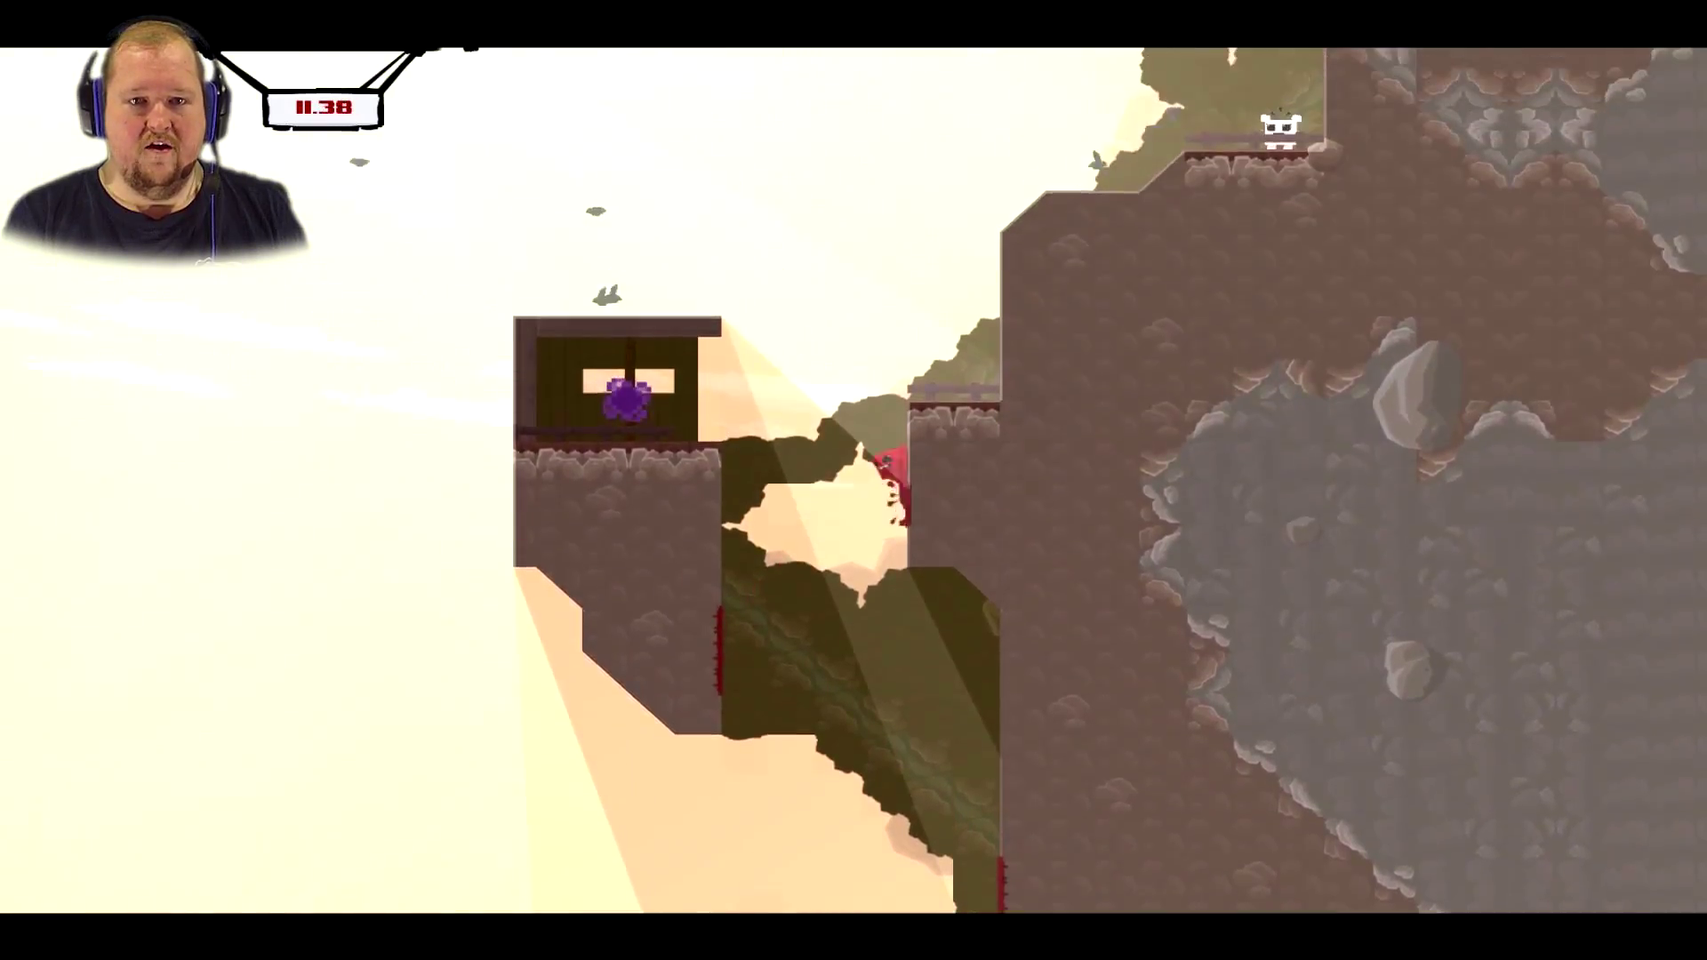
pyautogui.press('Left')
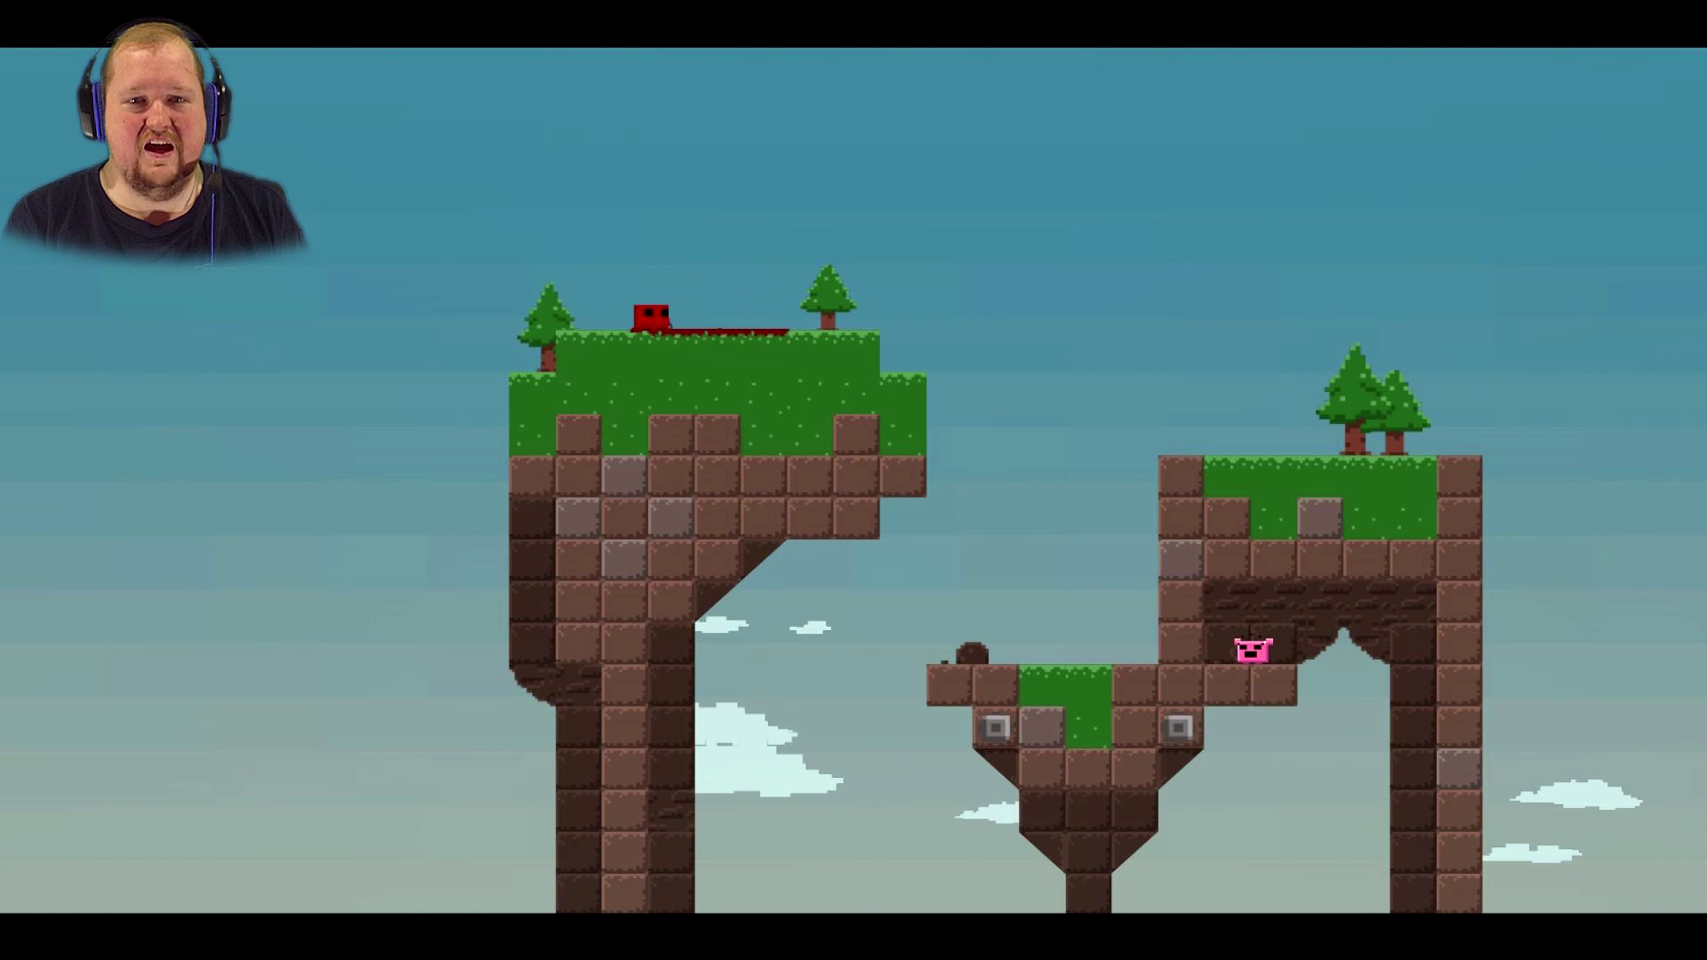
# - Move through the warp zone past the saw pit to the lower left platform
pyautogui.press('Left')
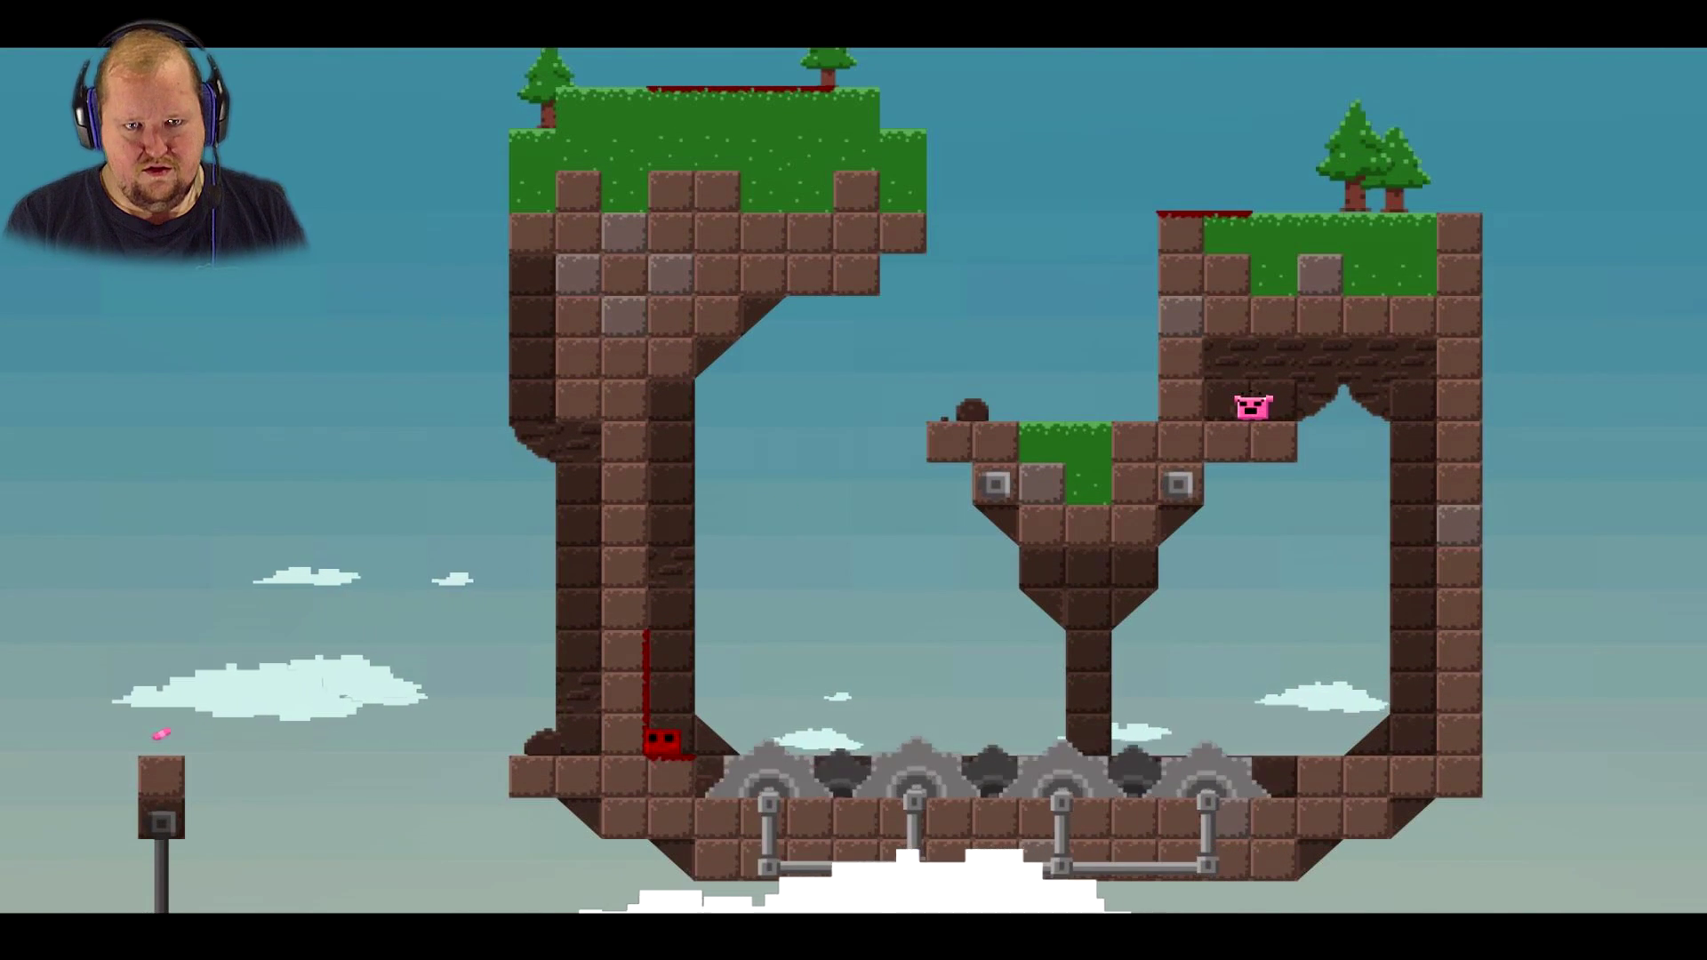
pyautogui.press('space')
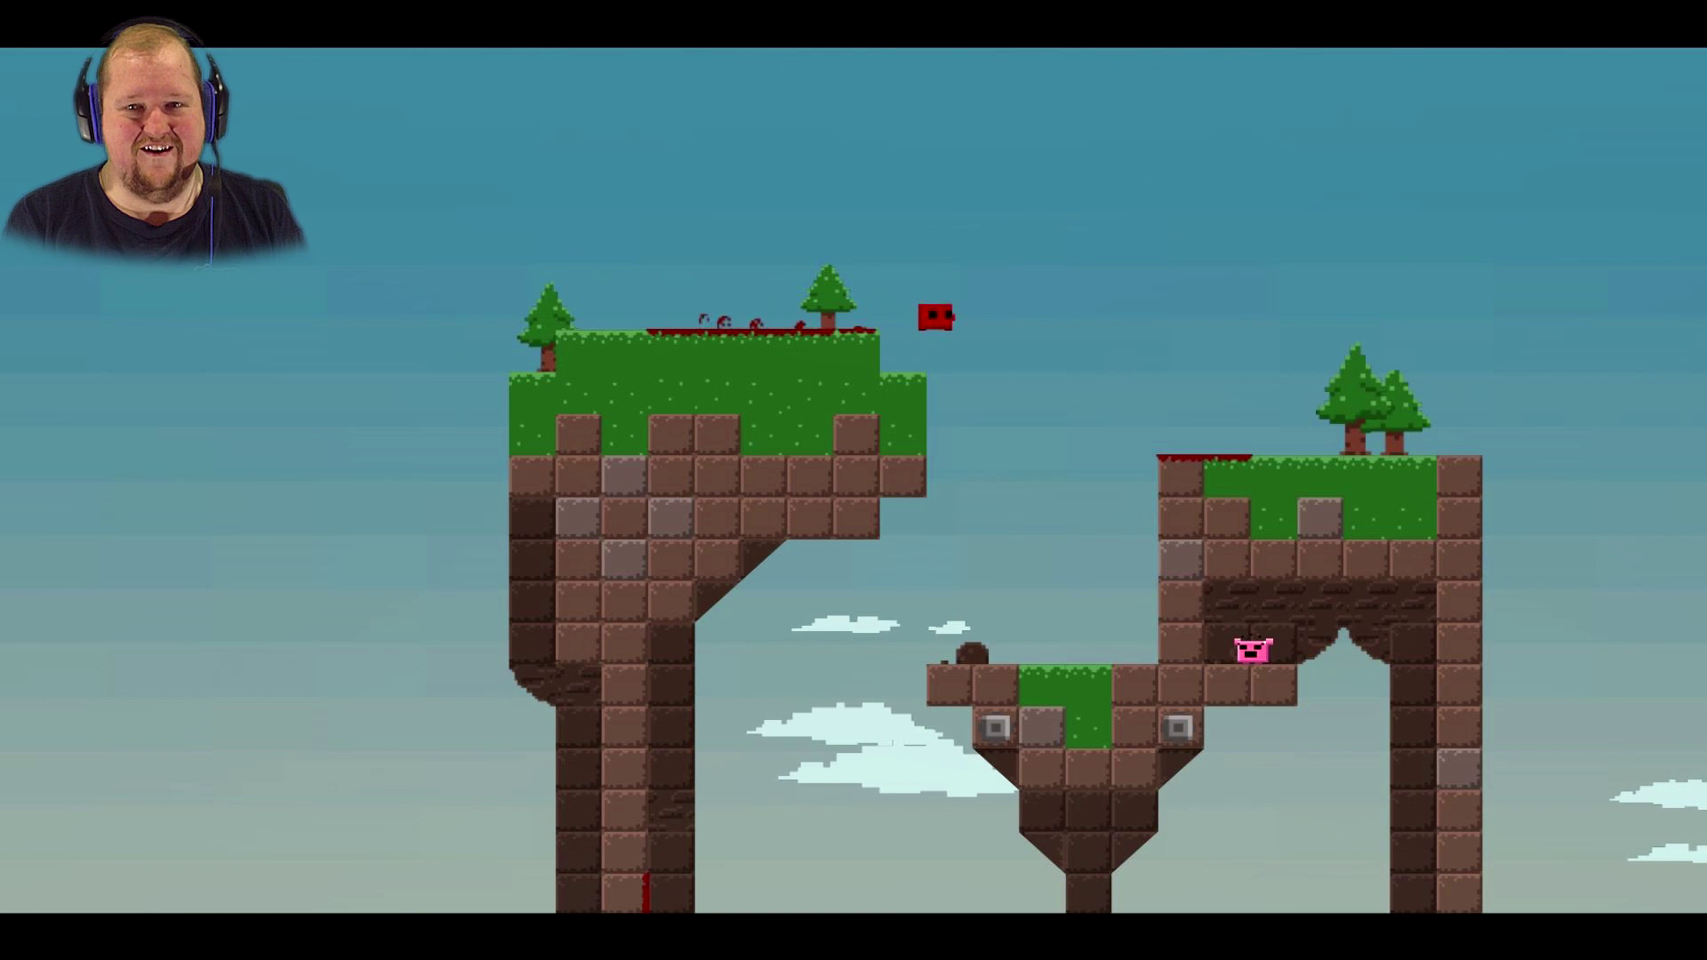
pyautogui.press('Right')
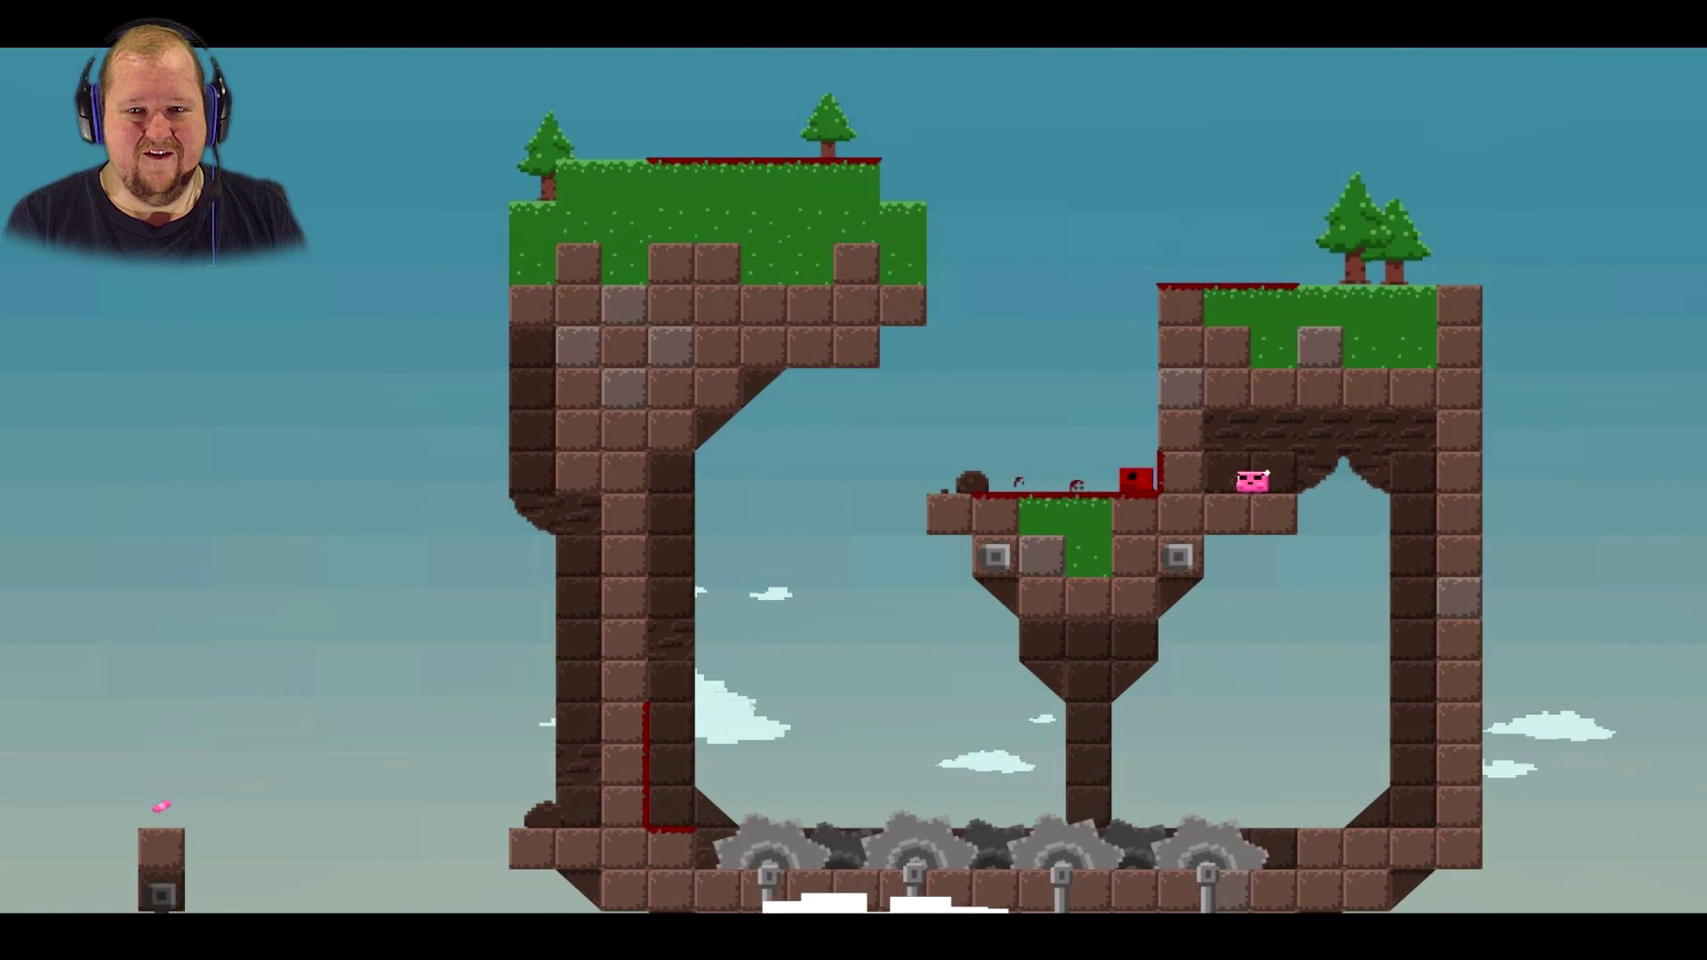
pyautogui.press('Left')
pyautogui.press('Right')
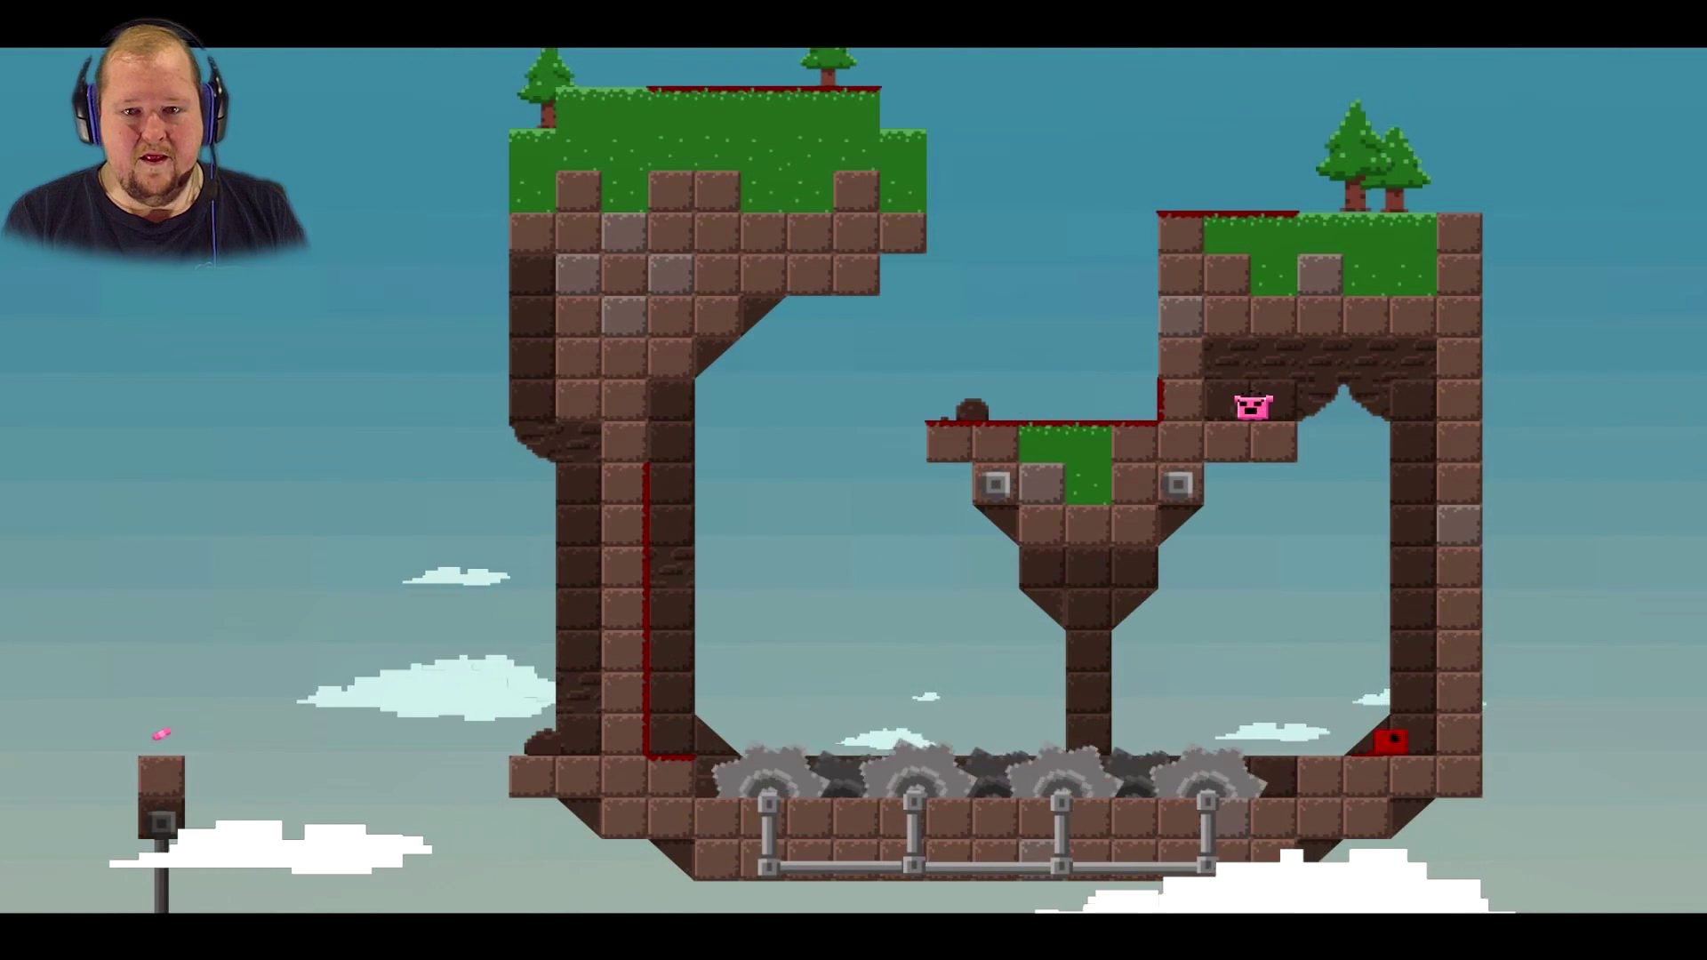
pyautogui.press('Up')
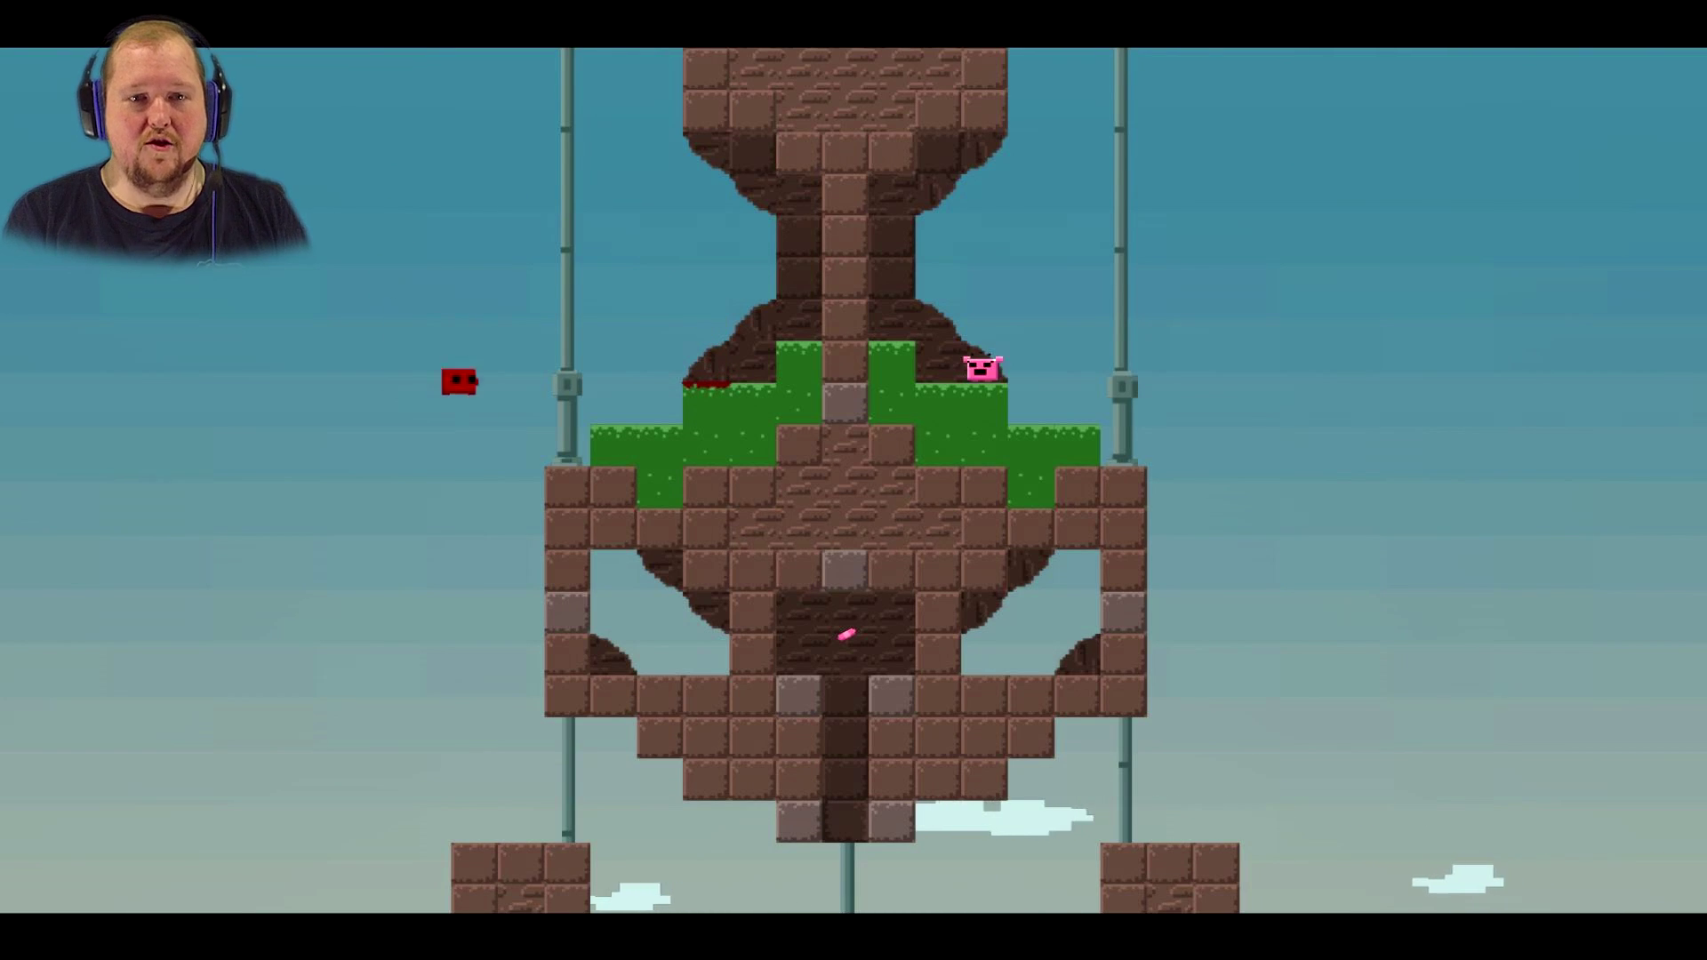
pyautogui.press('Right')
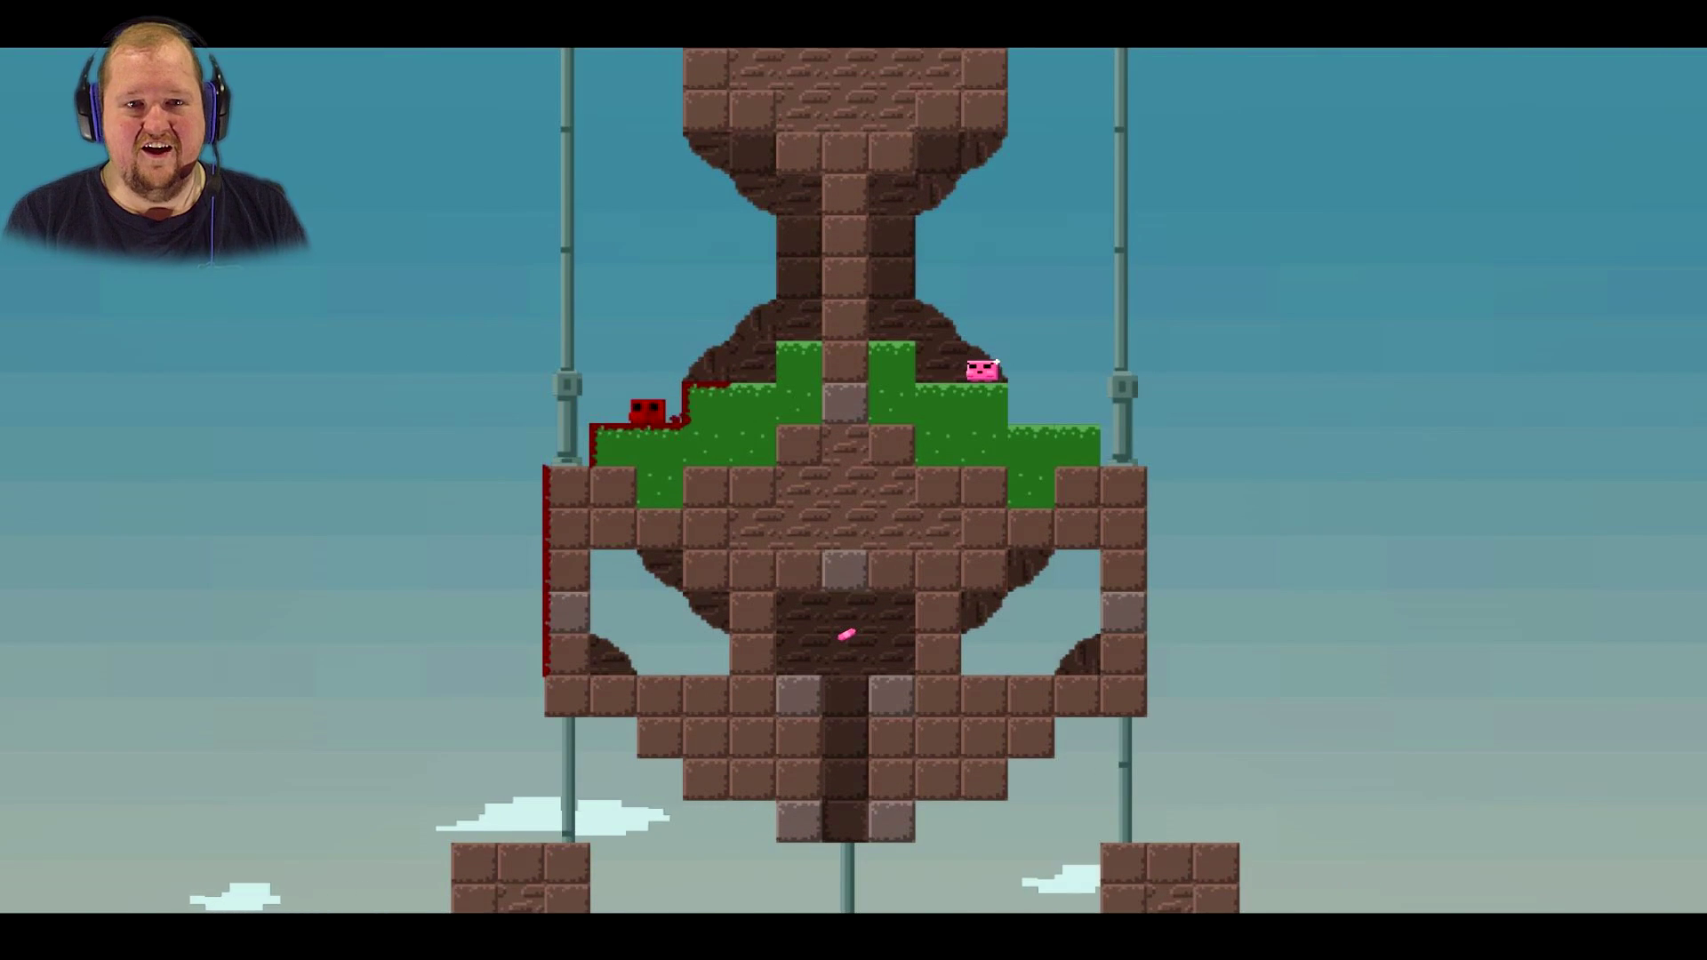
pyautogui.press('Left')
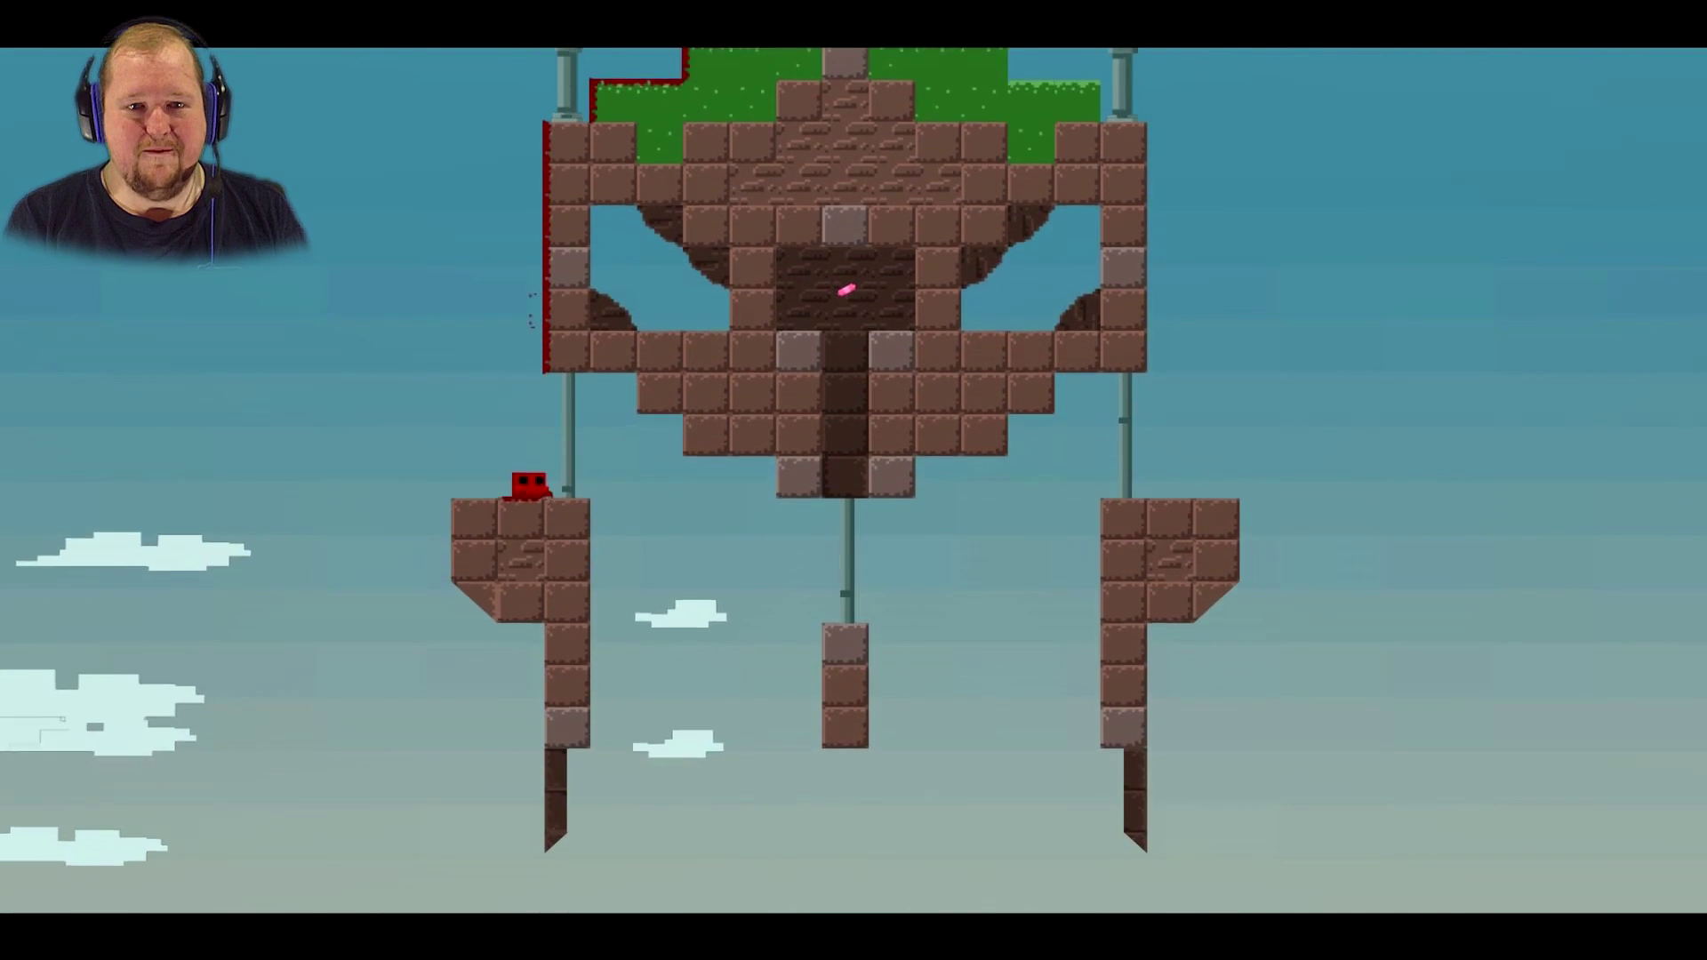
pyautogui.press('Right')
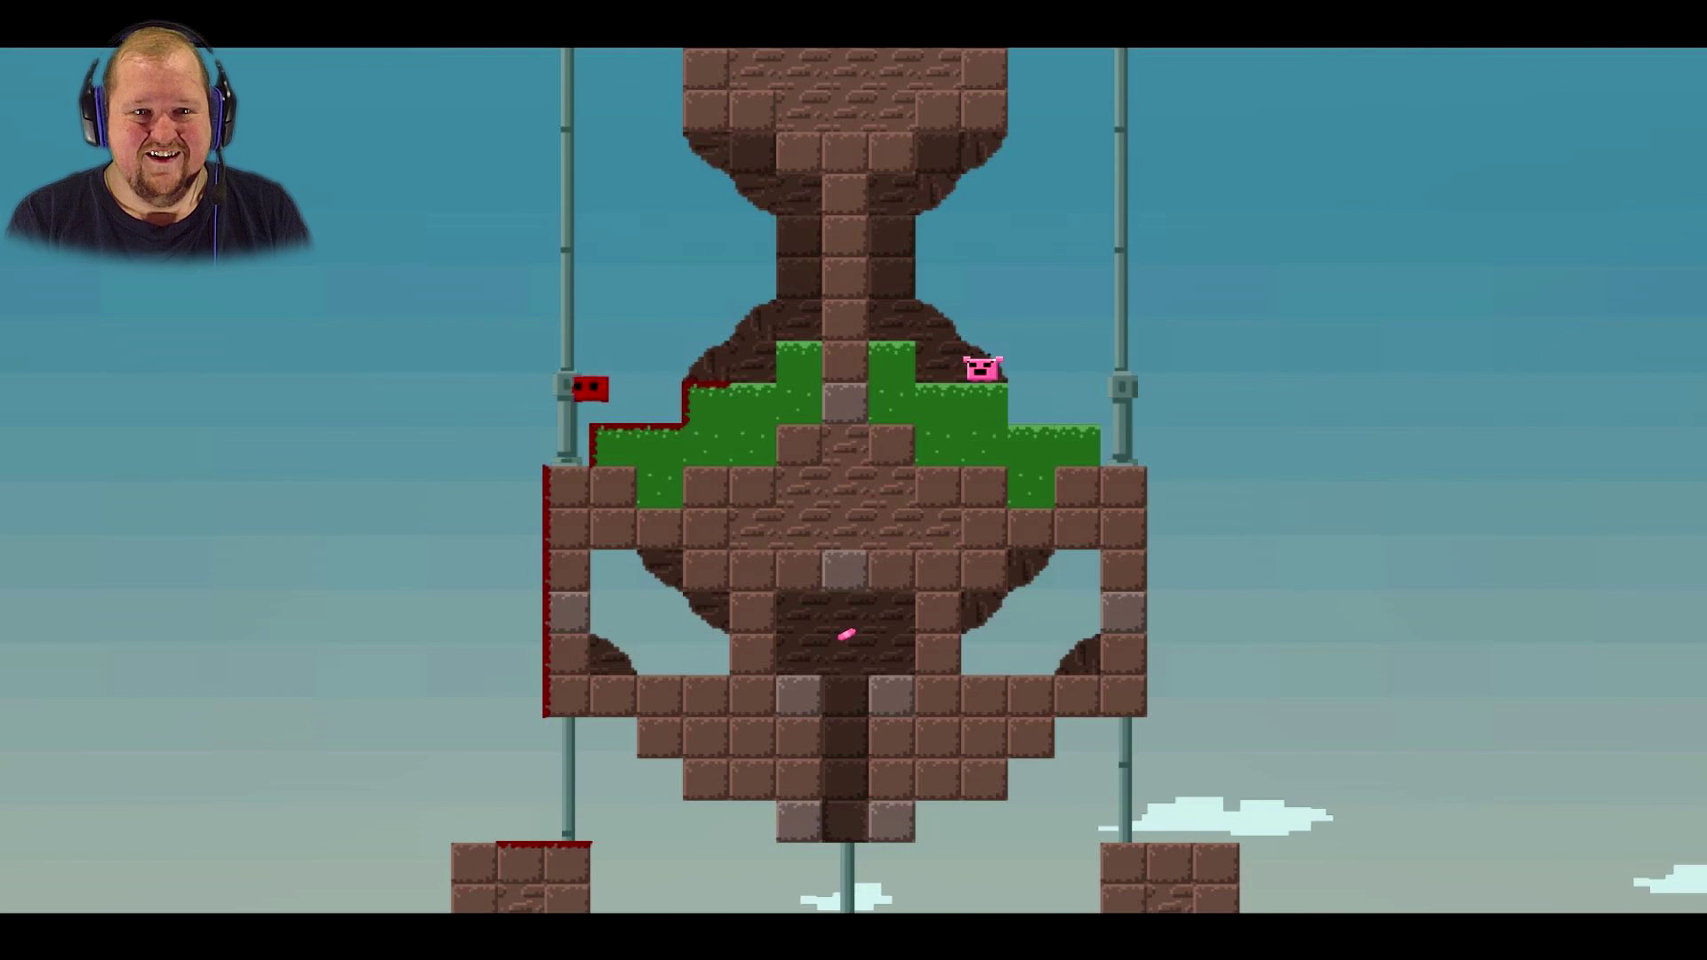
# - Cross from the central pillar to the right structure and reach the pink character's ledge
pyautogui.press('Left')
pyautogui.press('Right')
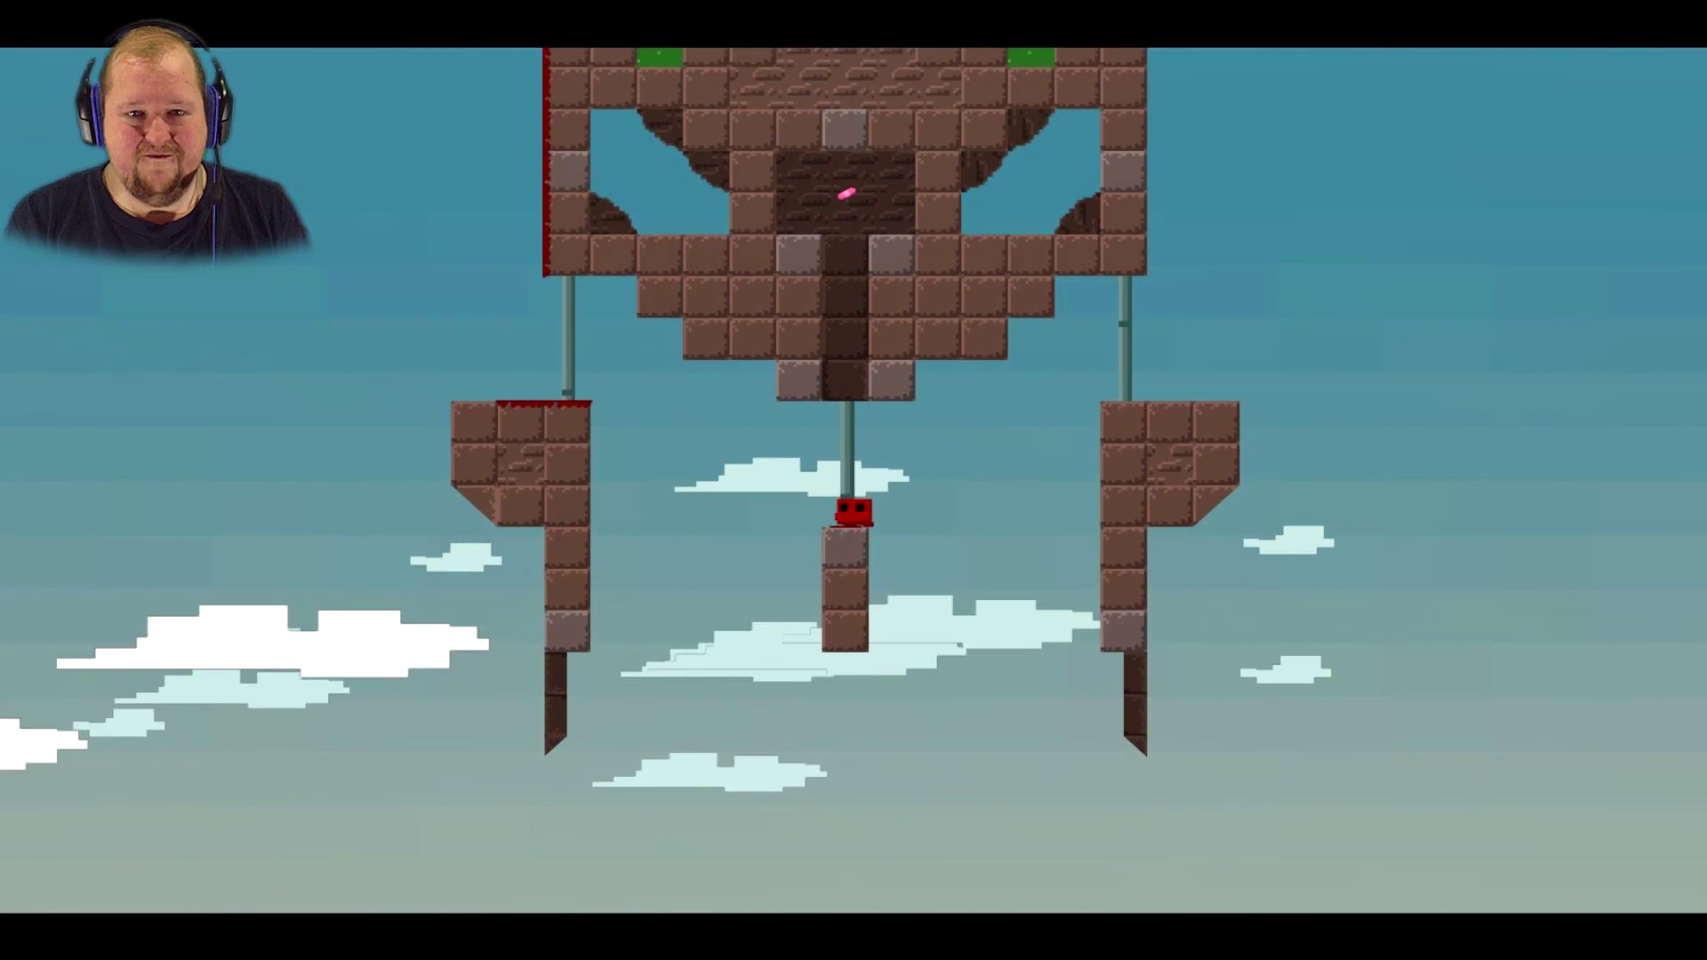
pyautogui.press('Right')
pyautogui.press('space')
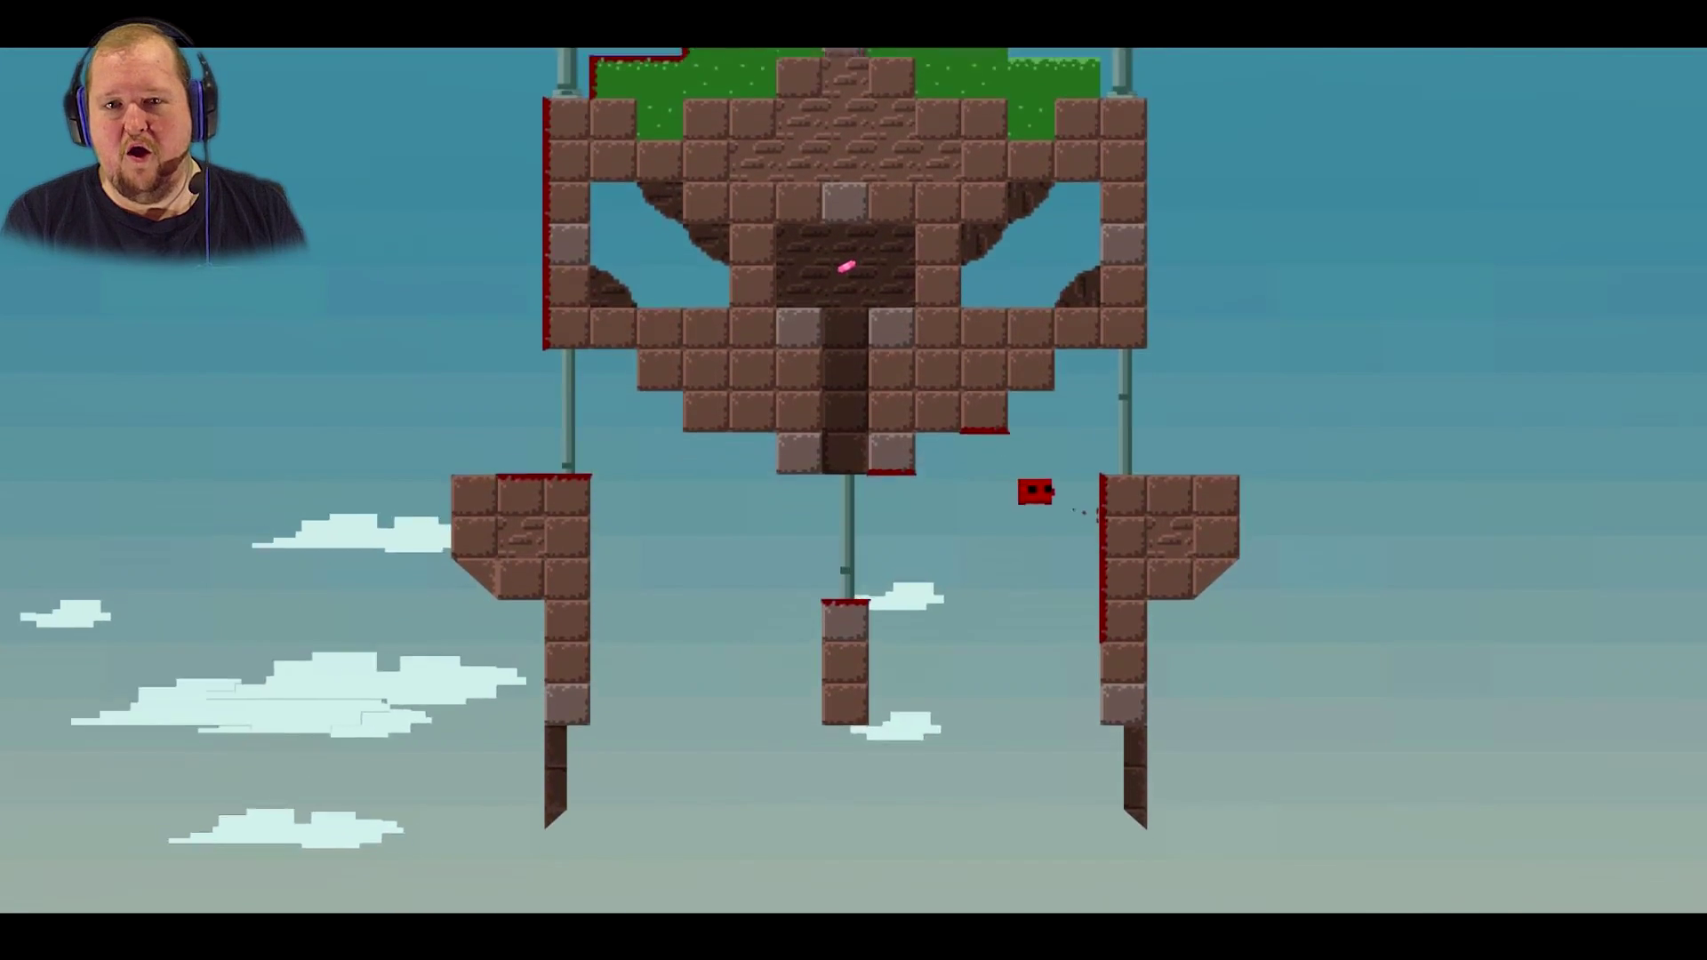
pyautogui.press('Right')
pyautogui.press('space')
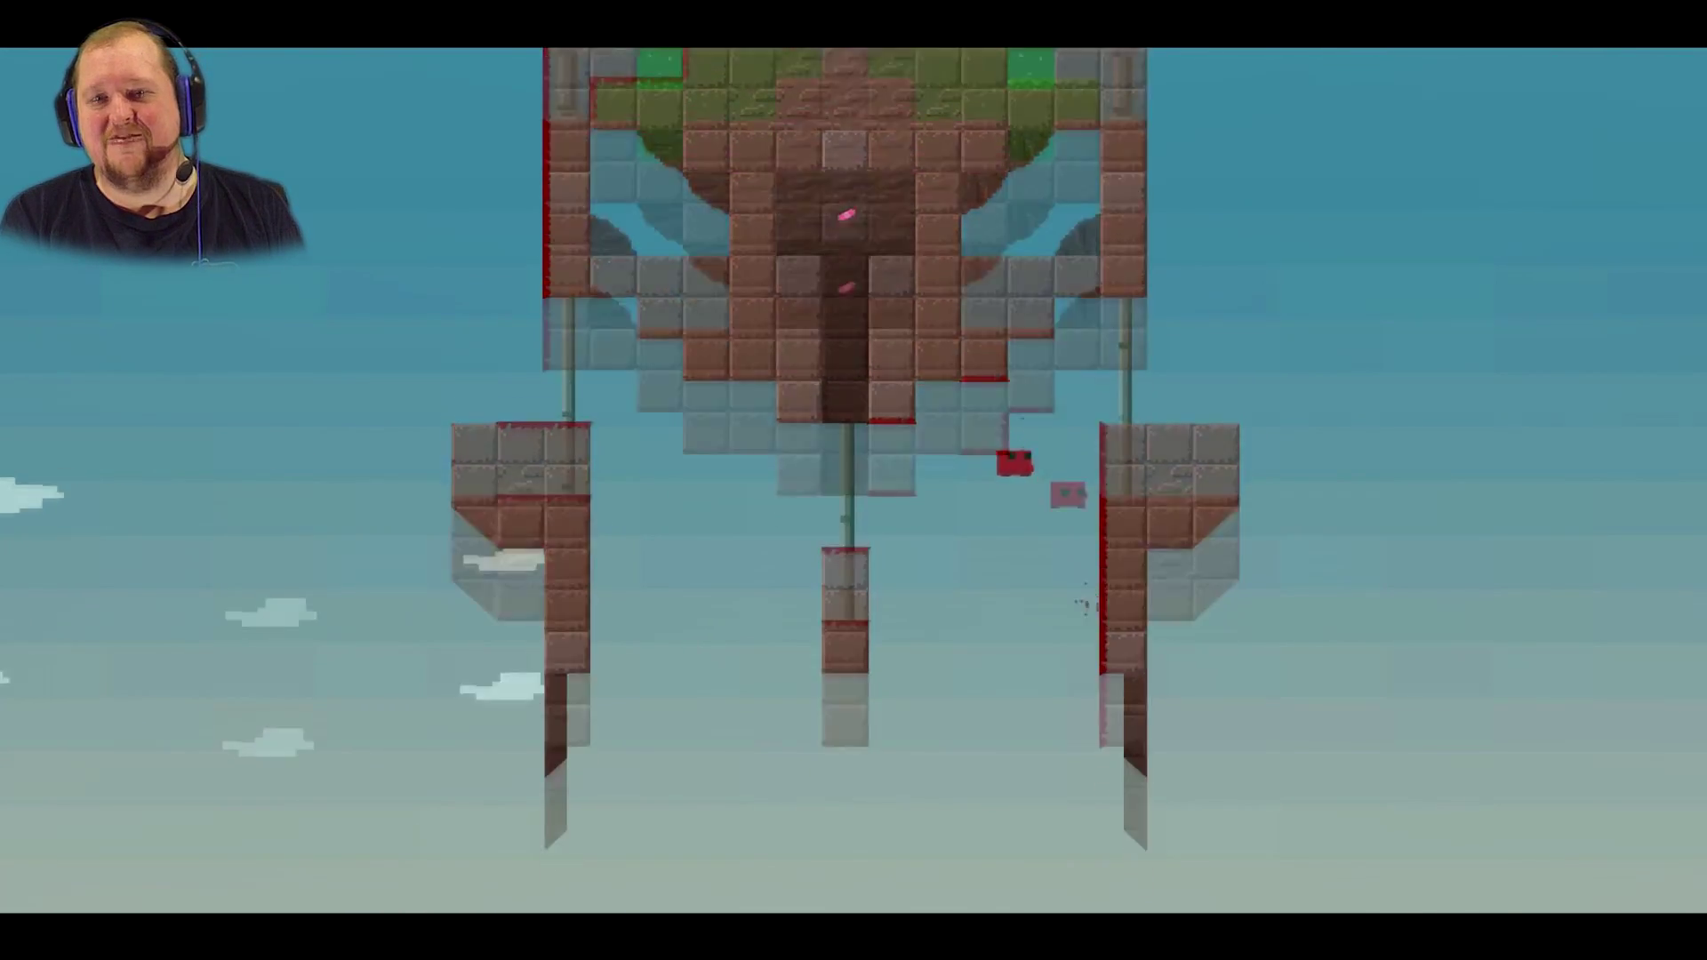
pyautogui.press('Right')
pyautogui.press('space')
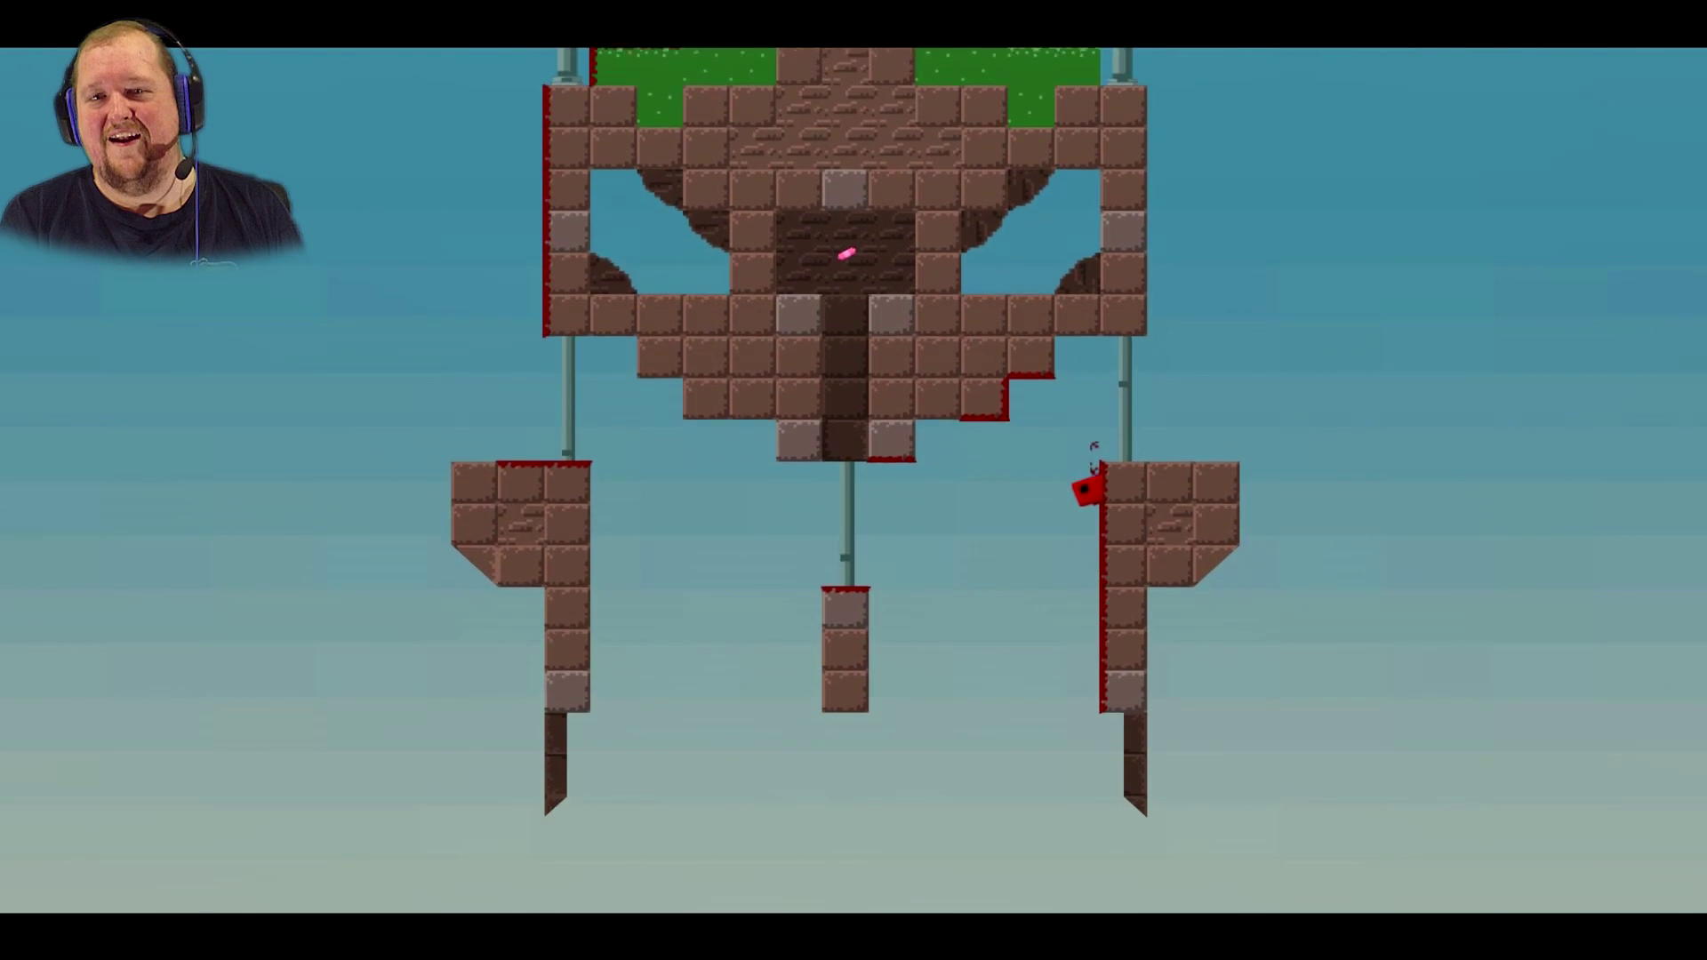
pyautogui.press('space')
pyautogui.press('Left')
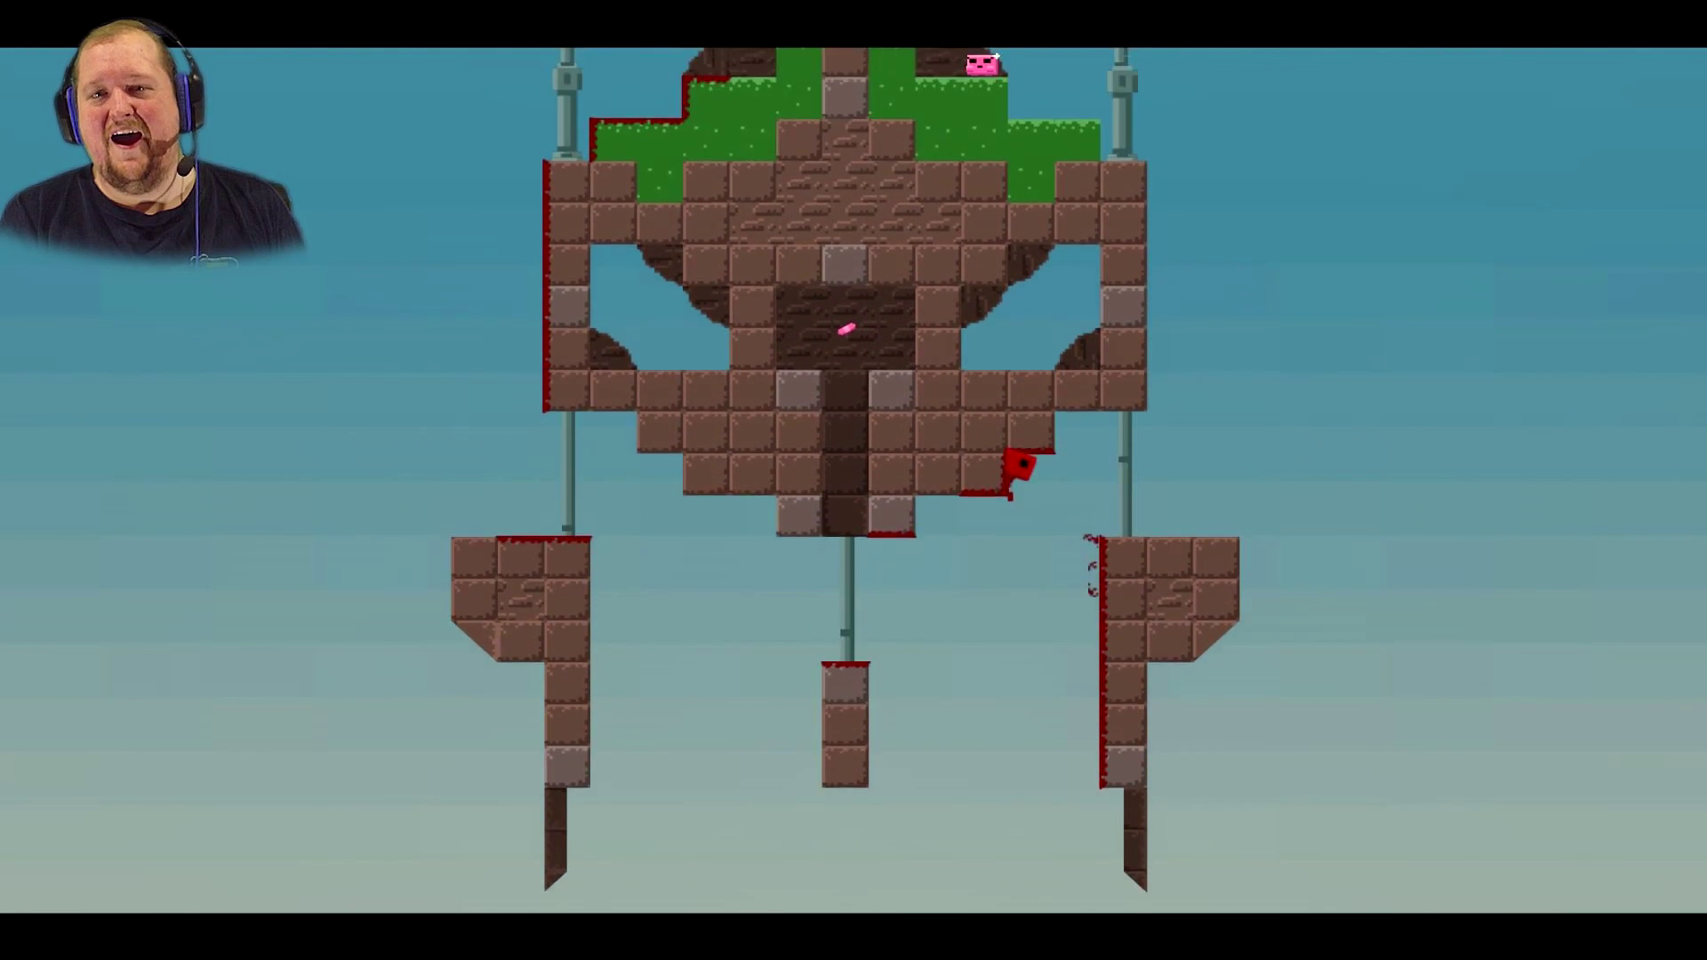
pyautogui.press('space')
pyautogui.press('Right')
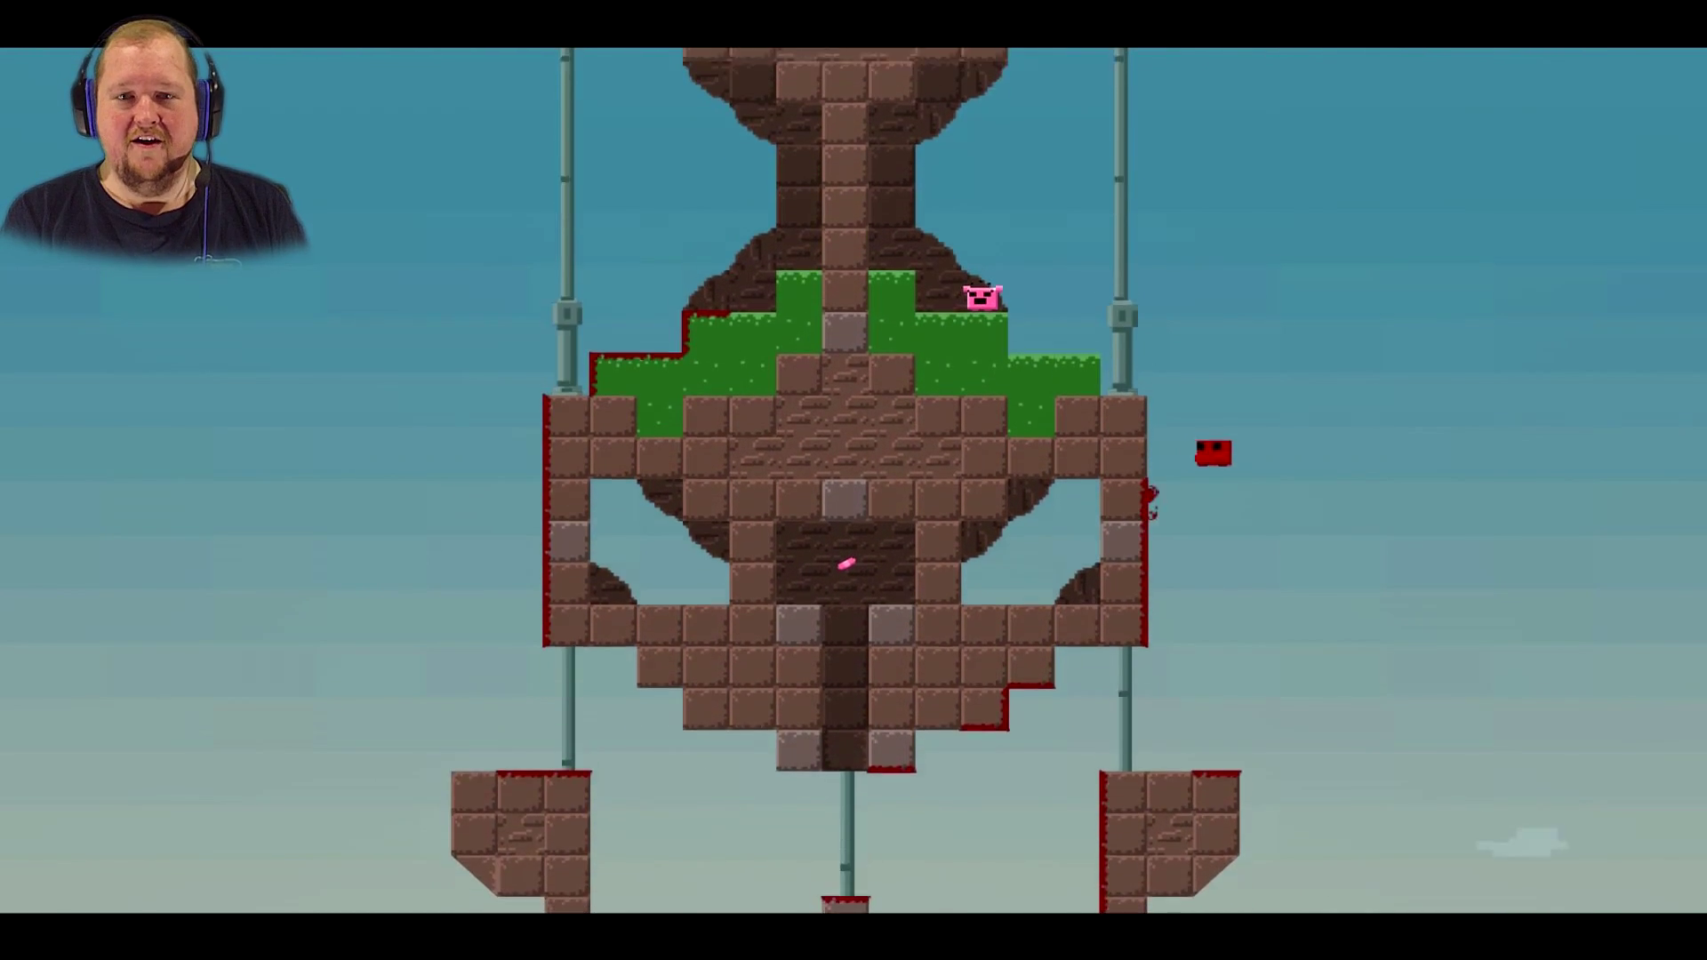
pyautogui.press('Left')
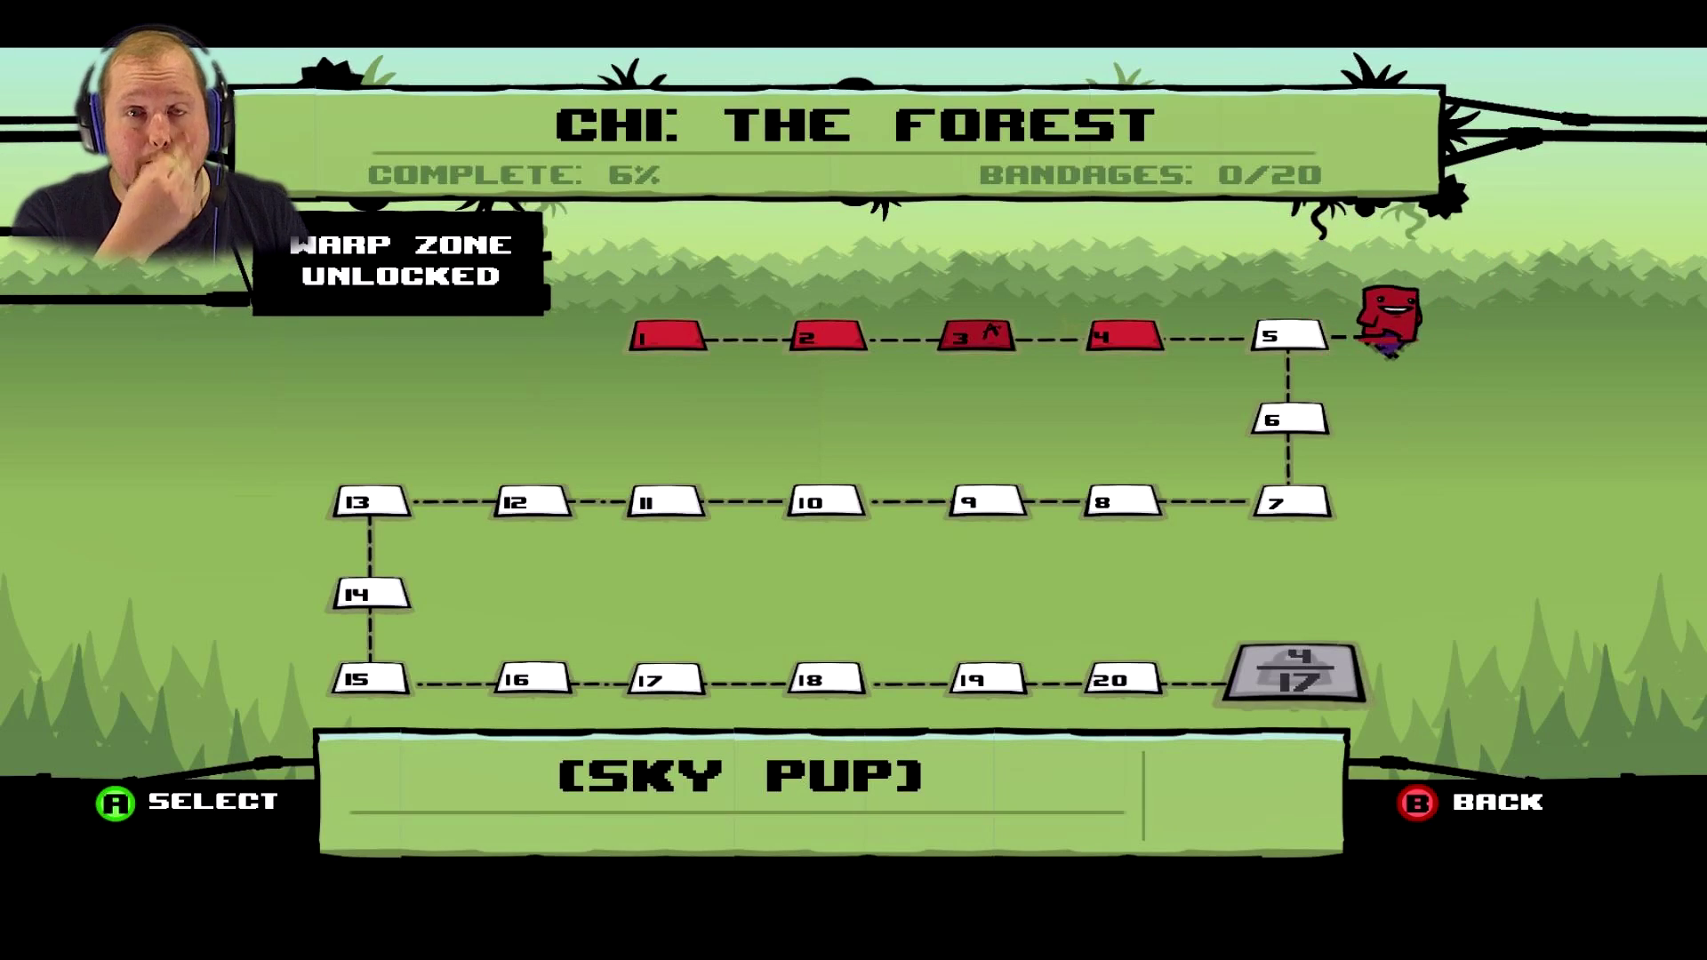
# - Leave the warp zone on the forest map and restart level 1-5 Holy Mountain
pyautogui.press('Left')
pyautogui.press('Left')
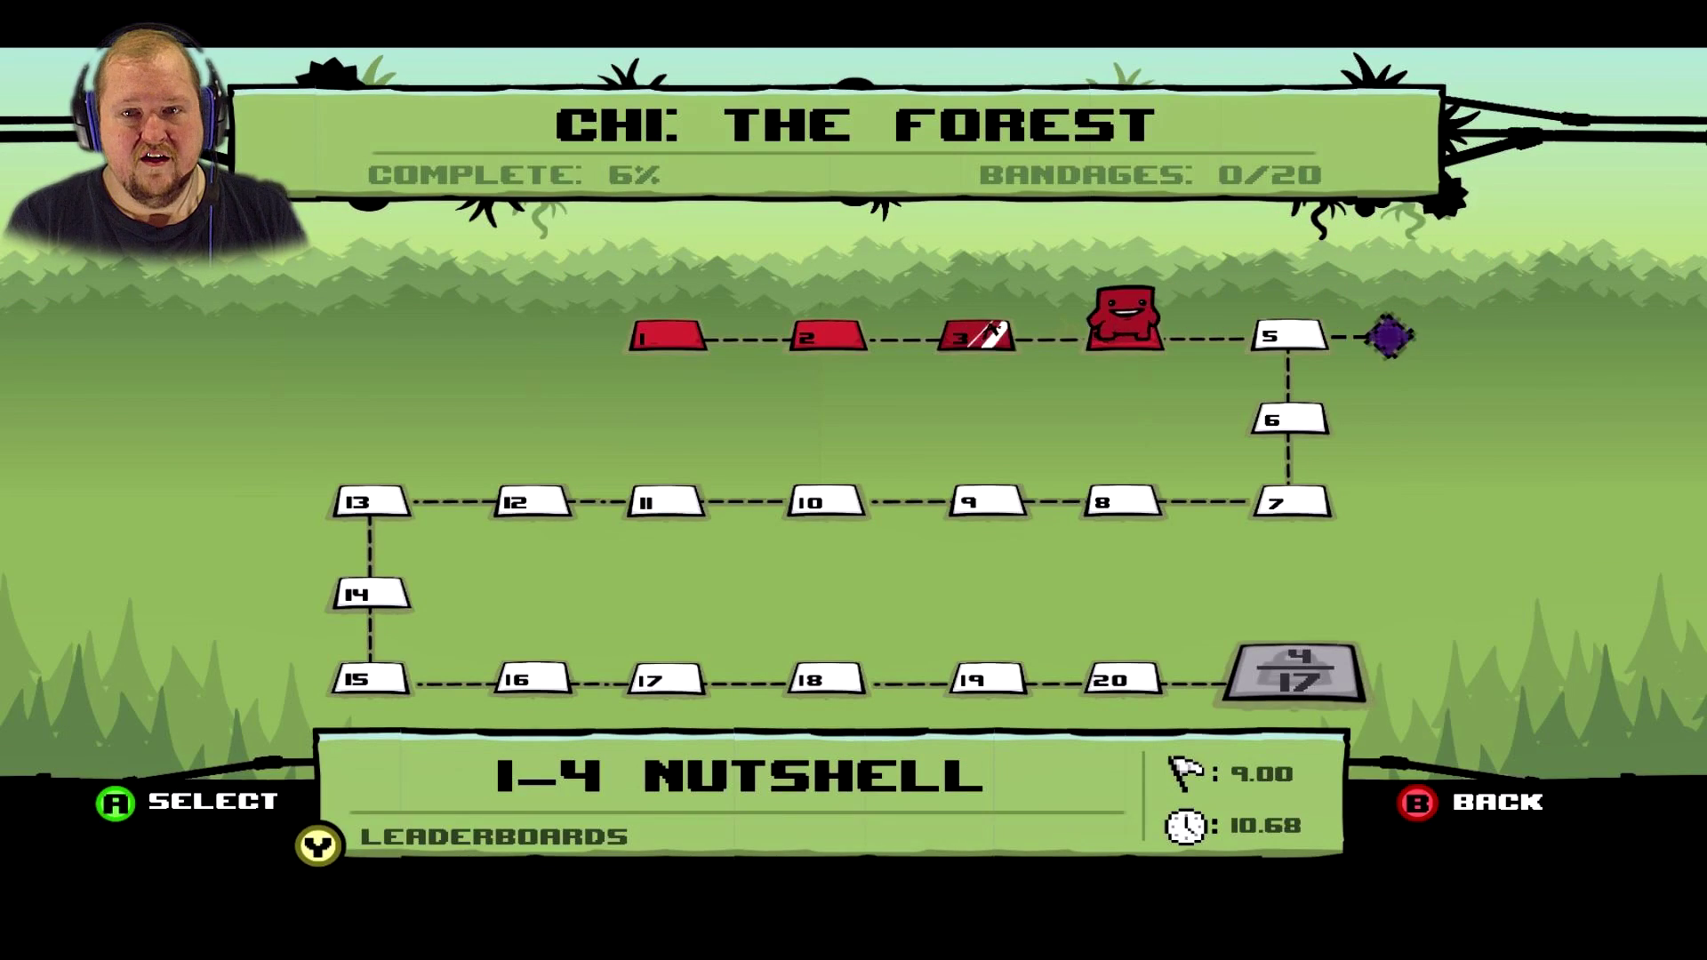
pyautogui.press('Right')
pyautogui.press('Left')
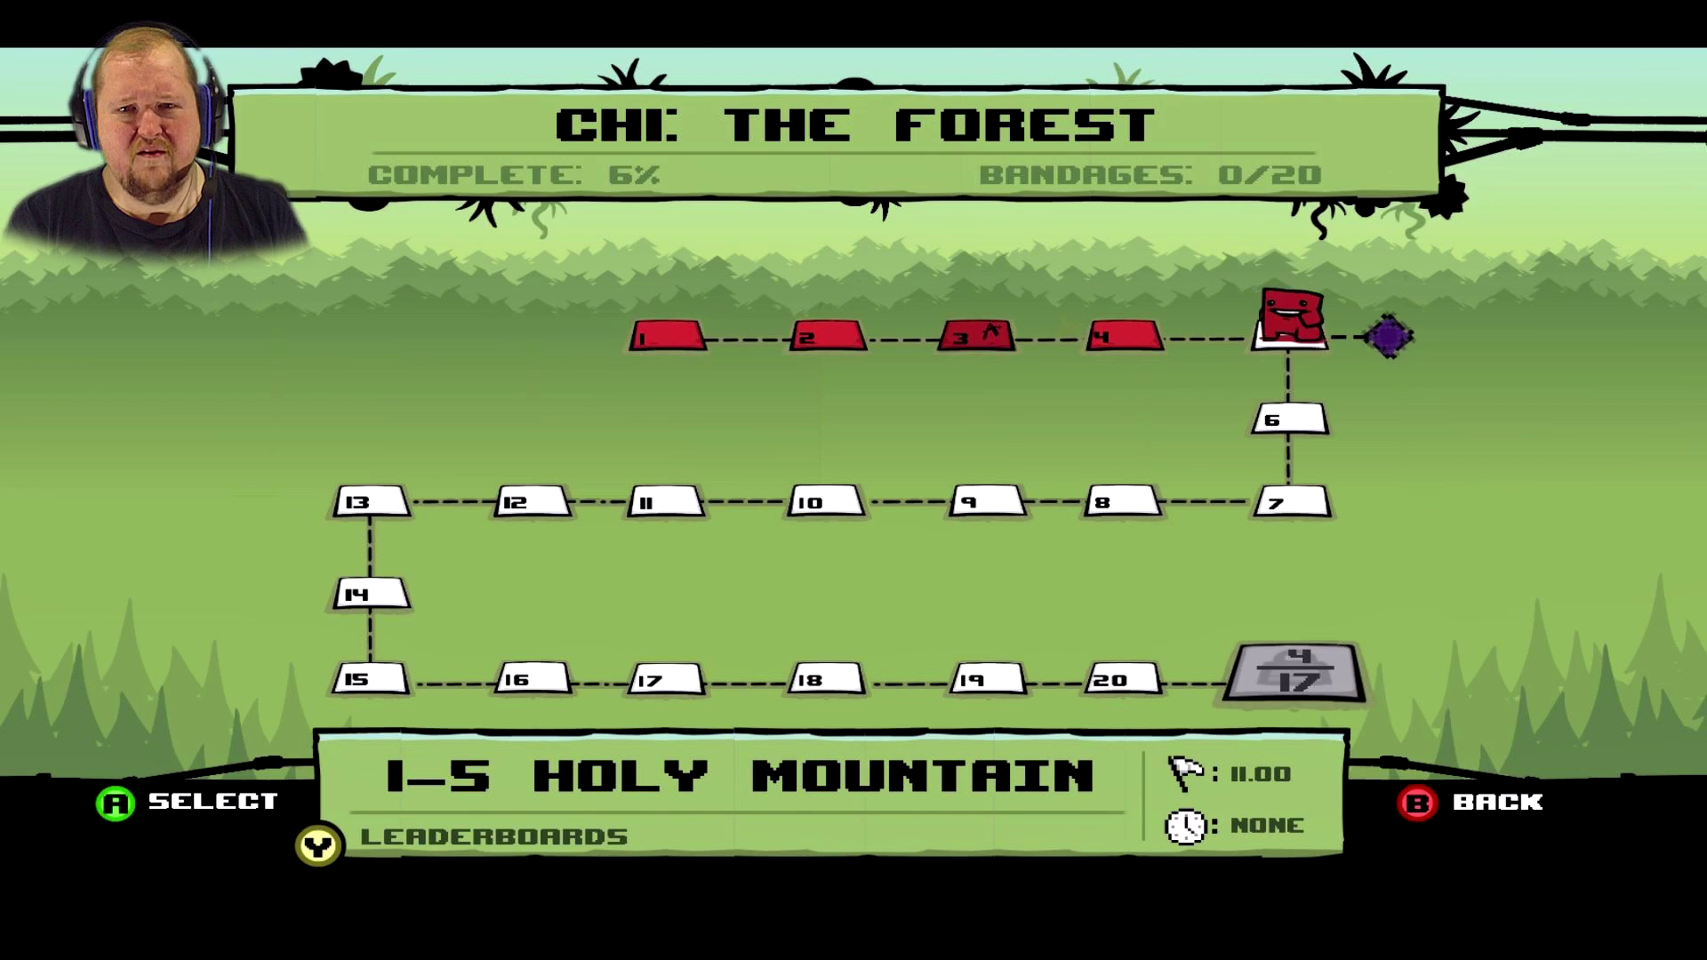
pyautogui.press('Right')
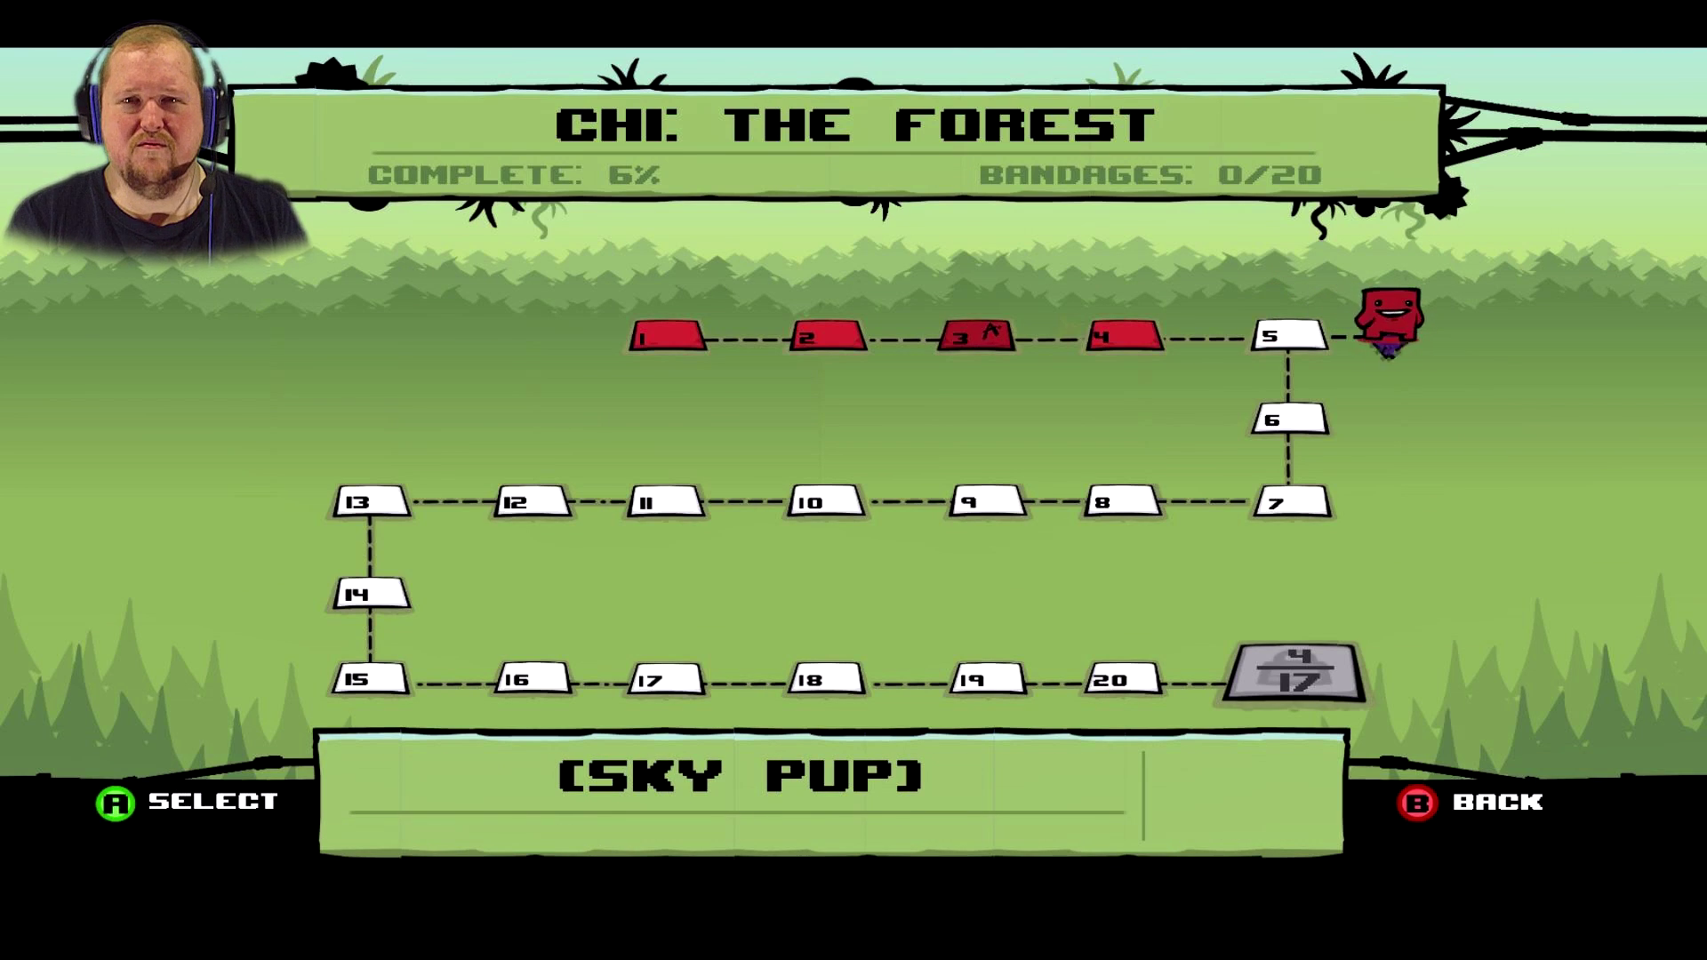
pyautogui.press('Left')
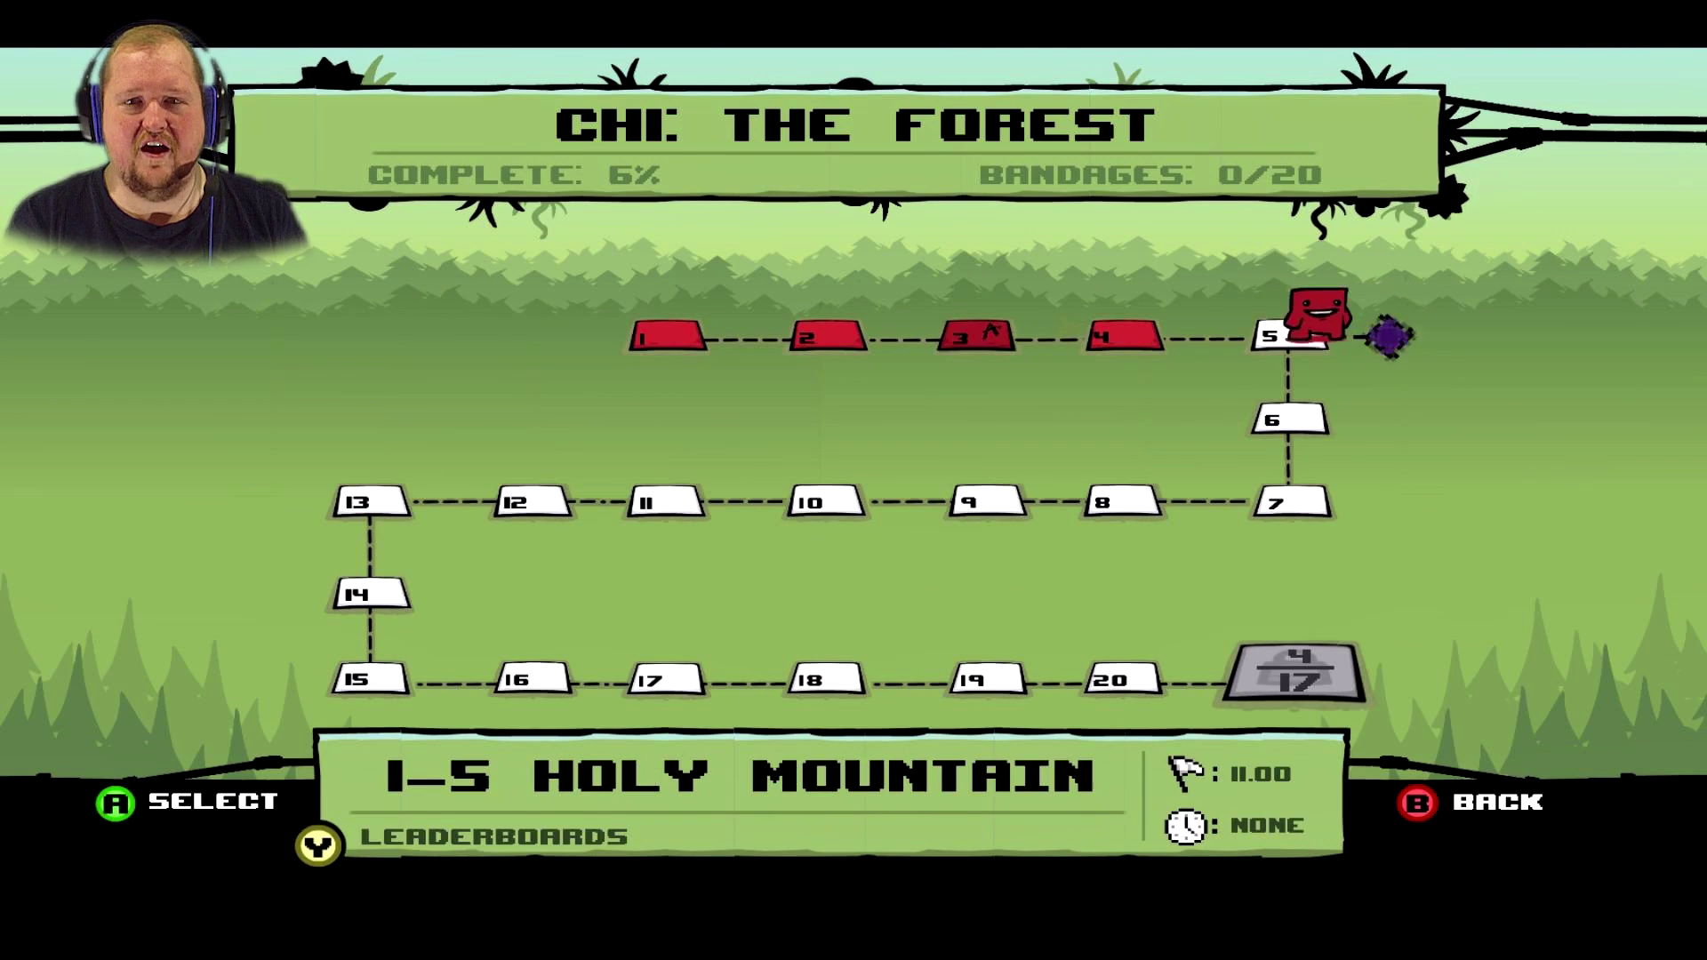
pyautogui.press('Return')
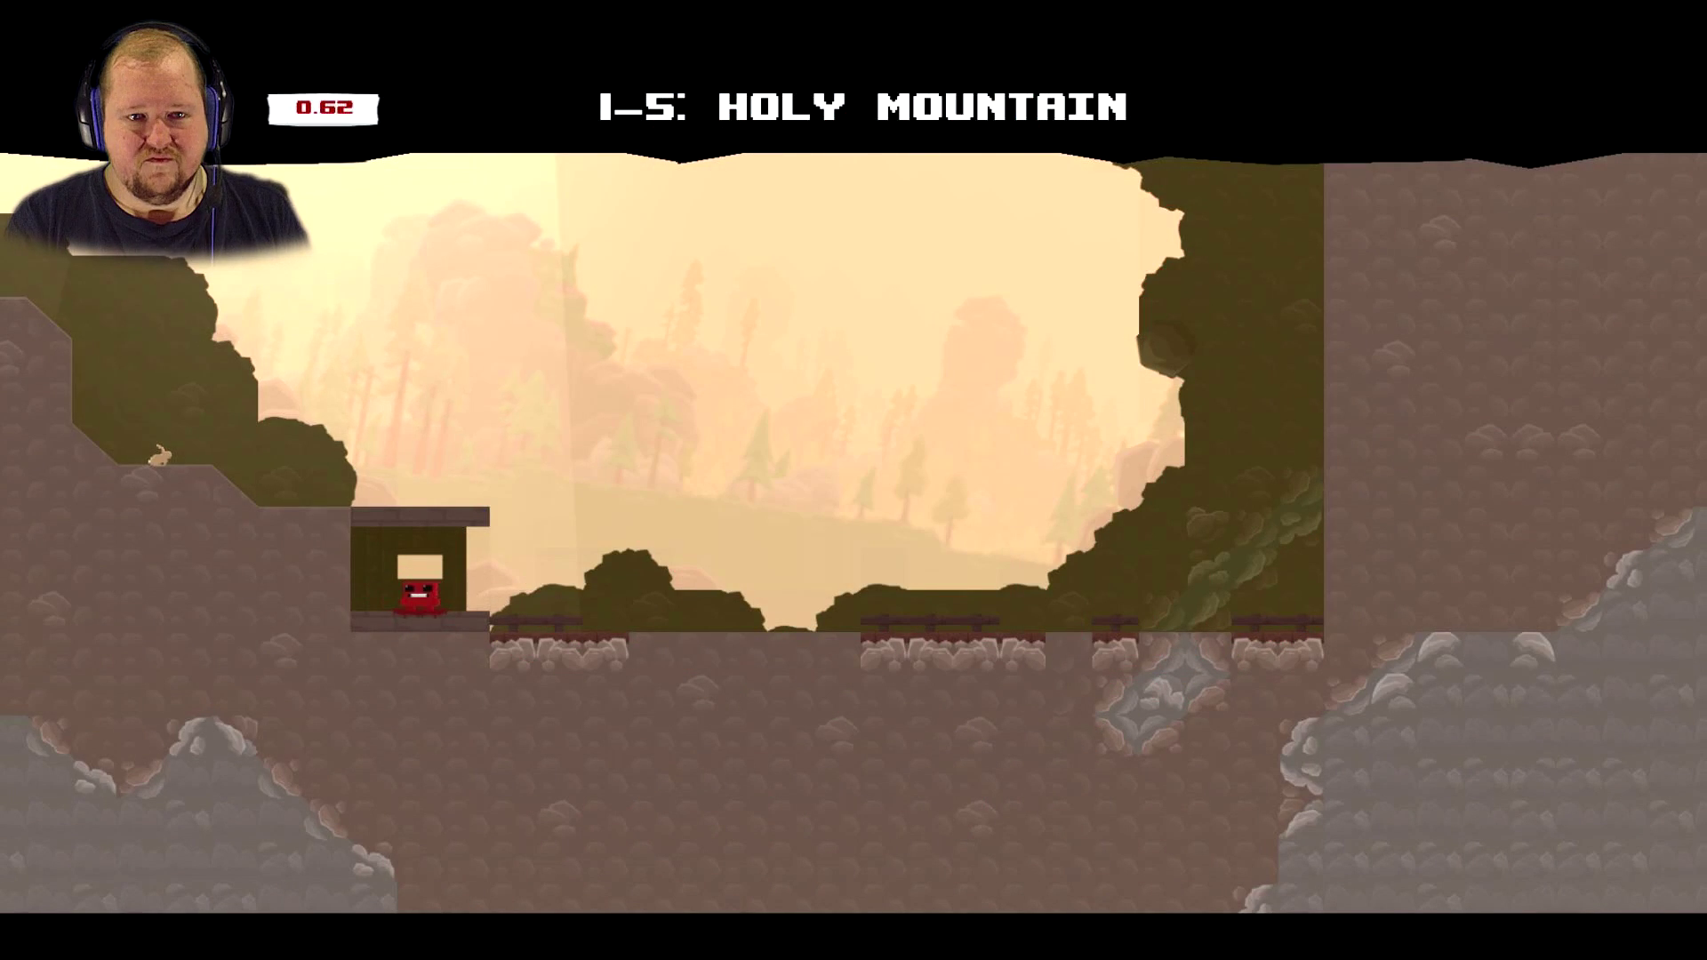
# - Clear Holy Mountain by wall-jumping up the right cliff and shaft to Bandage Girl
pyautogui.press('Right')
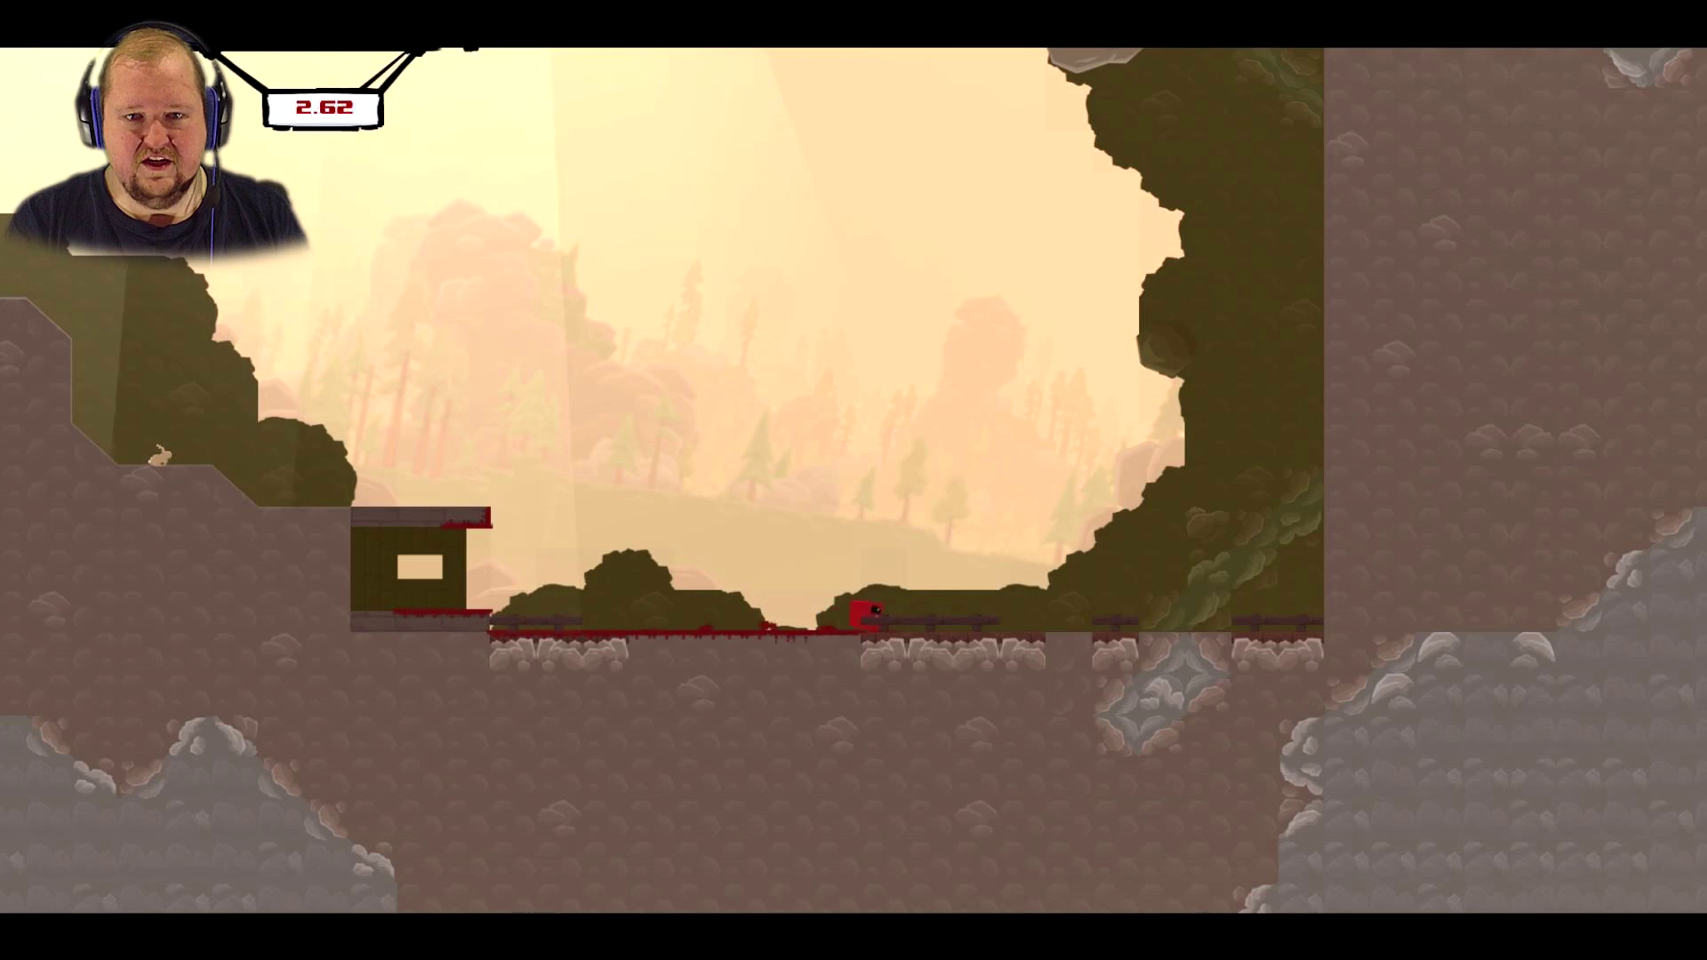
pyautogui.press('space')
pyautogui.press('space')
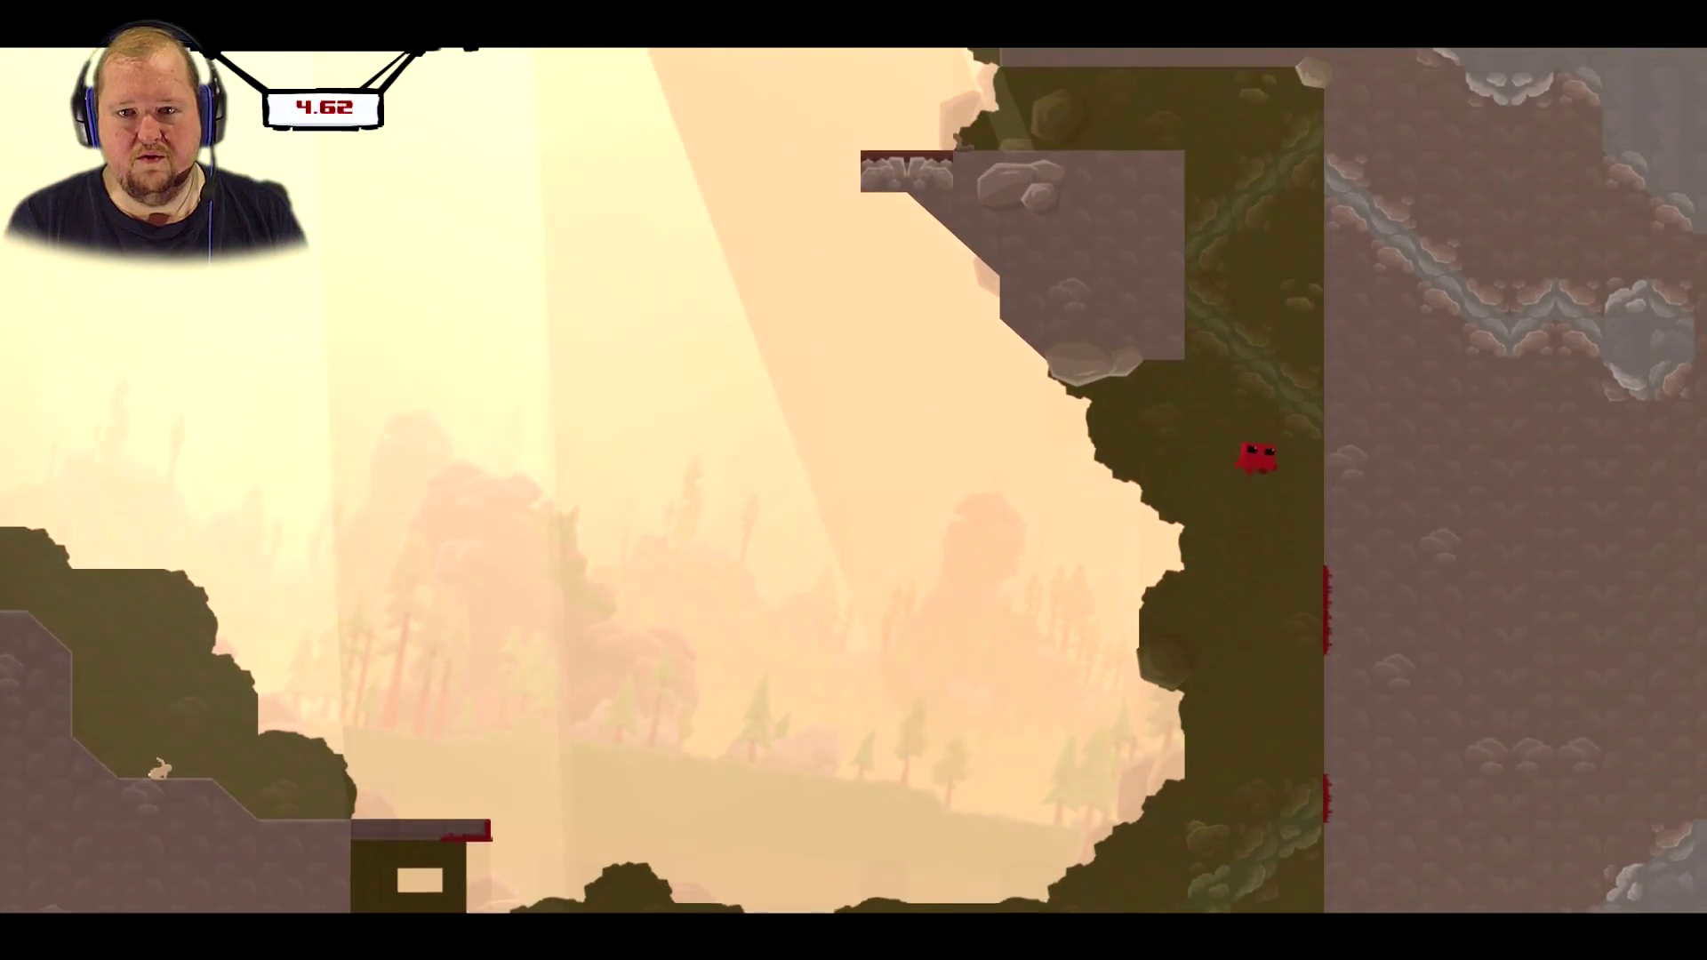
pyautogui.press('space')
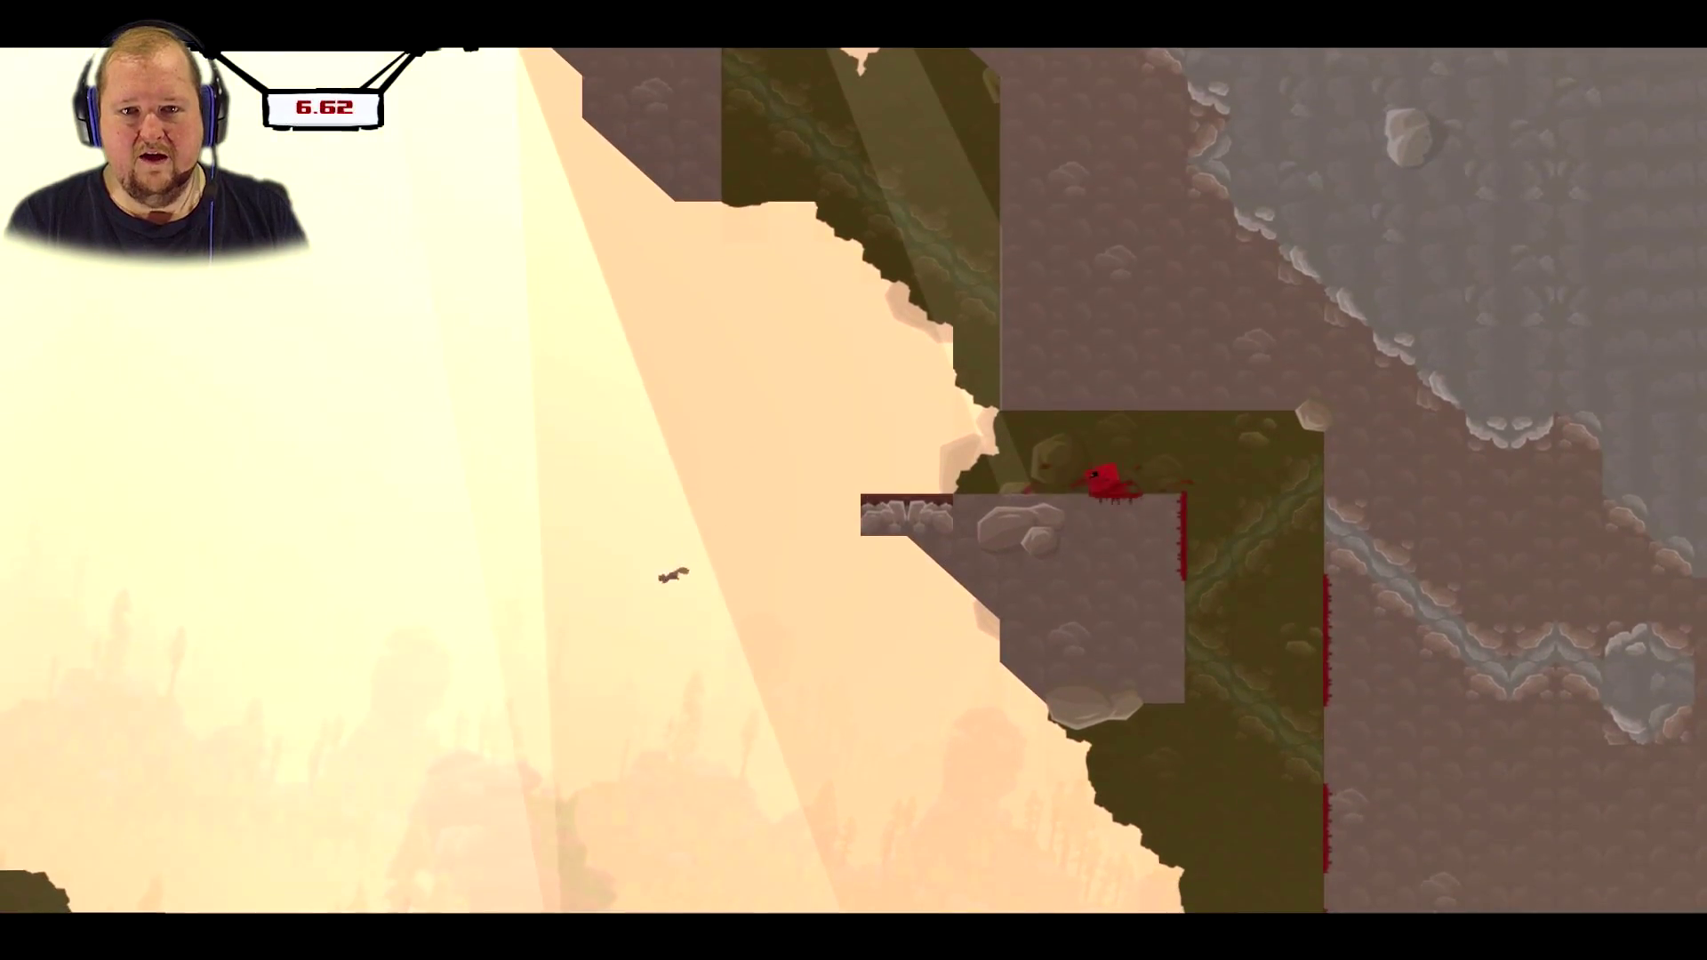
pyautogui.press('space')
pyautogui.press('space')
pyautogui.press('space')
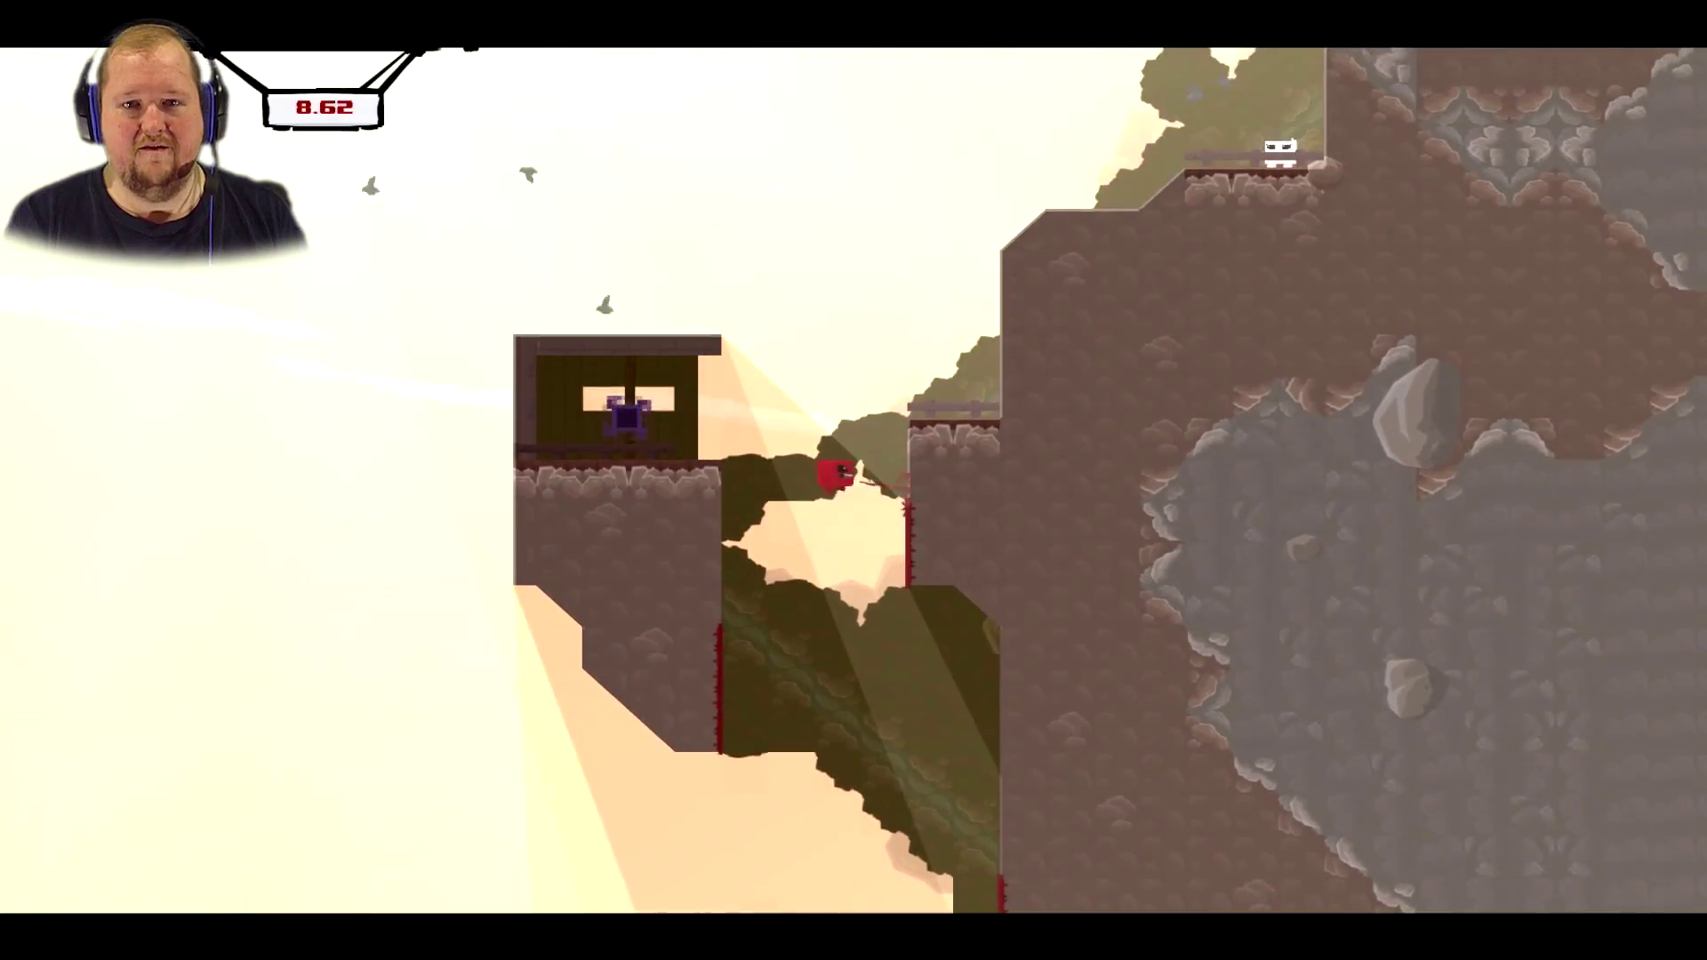
pyautogui.press('space')
pyautogui.press('space')
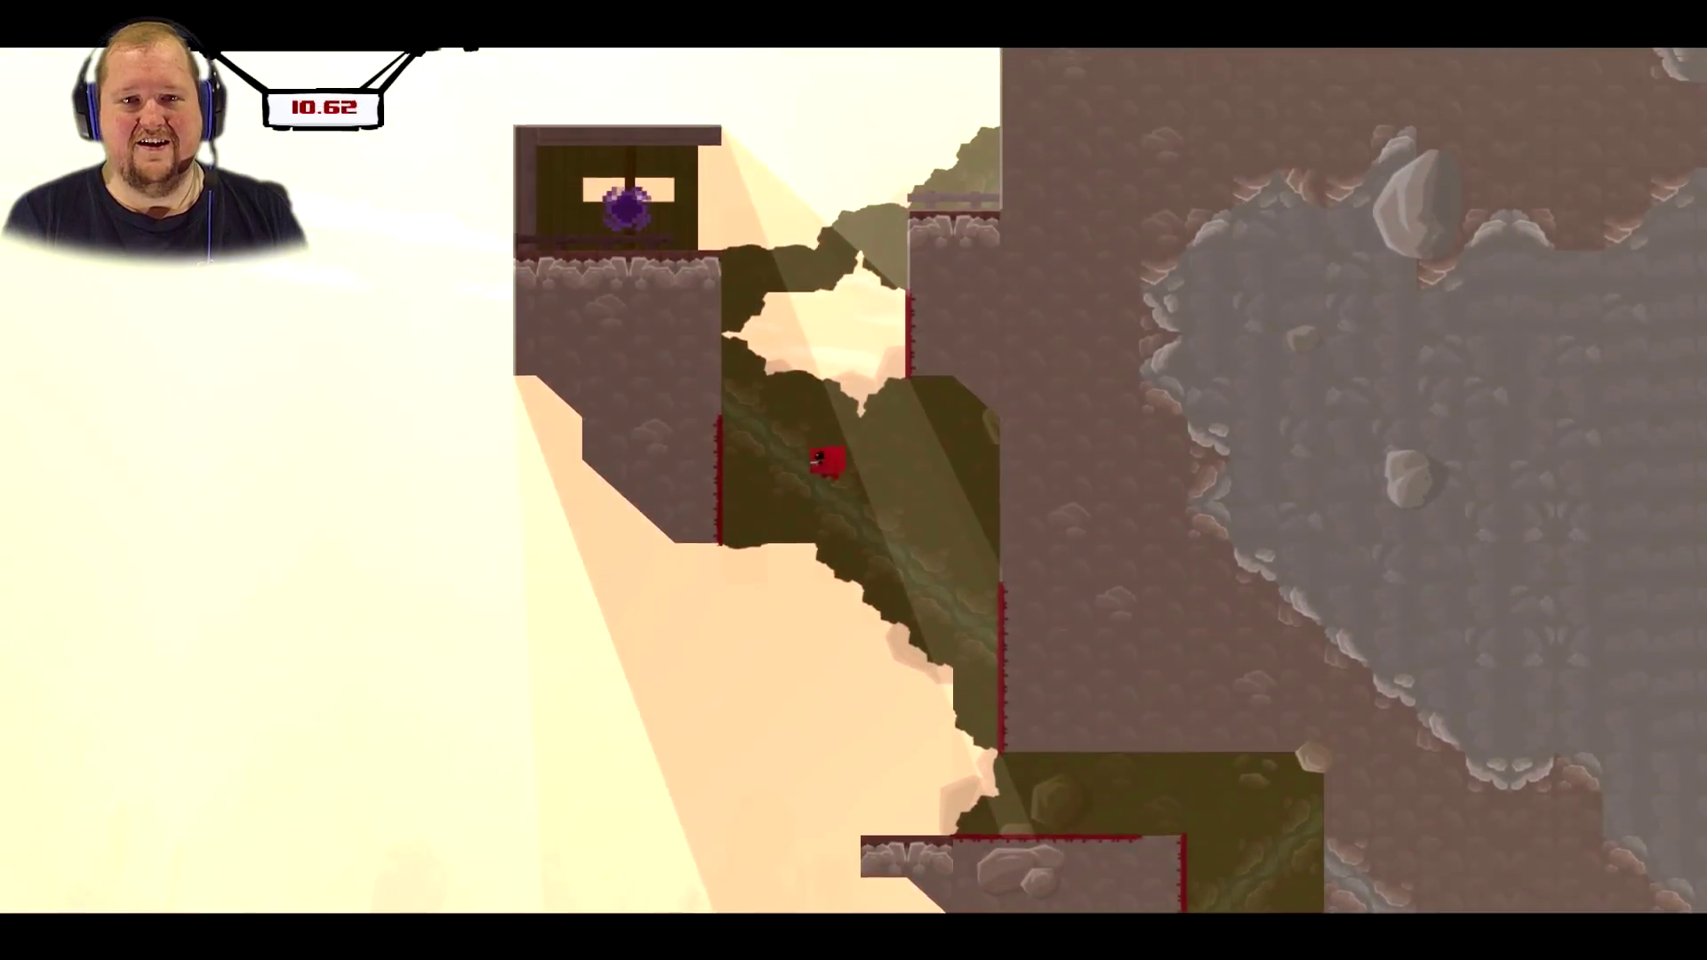
pyautogui.press('space')
pyautogui.press('space')
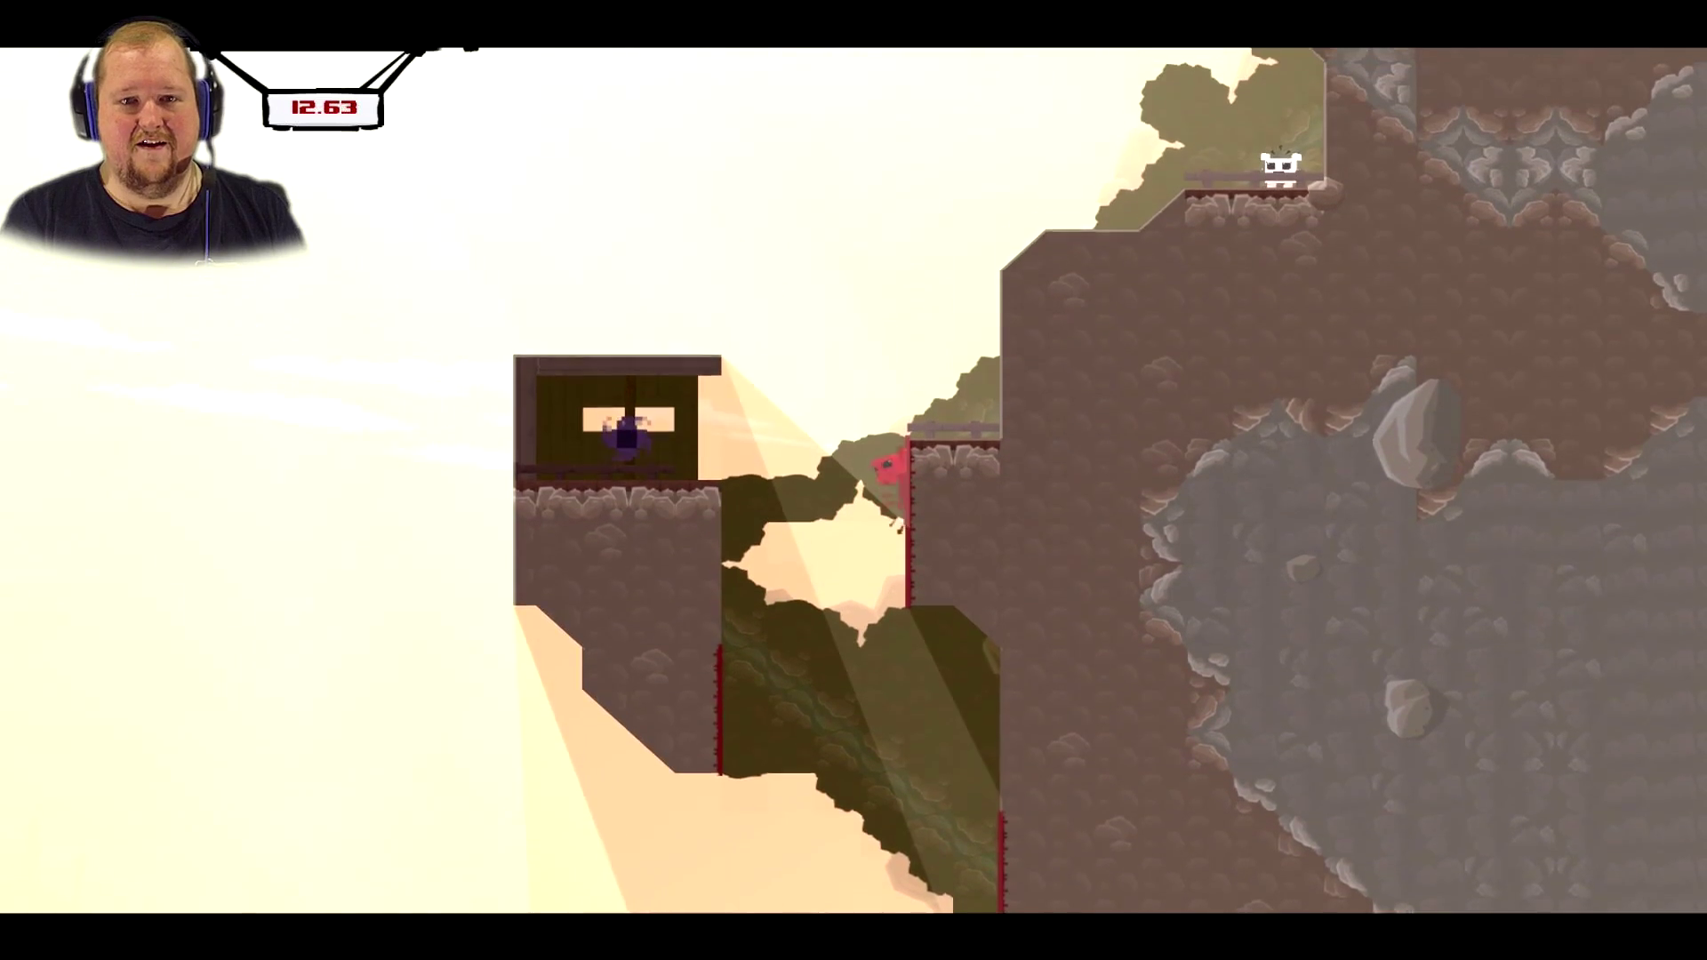
pyautogui.press('Right')
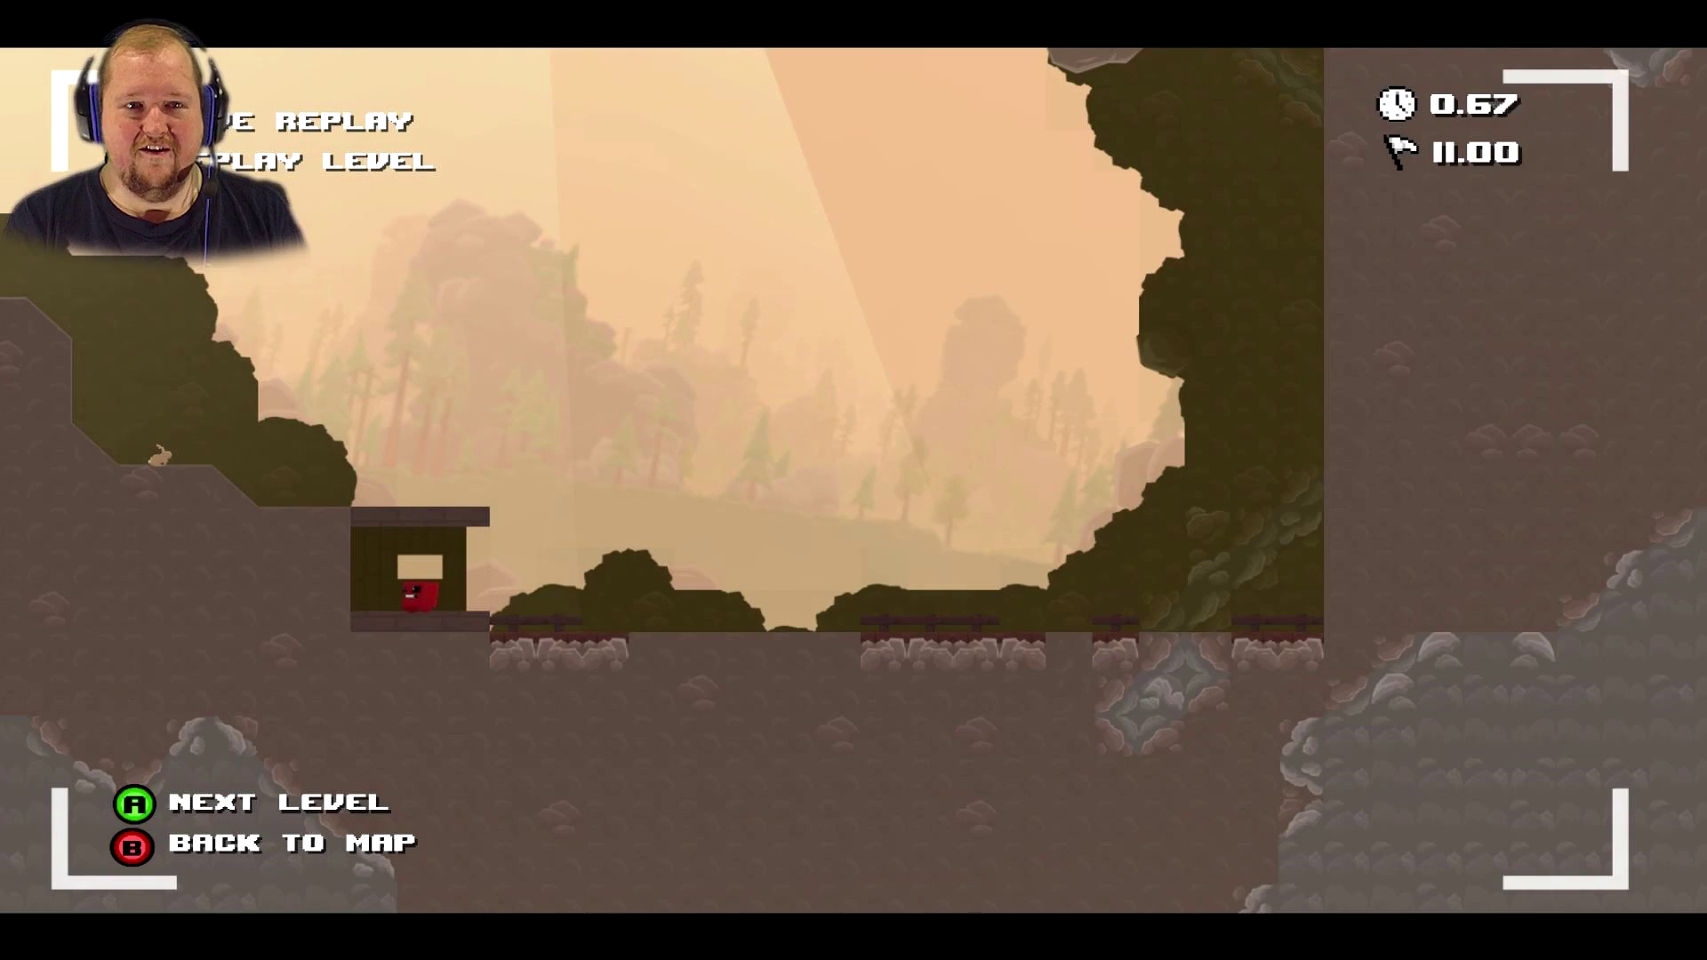
# - Clear level 1-6 Bladecatcher by climbing the cave past the saws
pyautogui.press('Return')
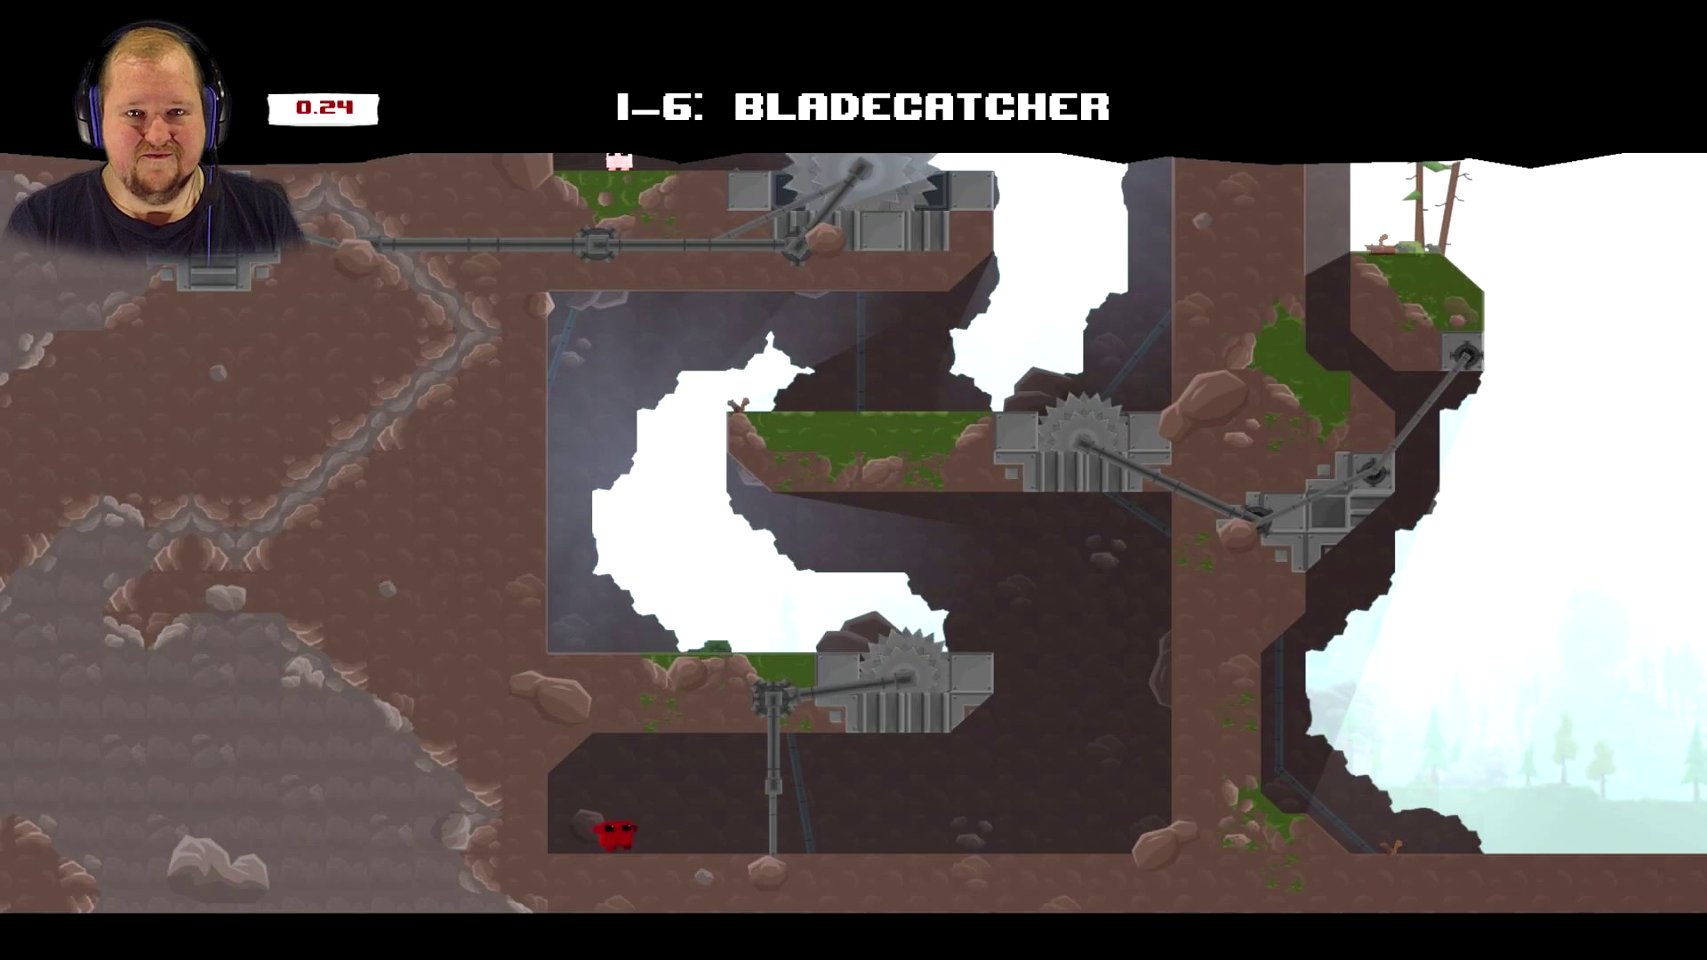
pyautogui.press('Right')
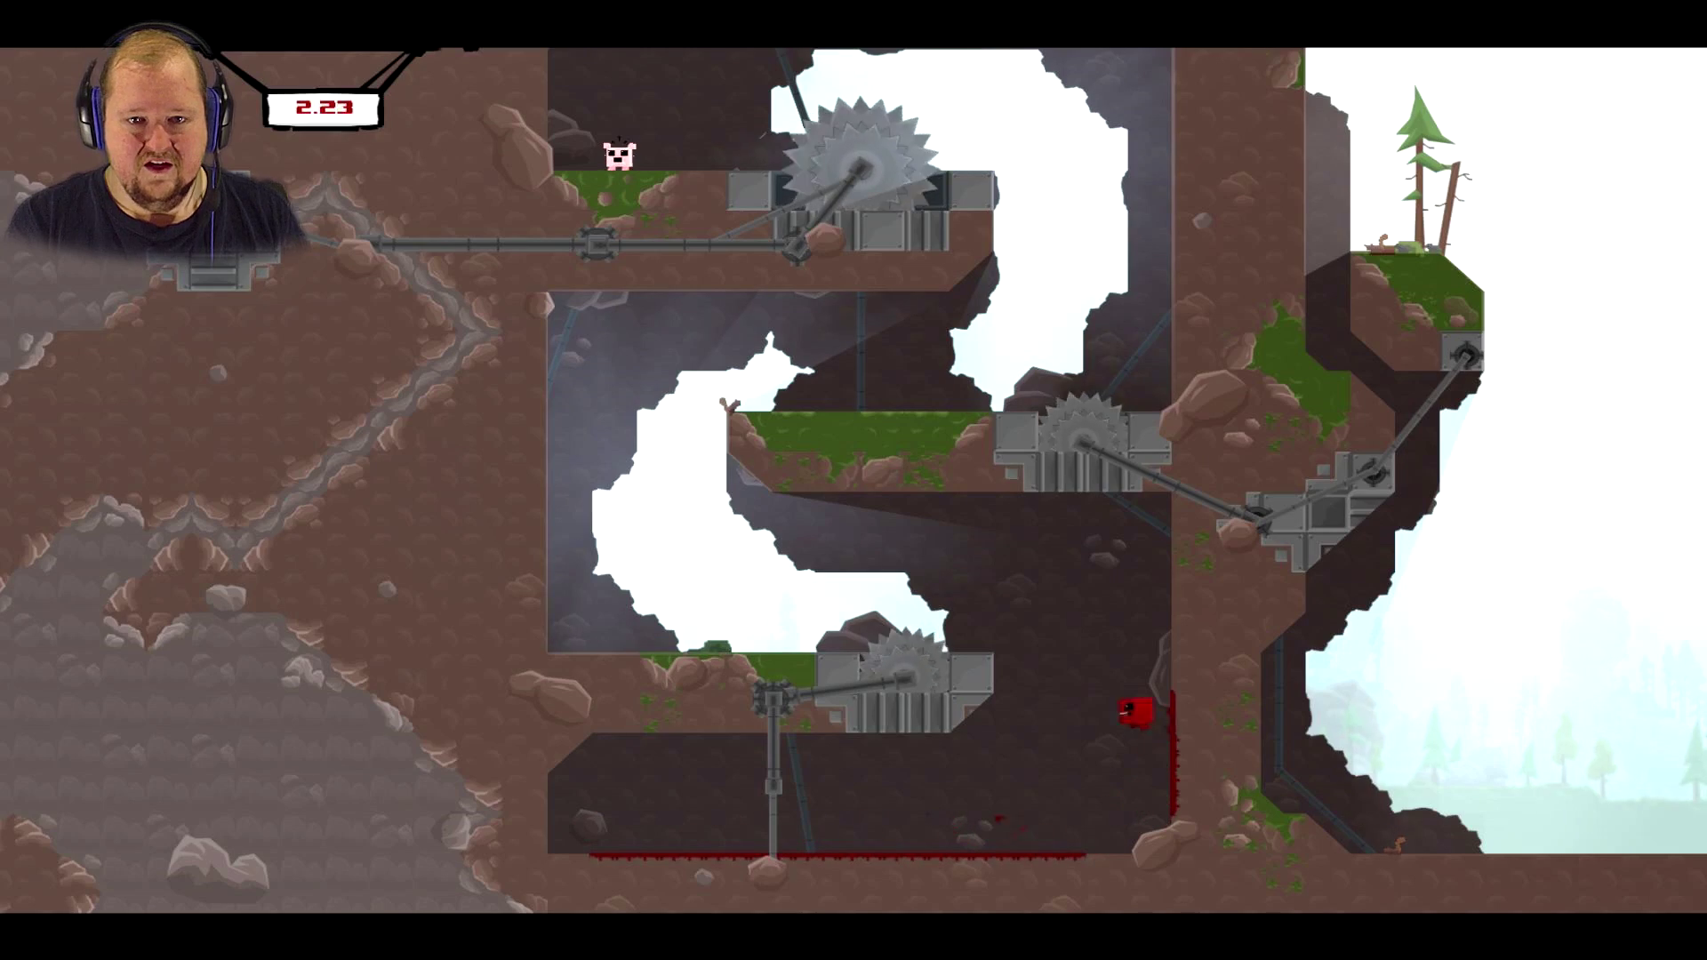
pyautogui.press('space')
pyautogui.press('Right')
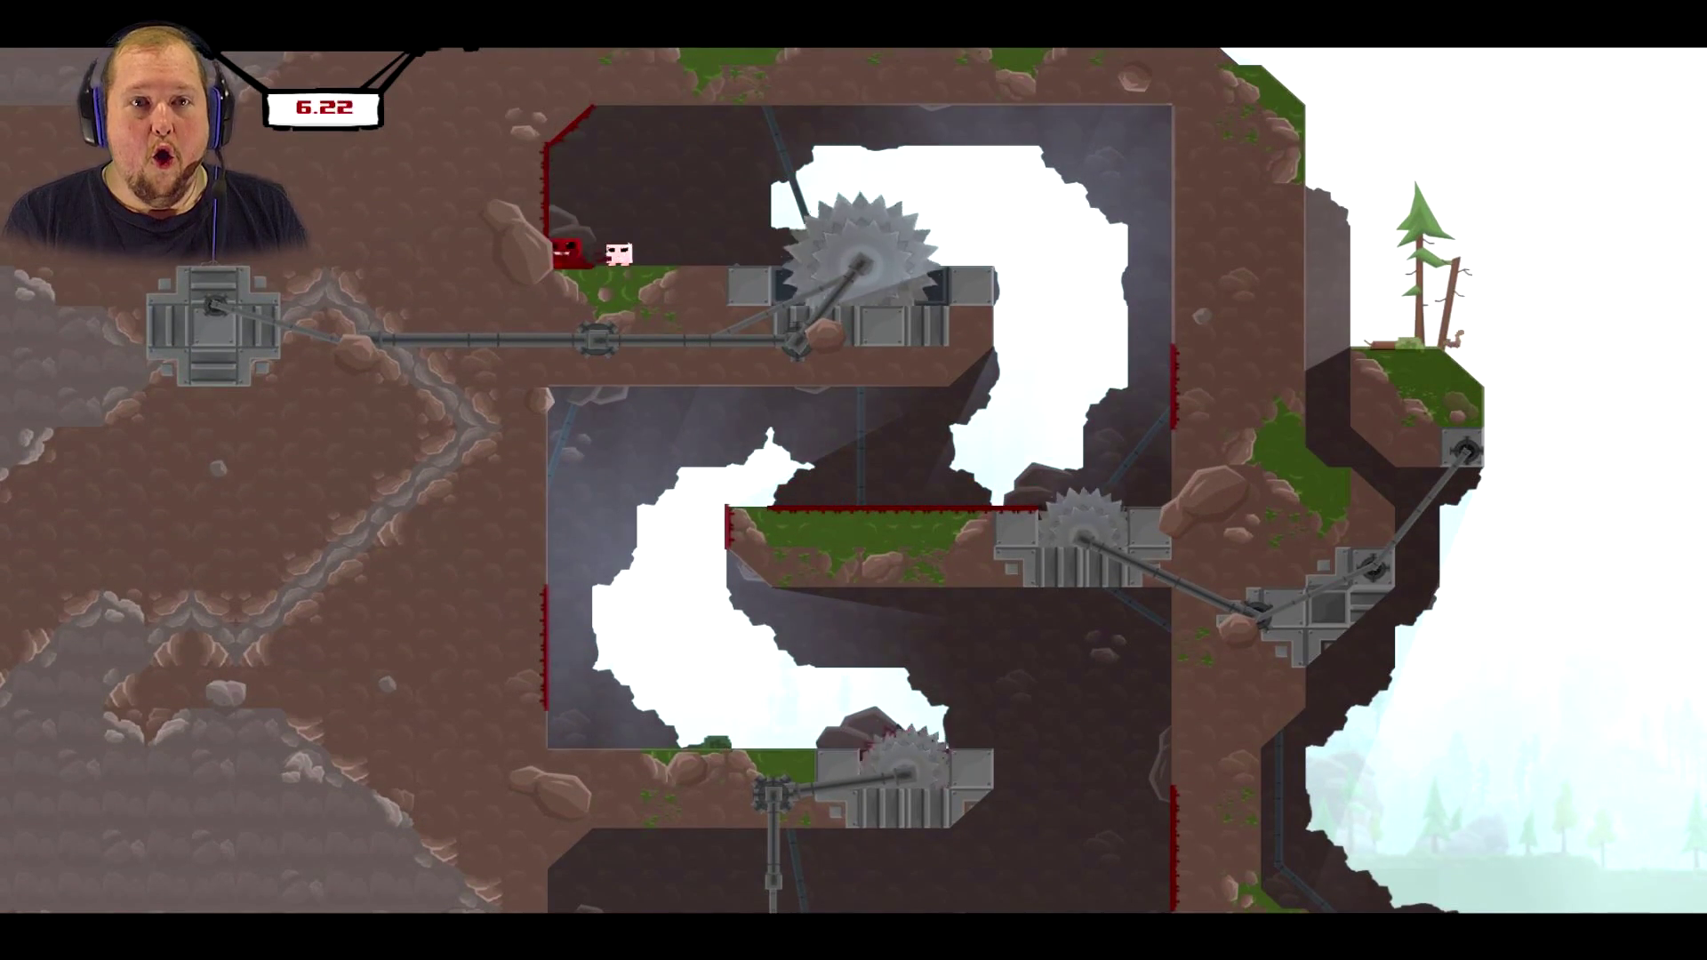
pyautogui.press('Left')
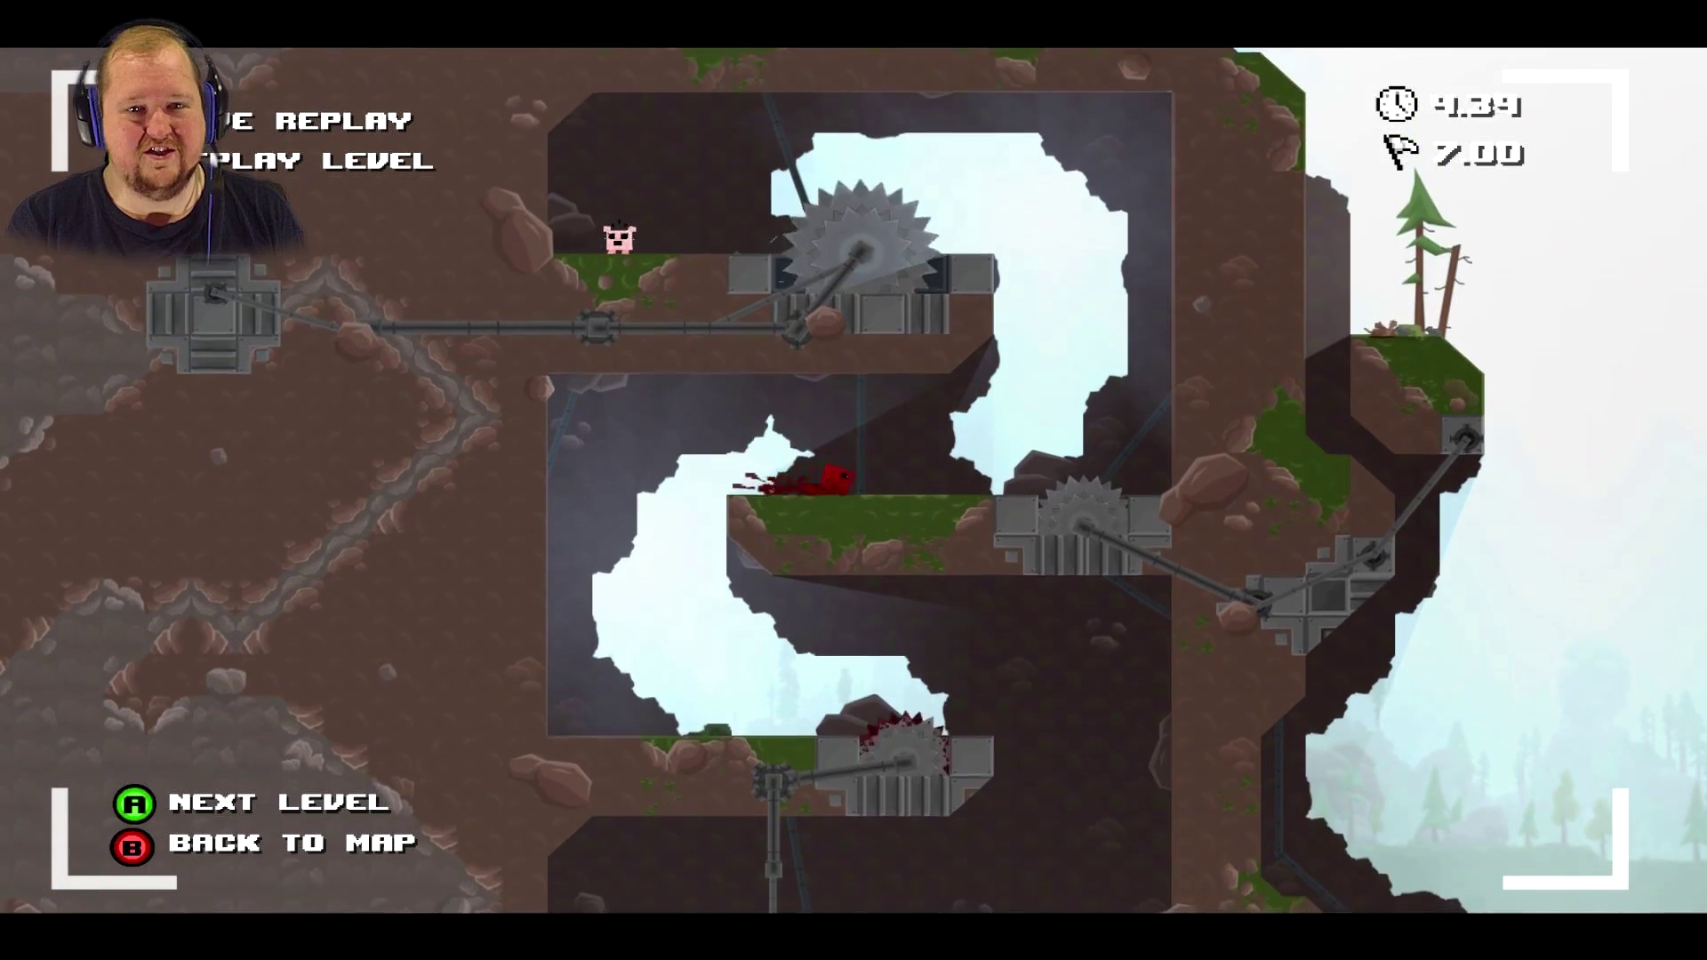
# - Watch the replay of the Bladecatcher run
pyautogui.press('Return')
pyautogui.press('Left')
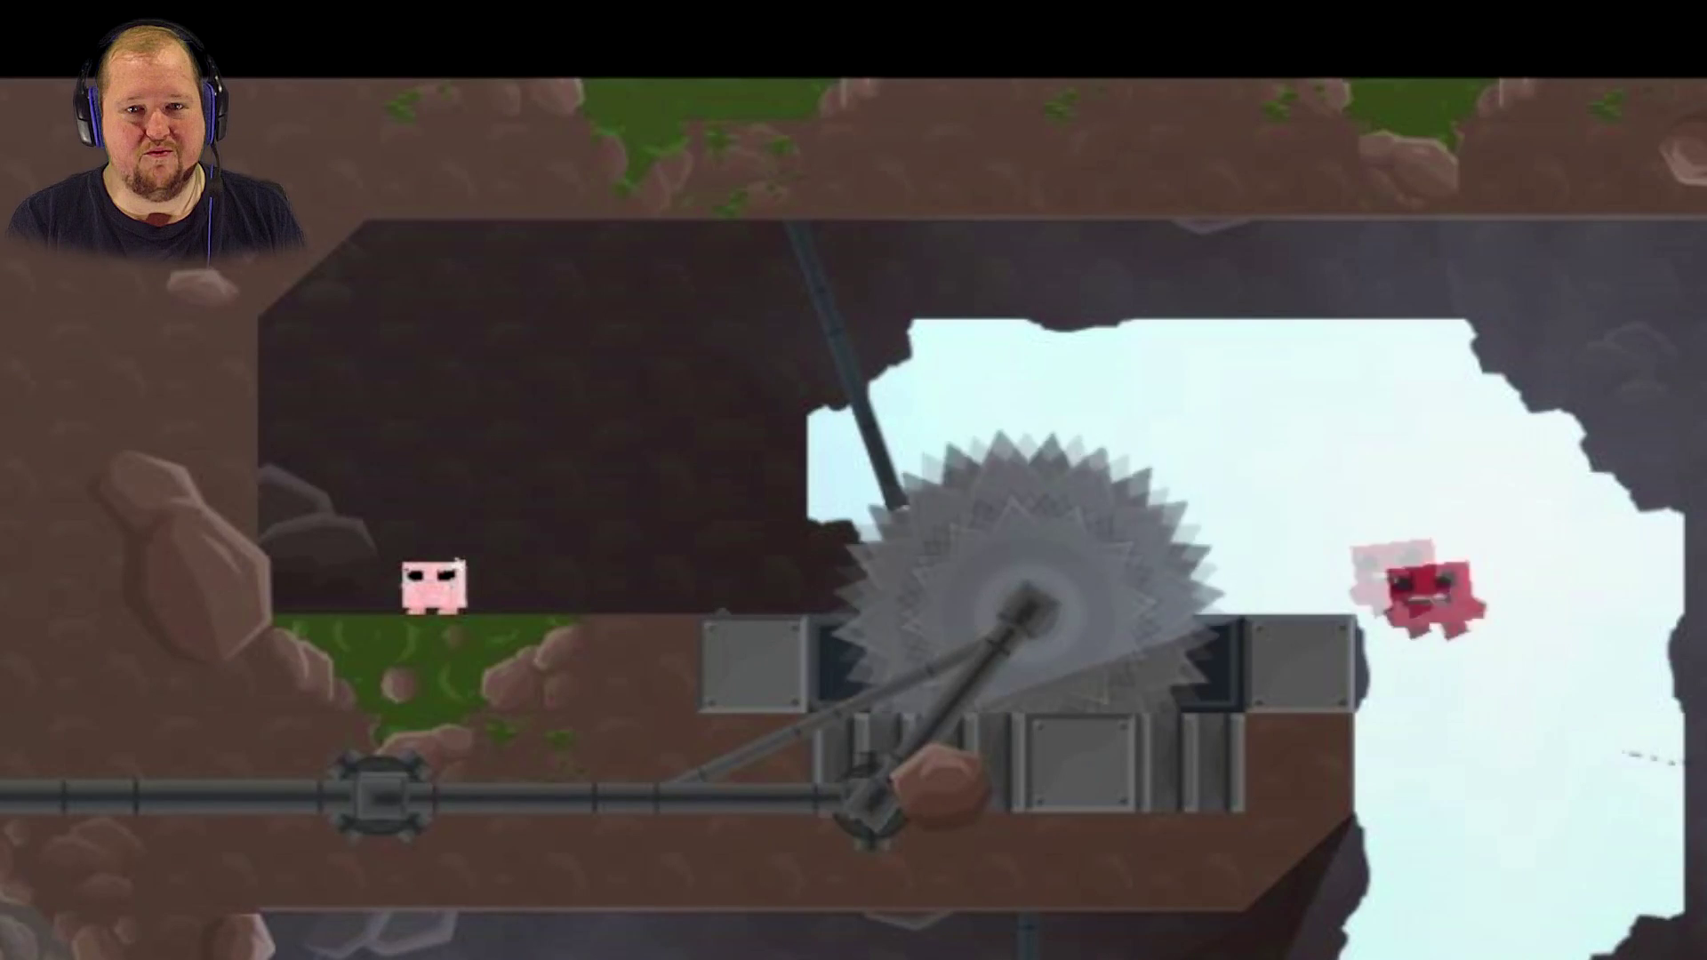
pyautogui.press('space')
pyautogui.press('Left')
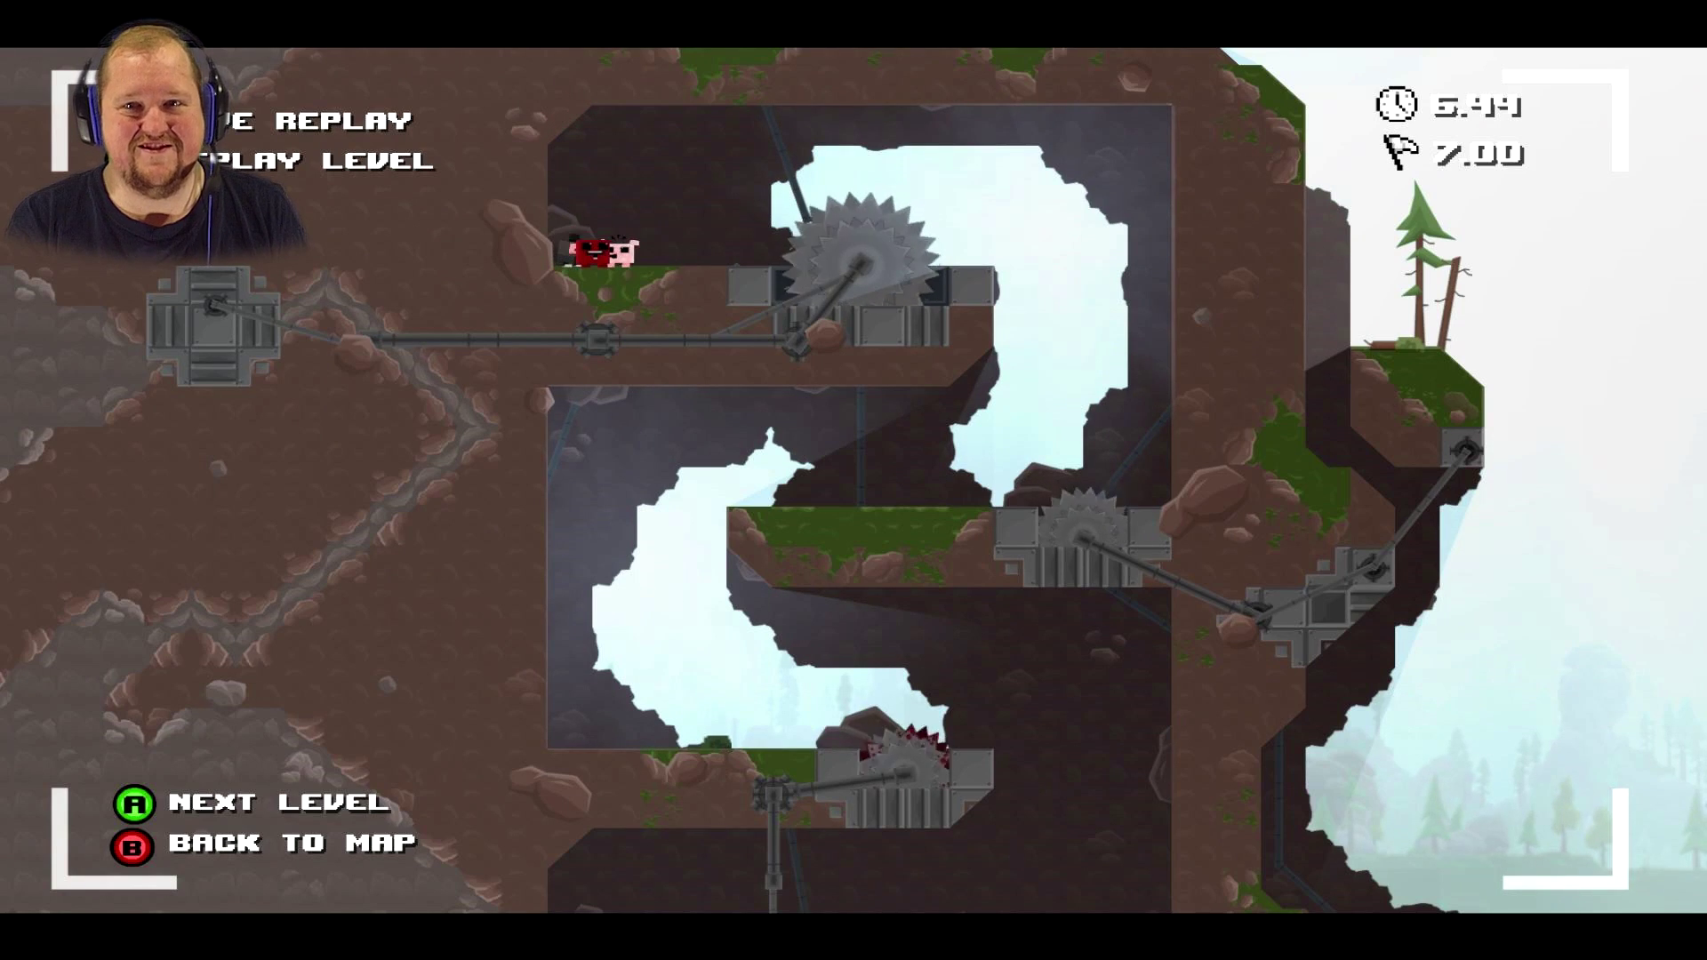
# - Clear level 1-7 Diverge by climbing the right shaft to the exit
pyautogui.press('Return')
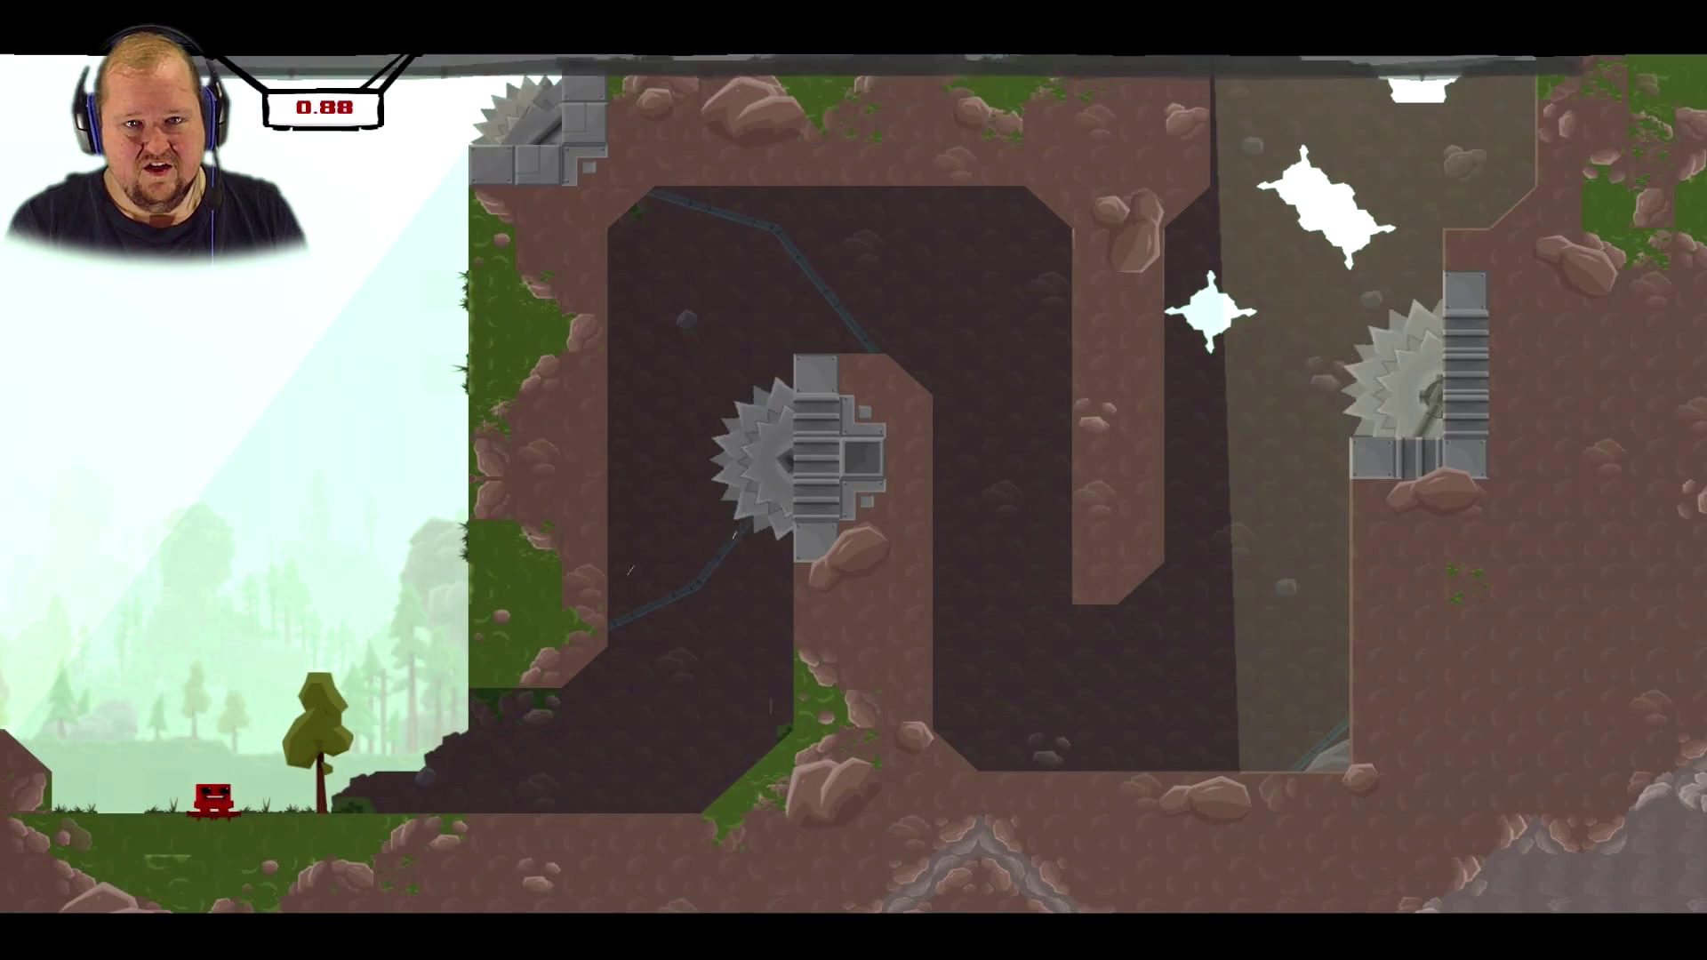
pyautogui.press('Right')
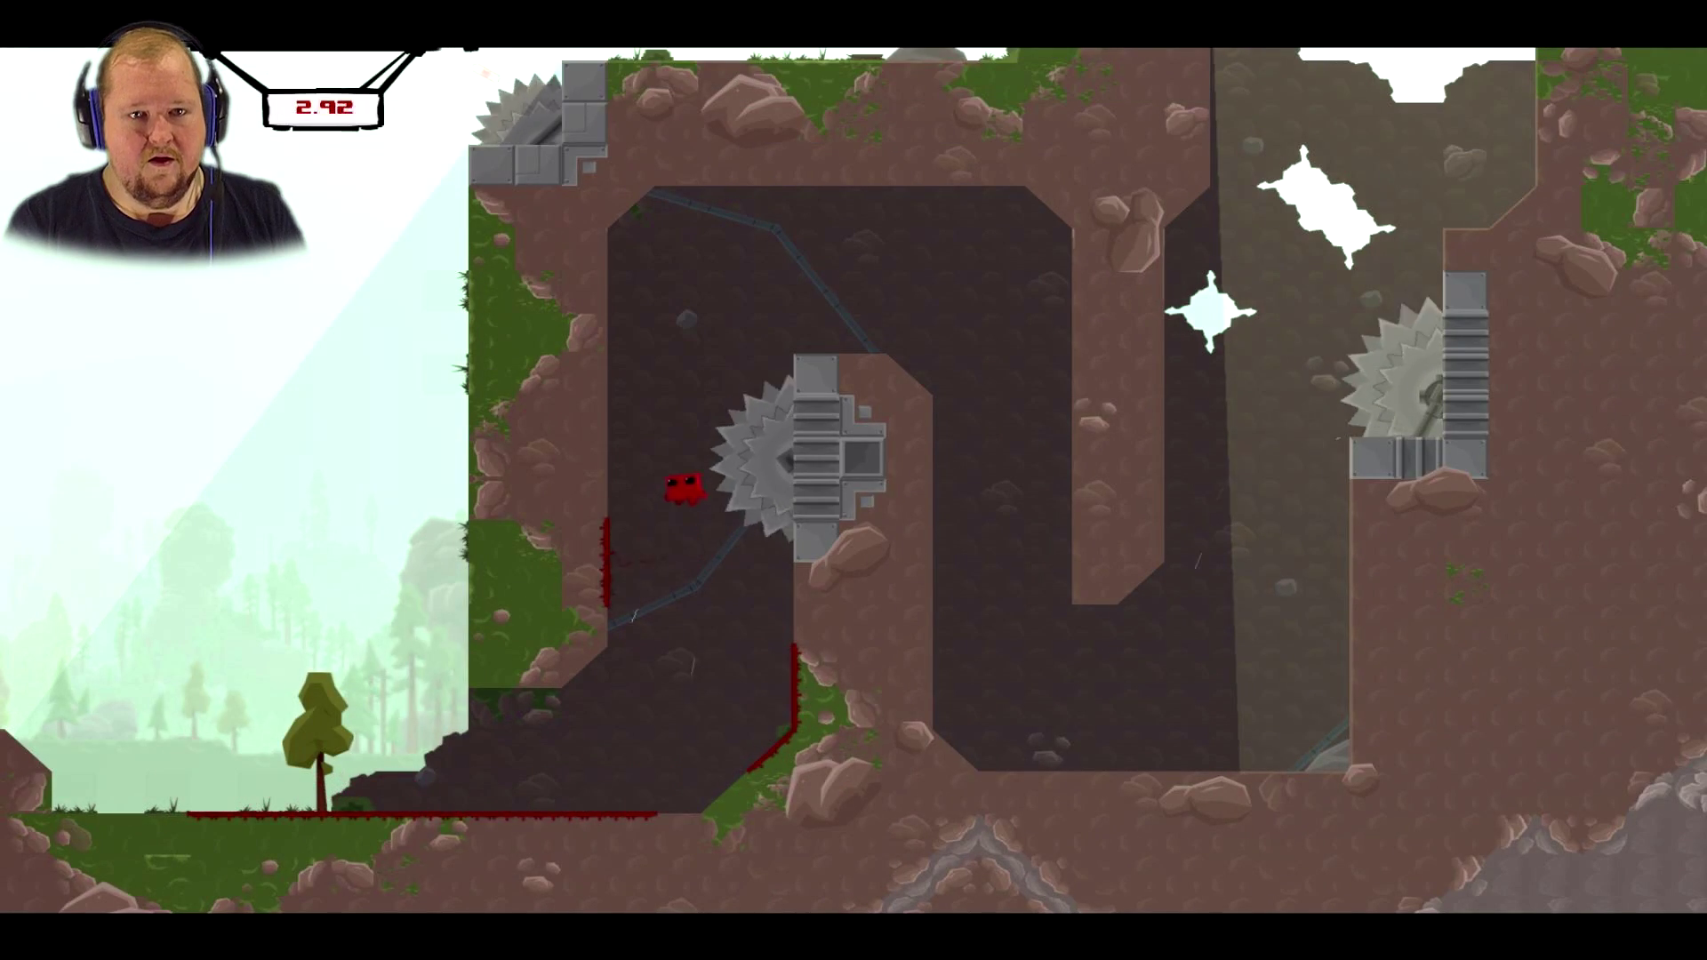
pyautogui.press('Right')
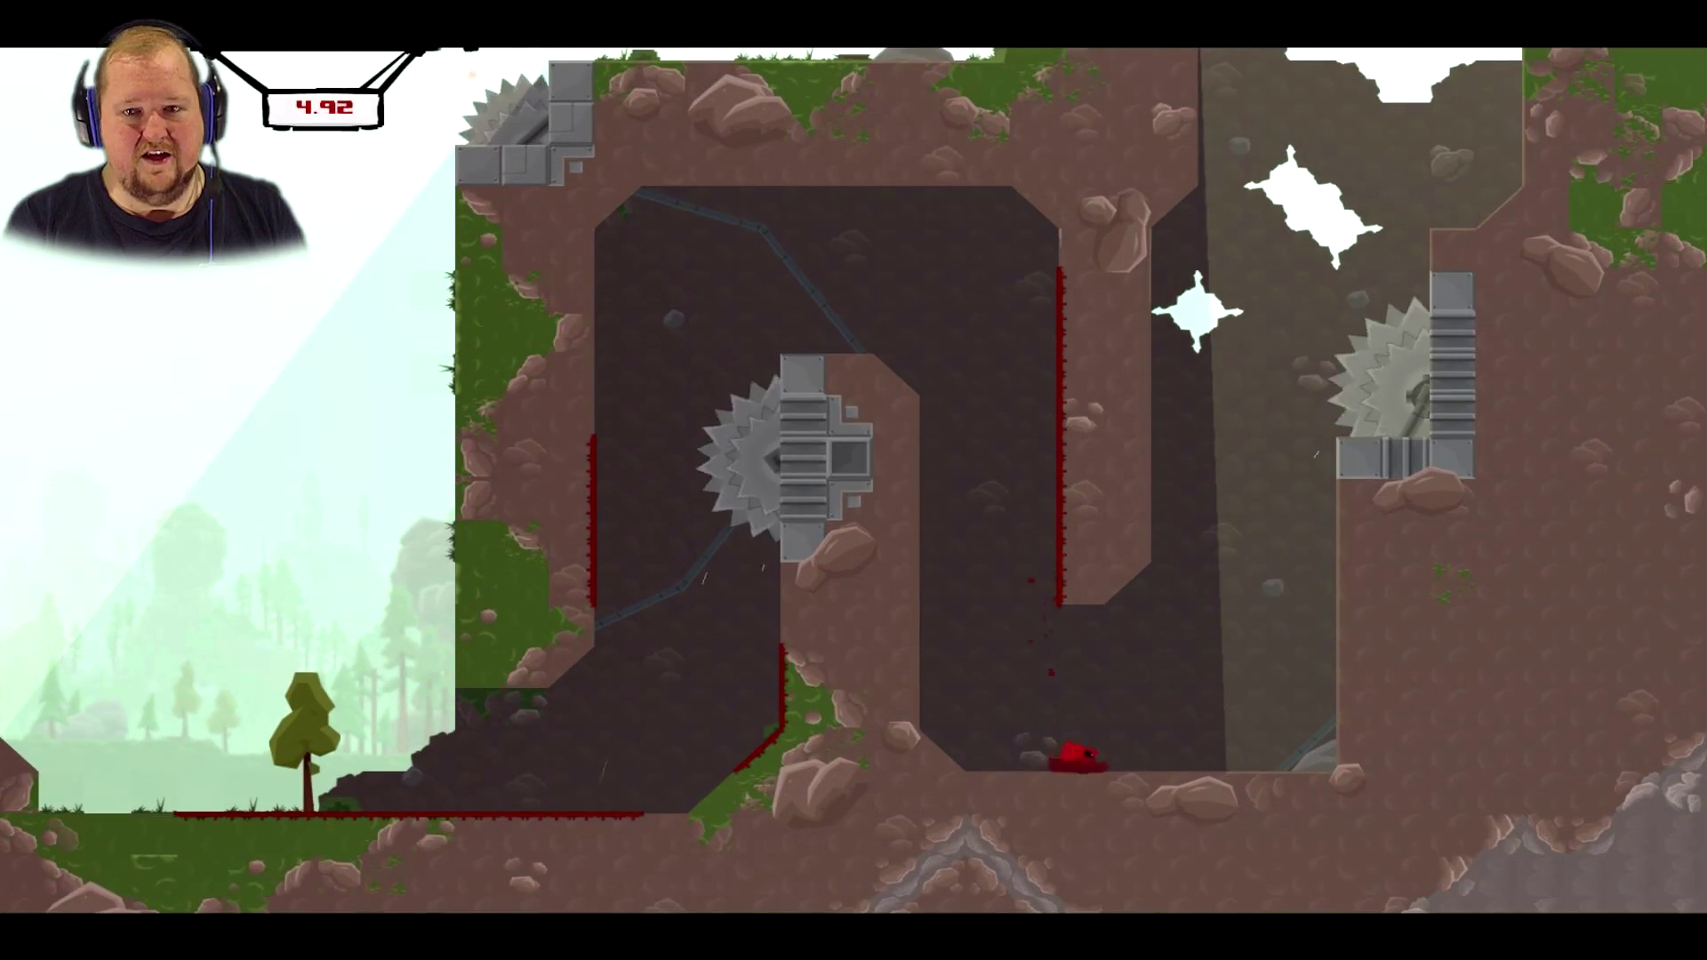
pyautogui.press('space')
pyautogui.press('Right')
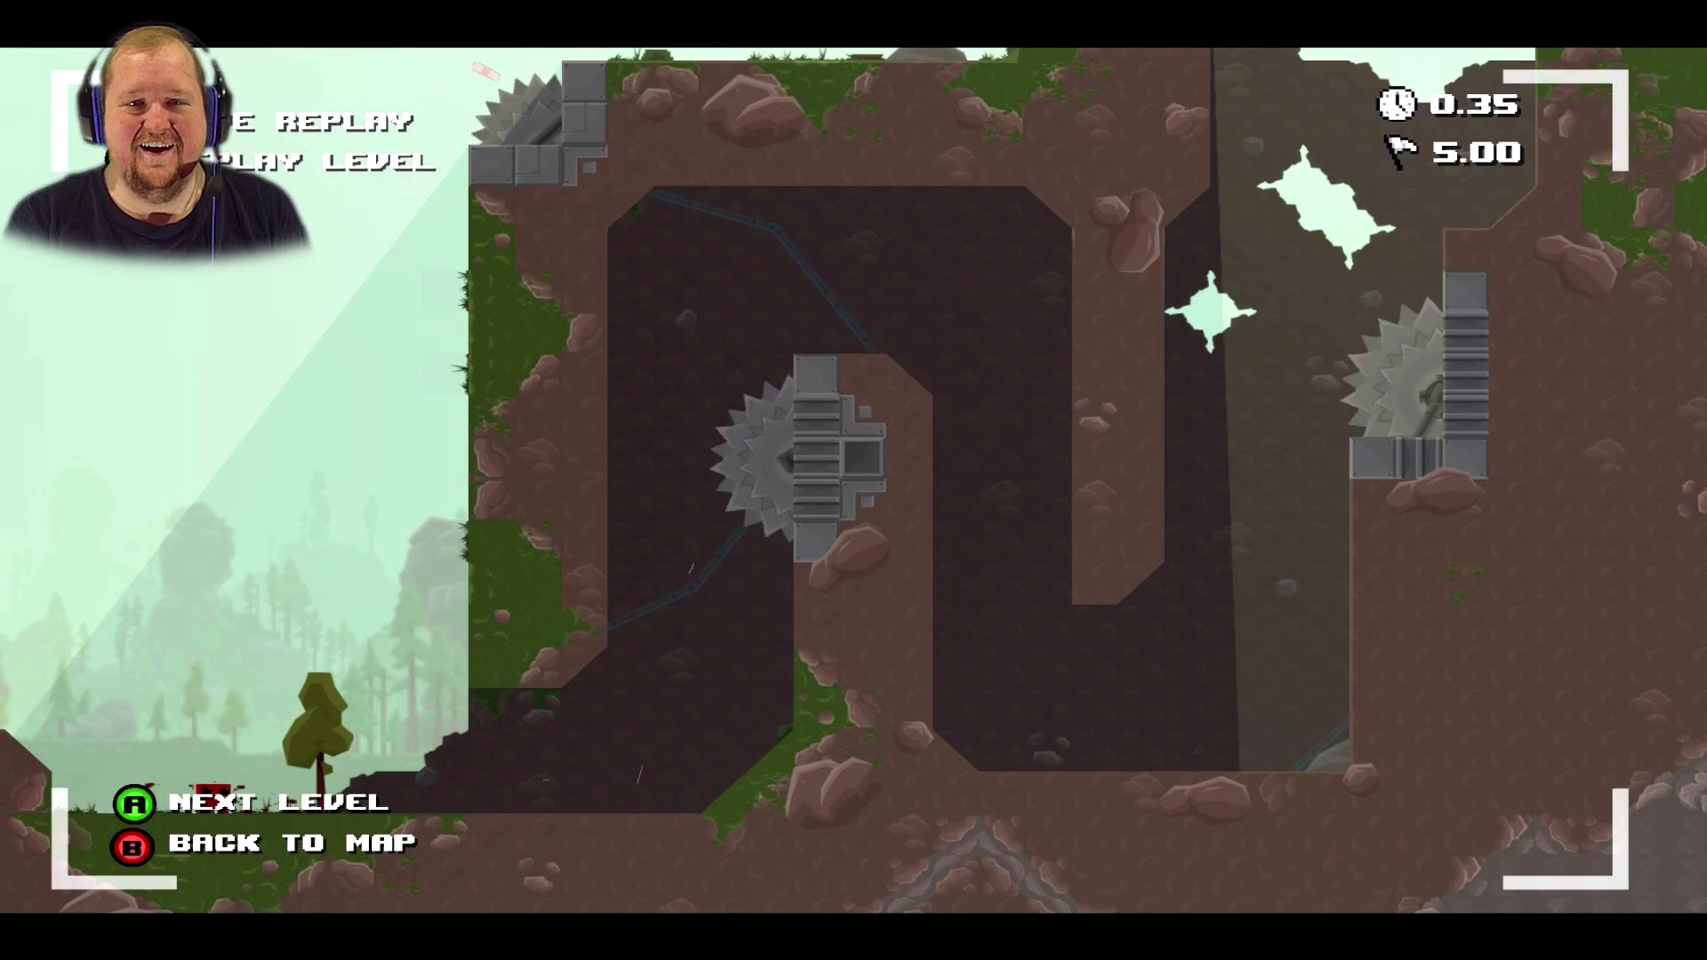
# - Clear level 1-8 The Bit by way of the central pillar
pyautogui.press('Return')
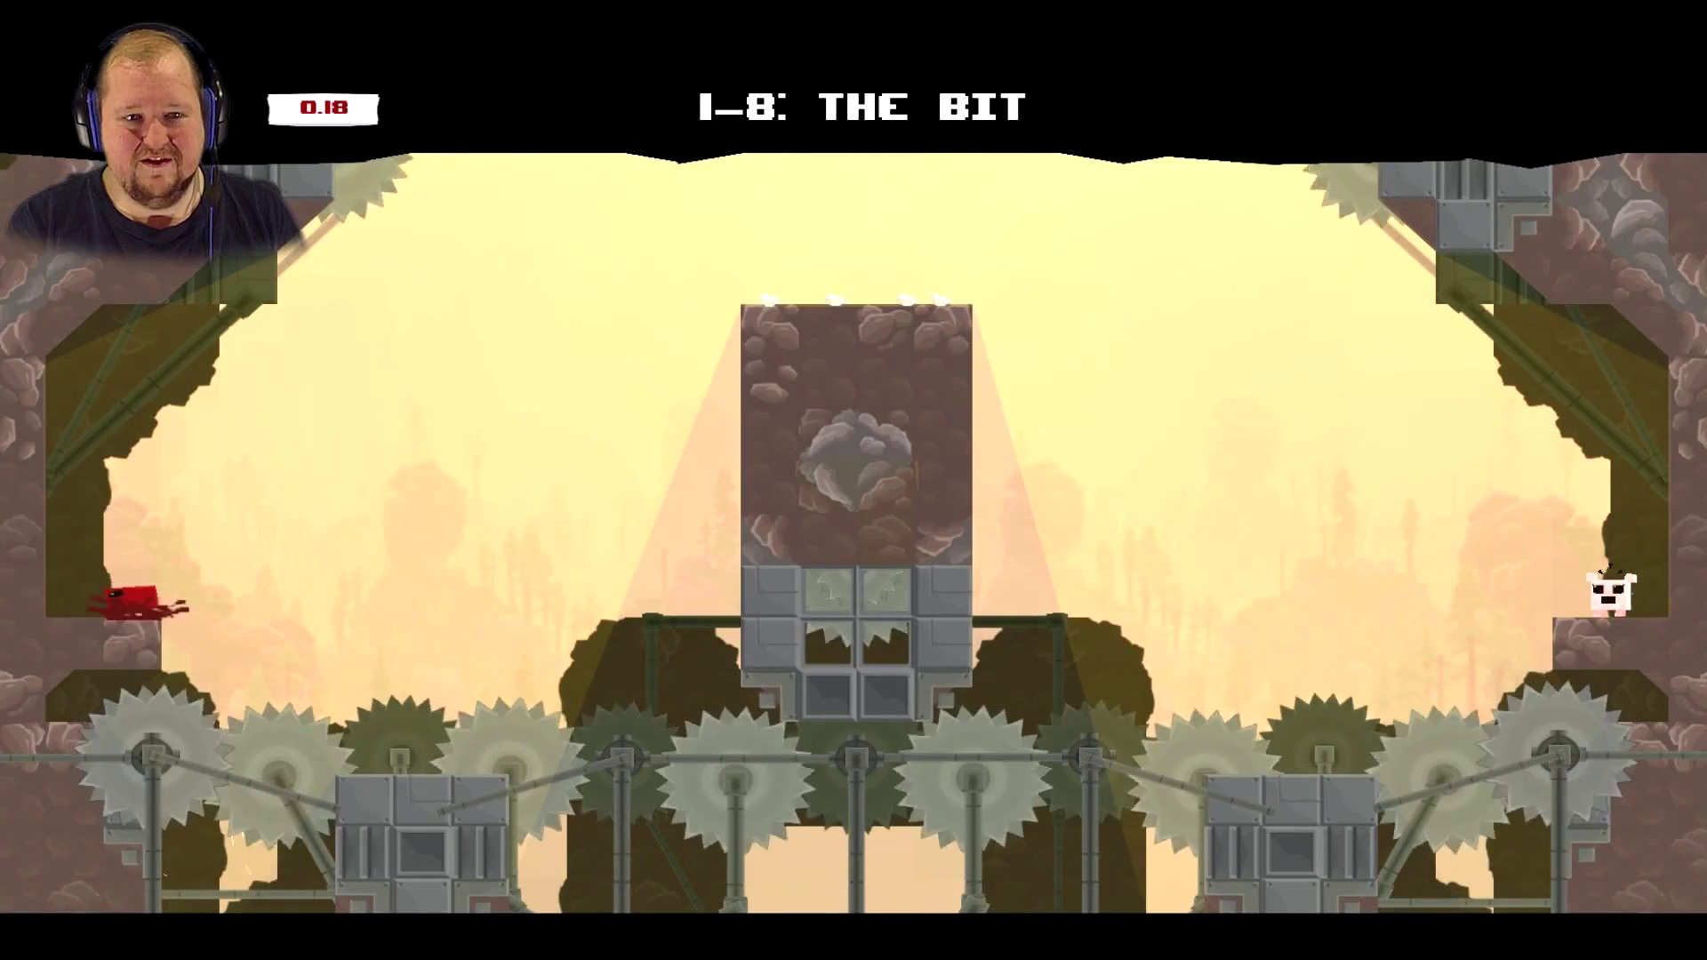
pyautogui.press('Right')
pyautogui.press('space')
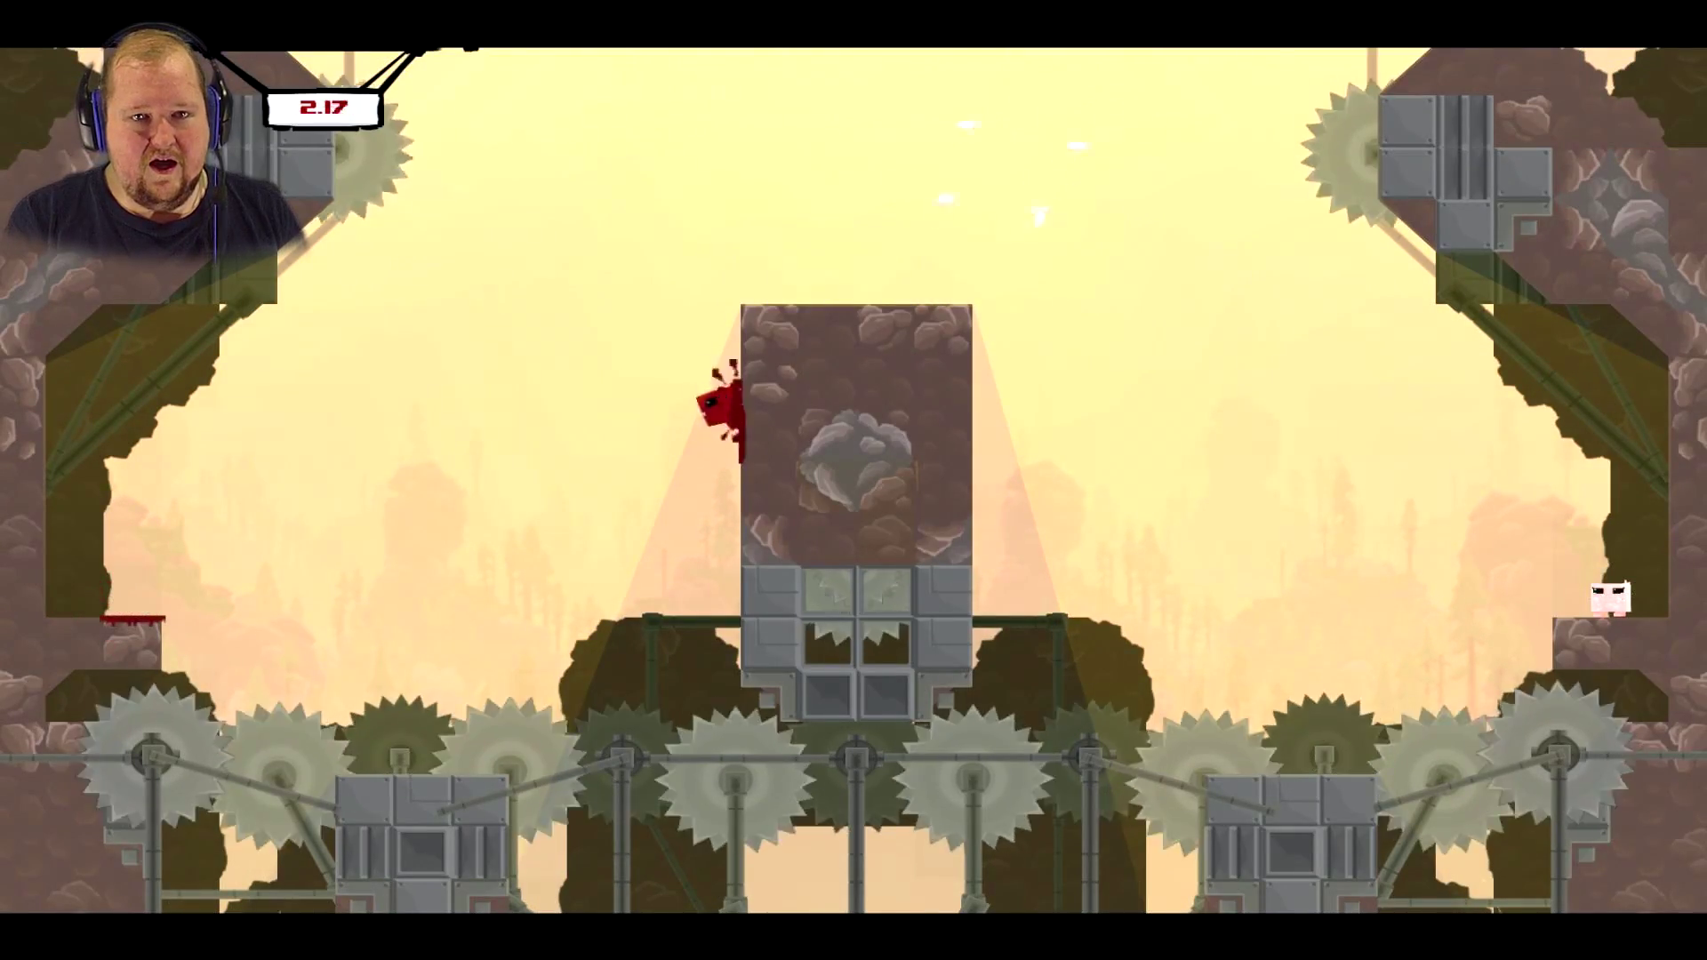
pyautogui.press('Right')
pyautogui.press('Right')
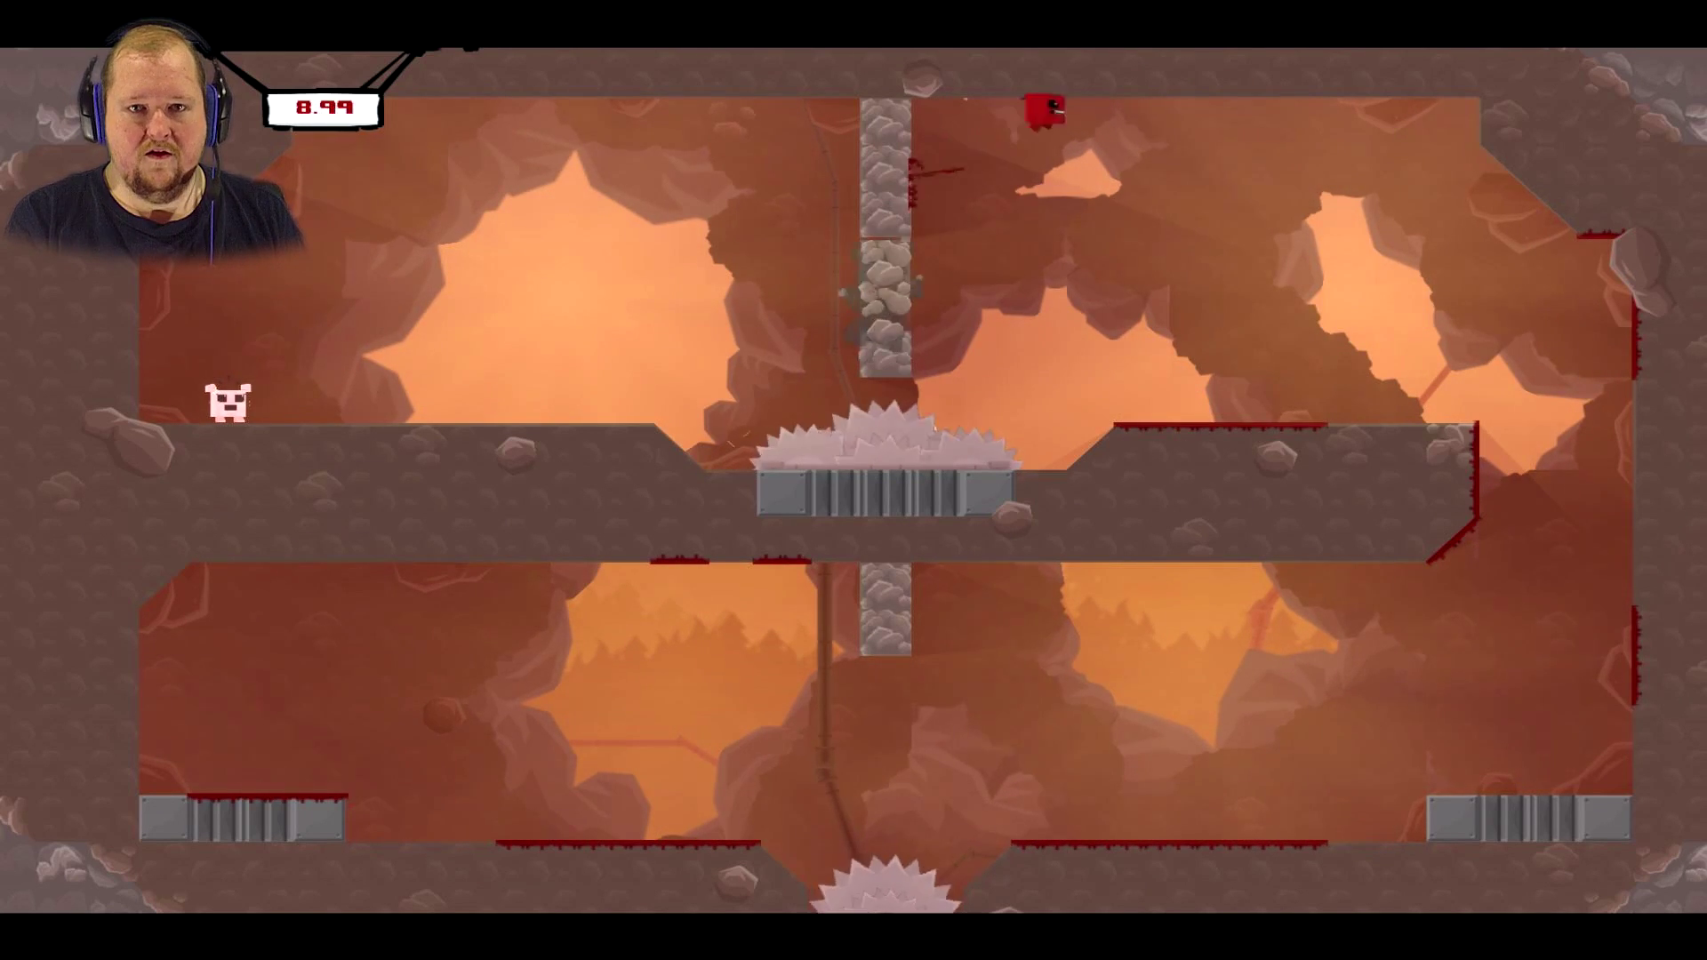
pyautogui.press('Left')
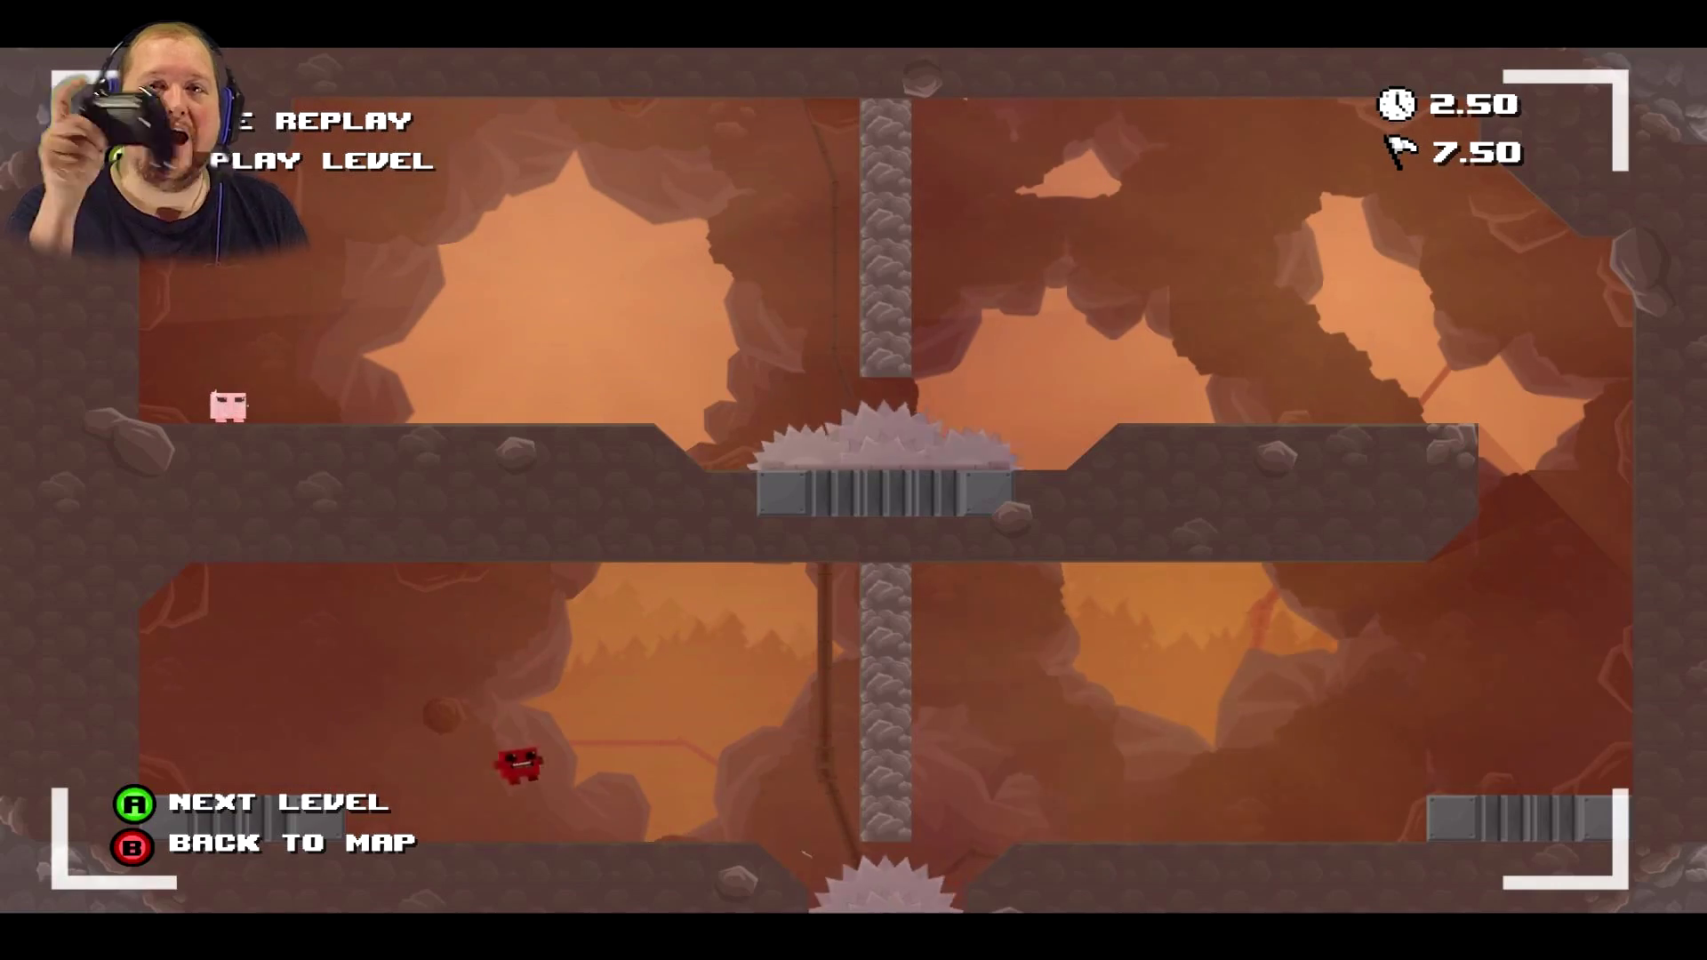
# - Clear level 1-11 Fired by climbing the shaft and crossing platforms to Bandage Girl
pyautogui.press('Return')
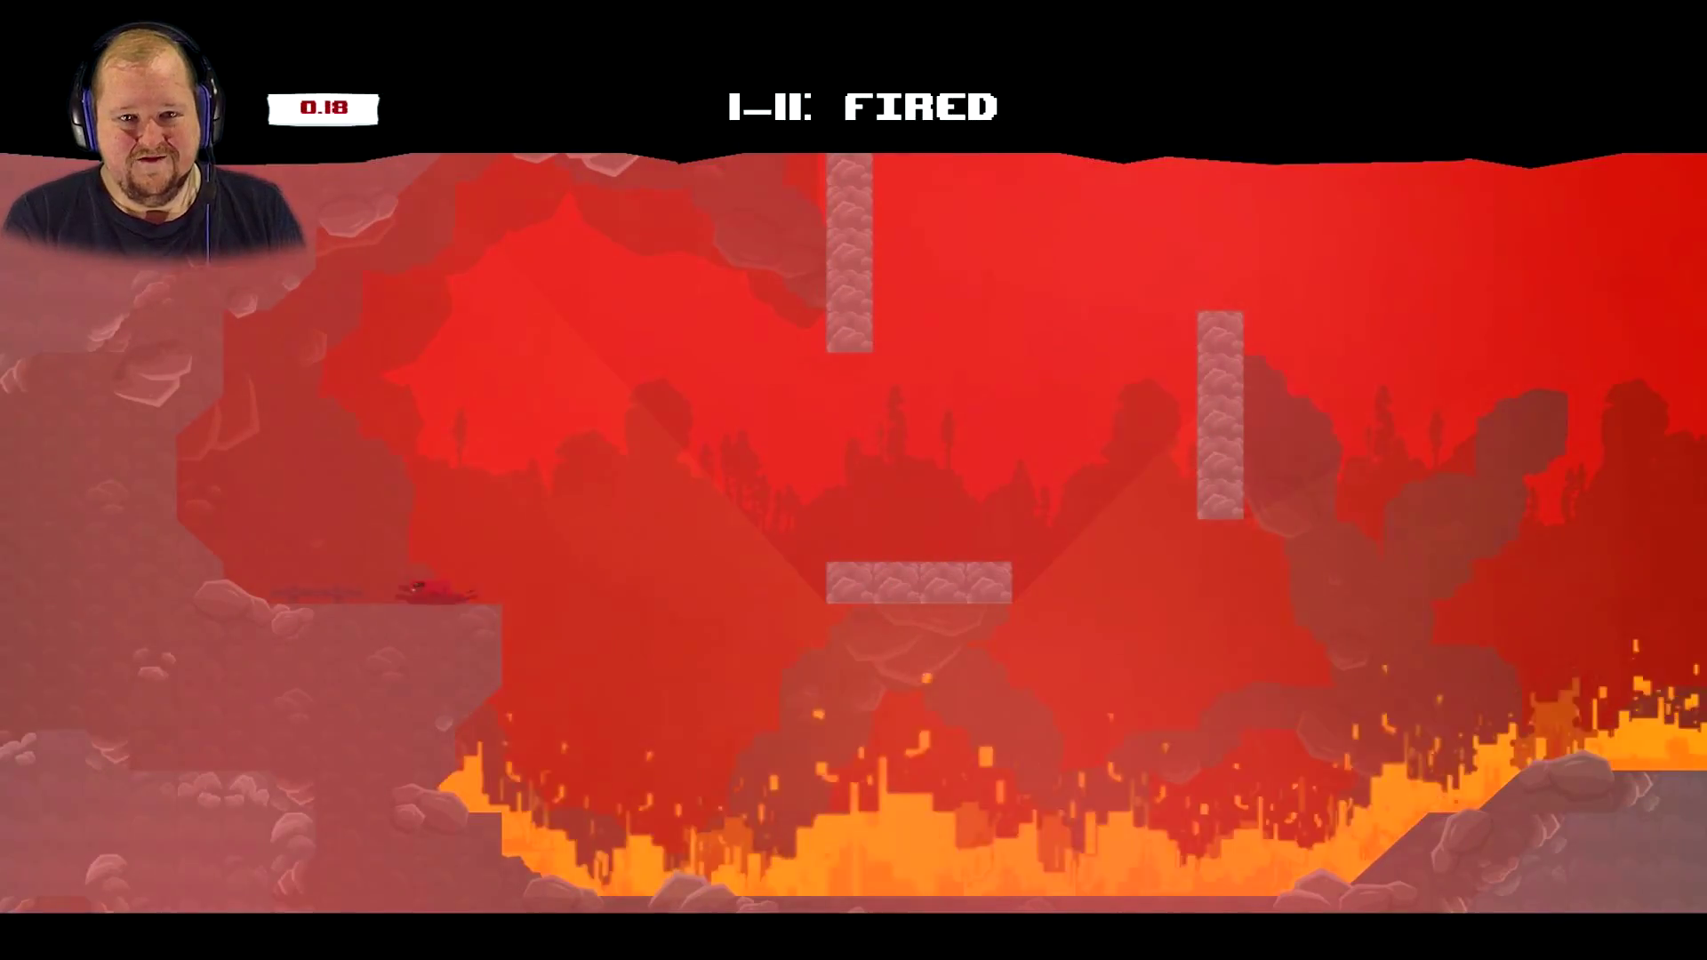
pyautogui.press('Right')
pyautogui.press('space')
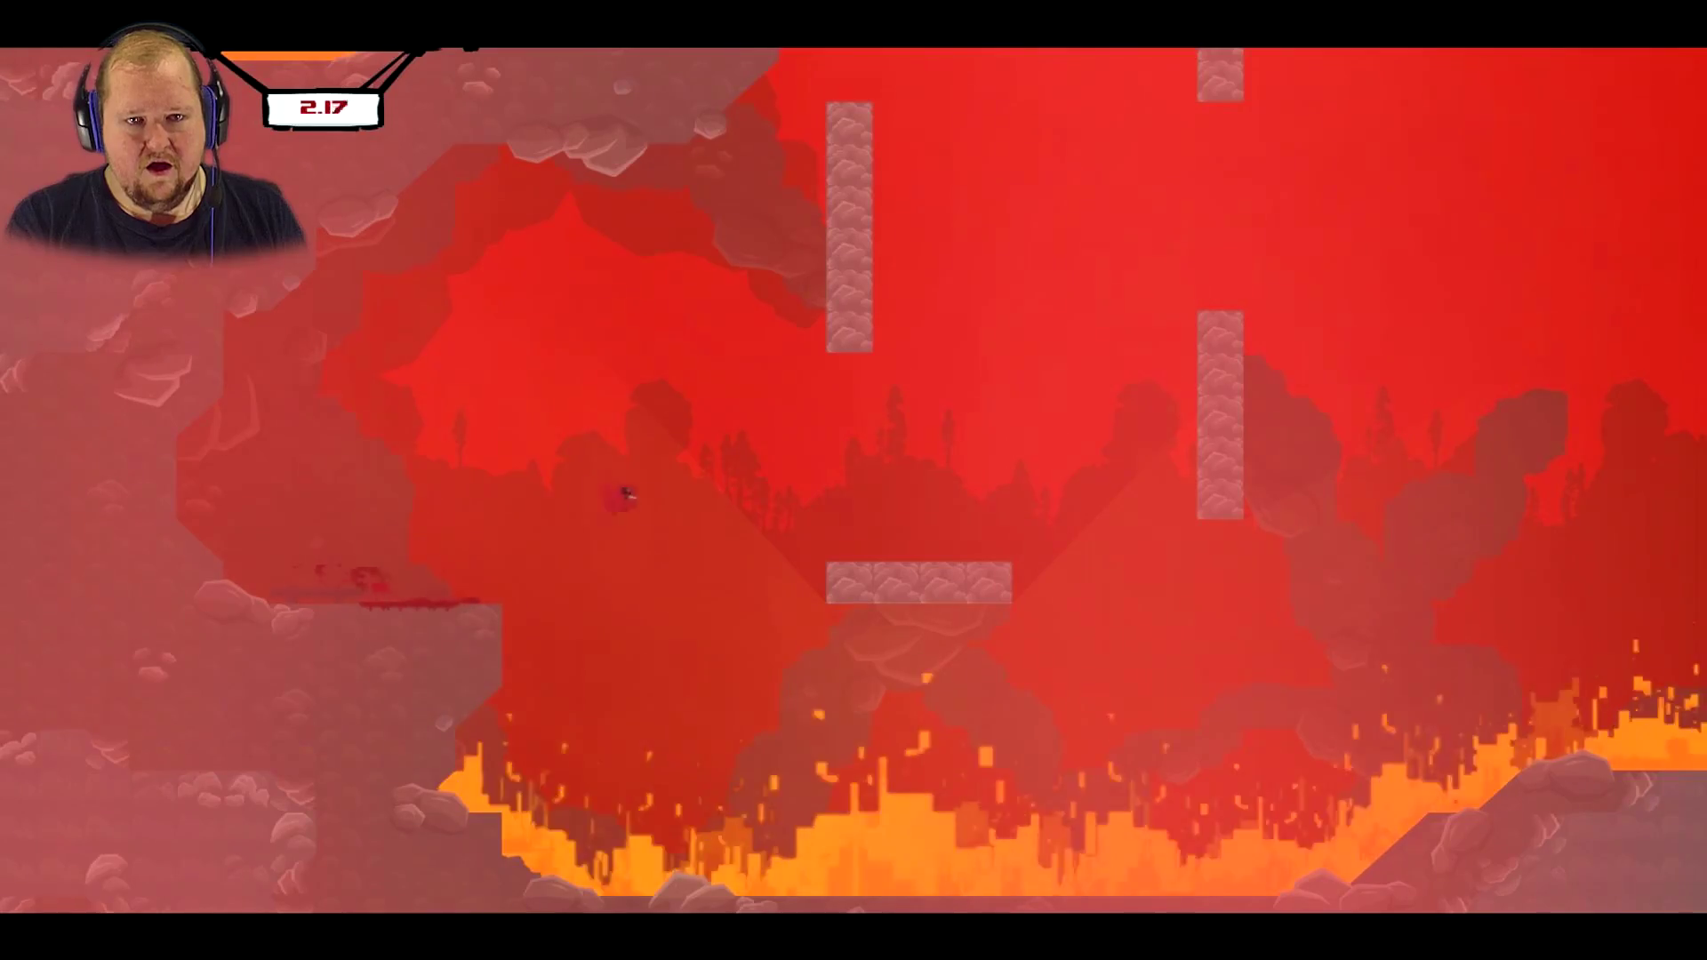
pyautogui.press('space')
pyautogui.press('space')
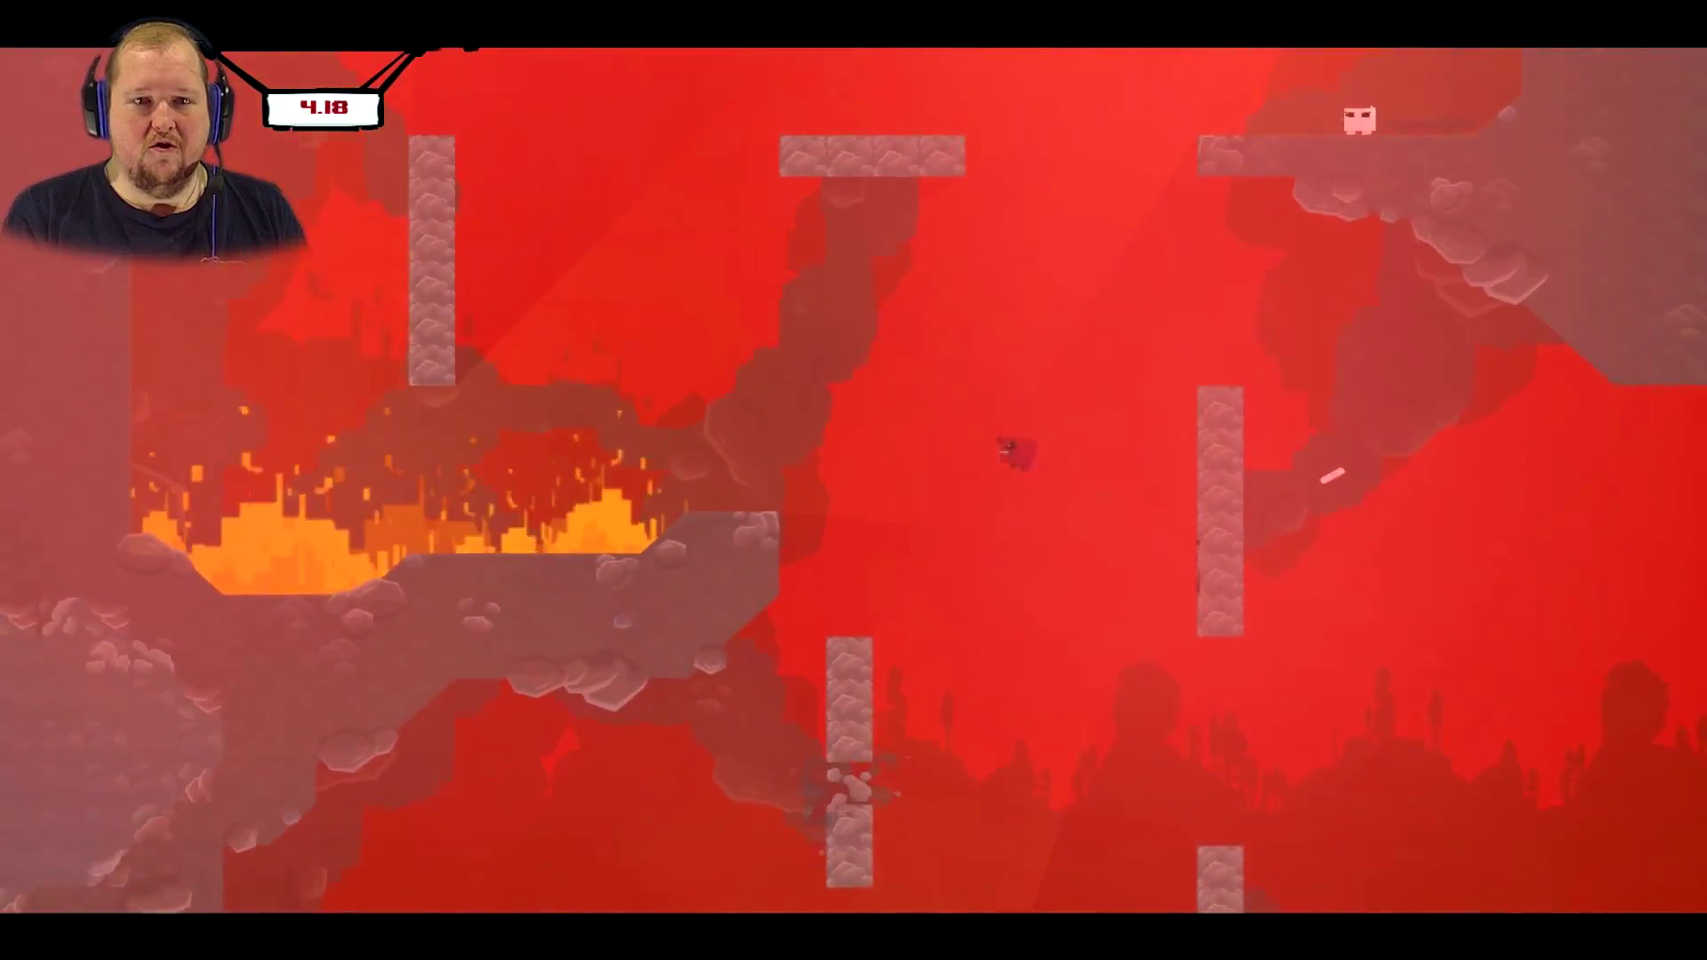
pyautogui.press('space')
pyautogui.press('Left')
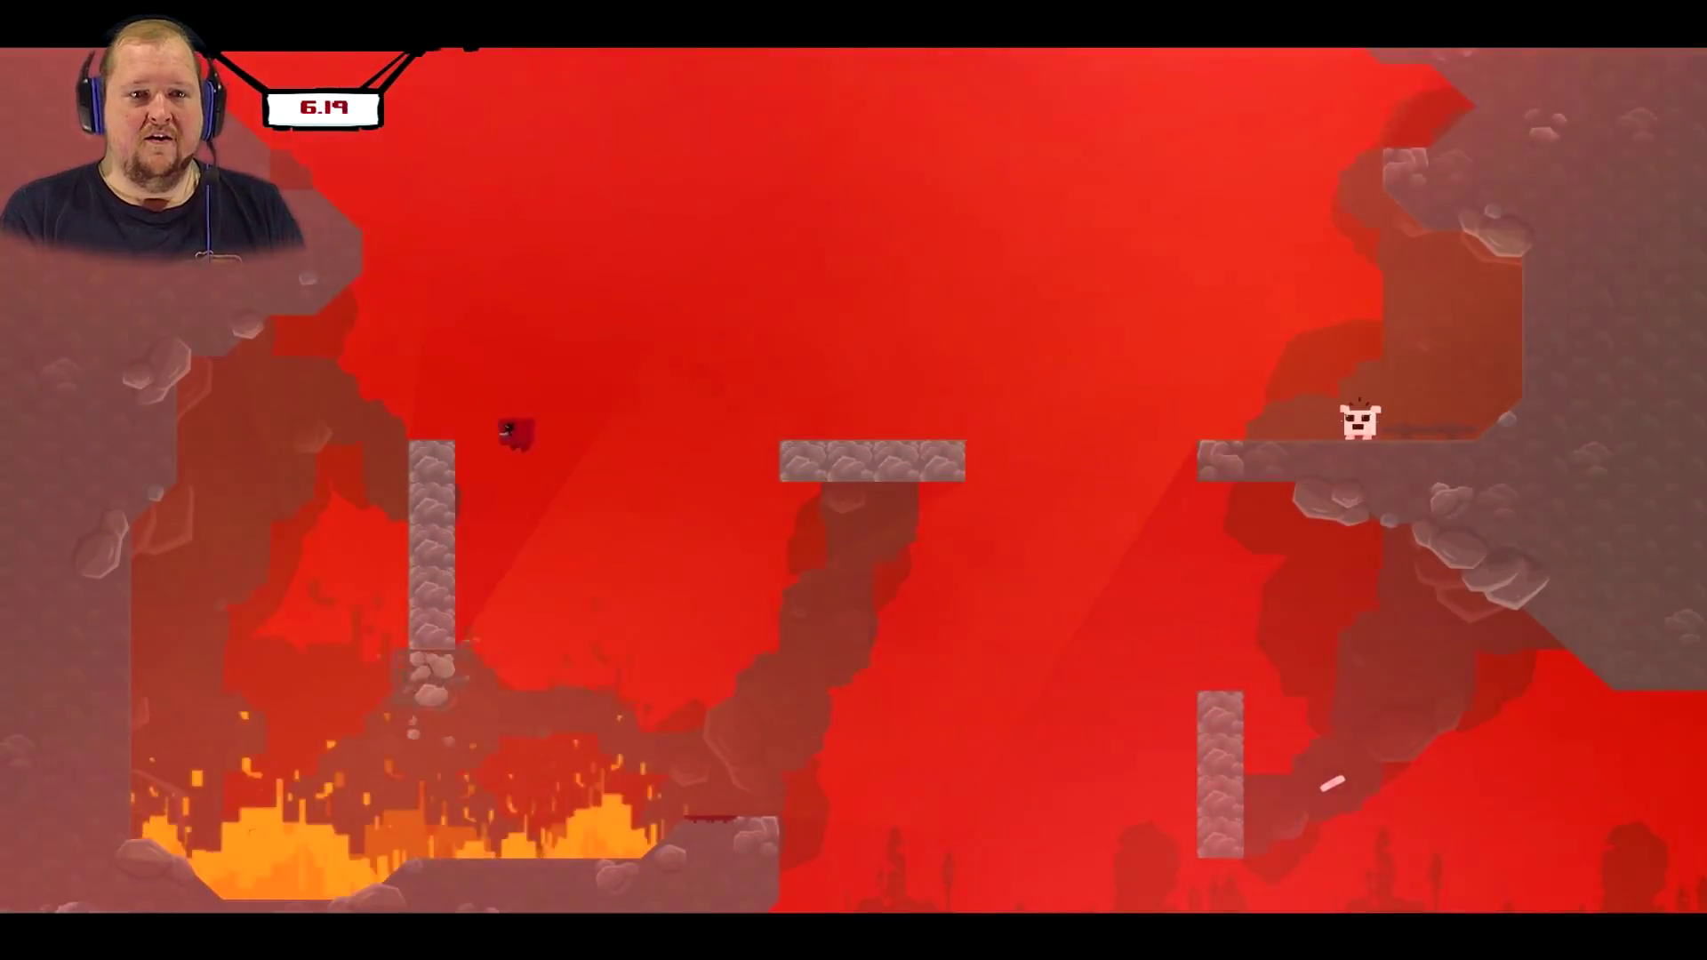
pyautogui.press('Right')
pyautogui.press('space')
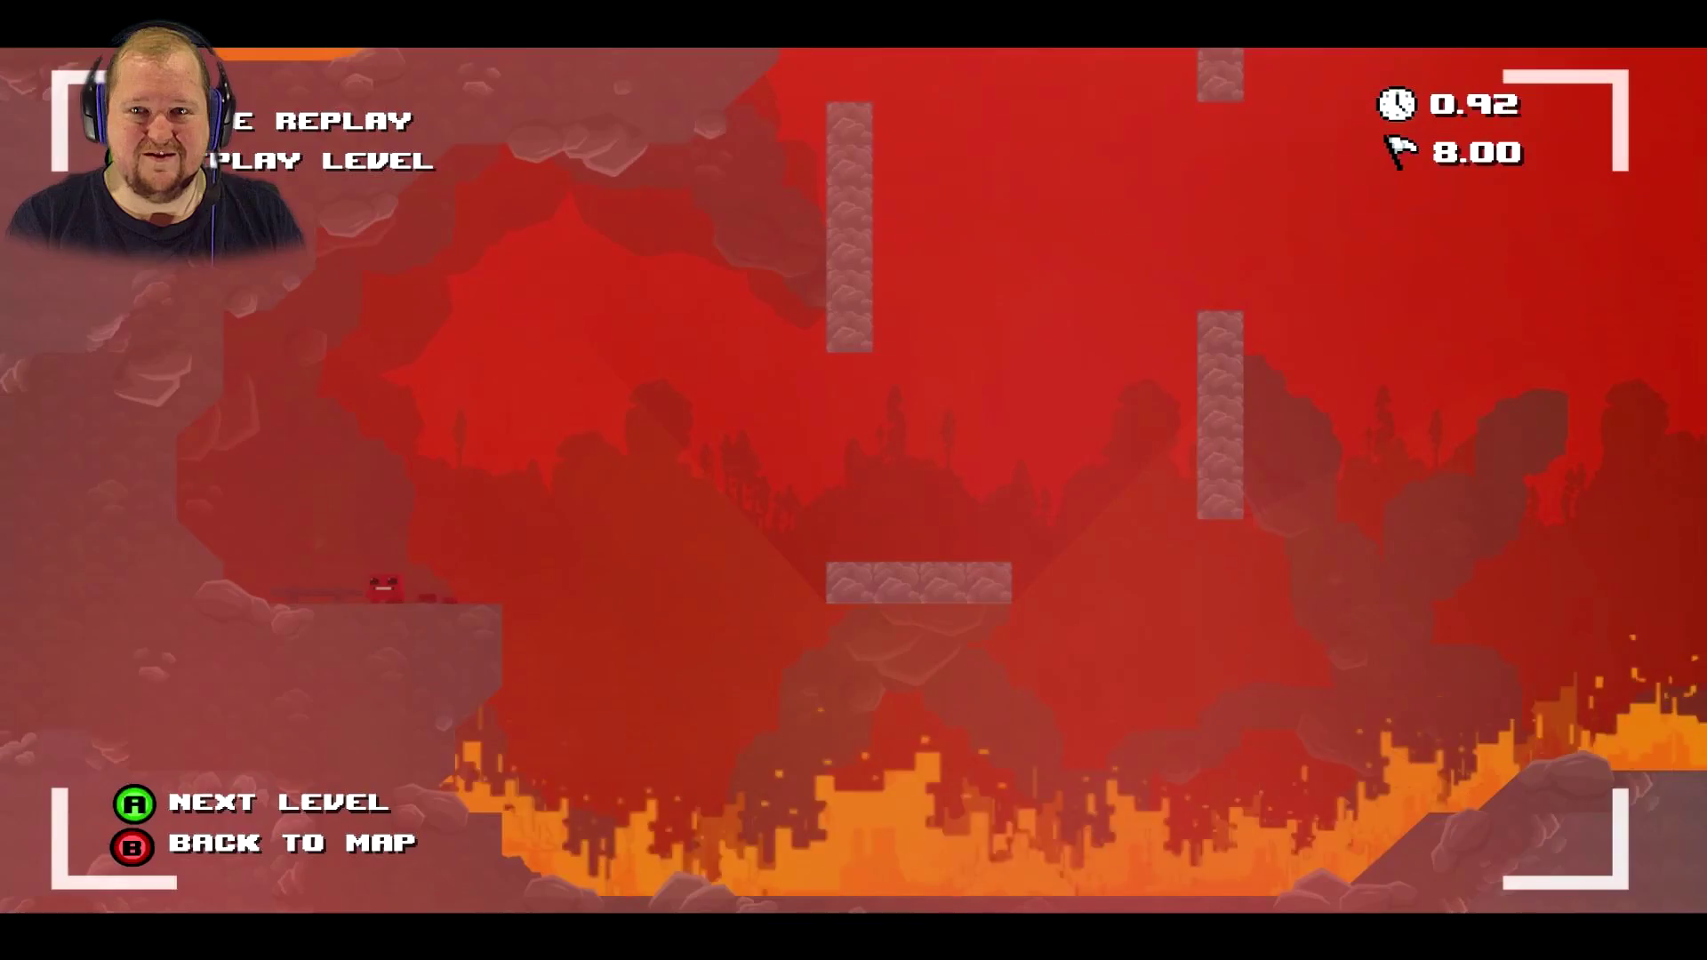
# - Start level 1-12 Revolve and climb the right wall above the lava
pyautogui.press('a')
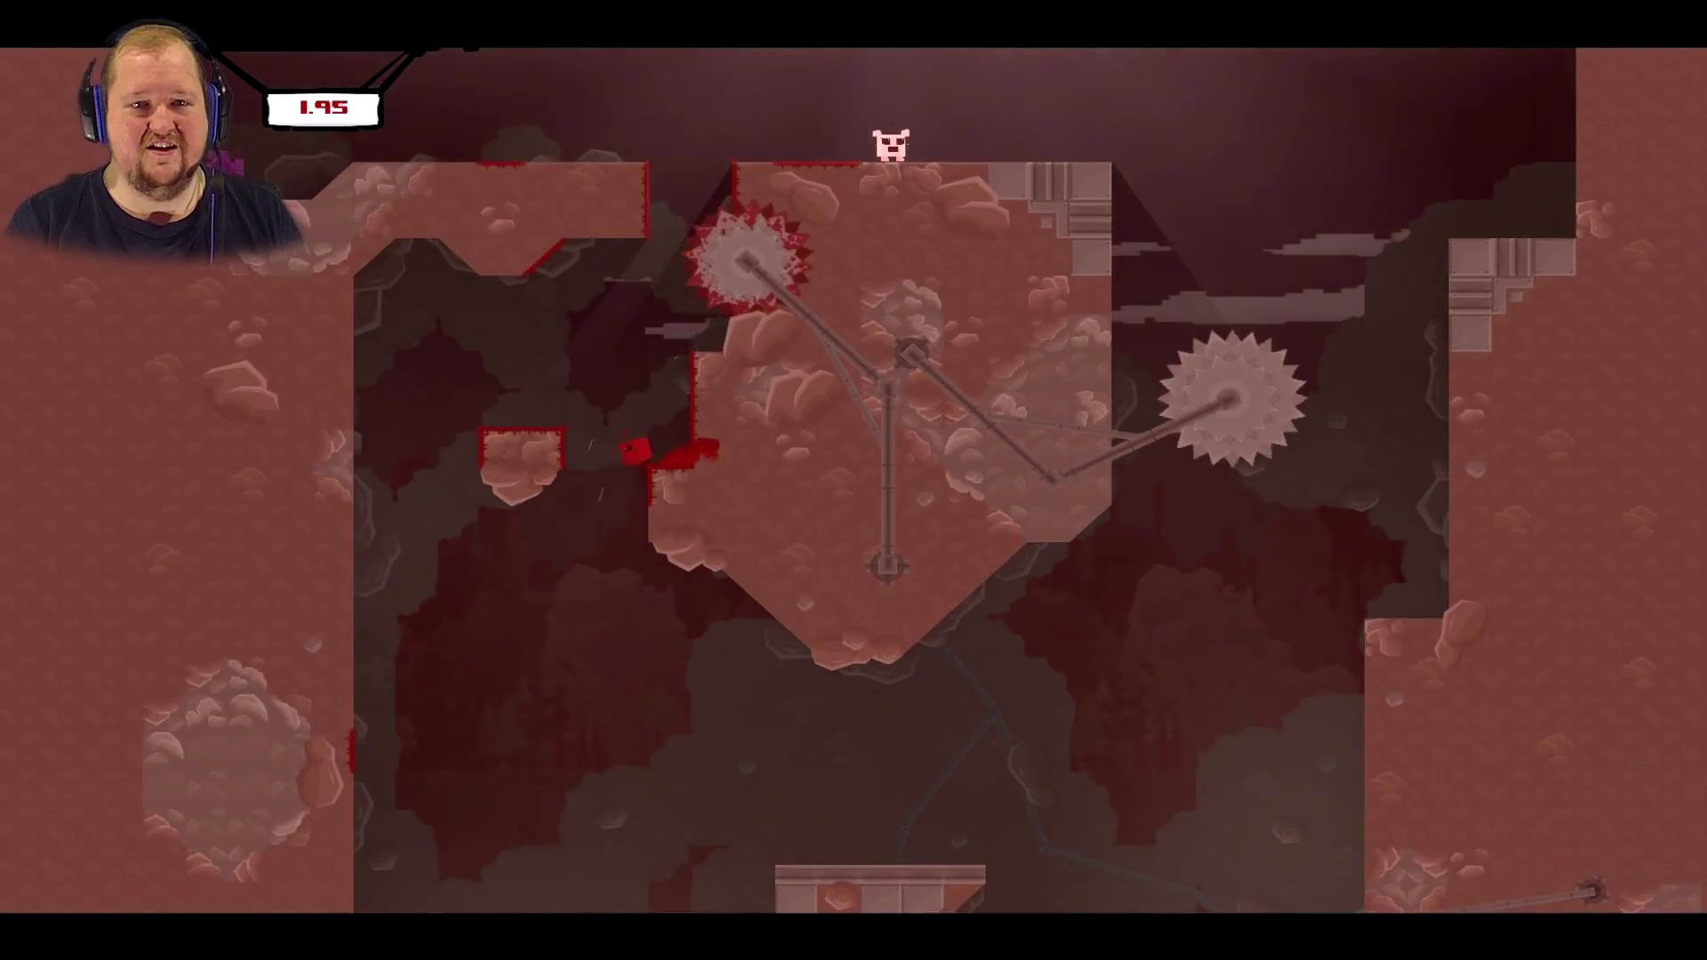
pyautogui.press('Right')
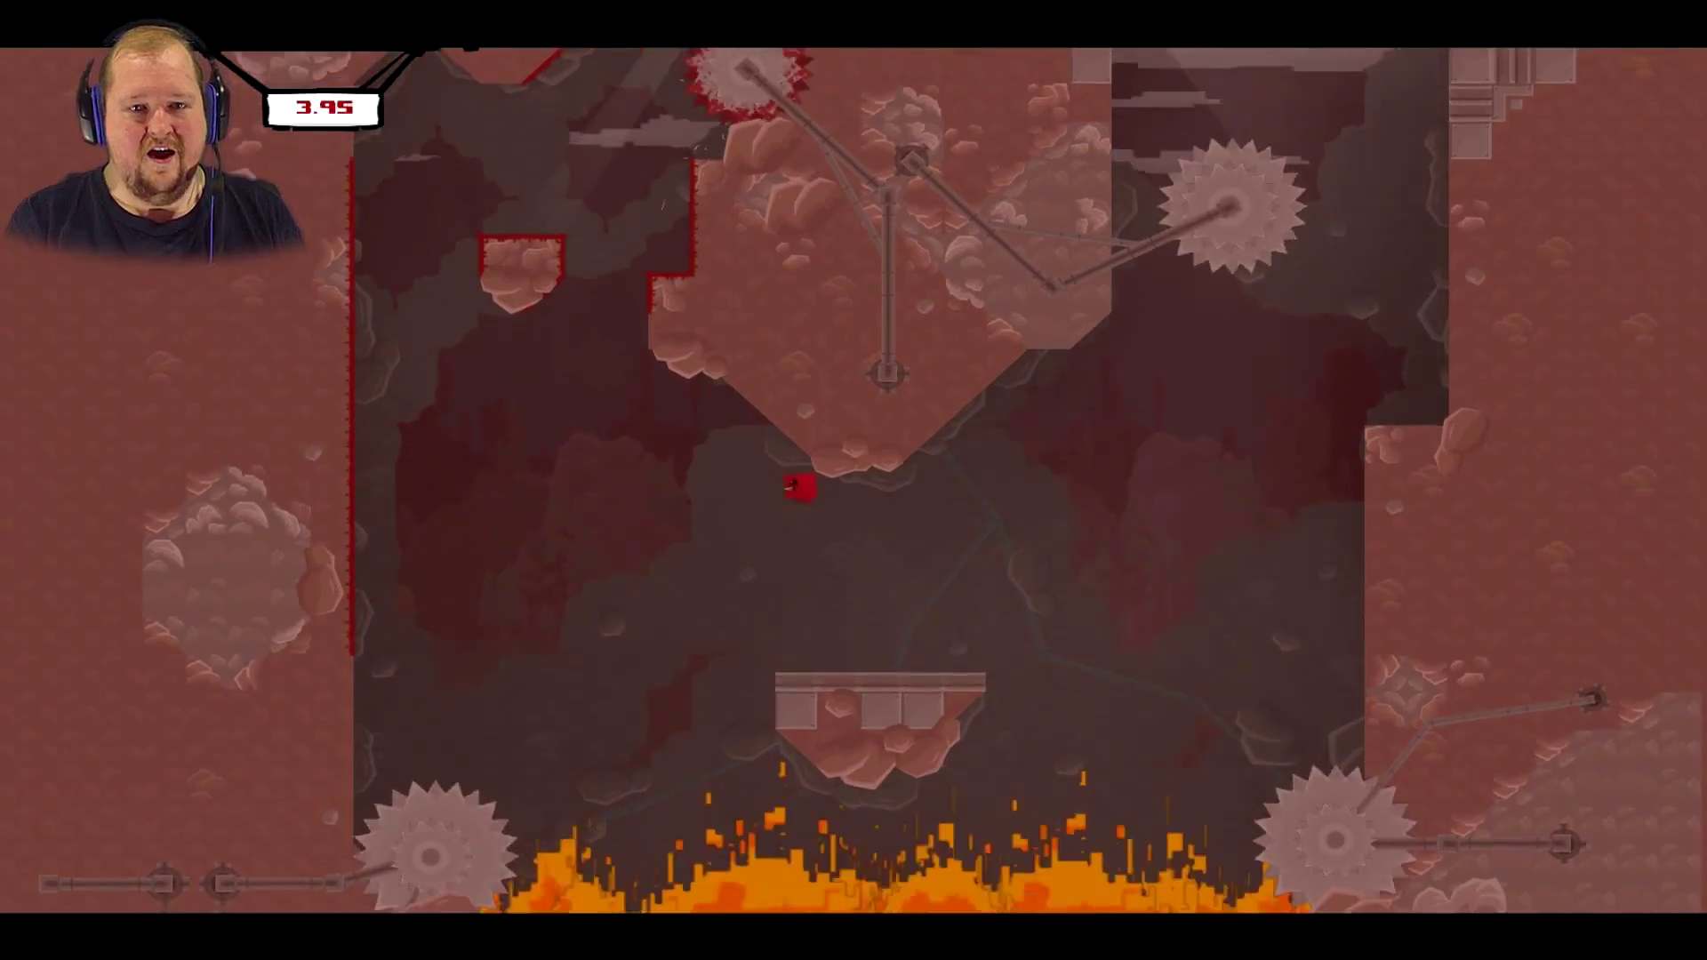
pyautogui.press('space')
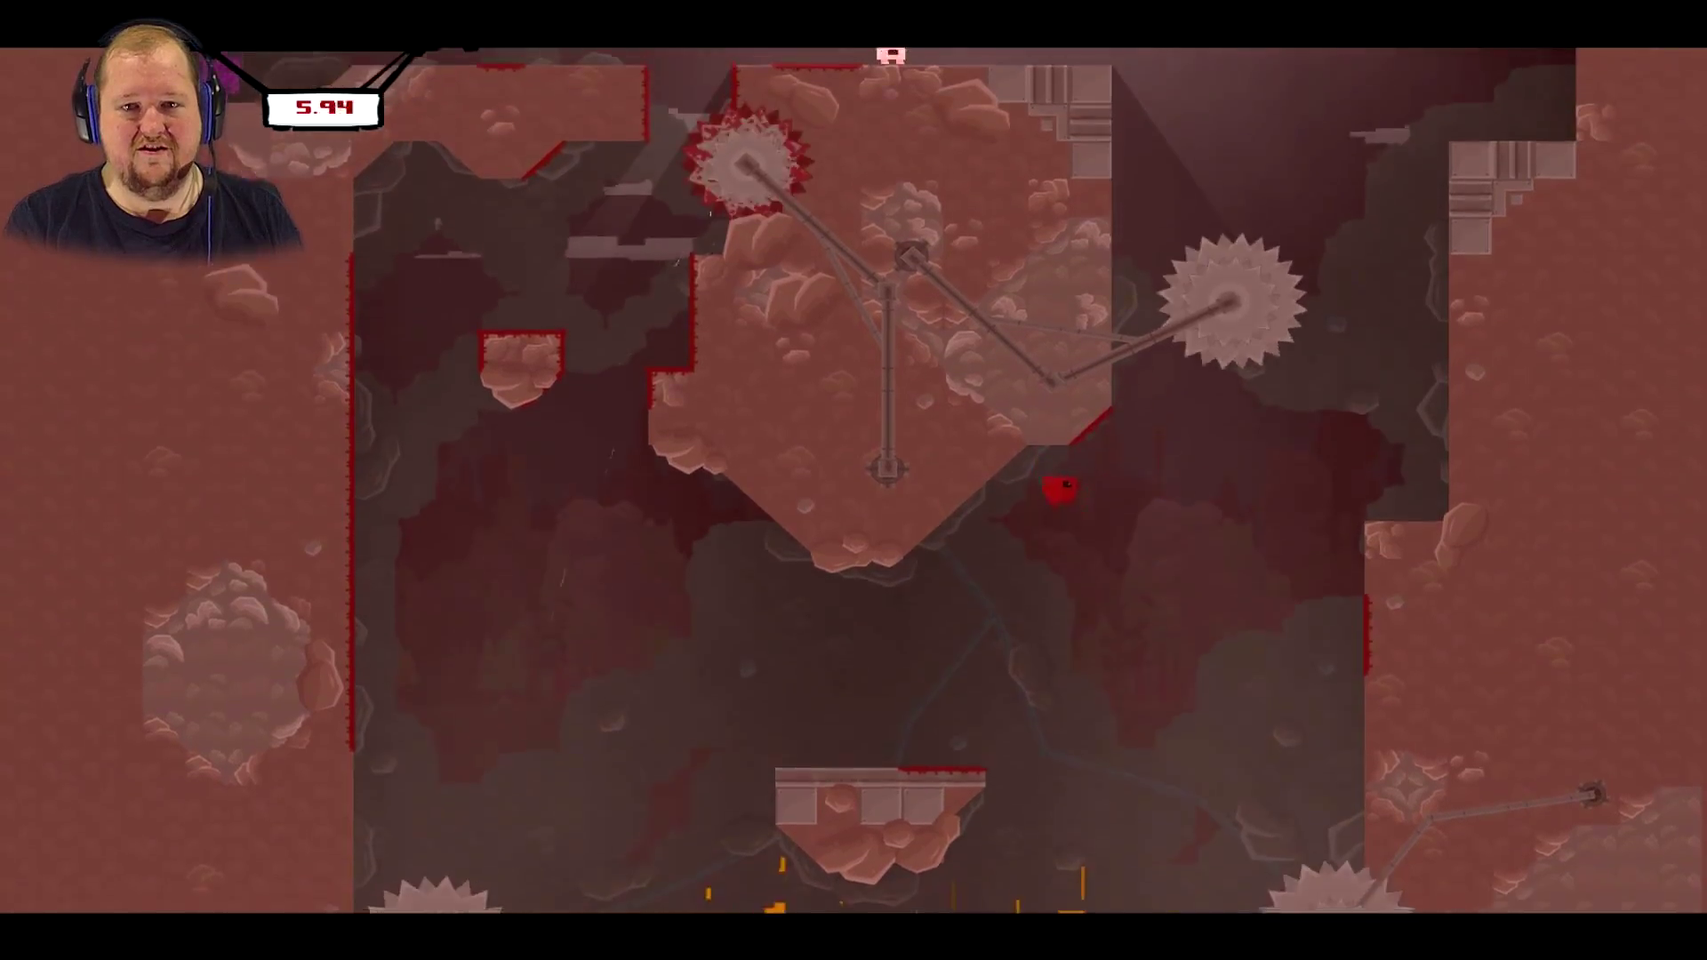
pyautogui.press('space')
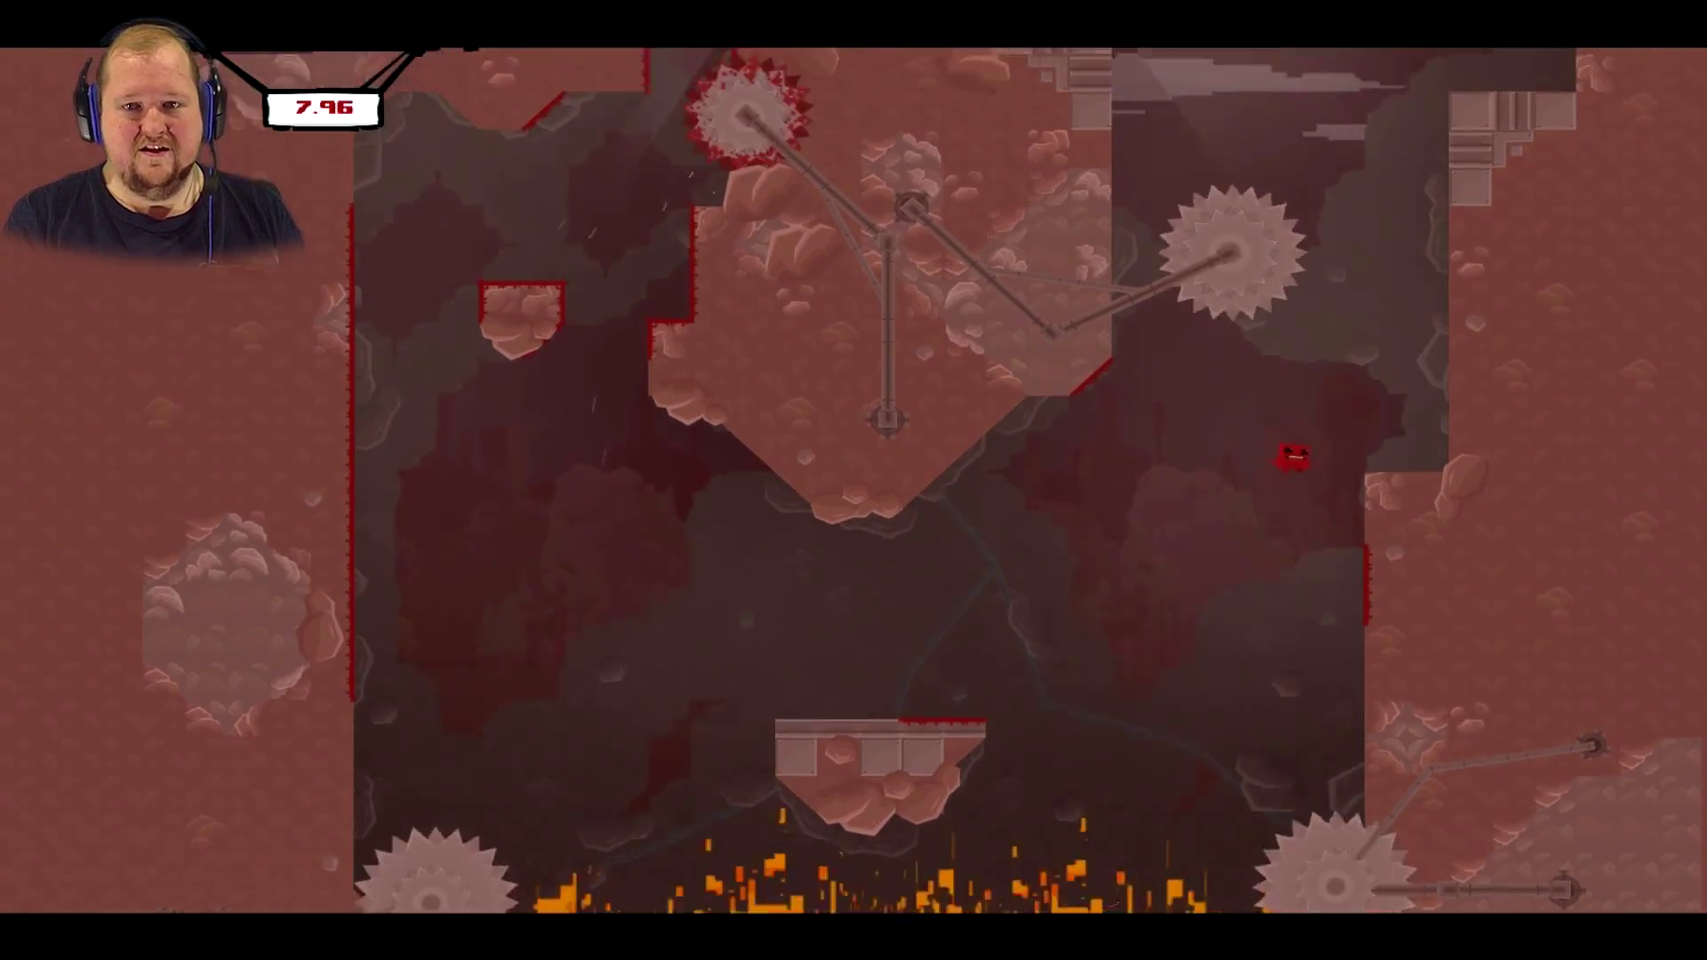
pyautogui.press('space')
pyautogui.press('Left')
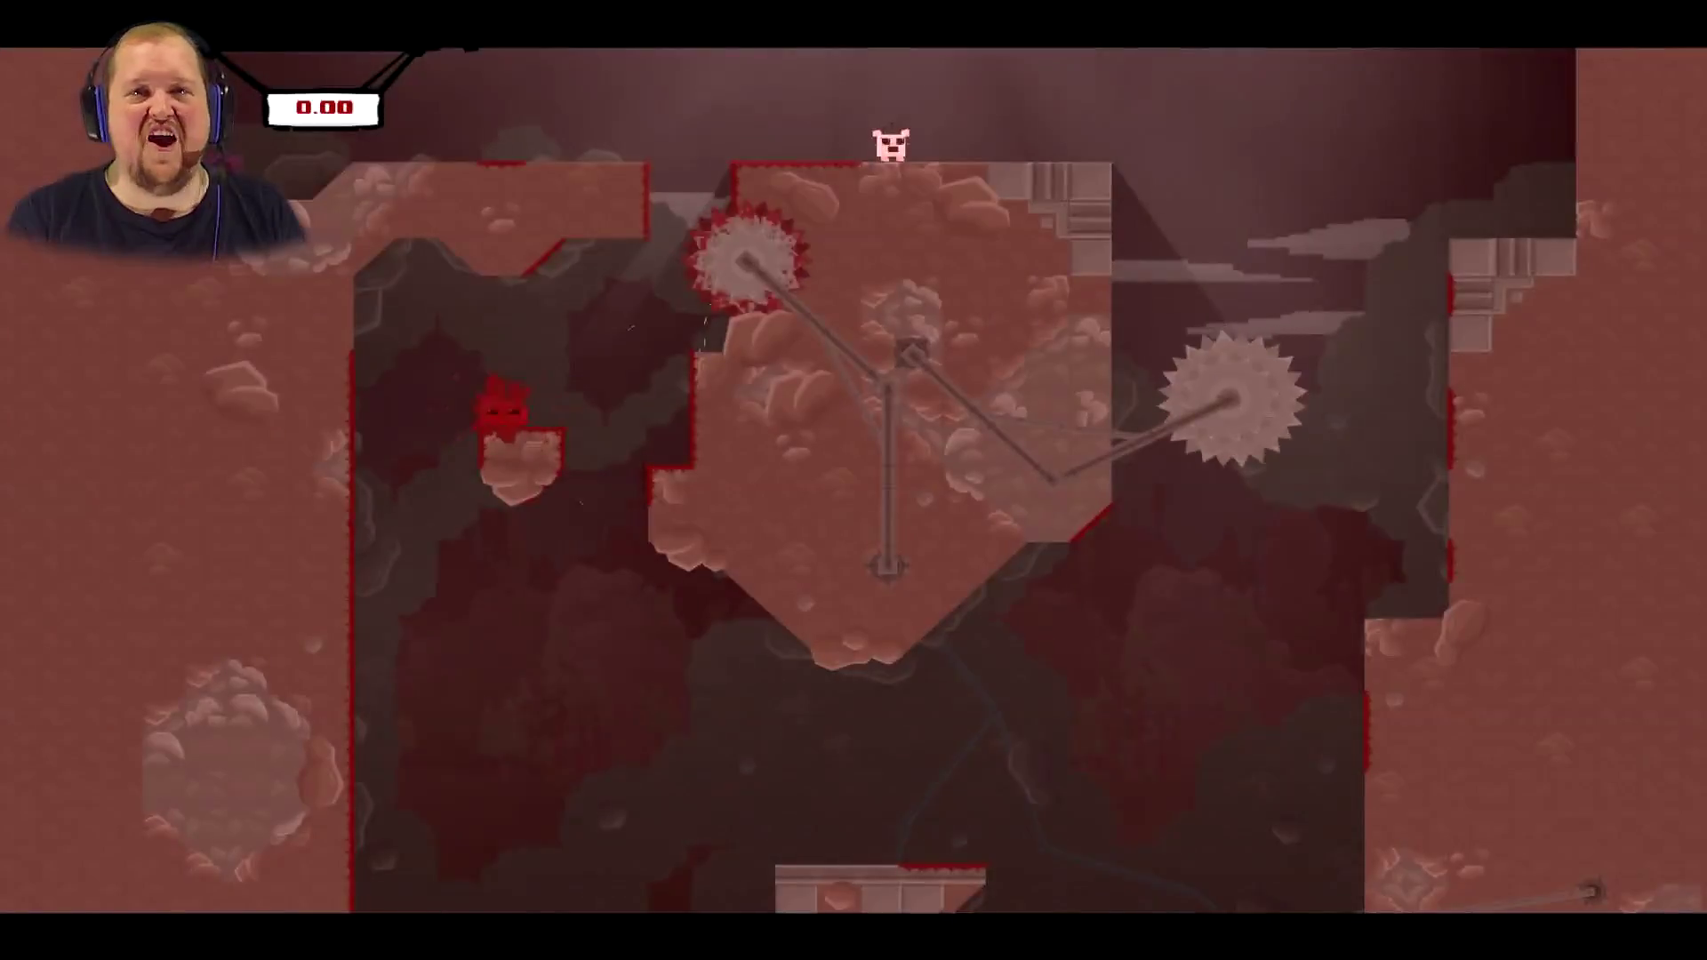
# - Climb from Revolve's bottom platform up the right wall to Bandage Girl
pyautogui.press('Right')
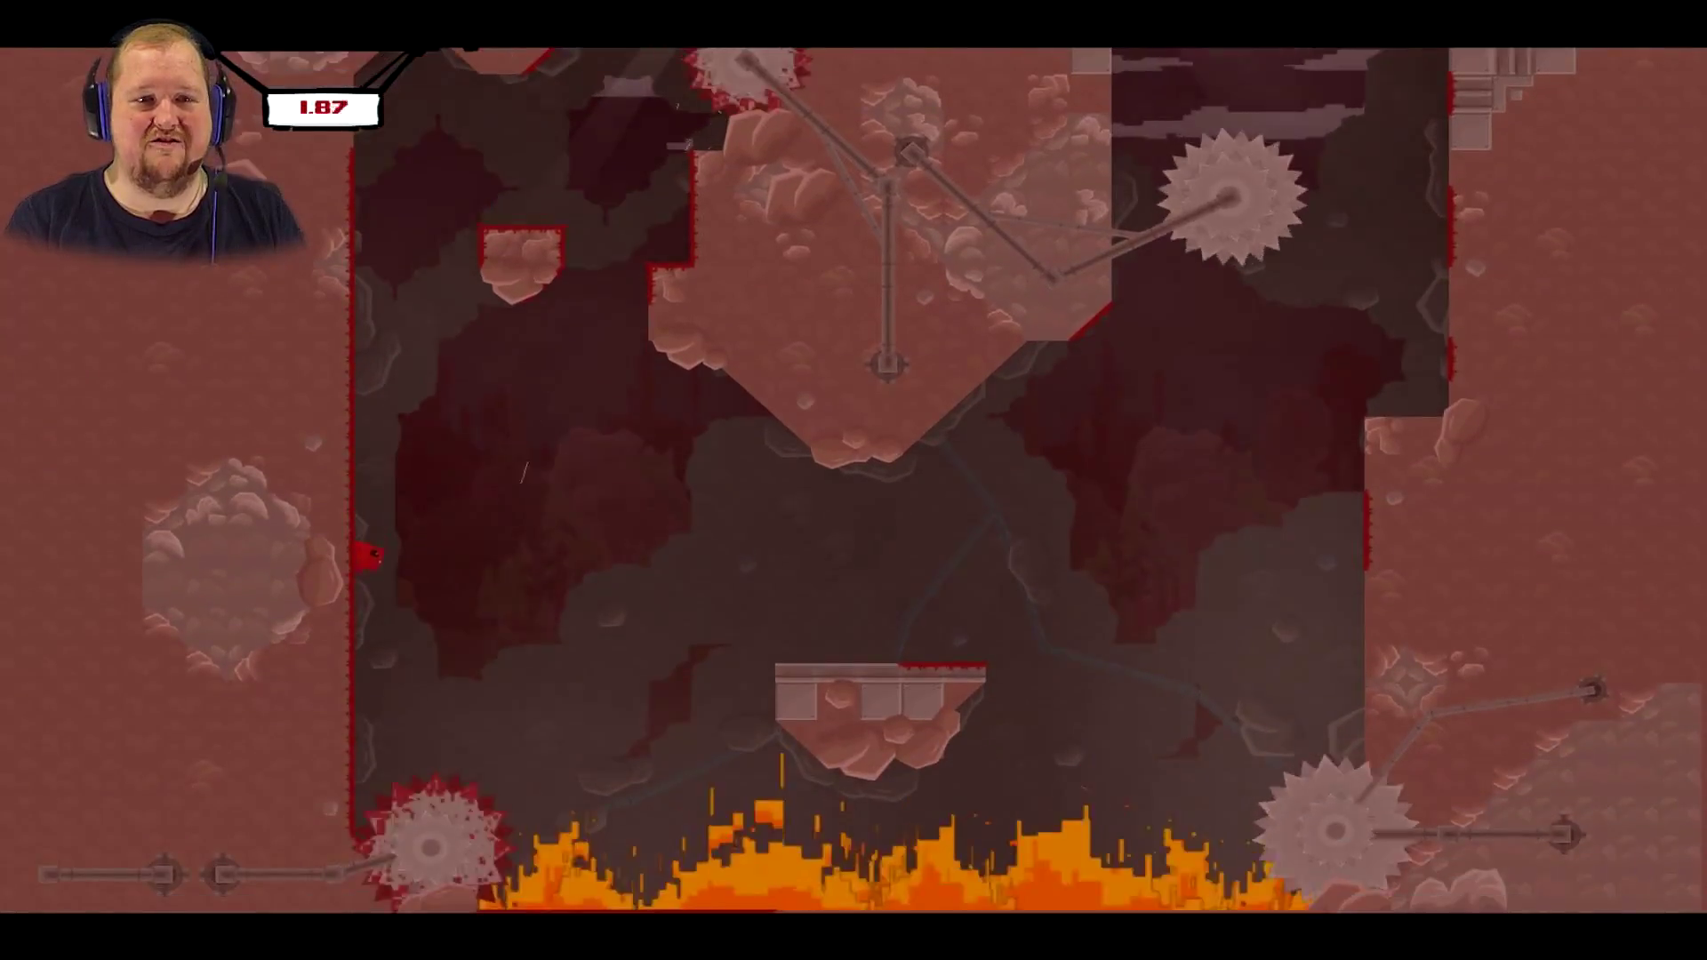
pyautogui.press('space')
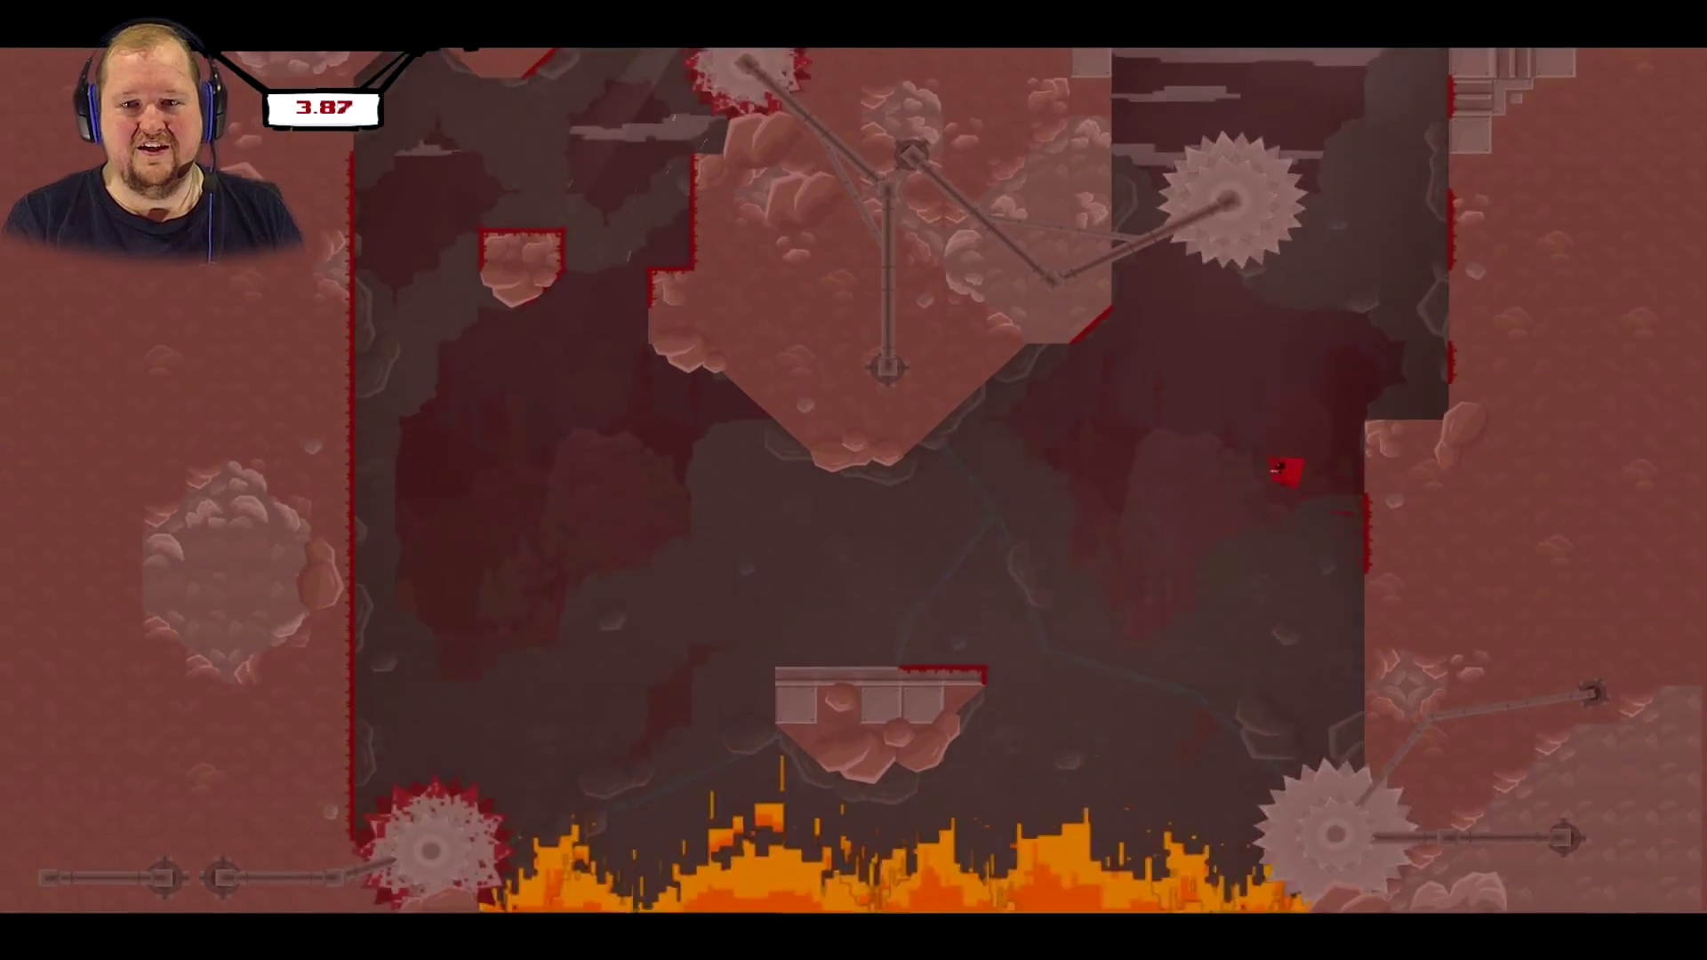
pyautogui.press('Left')
pyautogui.press('Right')
pyautogui.press('space')
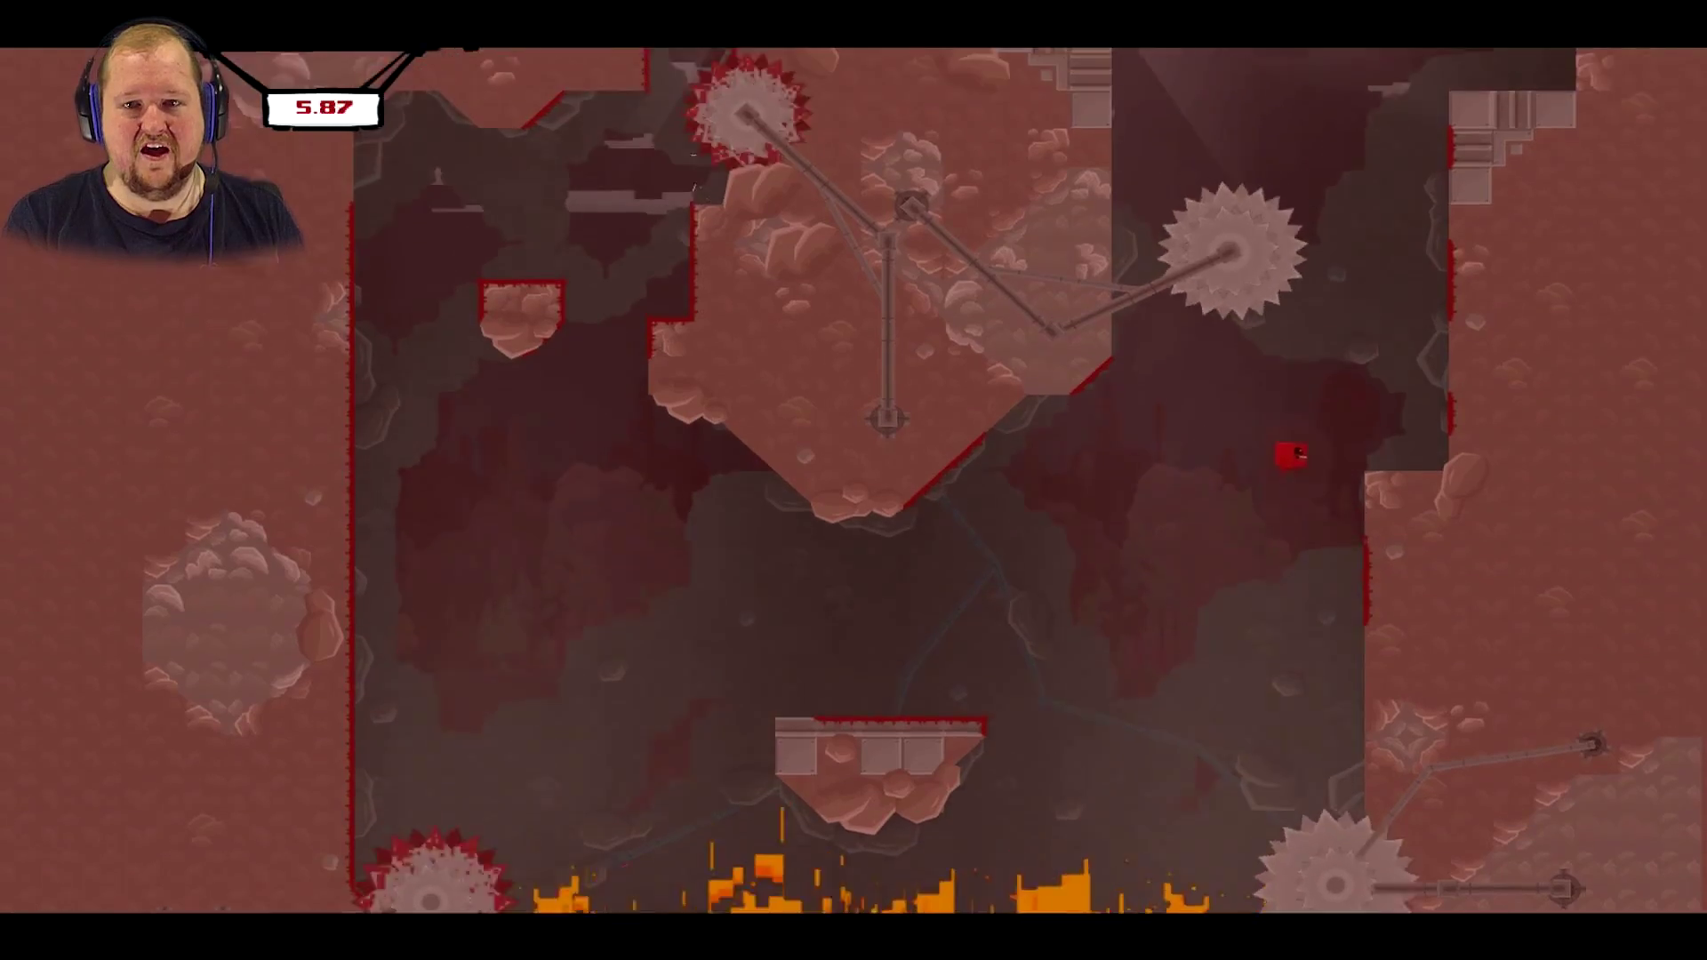
pyautogui.press('Left')
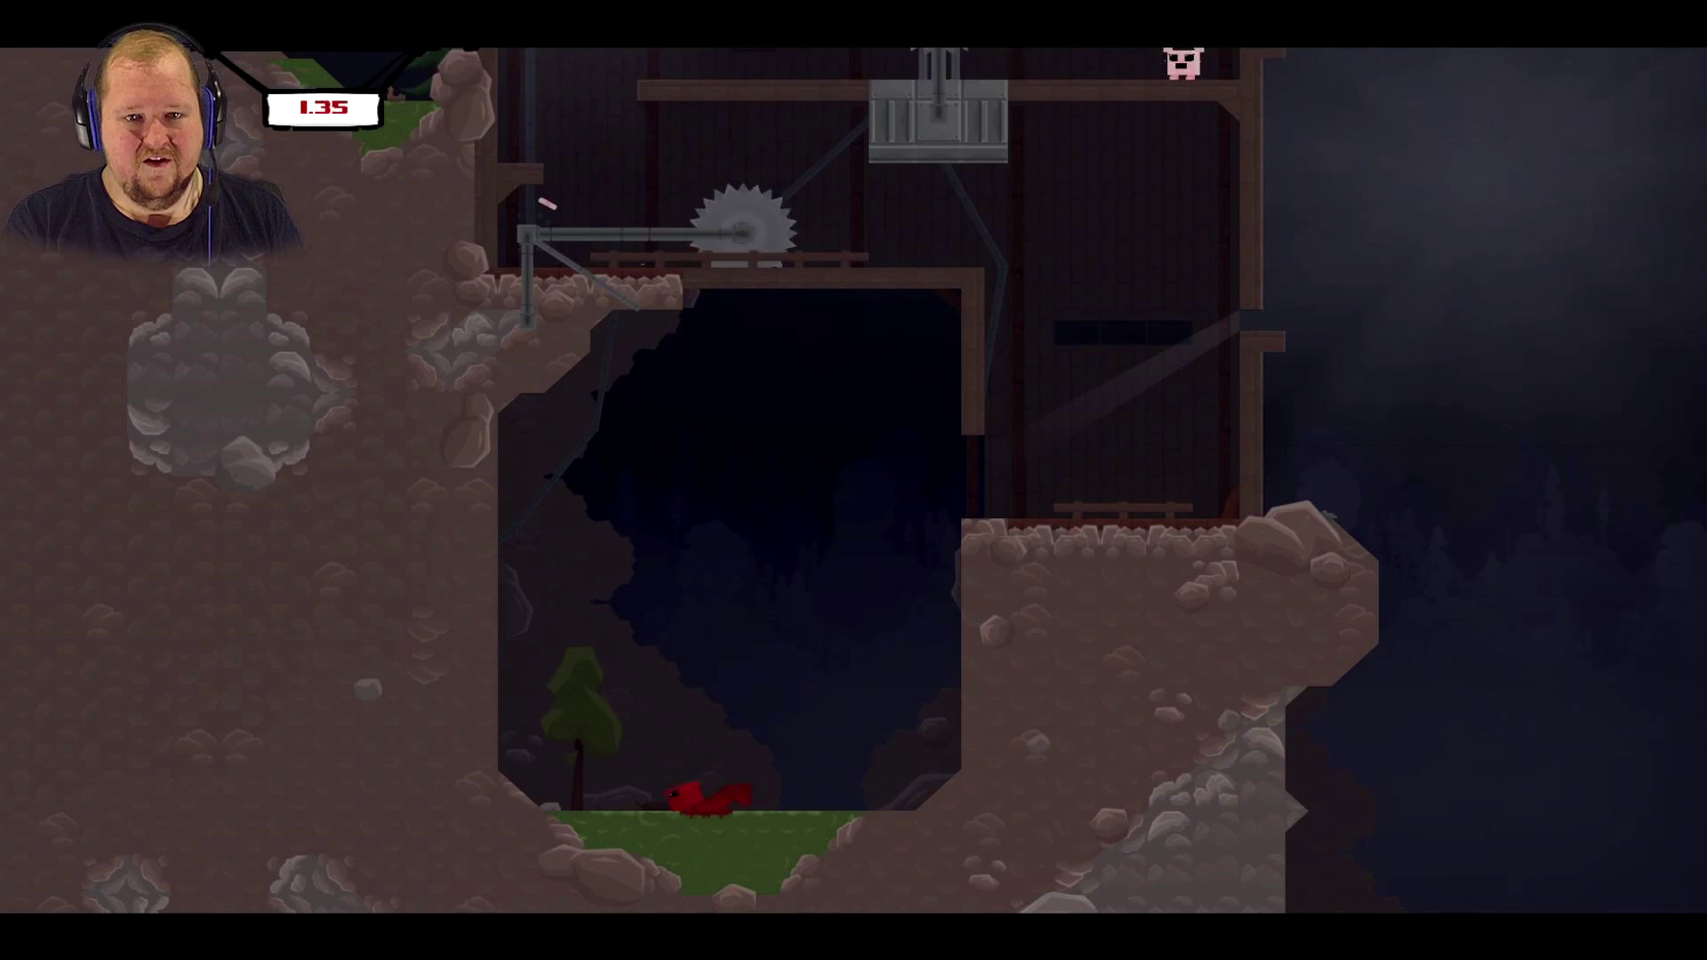
# - Clear the next level, climbing past the big saw and up the shaft to Bandage Girl
pyautogui.press('space')
pyautogui.press('Right')
pyautogui.press('space')
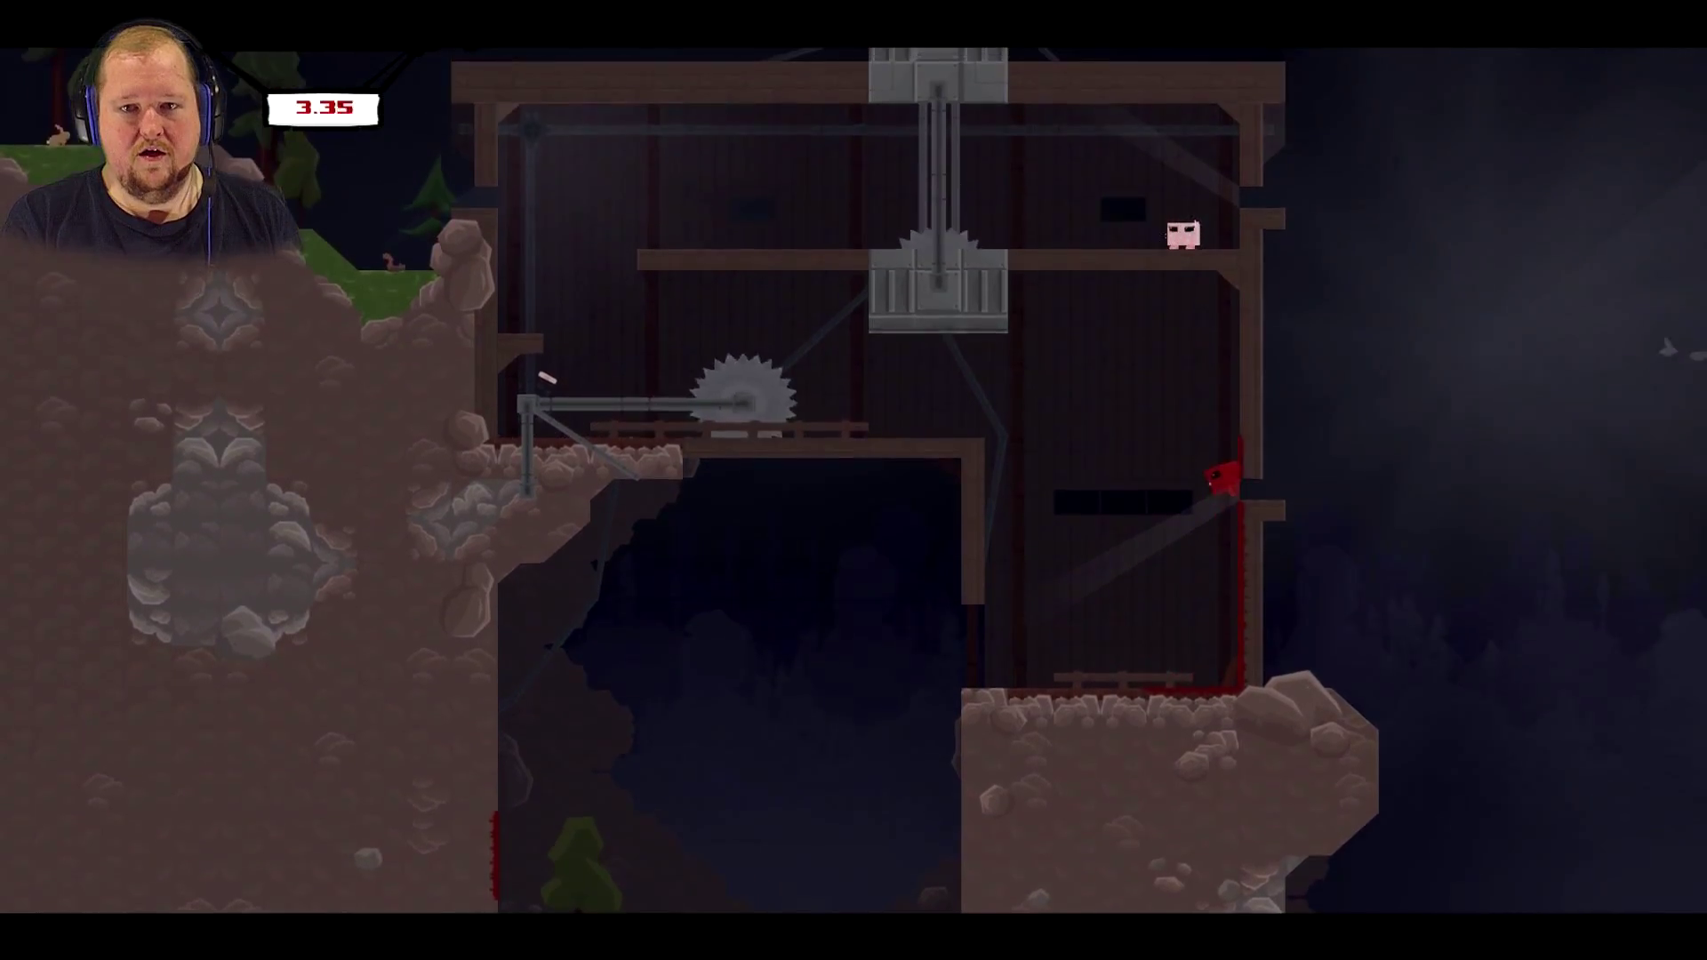
pyautogui.press('Left')
pyautogui.press('space')
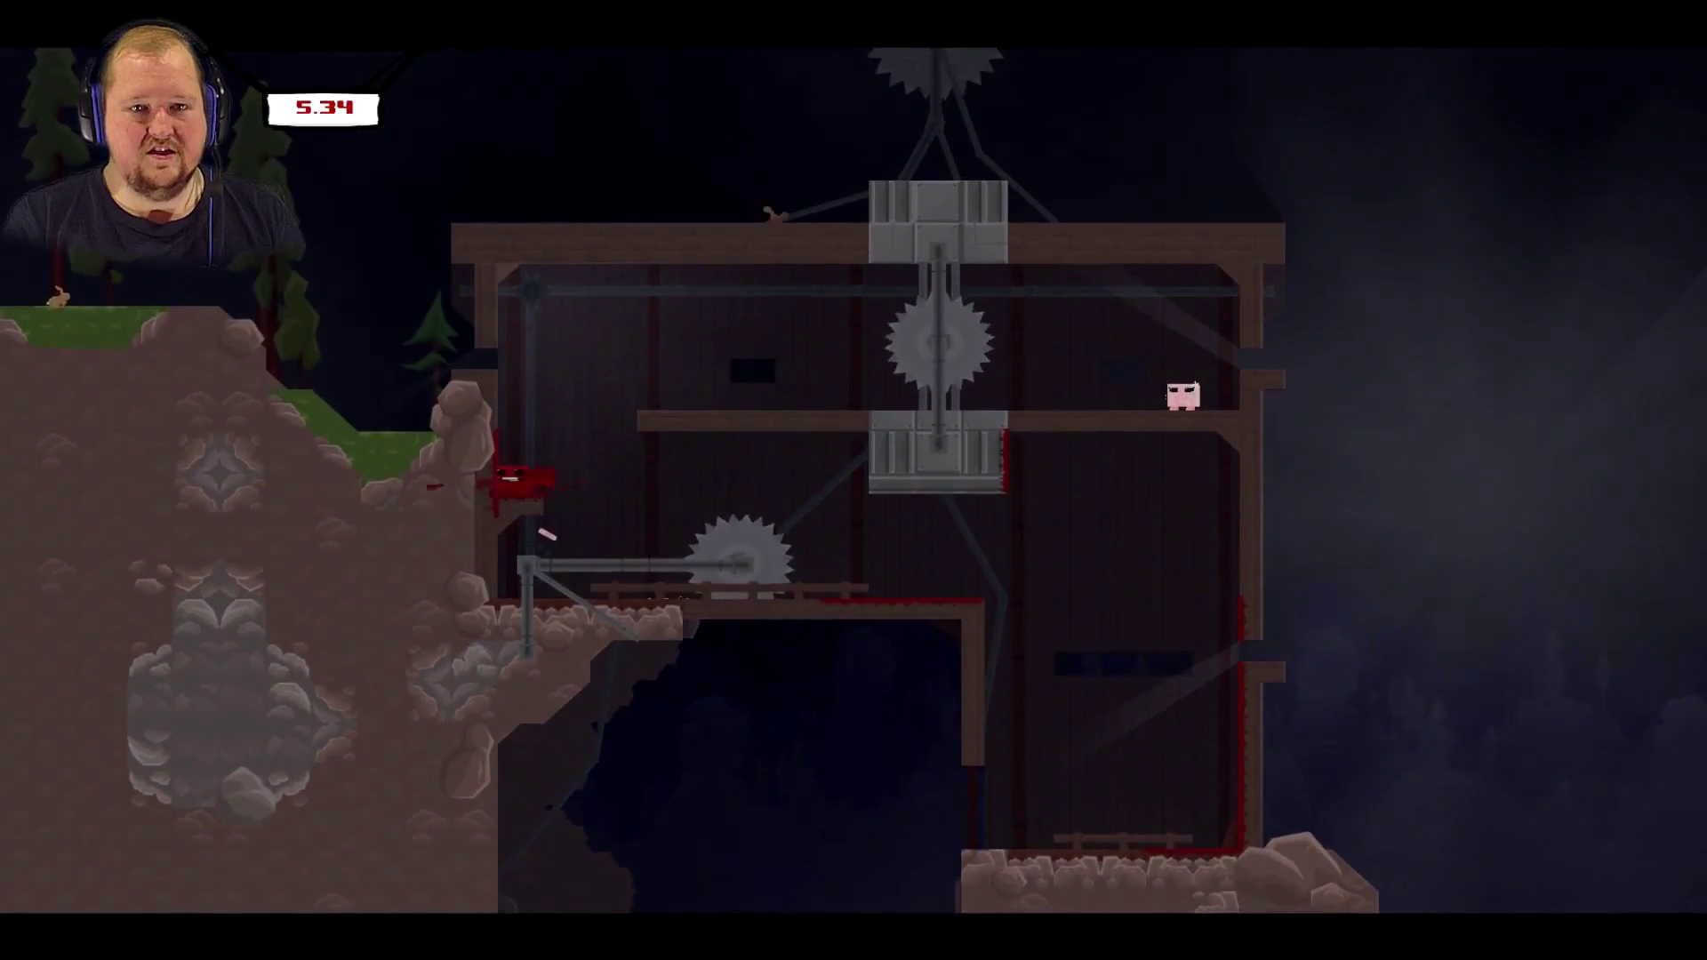
pyautogui.press('Right')
pyautogui.press('Right')
pyautogui.press('Right')
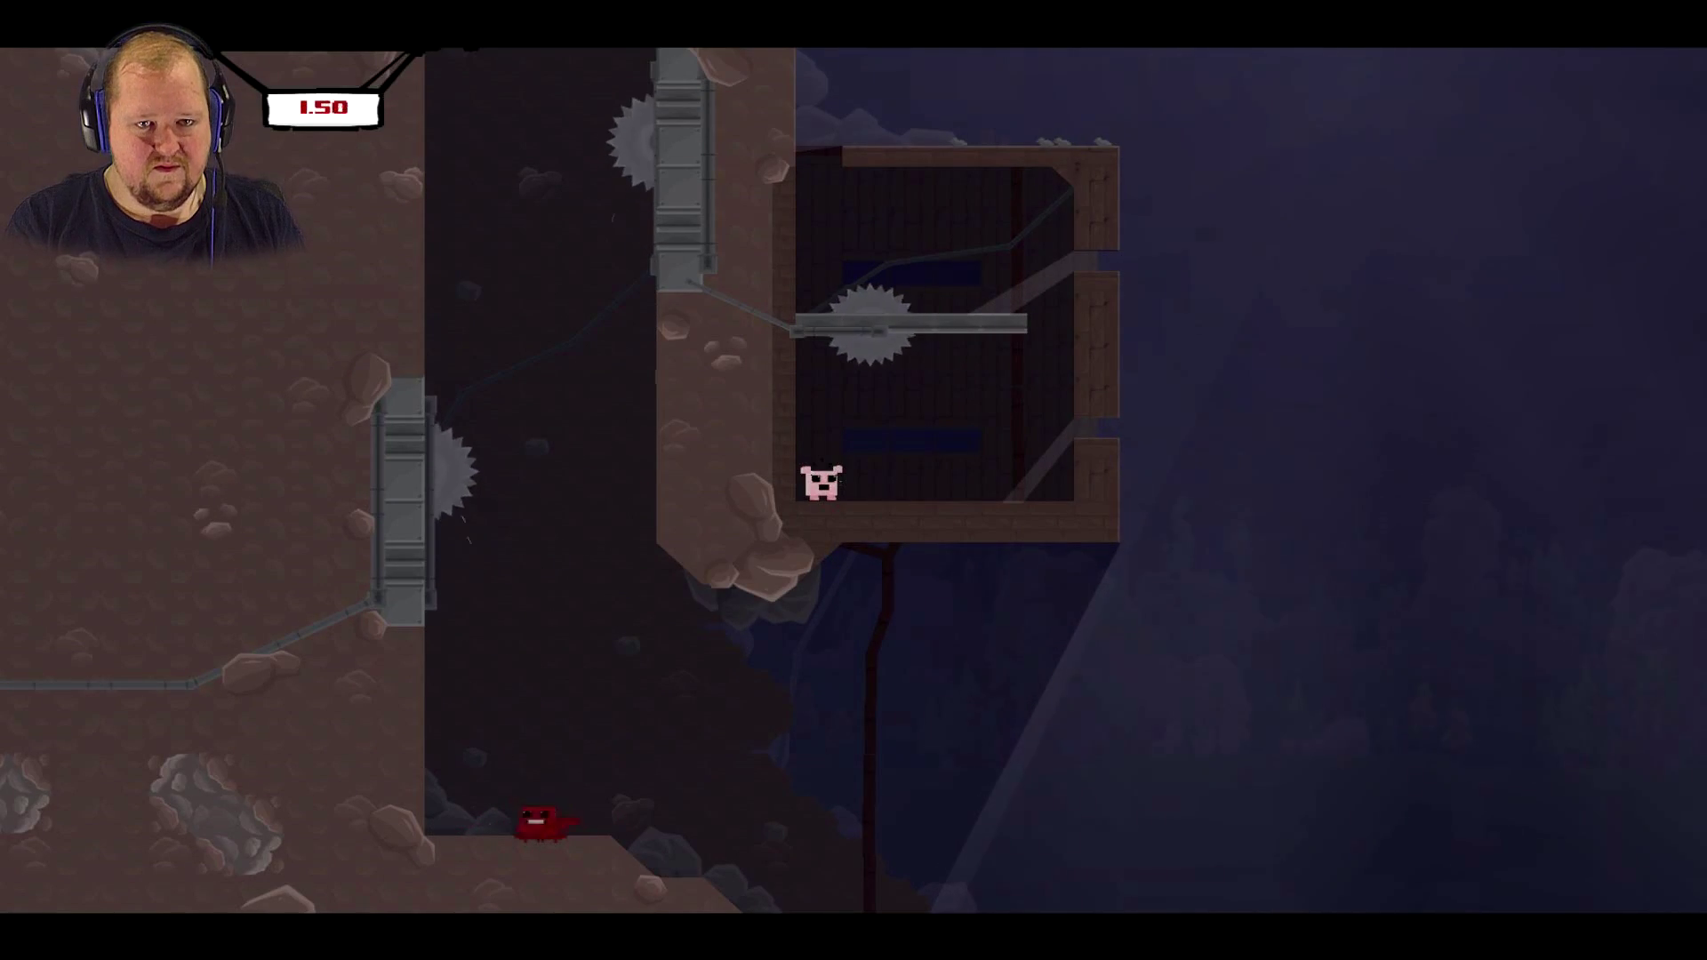
pyautogui.press('space')
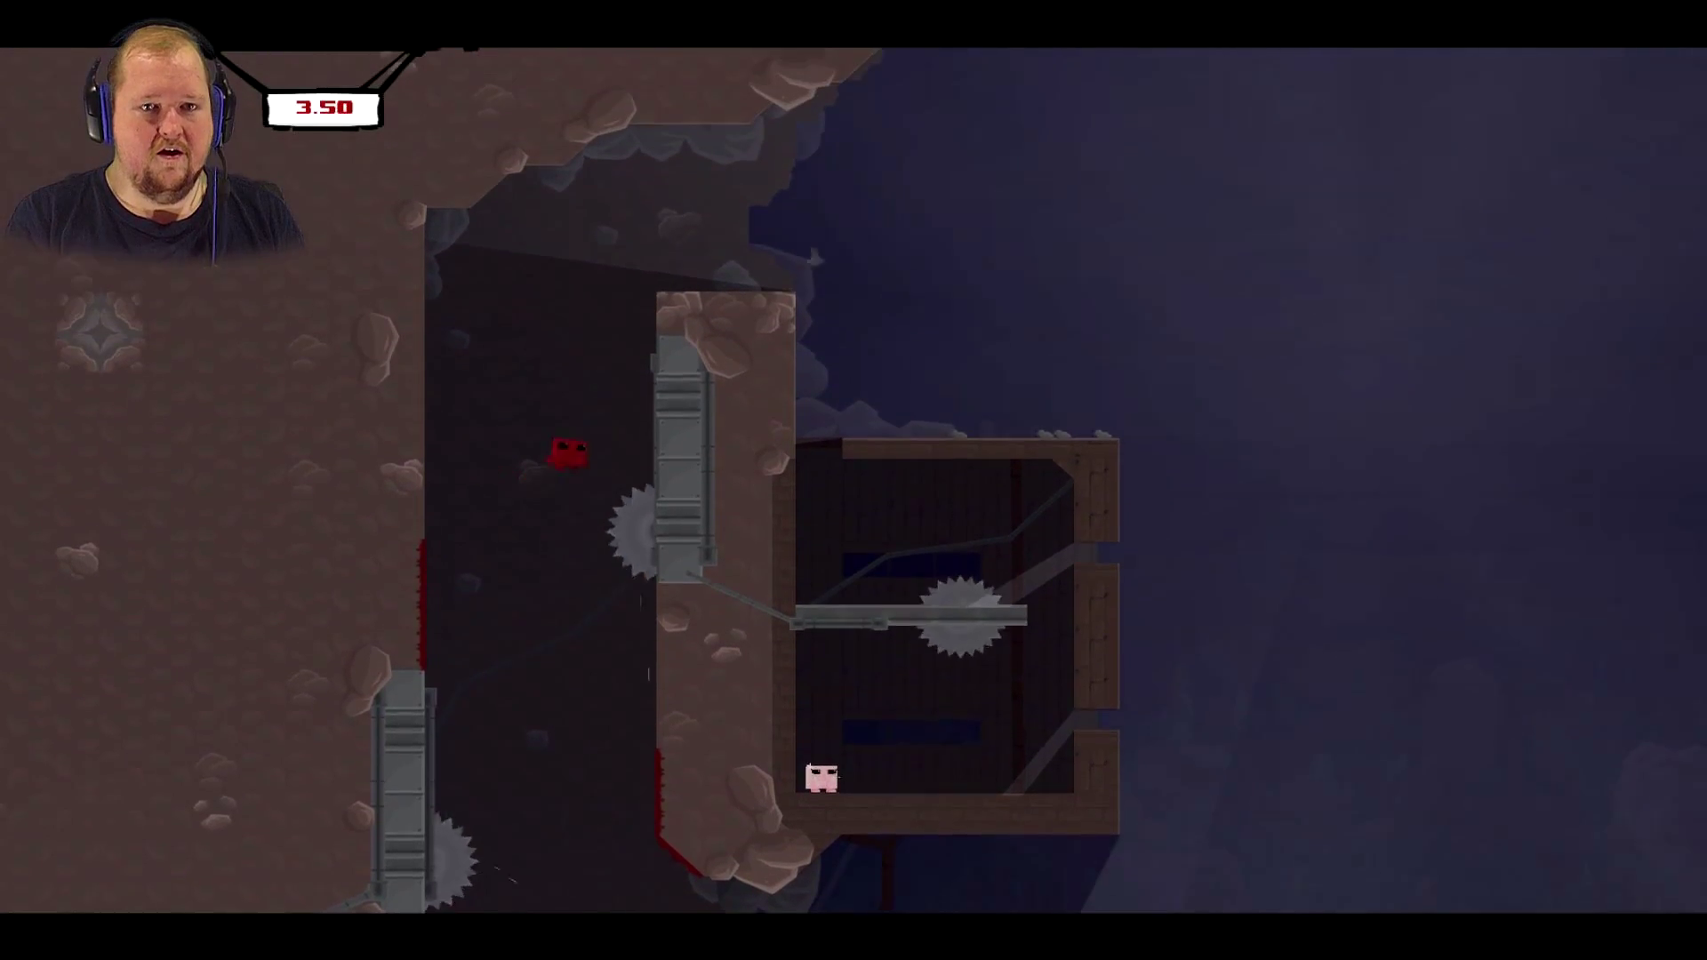
pyautogui.press('Left')
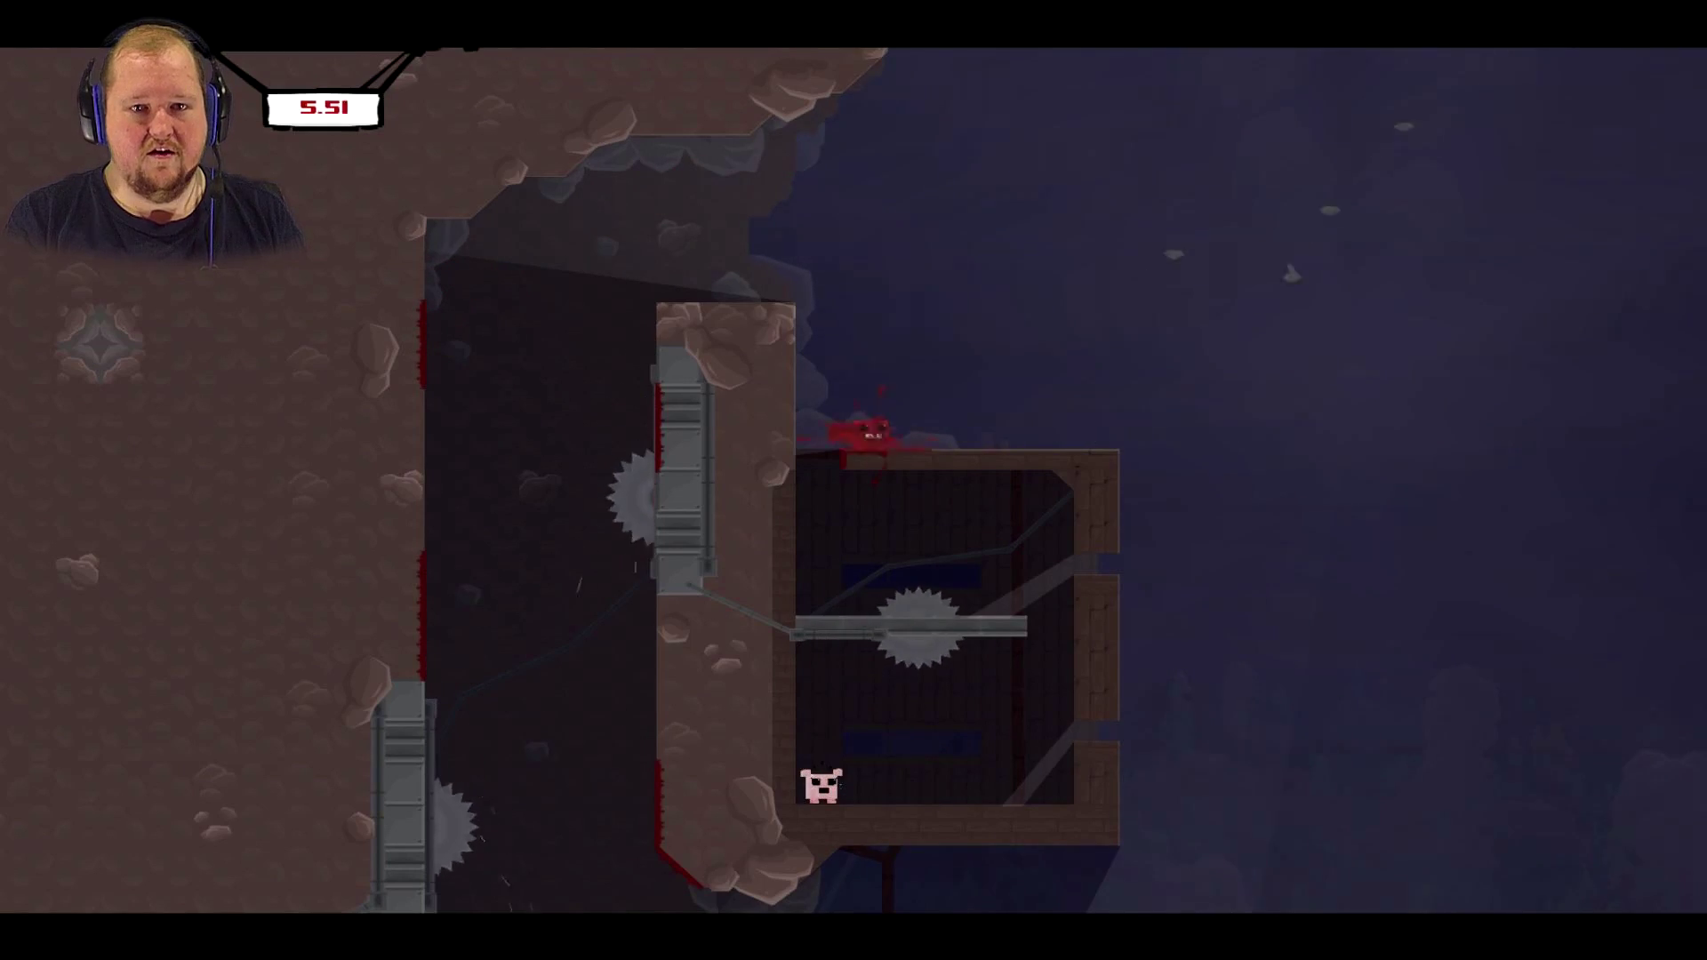
pyautogui.press('Left')
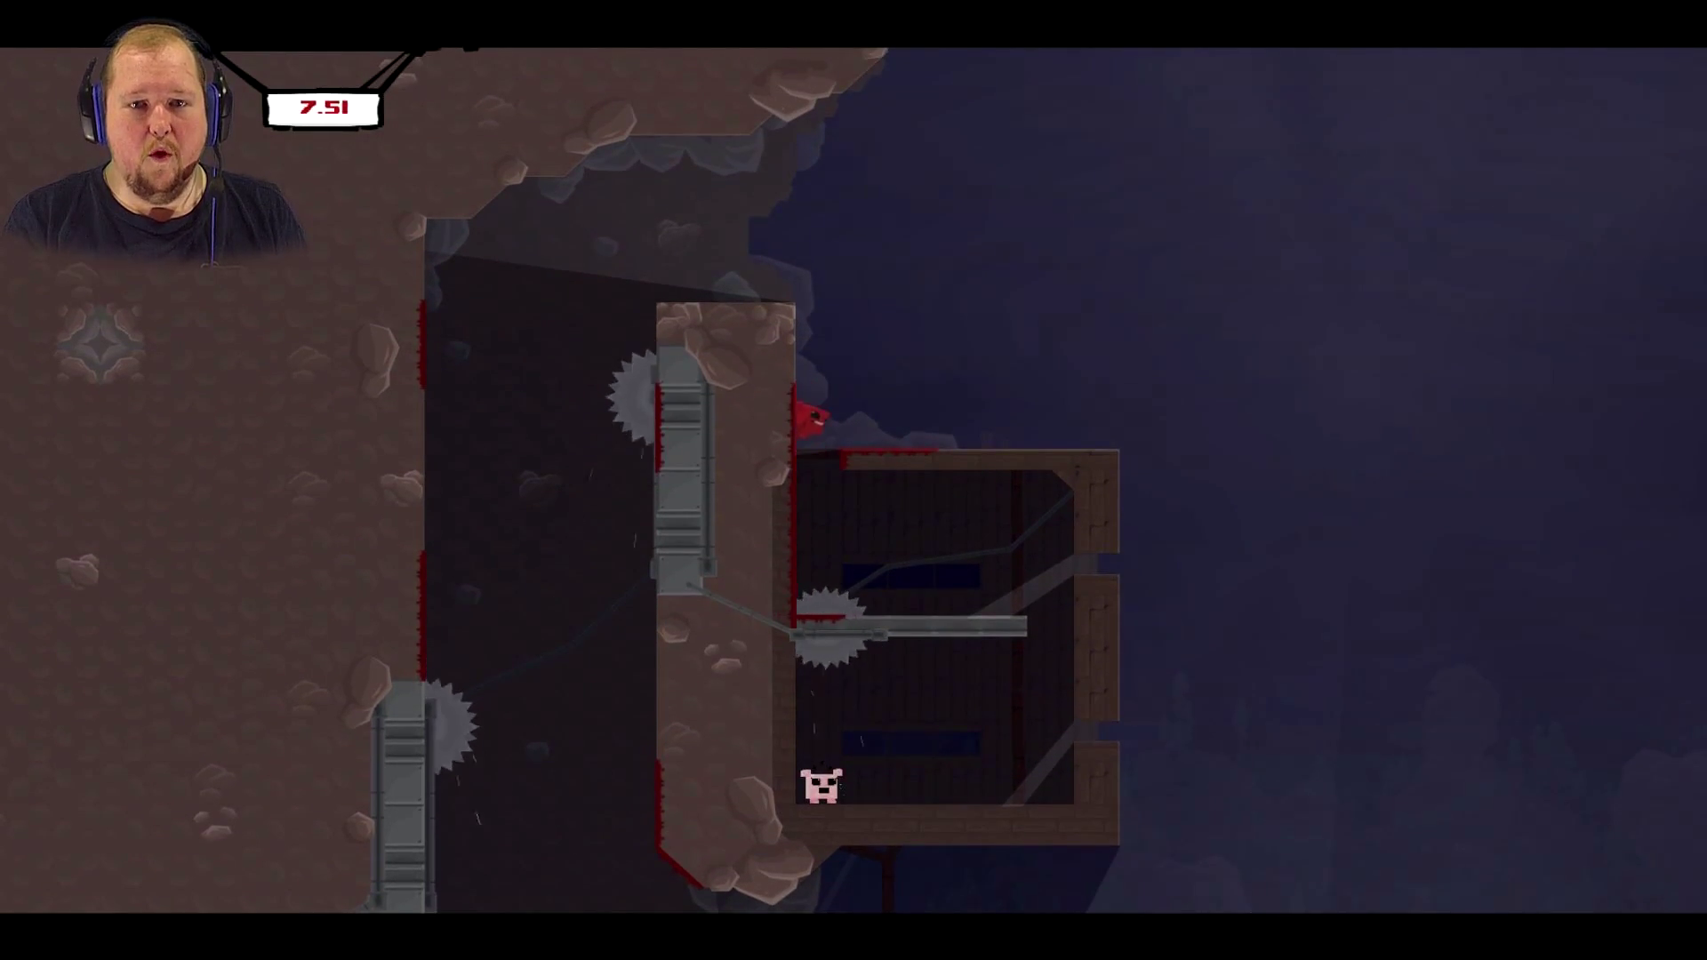
pyautogui.press('Right')
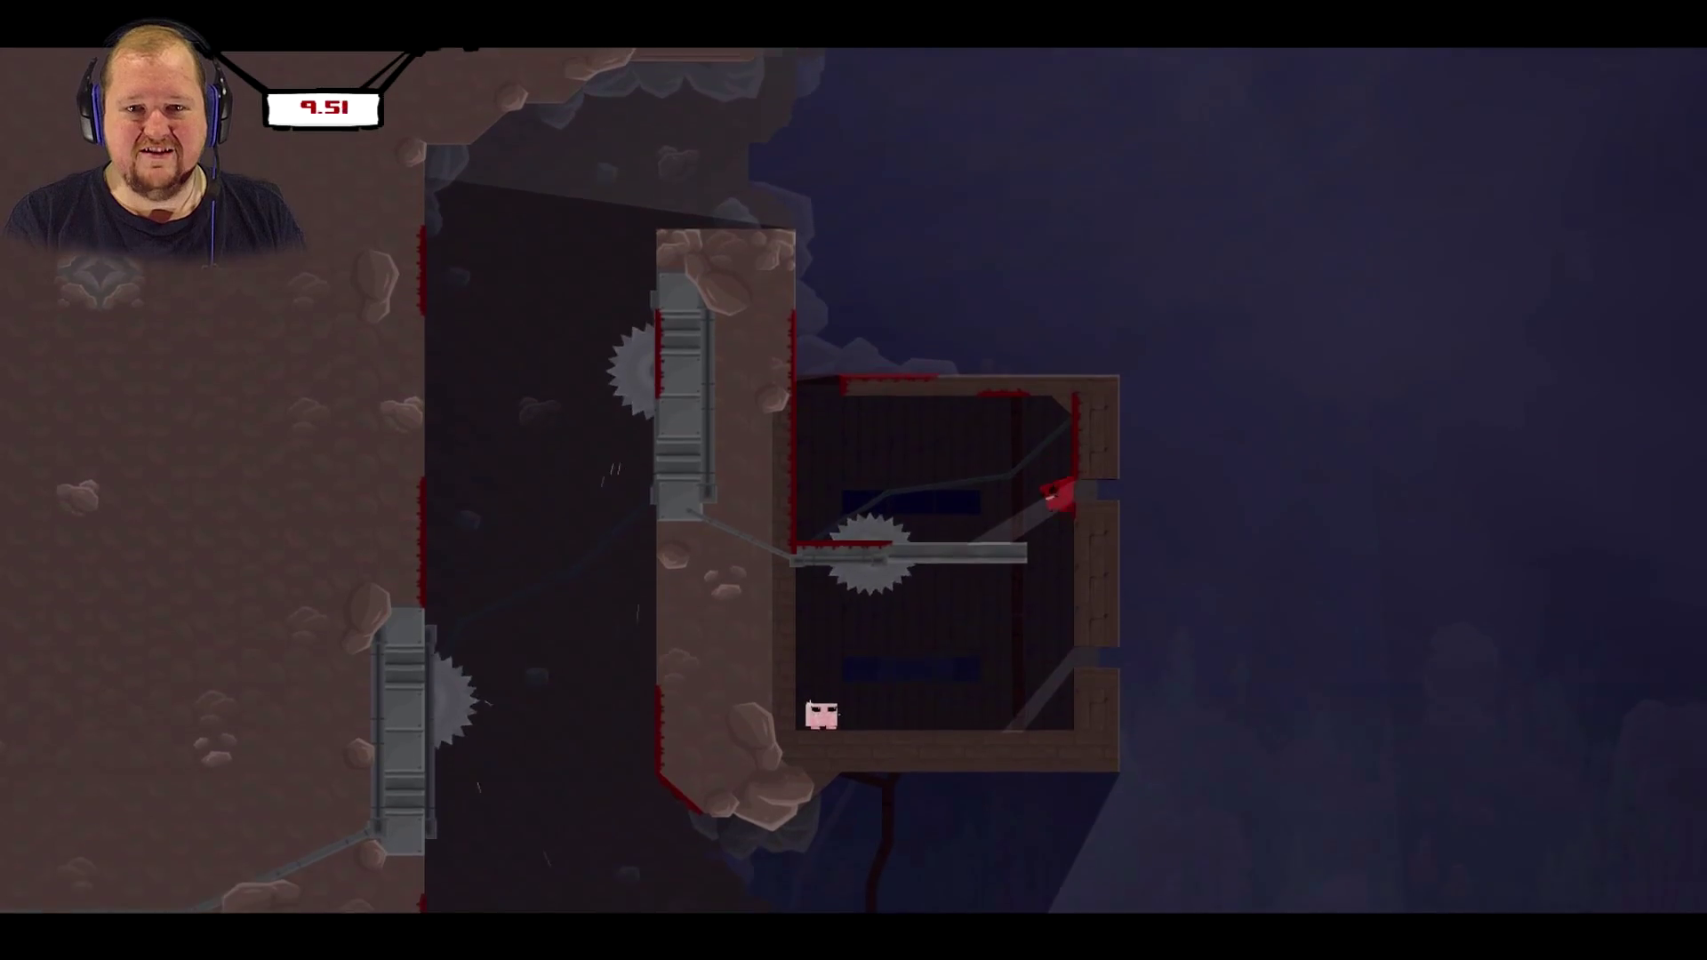
pyautogui.press('Left')
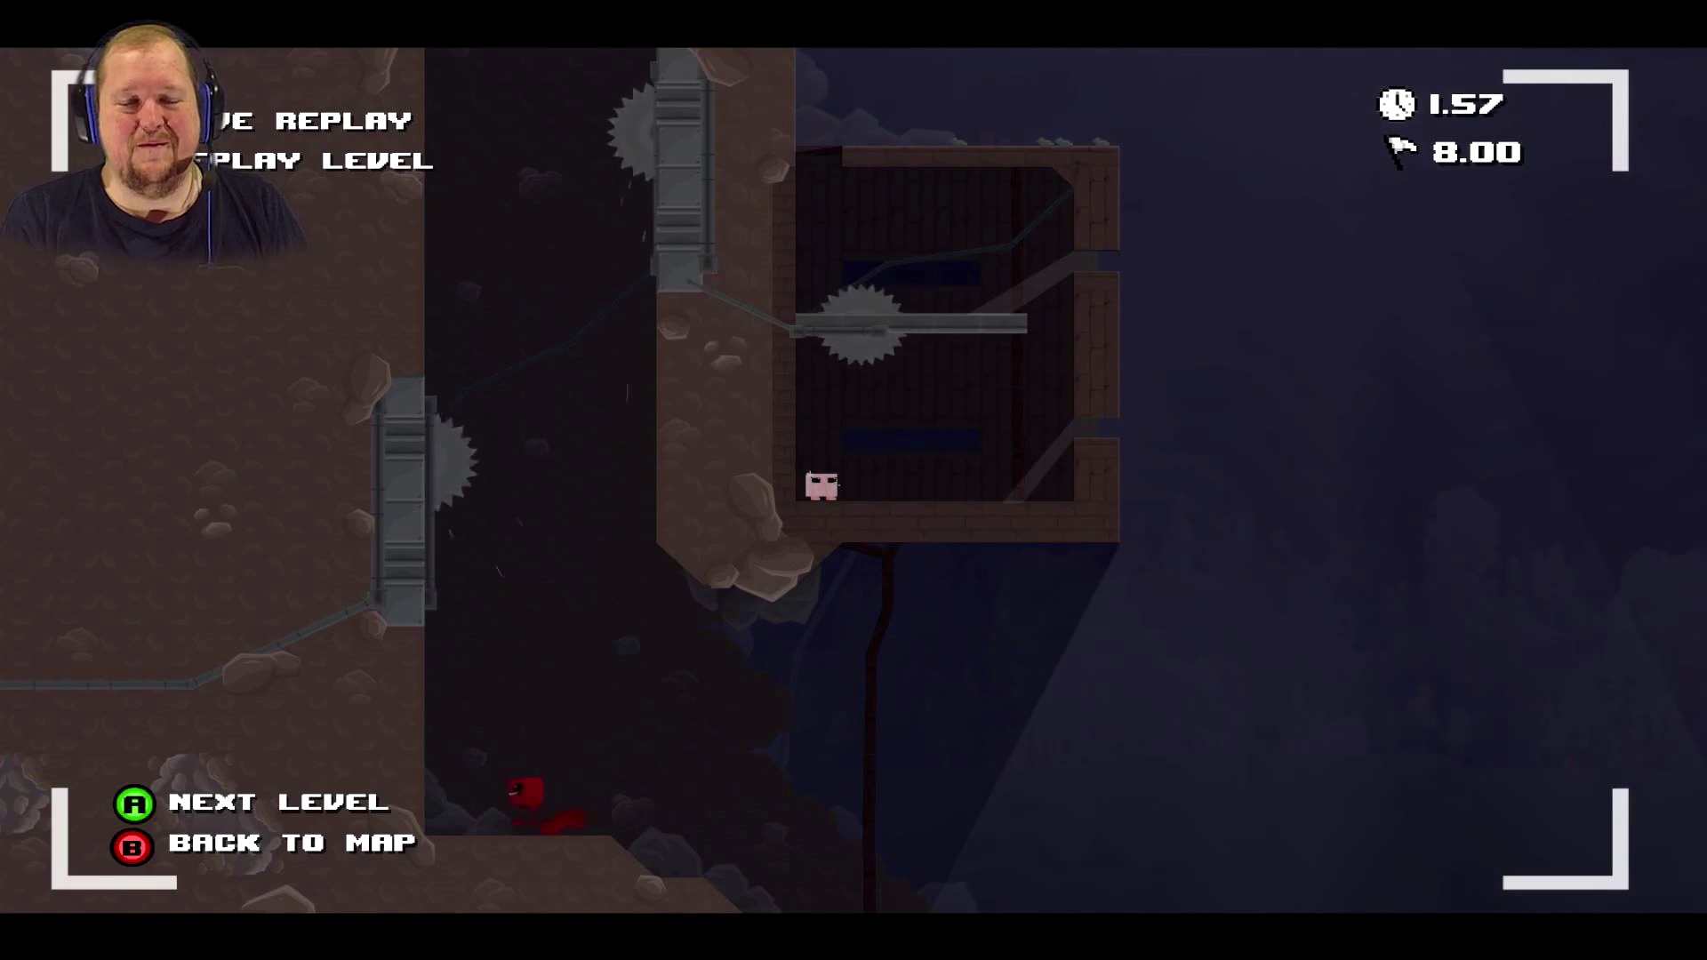
# - Start Cactus Jumper and climb to the upper platform, running right past the saws
pyautogui.press('Return')
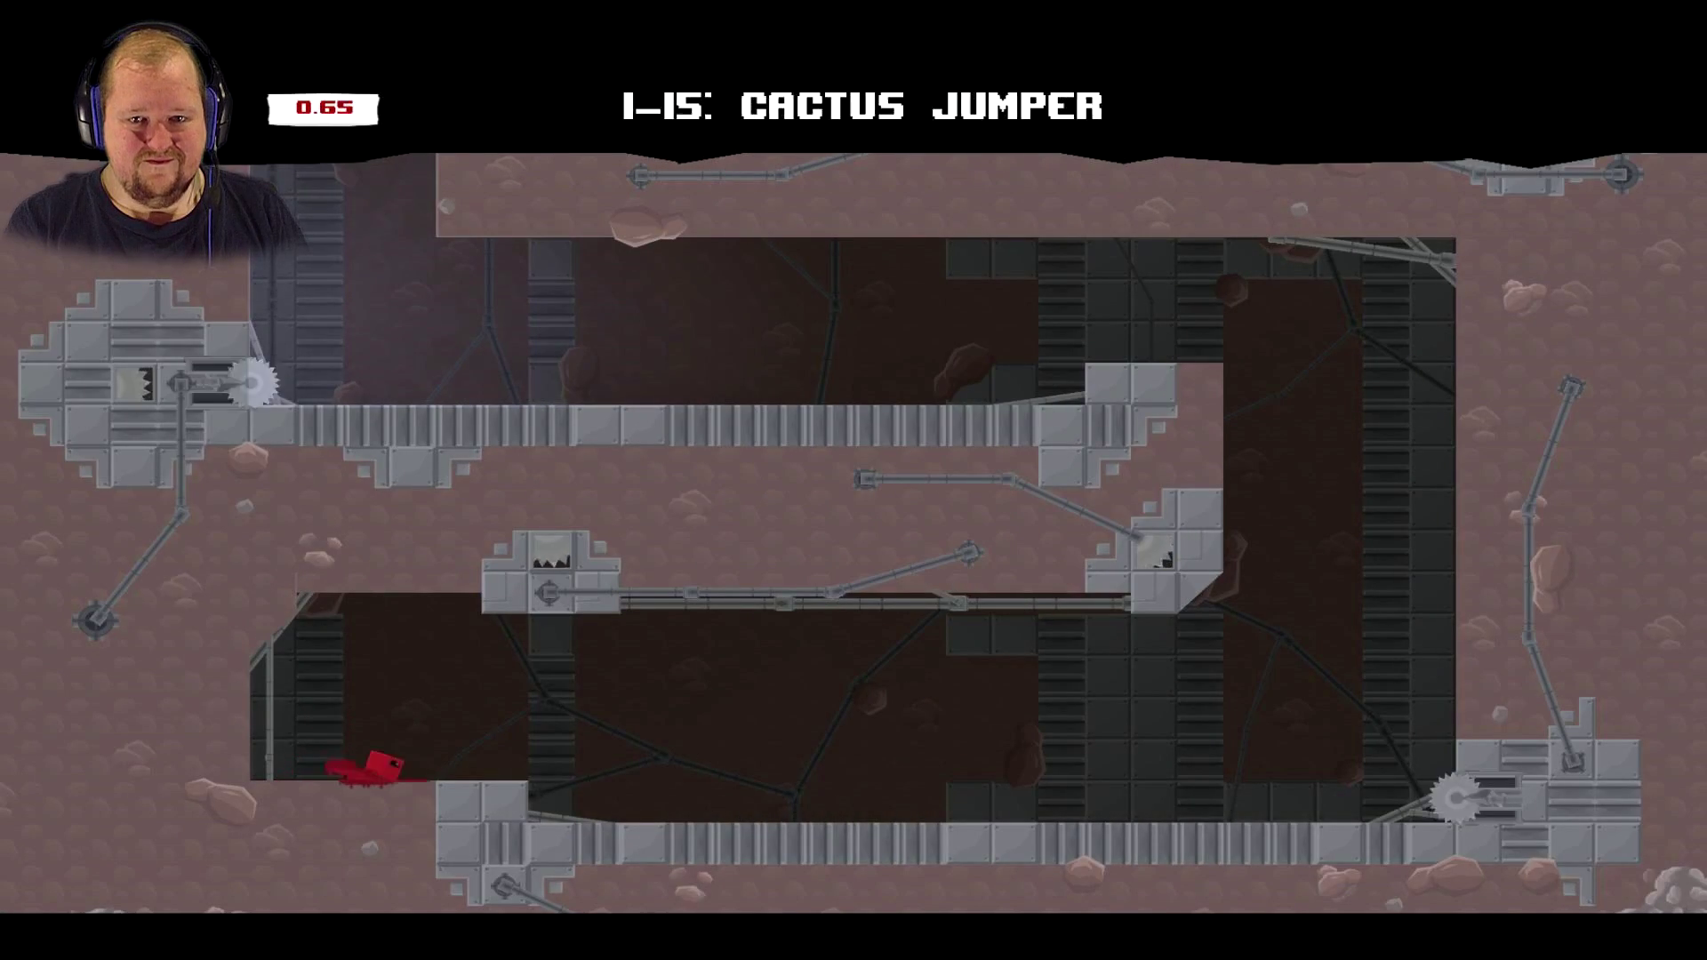
pyautogui.press('Right')
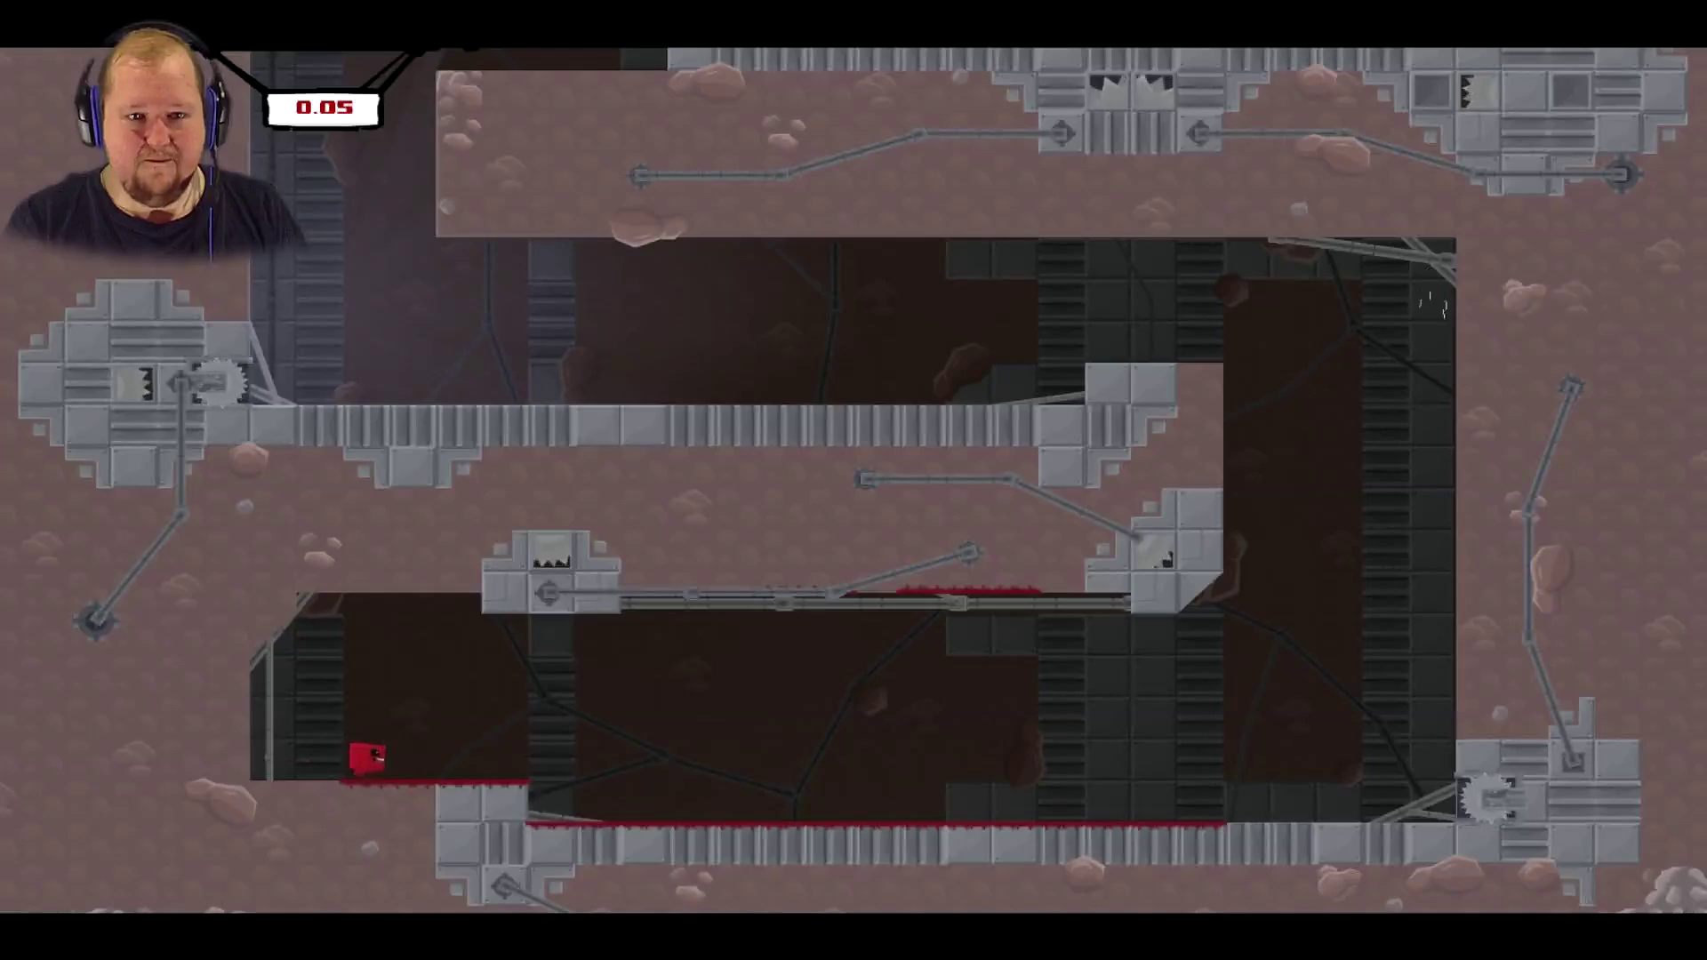
pyautogui.press('space')
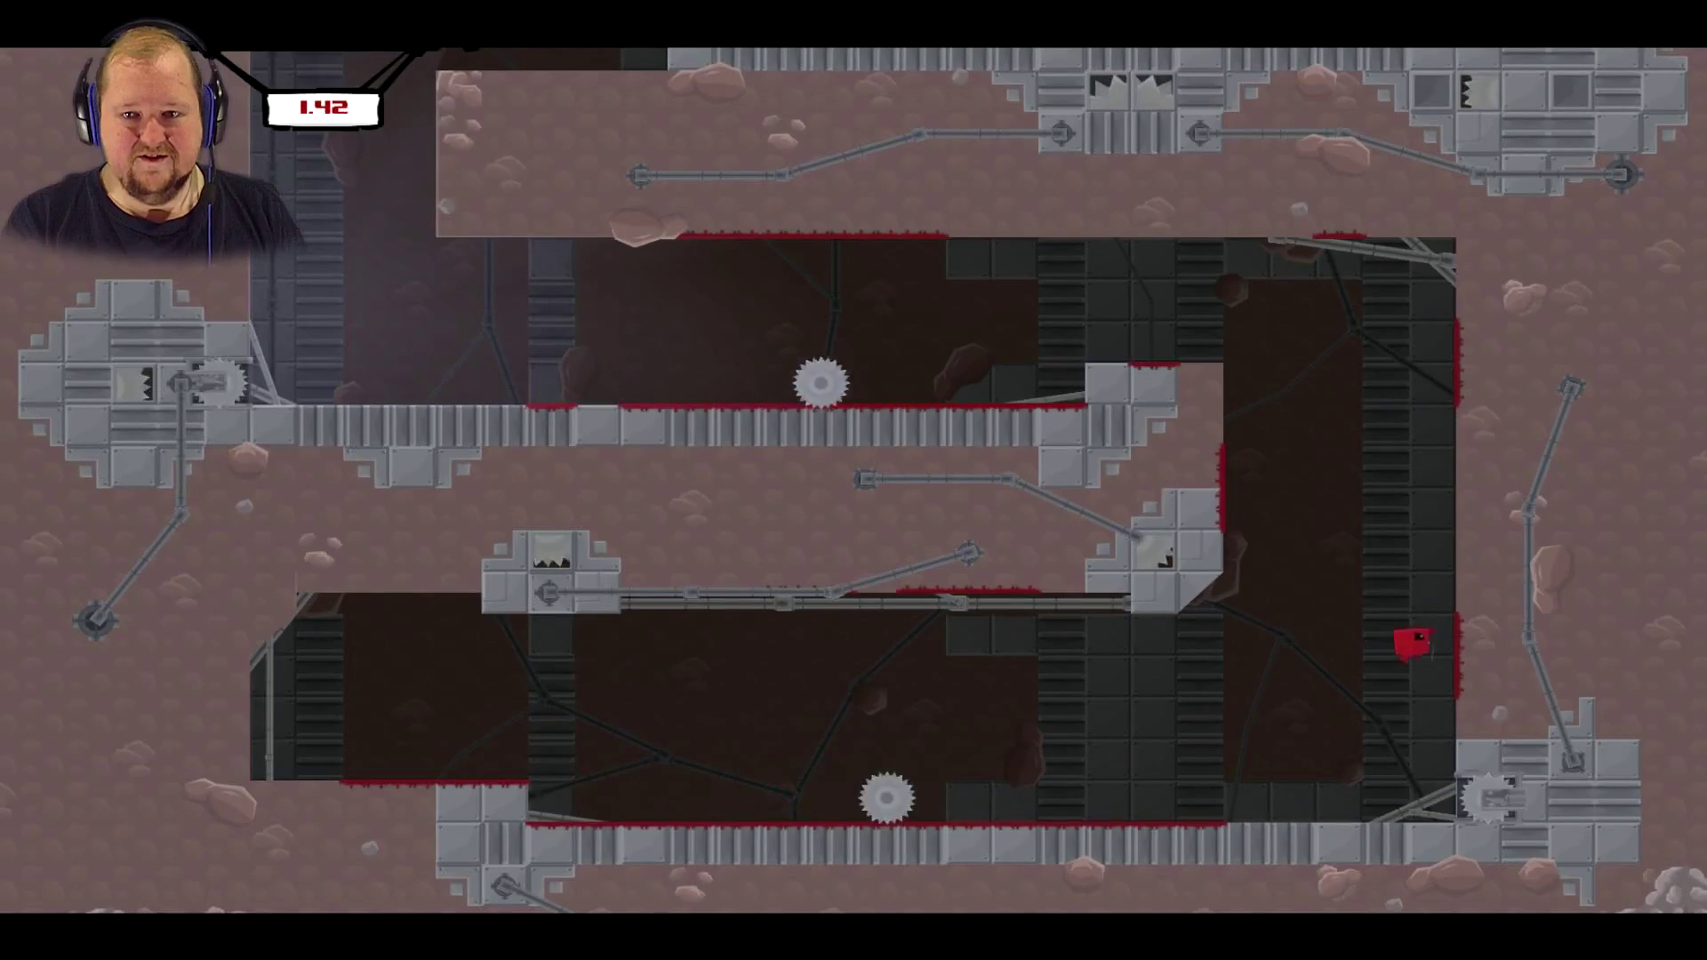
pyautogui.press('space')
pyautogui.press('Left')
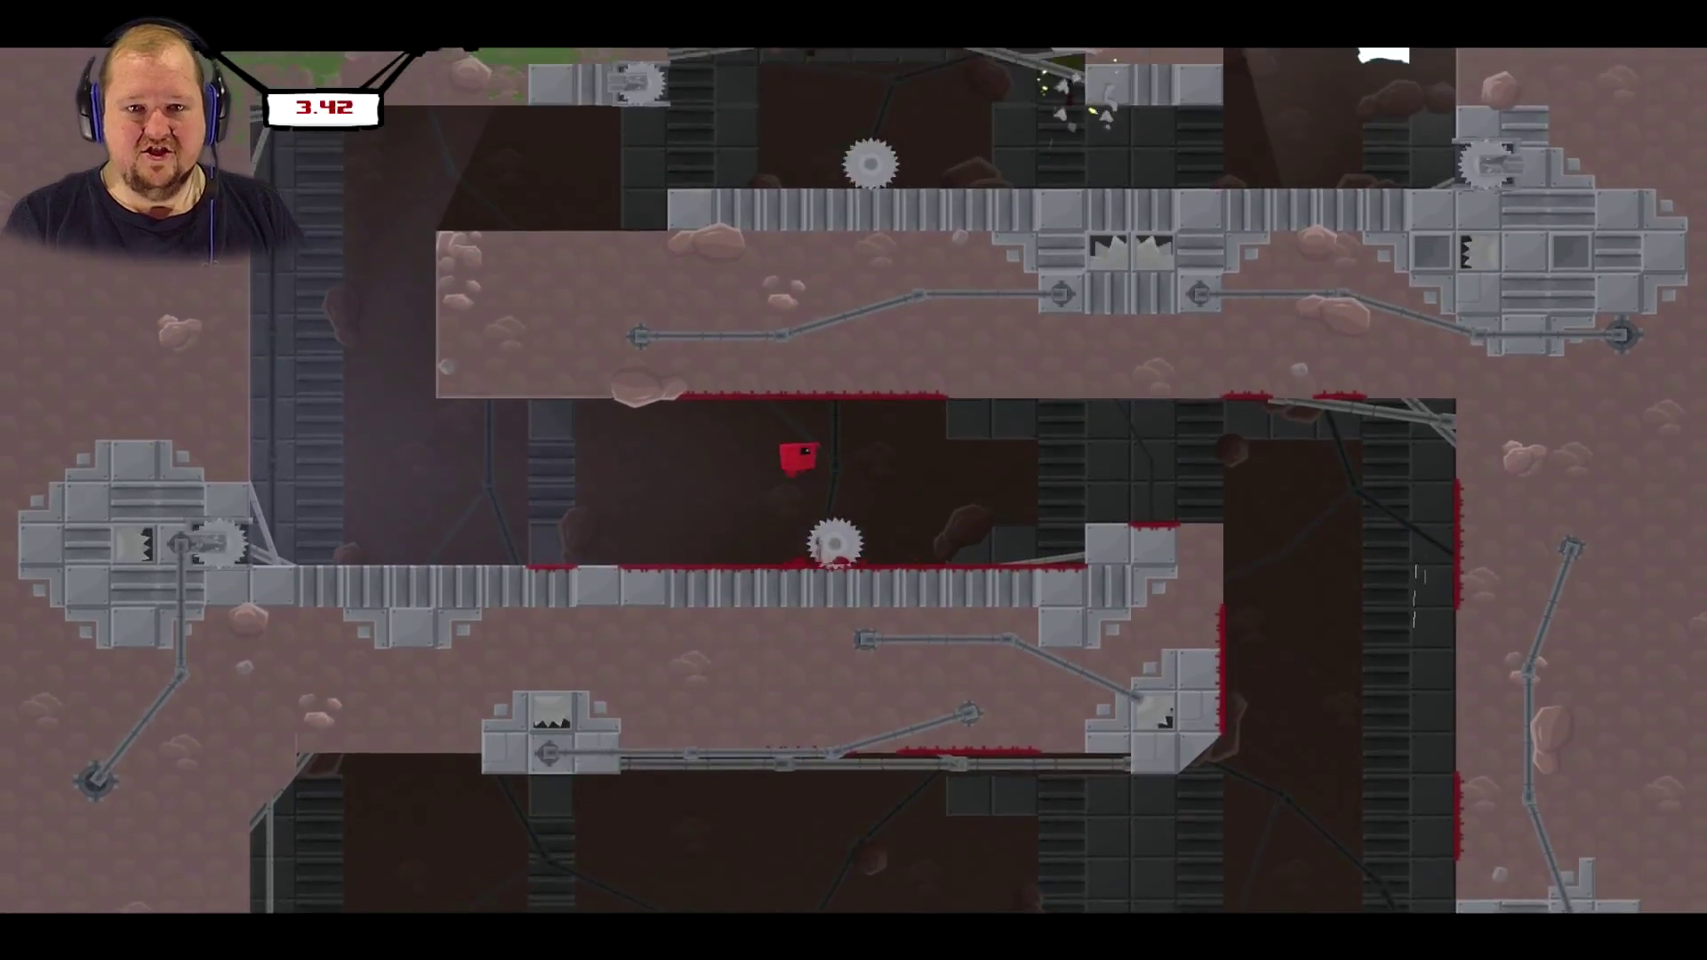
pyautogui.press('Left')
pyautogui.press('space')
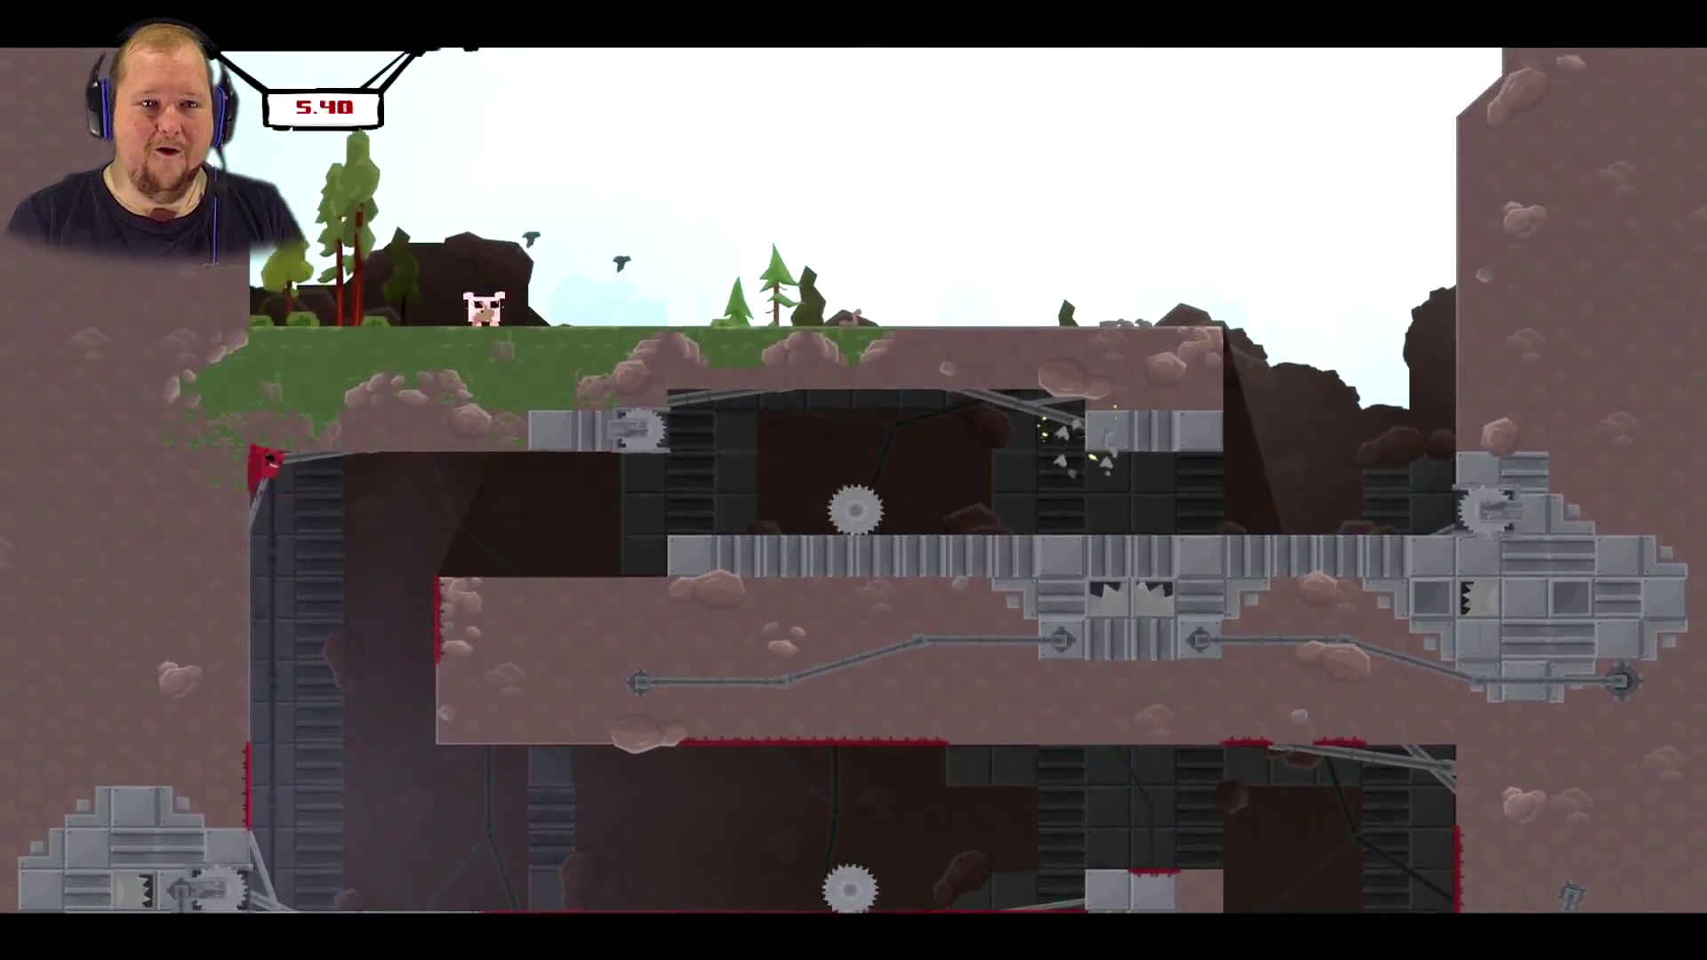
pyautogui.press('Right')
pyautogui.press('space')
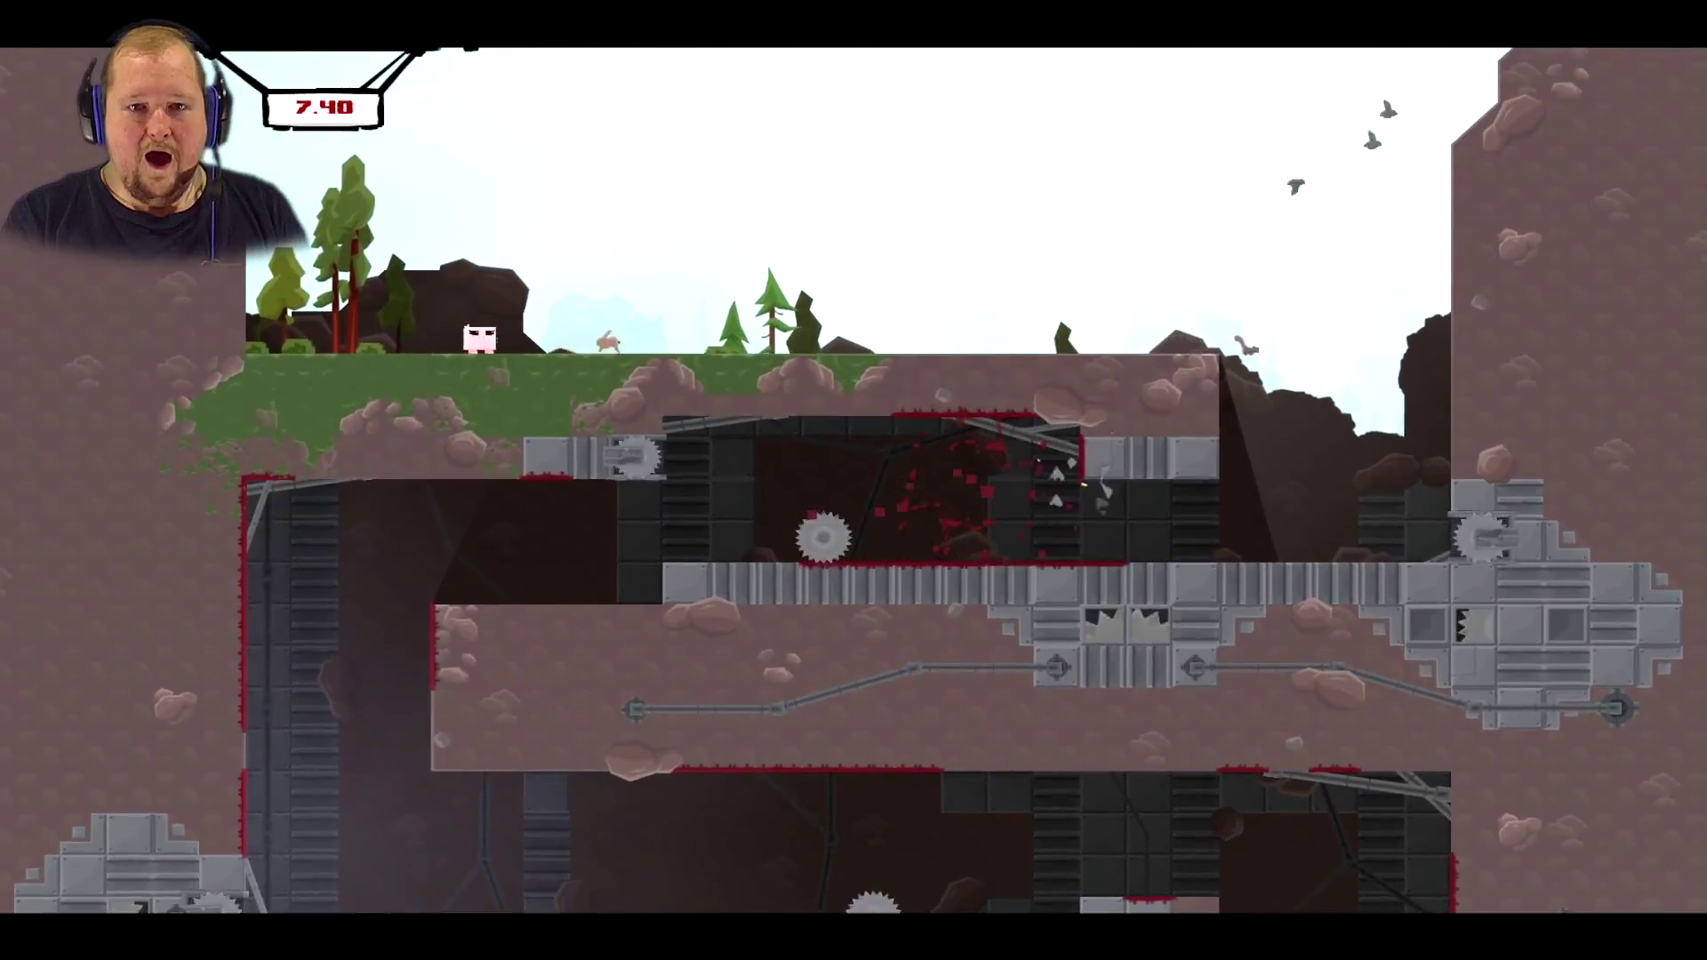
# - Retry Cactus Jumper from spawn, climbing the right shaft and left wall to the upper platform
pyautogui.press('Right')
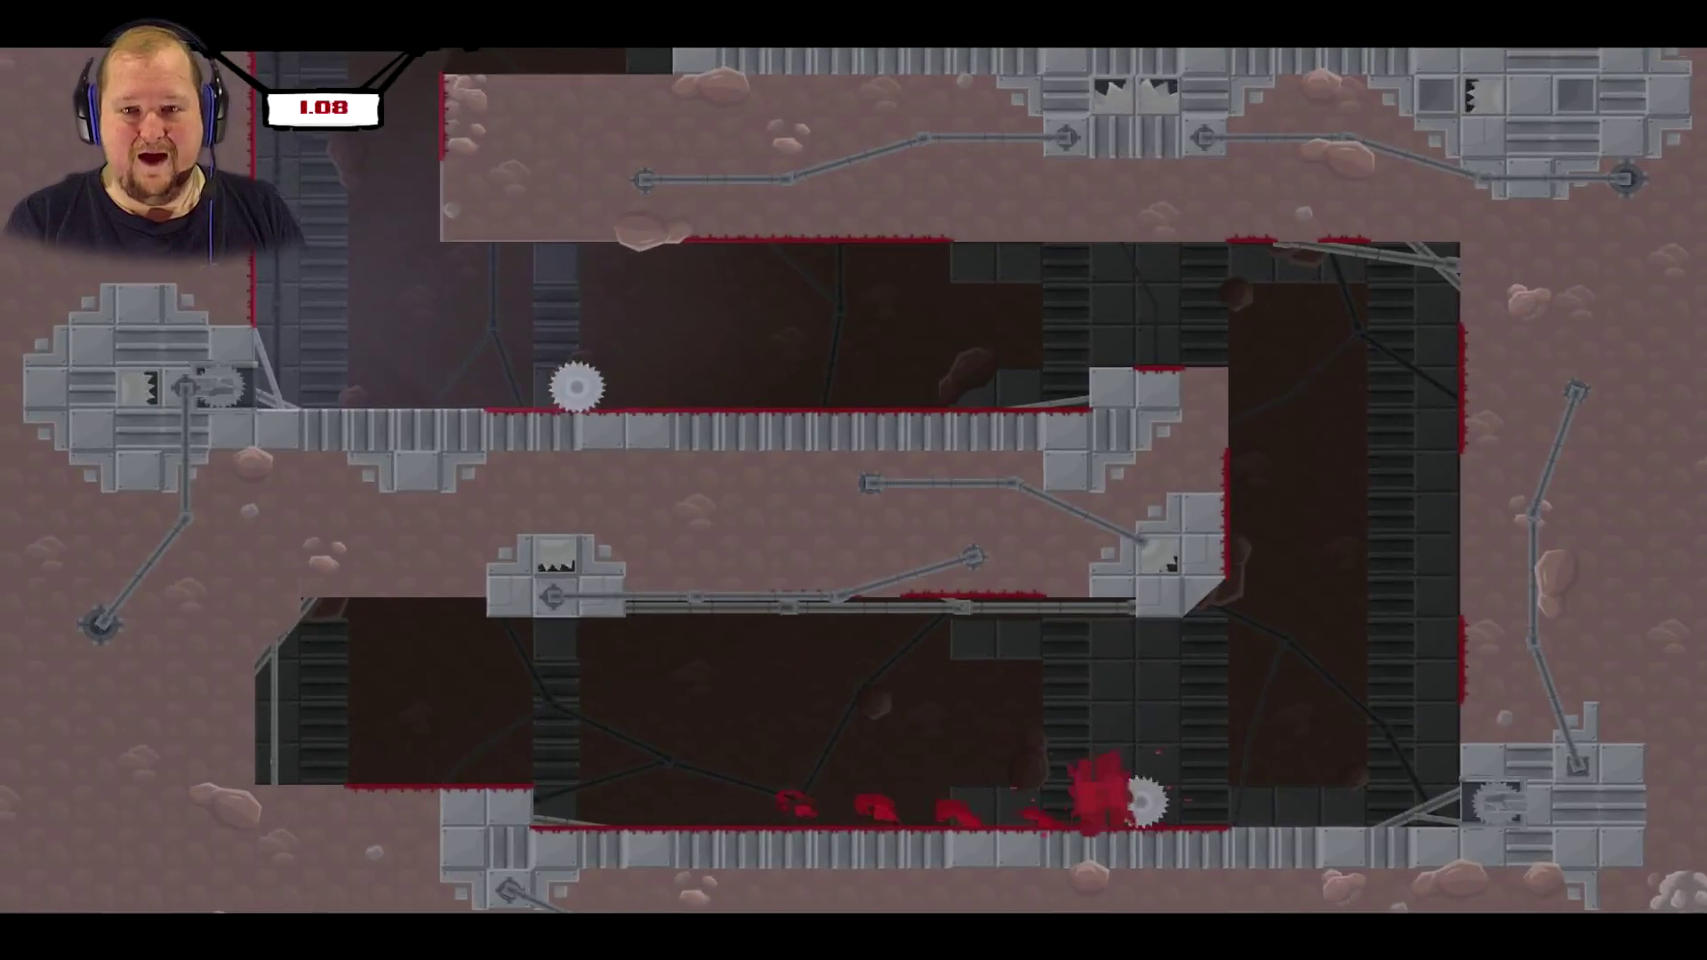
pyautogui.press('space')
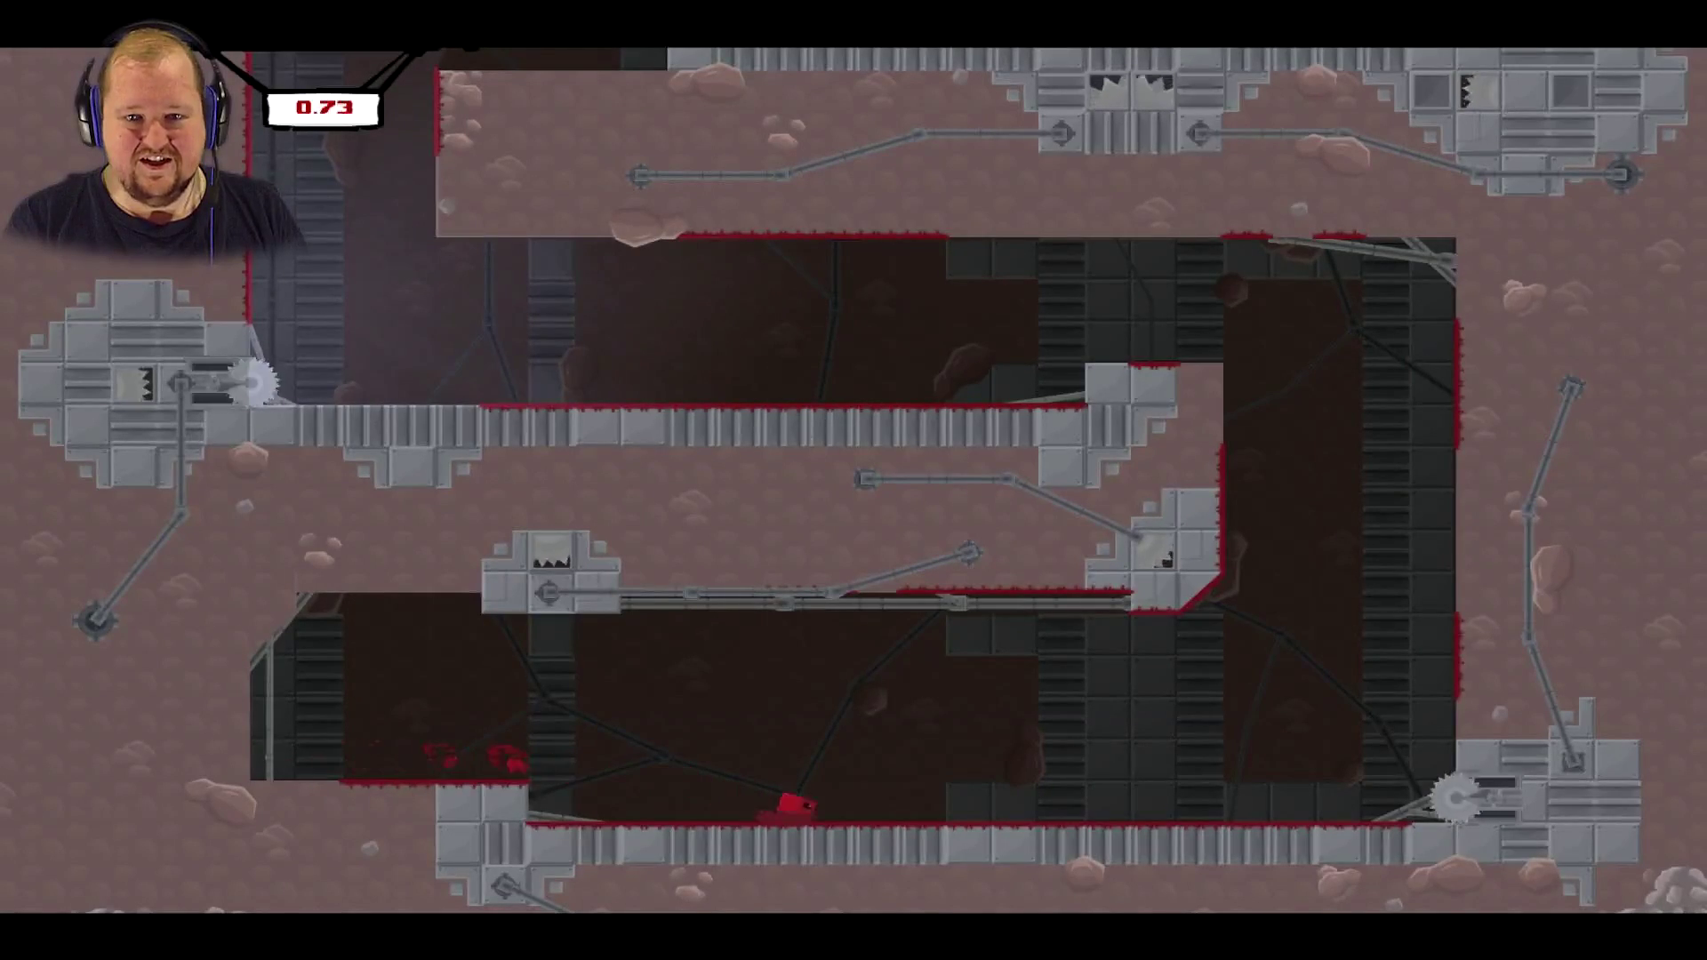
pyautogui.press('Left')
pyautogui.press('space')
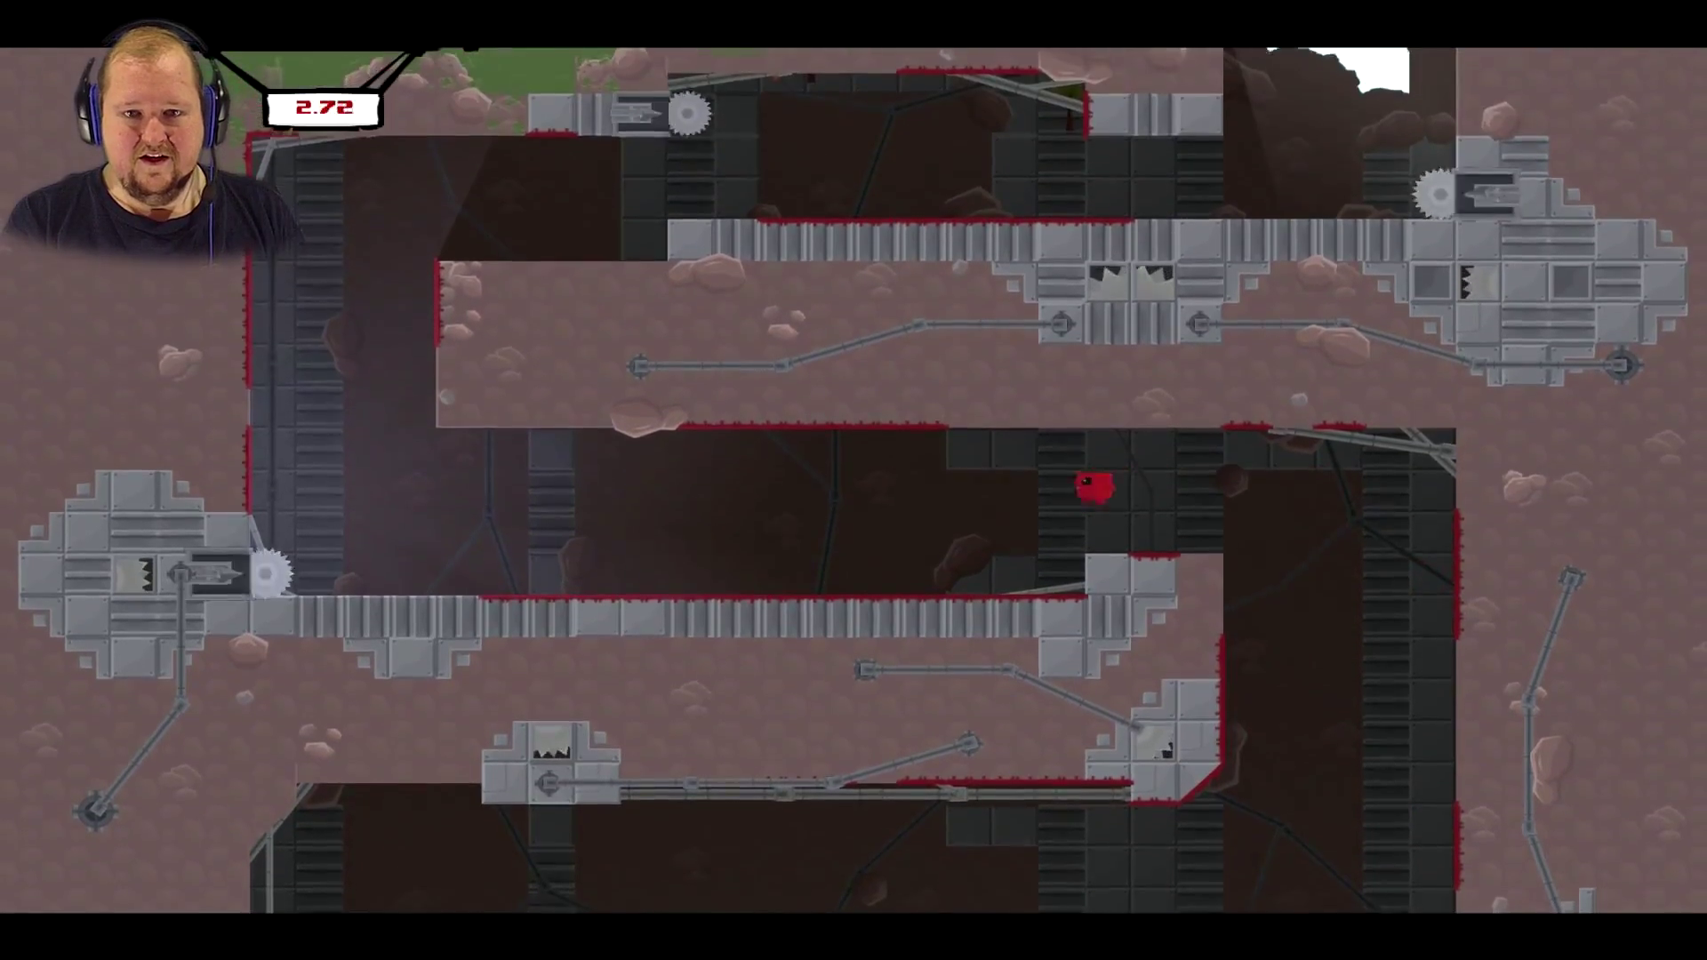
pyautogui.press('space')
pyautogui.press('Right')
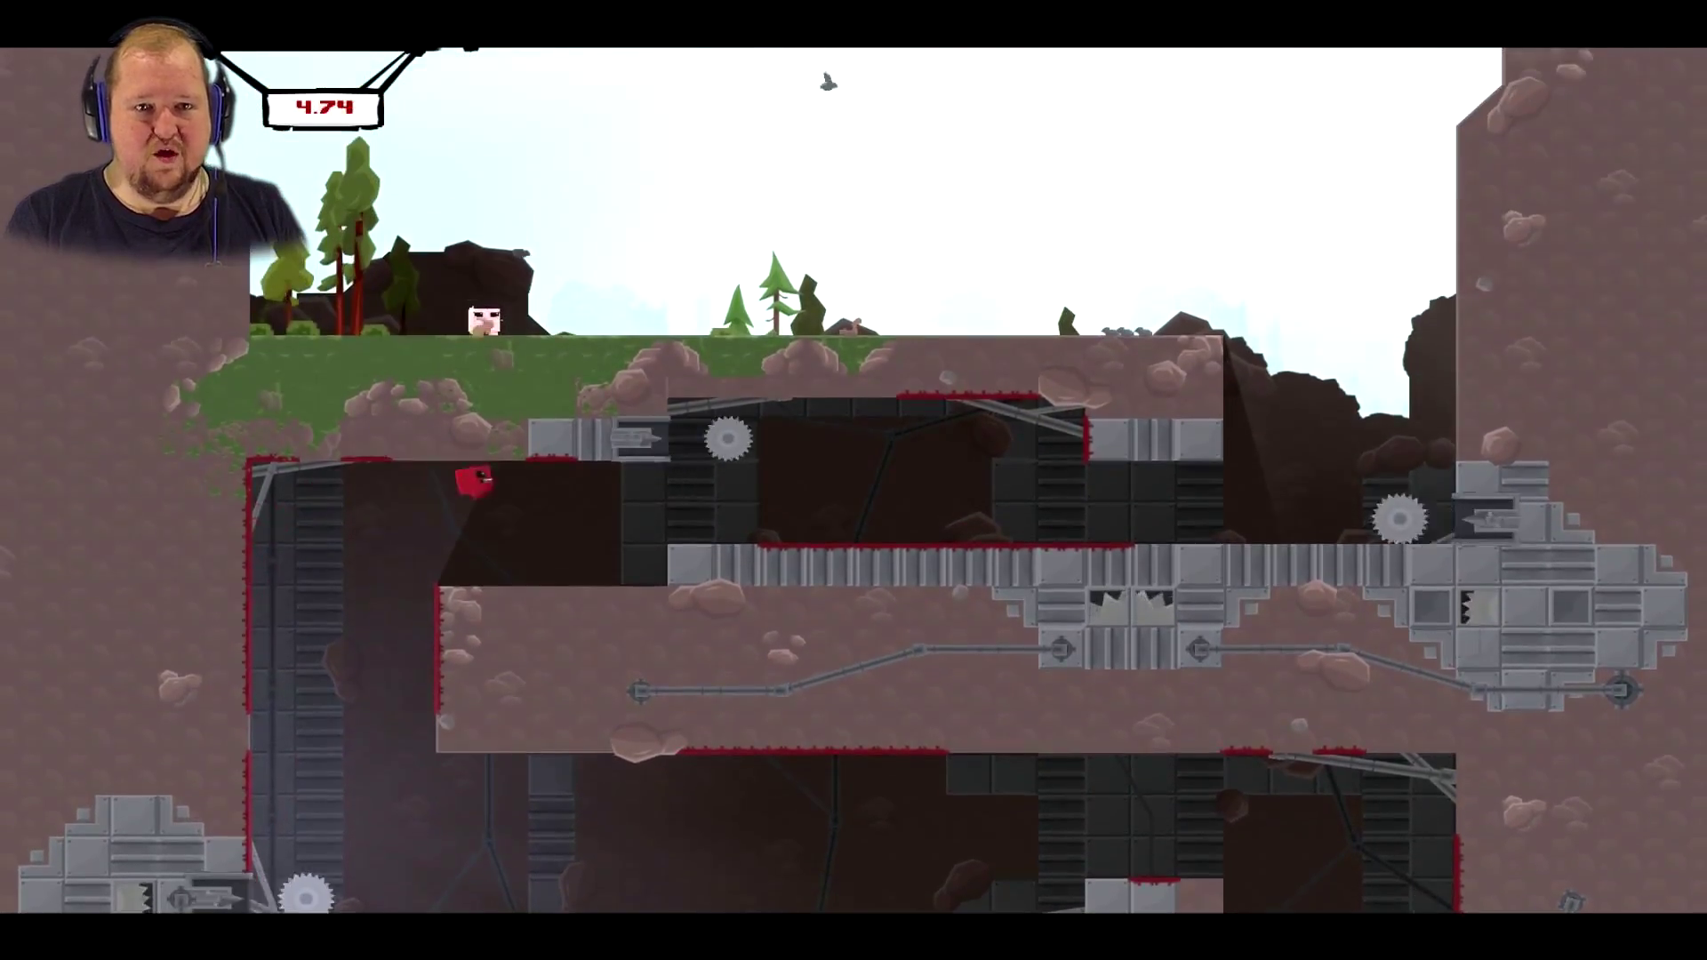
pyautogui.press('Right')
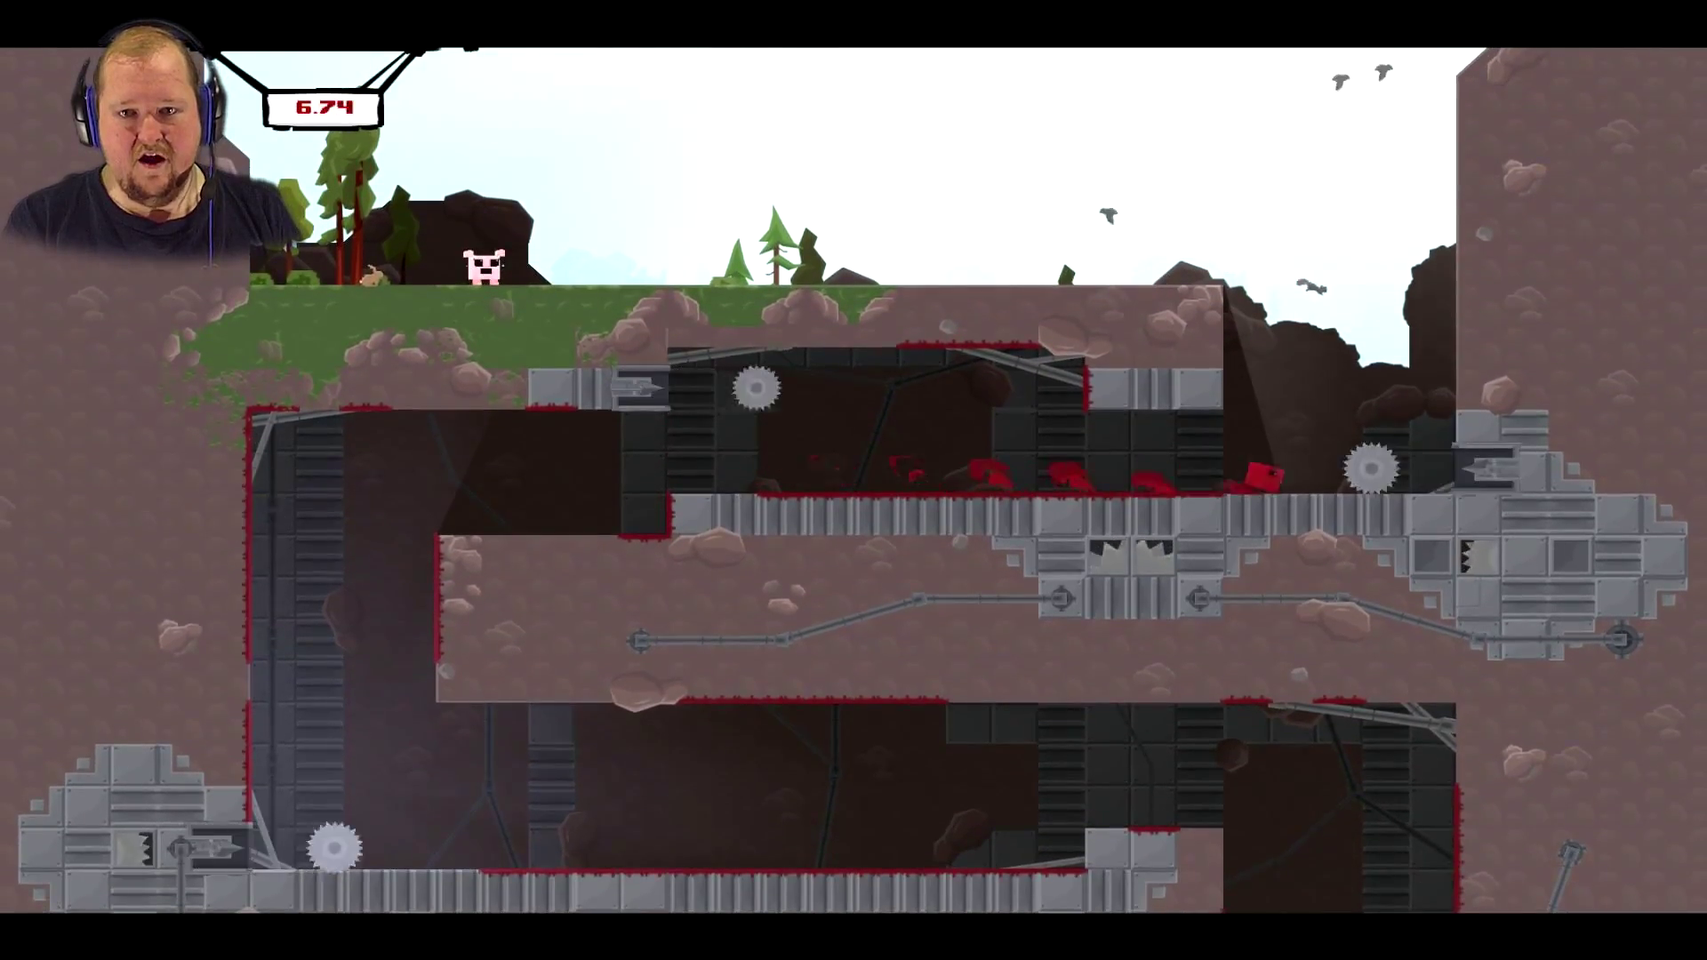
pyautogui.press('space')
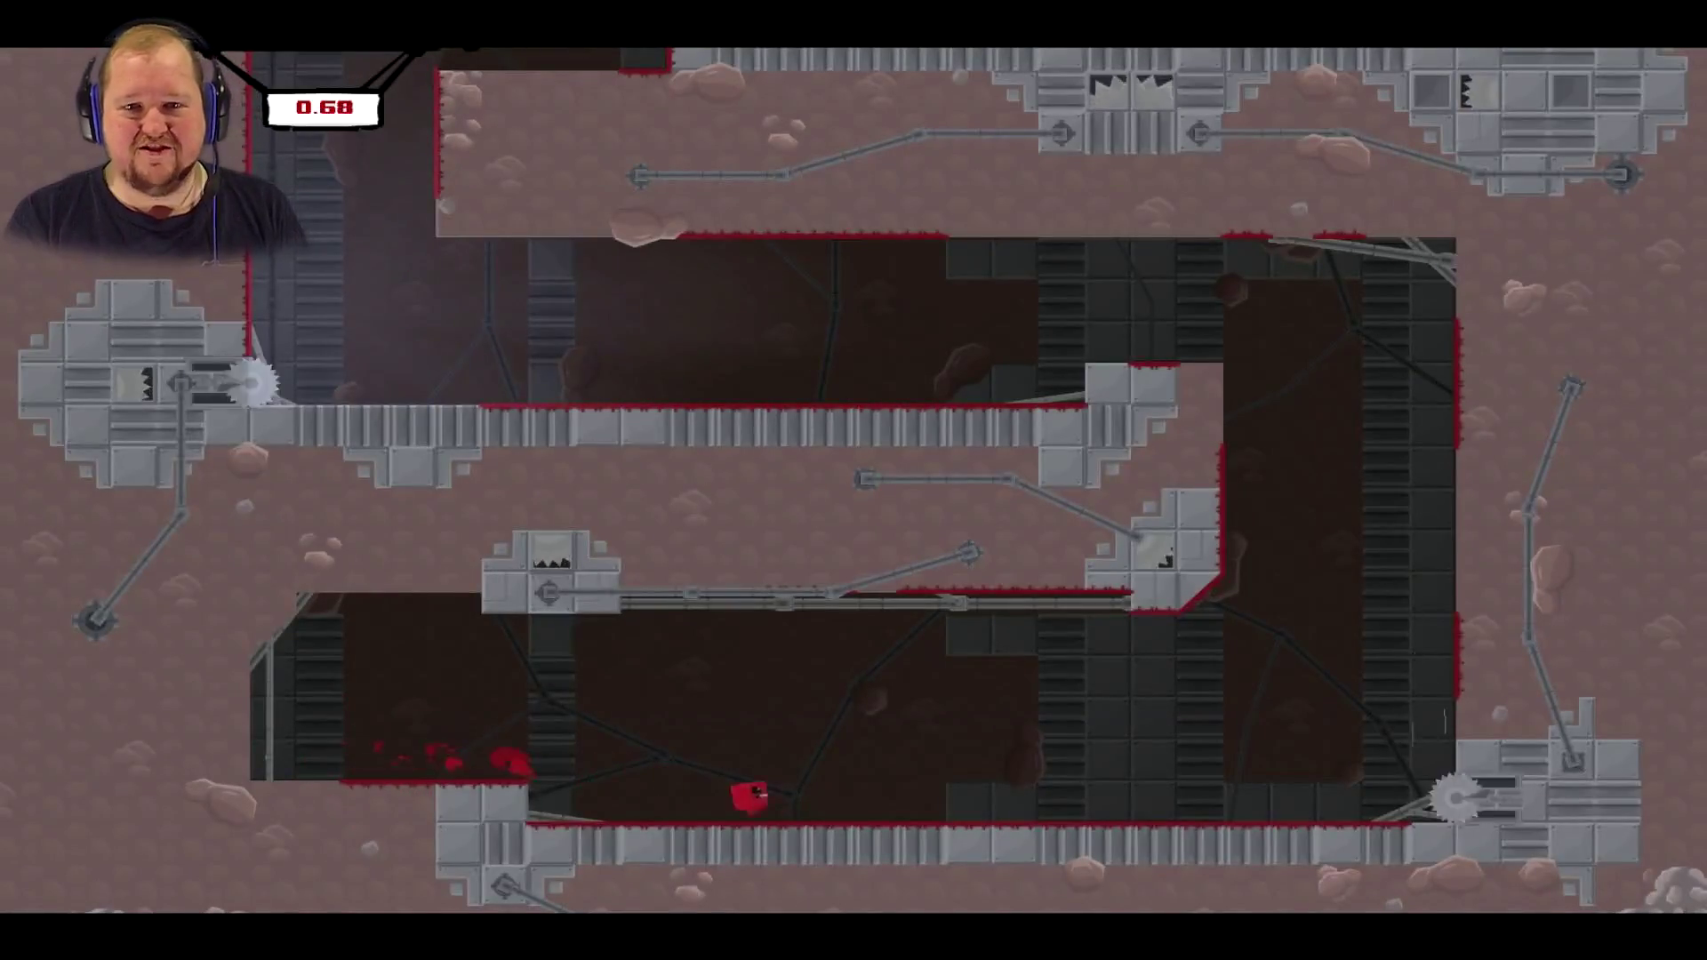
# - Run left along the bottom corridor and wall-jump up the shaft
pyautogui.press('Left')
pyautogui.press('space')
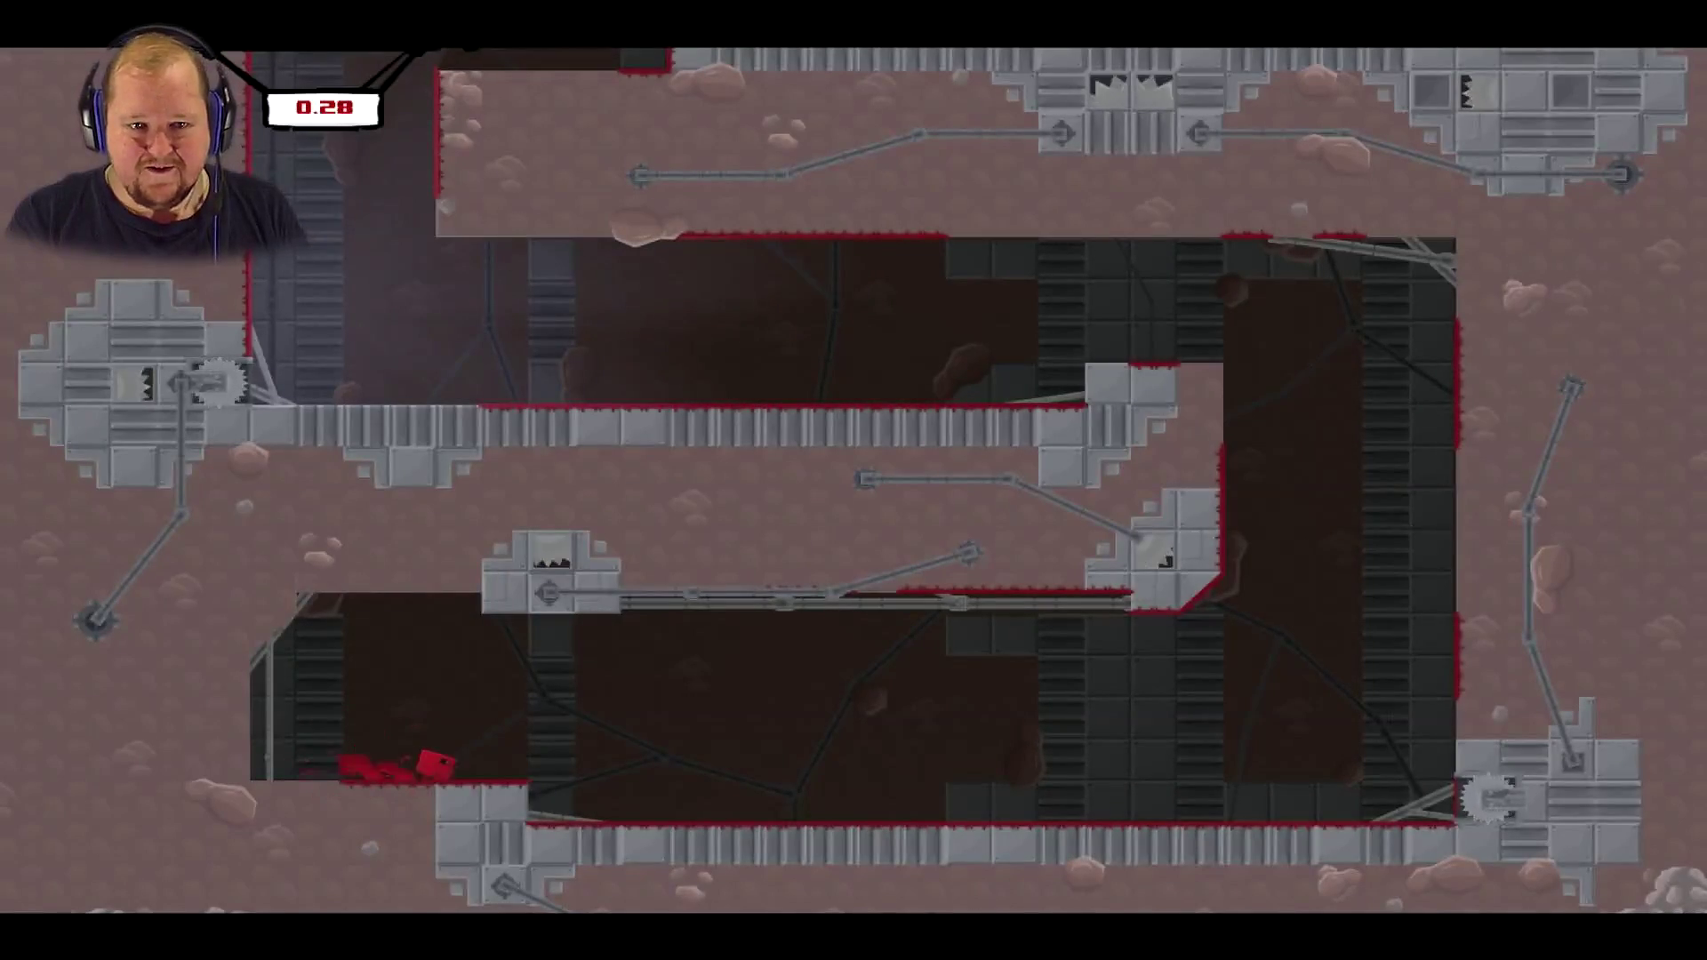
pyautogui.press('space')
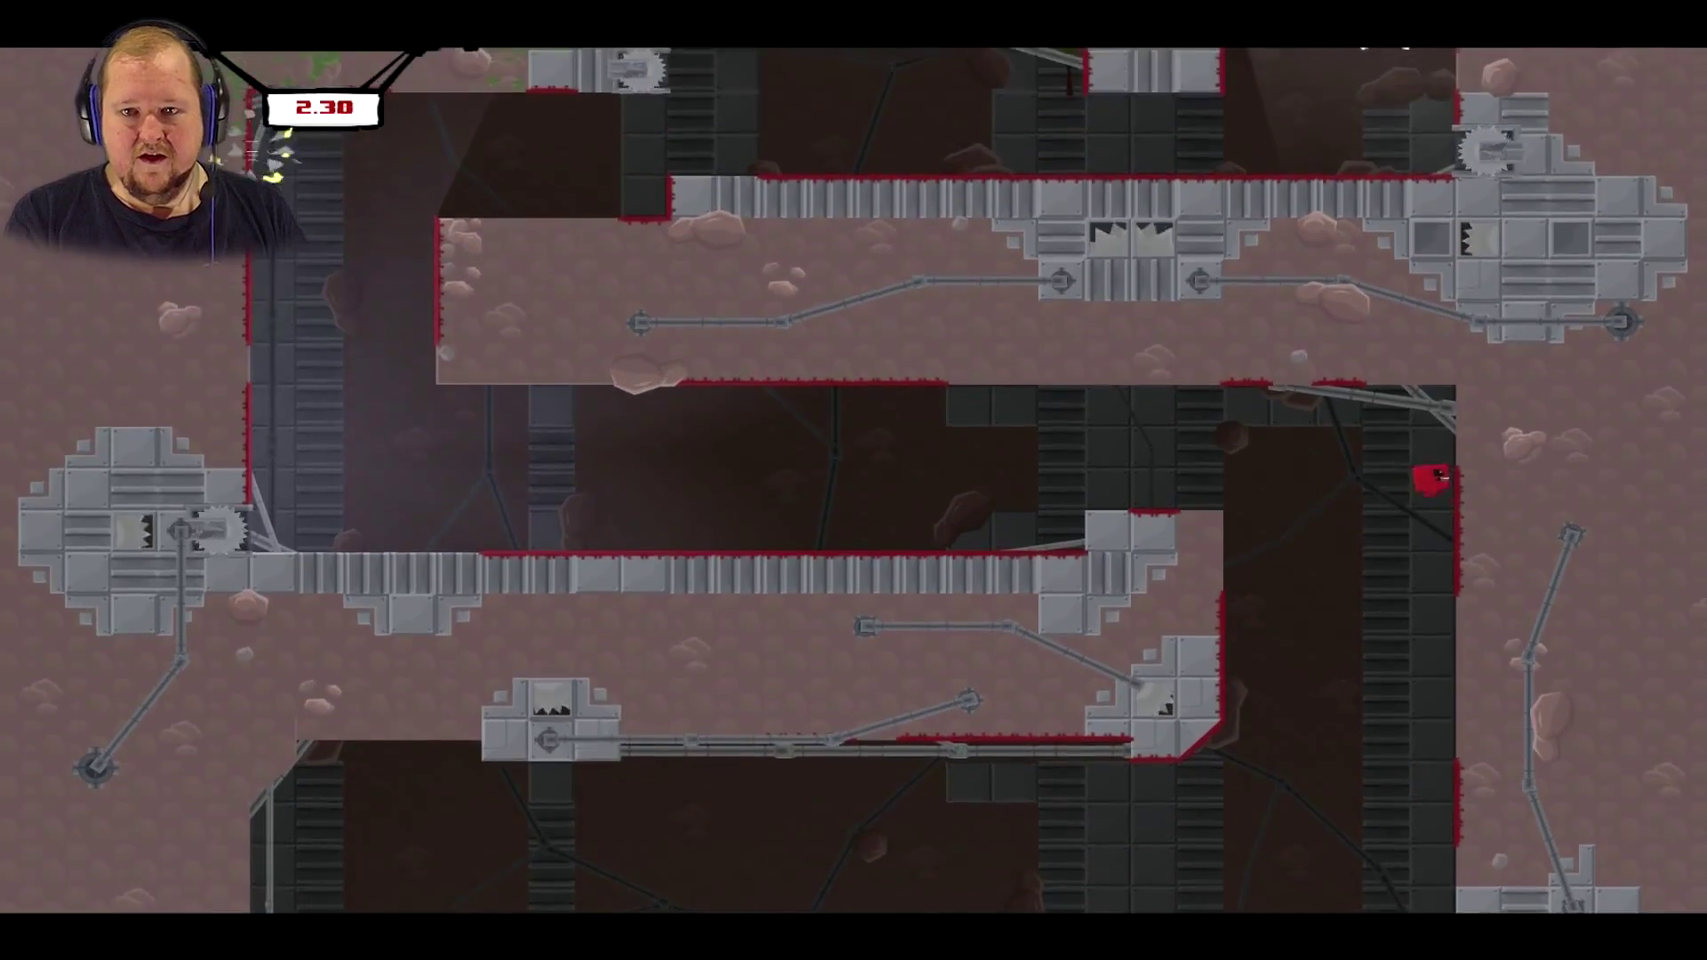
pyautogui.press('space')
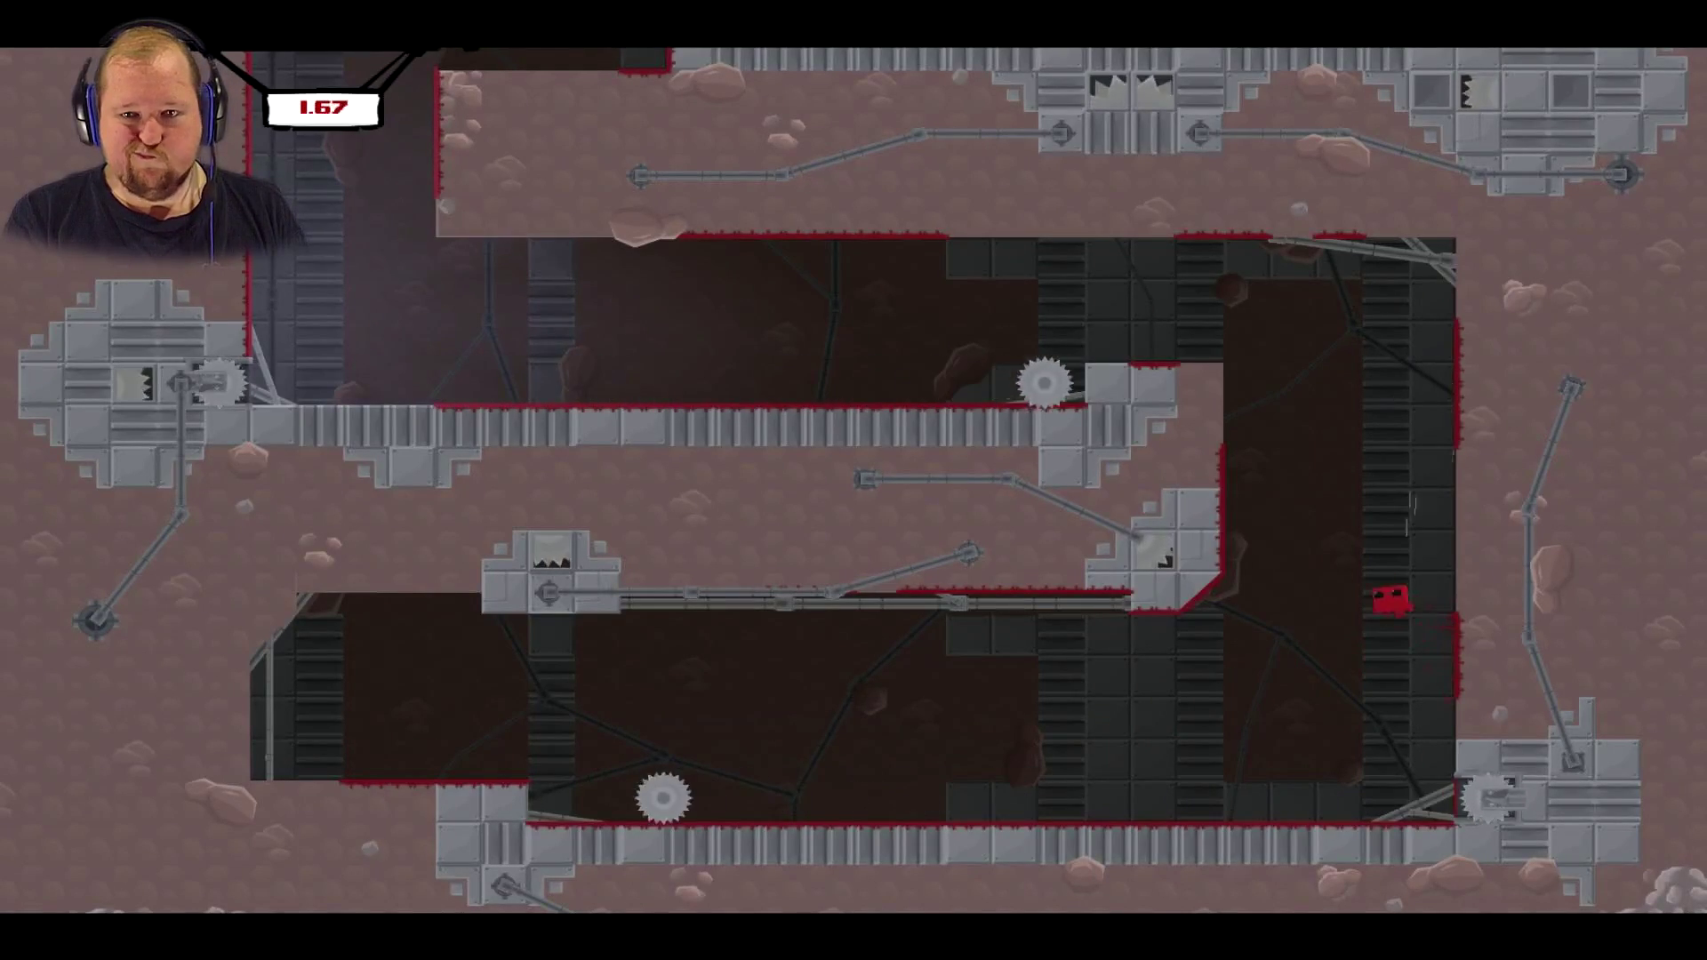
pyautogui.press('space')
pyautogui.press('space')
pyautogui.press('Left')
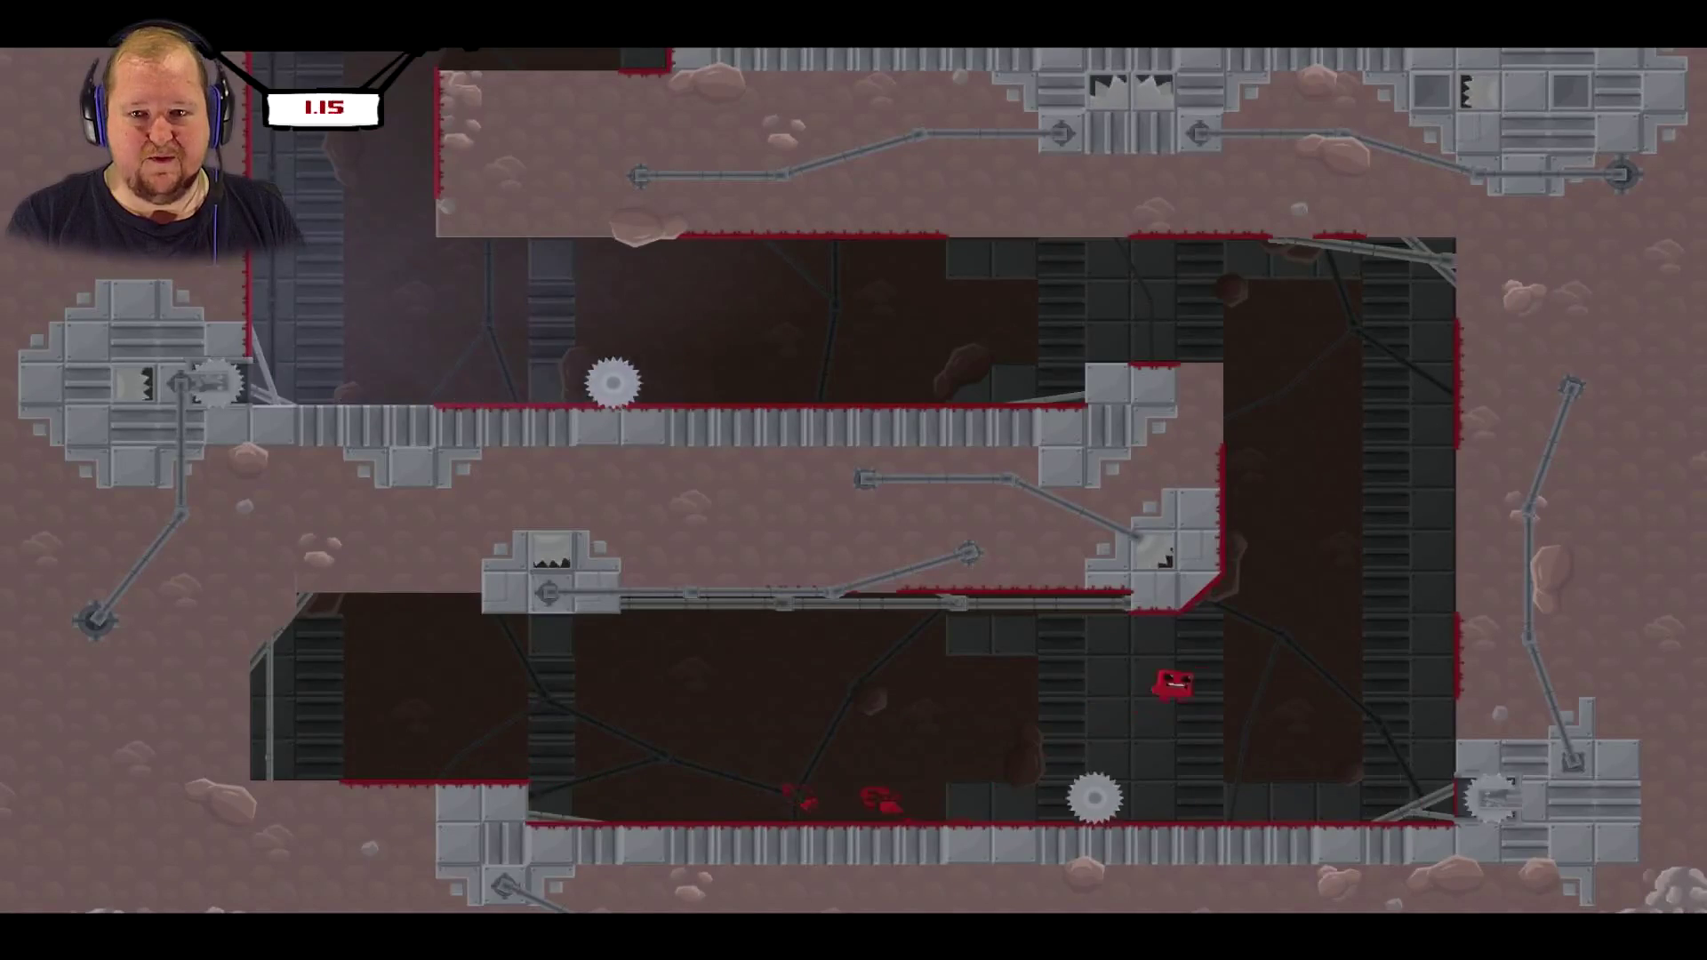
# - Climb the left shaft past the top saw and reach Bandage Girl
pyautogui.press('space')
pyautogui.press('Left')
pyautogui.press('space')
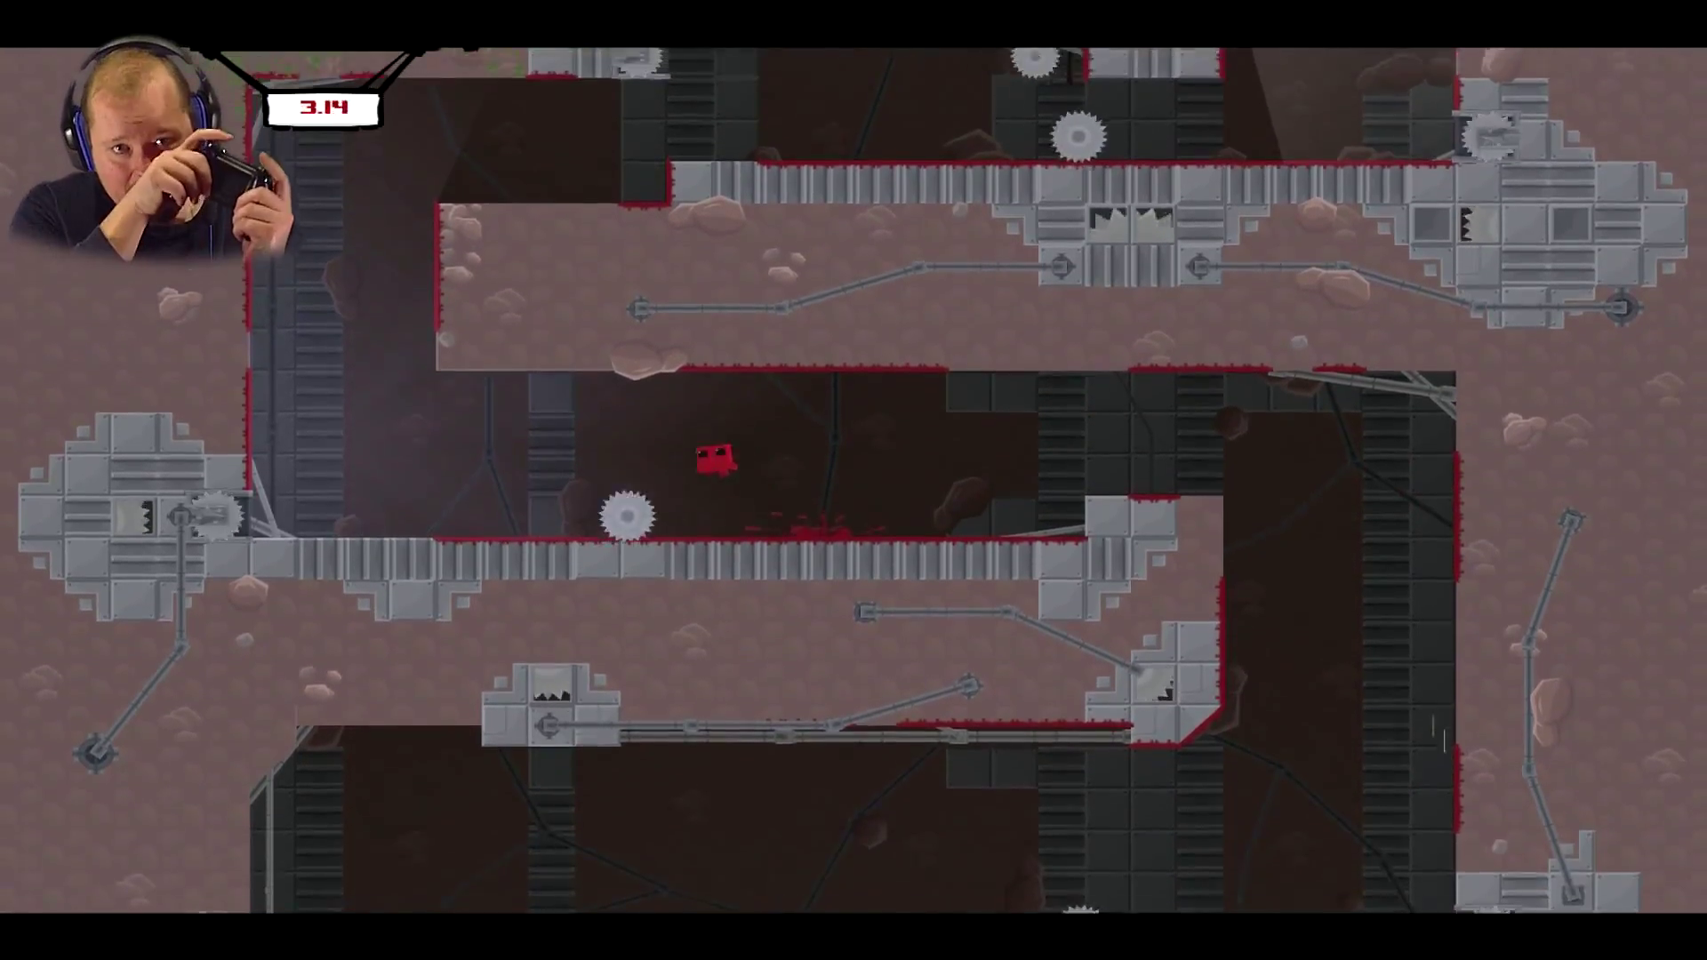
pyautogui.press('space')
pyautogui.press('space')
pyautogui.press('Right')
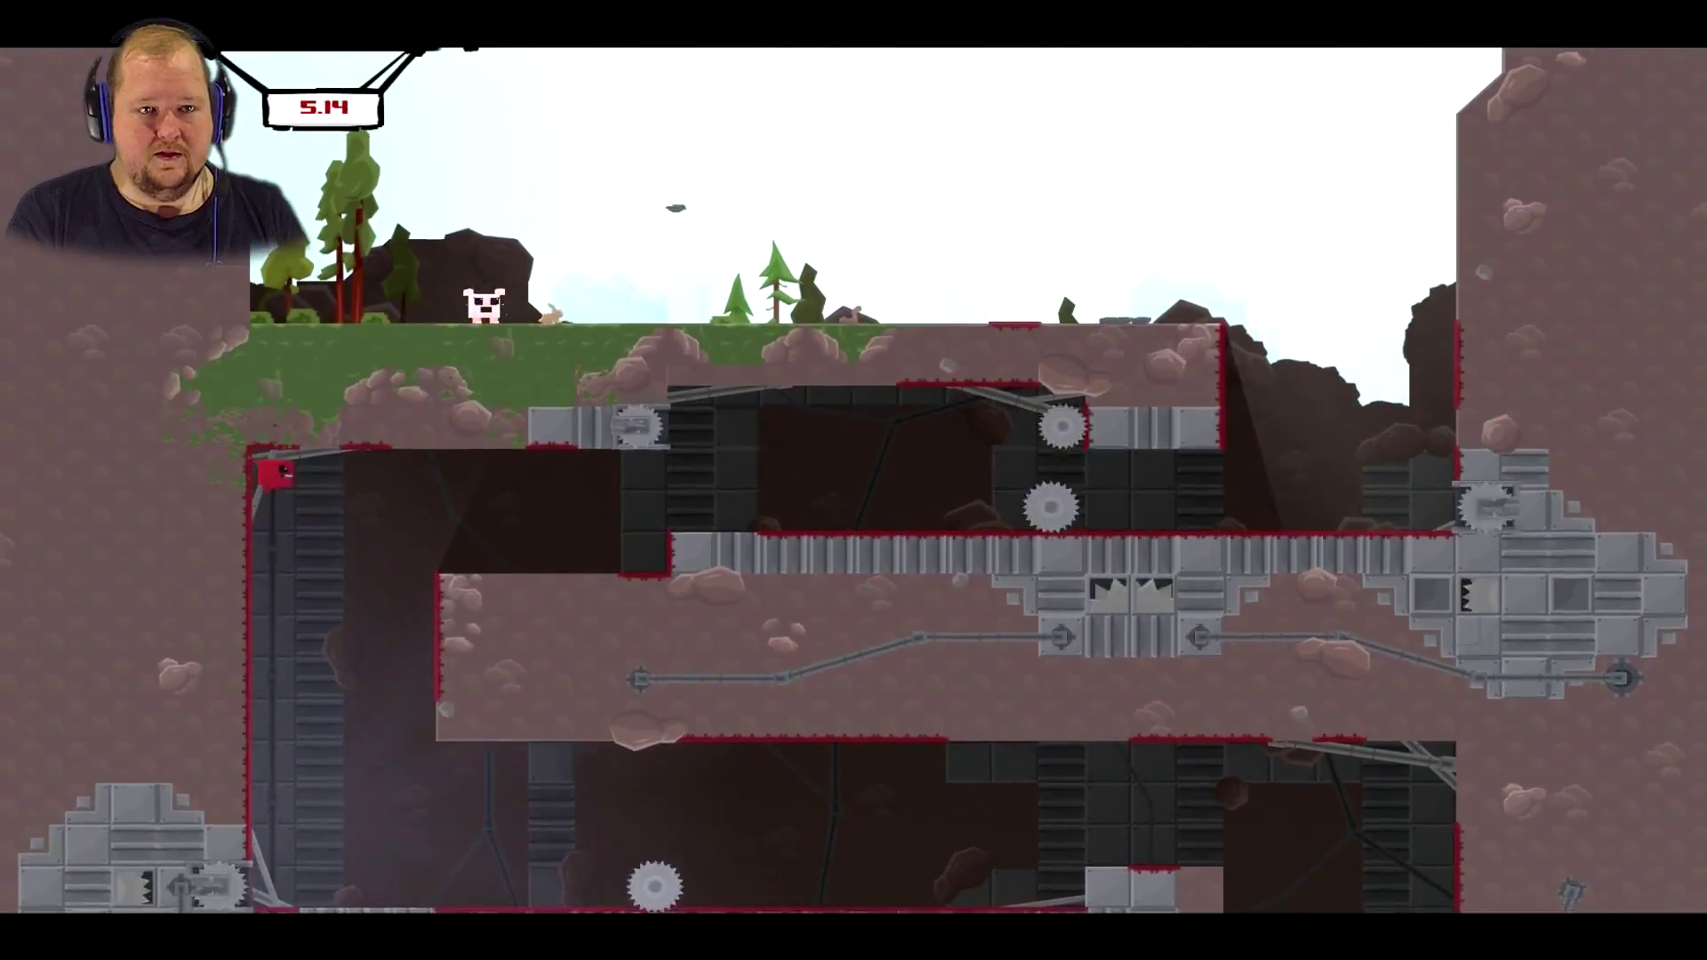
pyautogui.press('space')
pyautogui.press('Right')
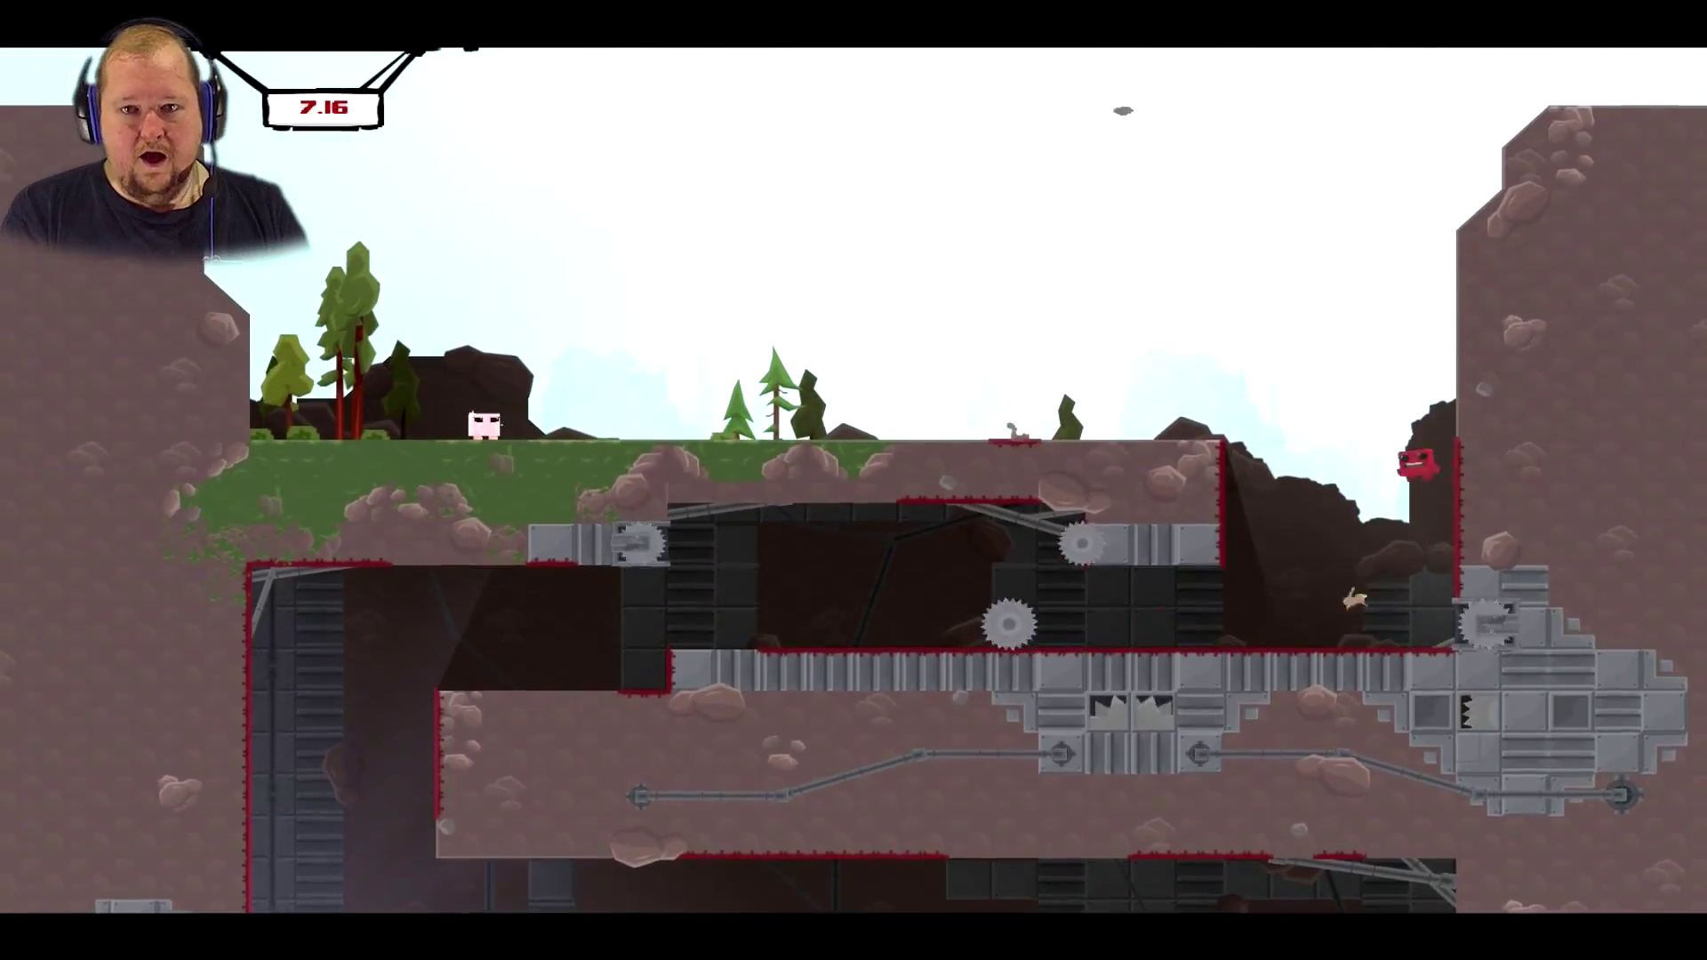
pyautogui.press('space')
pyautogui.press('Right')
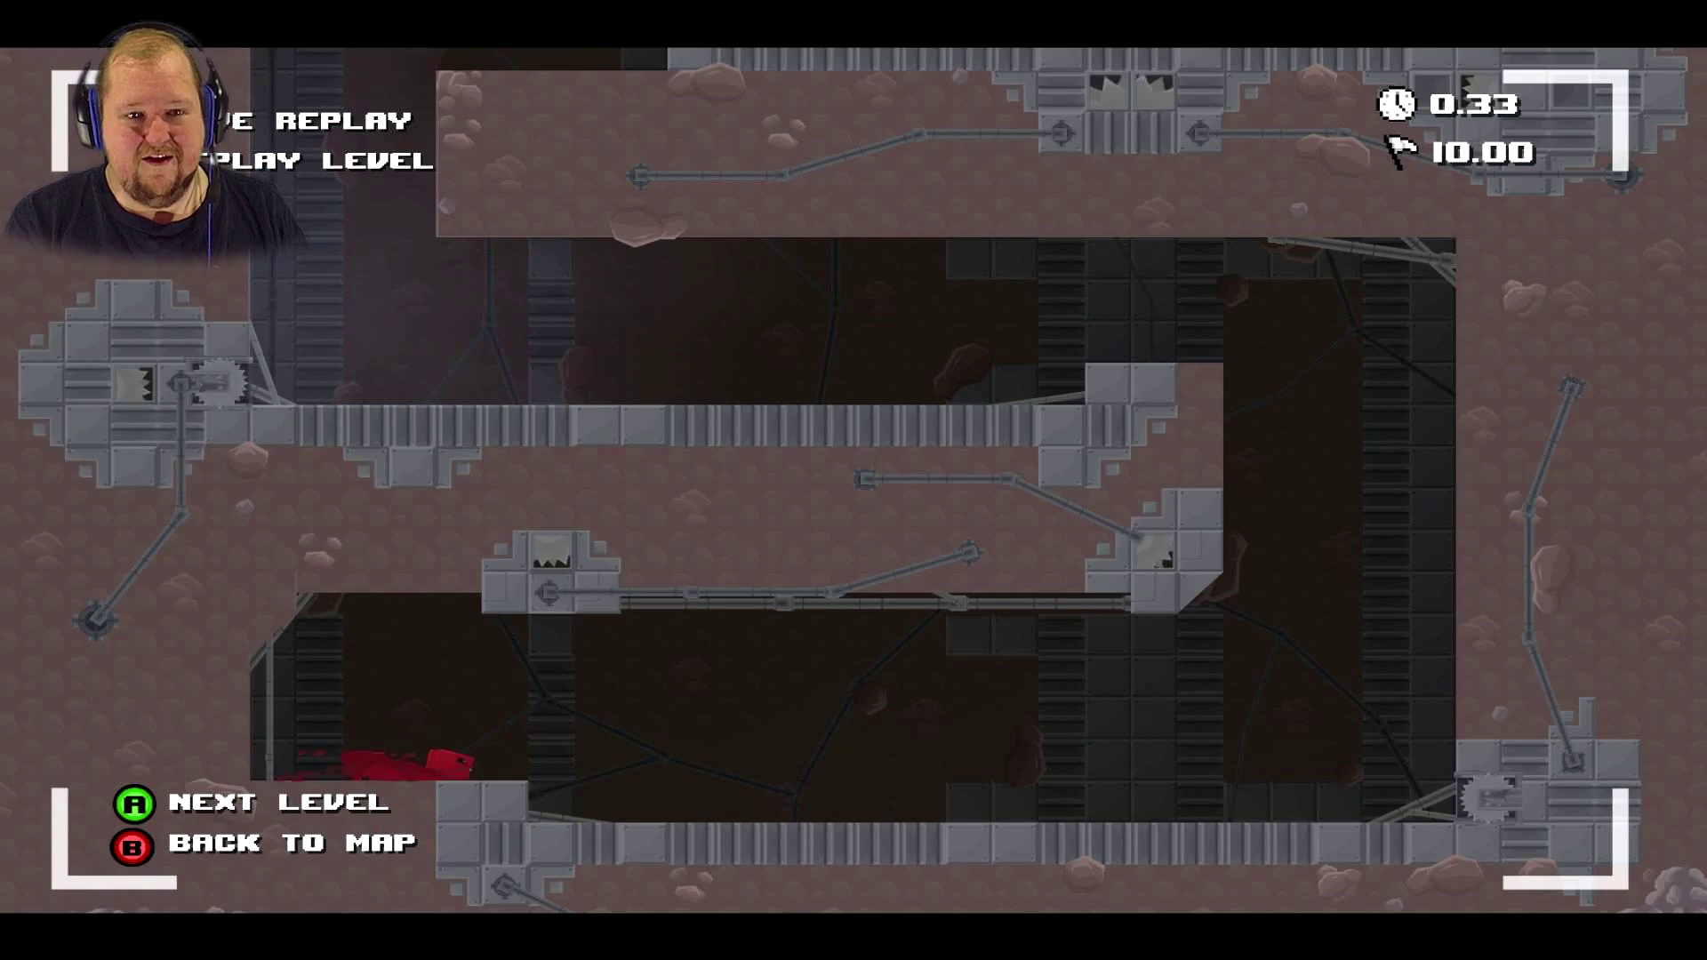
# - Clear 1-16 Sidewinder's narrow shaft and advance to 1-17 Morningstar
pyautogui.press('Return')
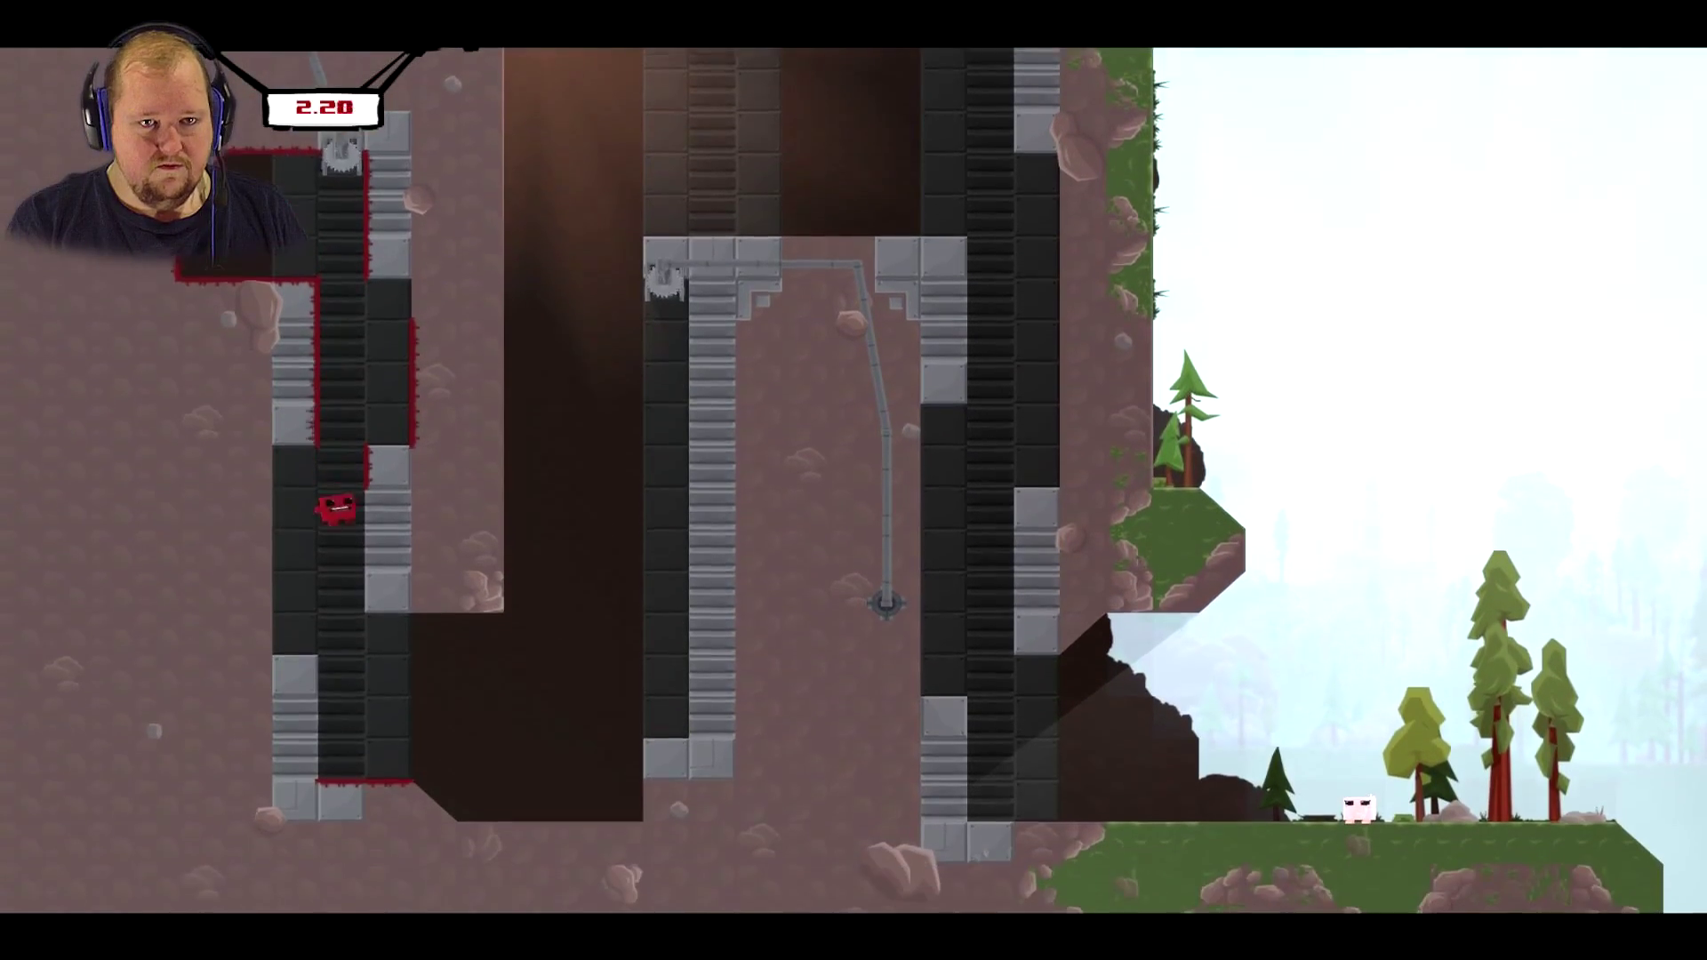
pyautogui.press('space')
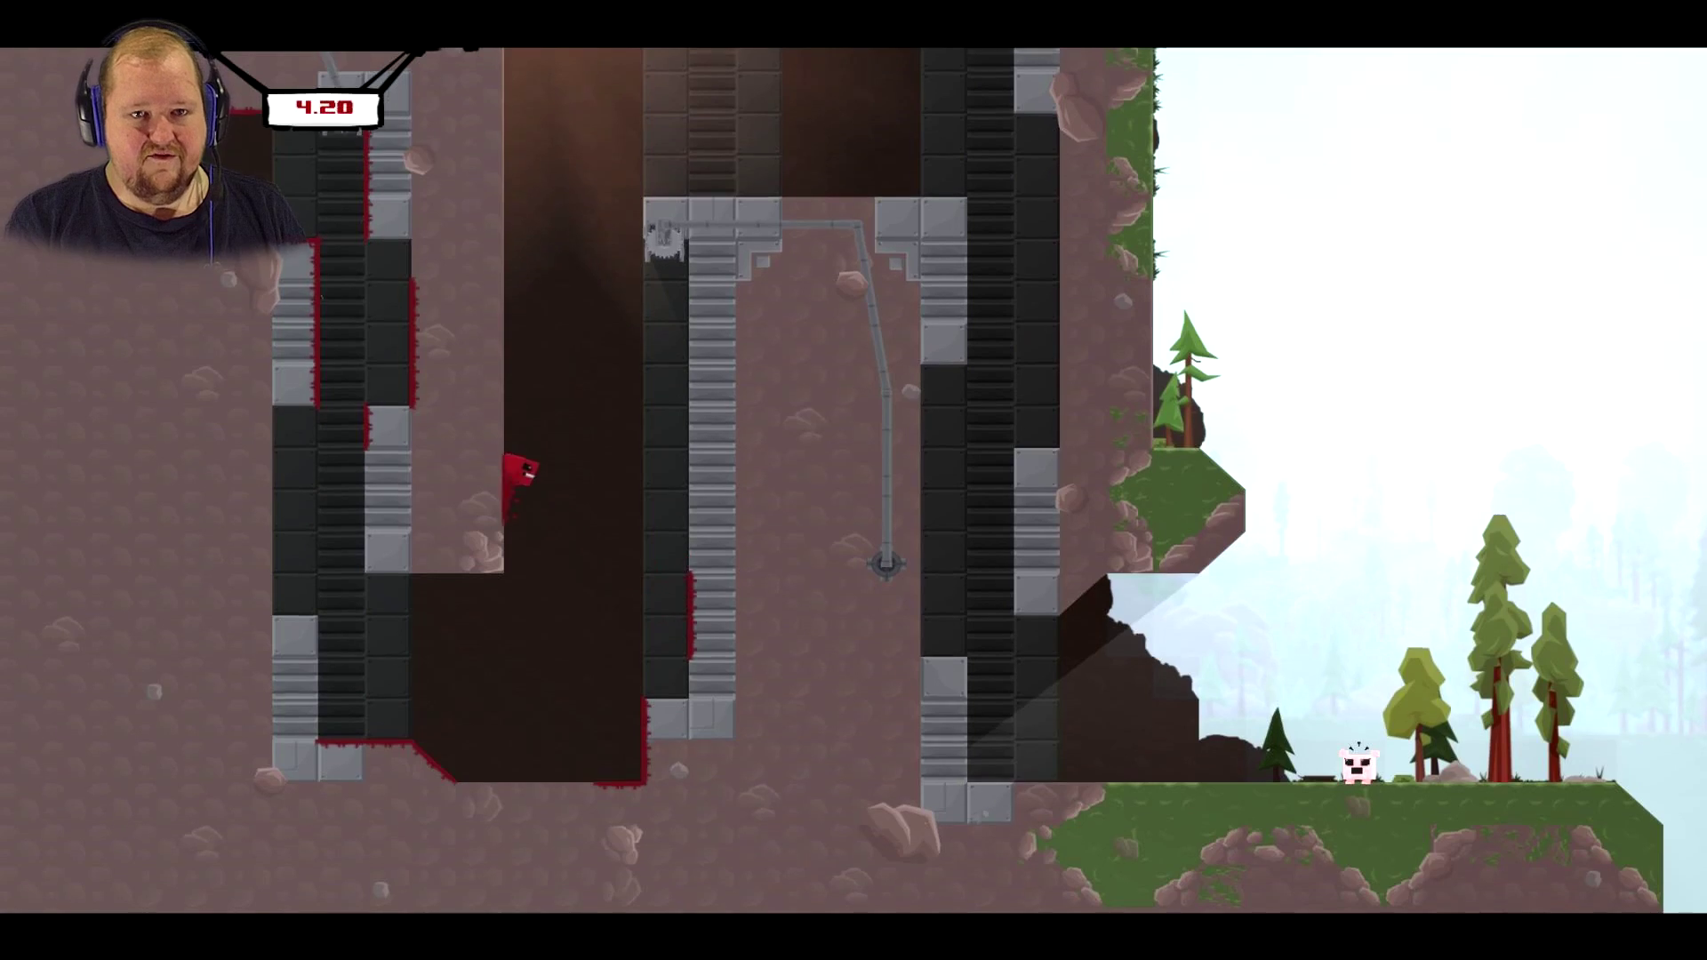
pyautogui.press('Right')
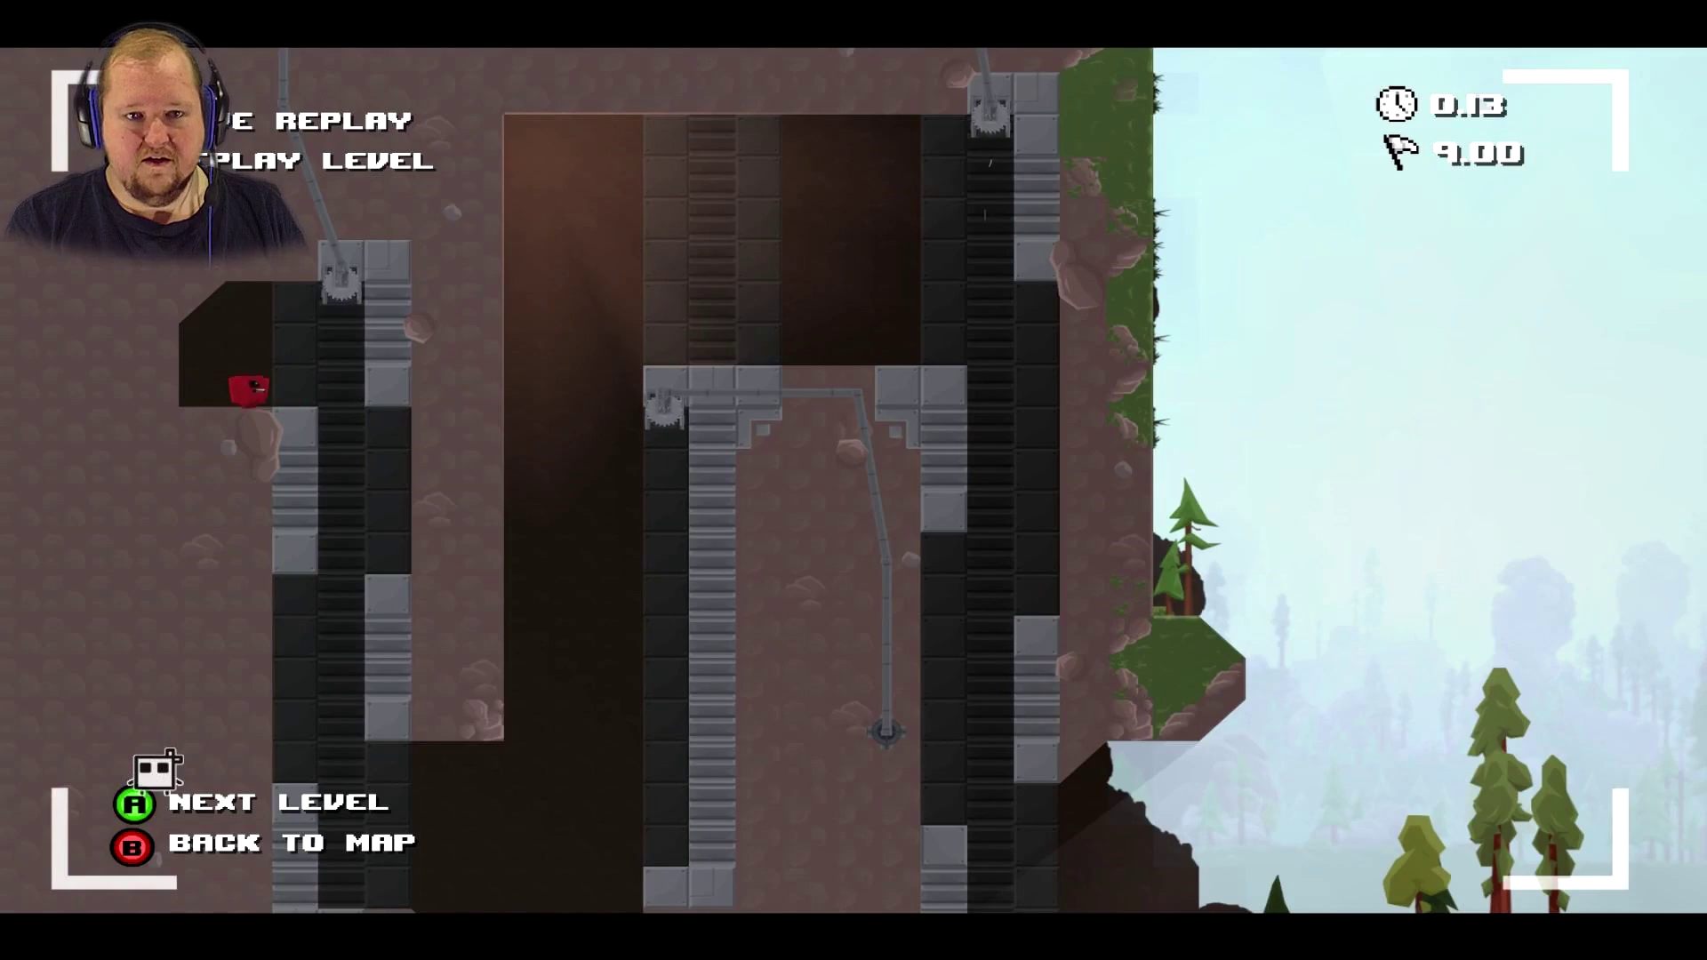
pyautogui.press('Return')
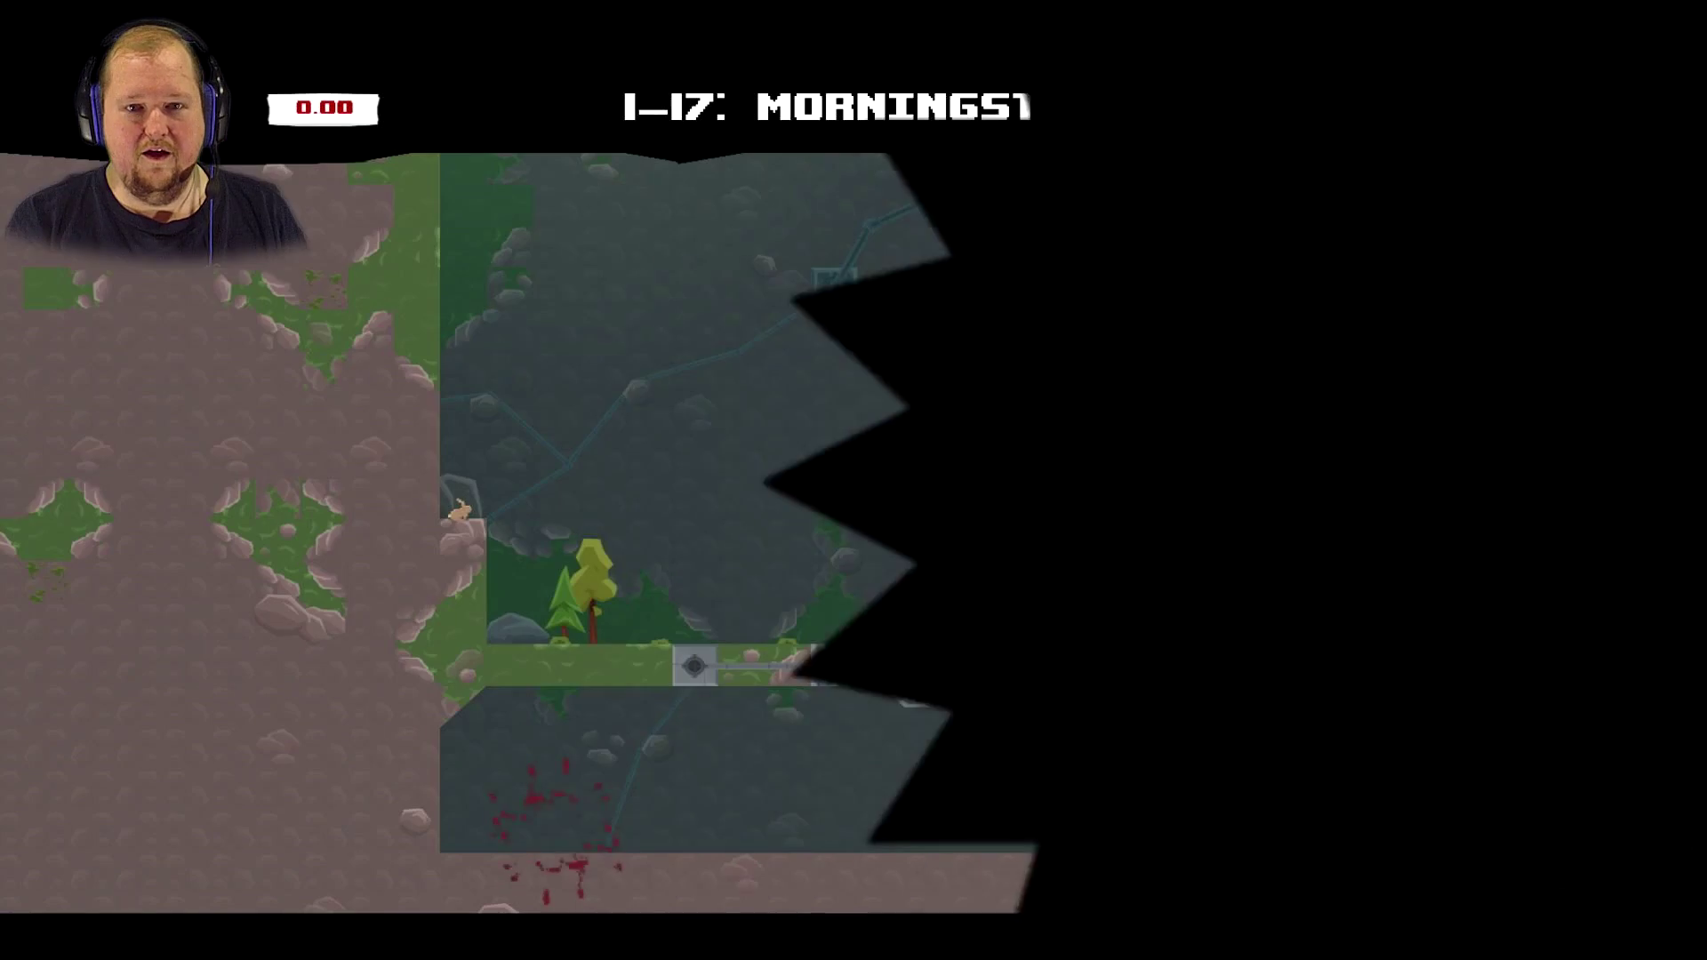
# - In level 1-17, wall-jump up the left wall and leap toward the right tree platform
pyautogui.press('Right')
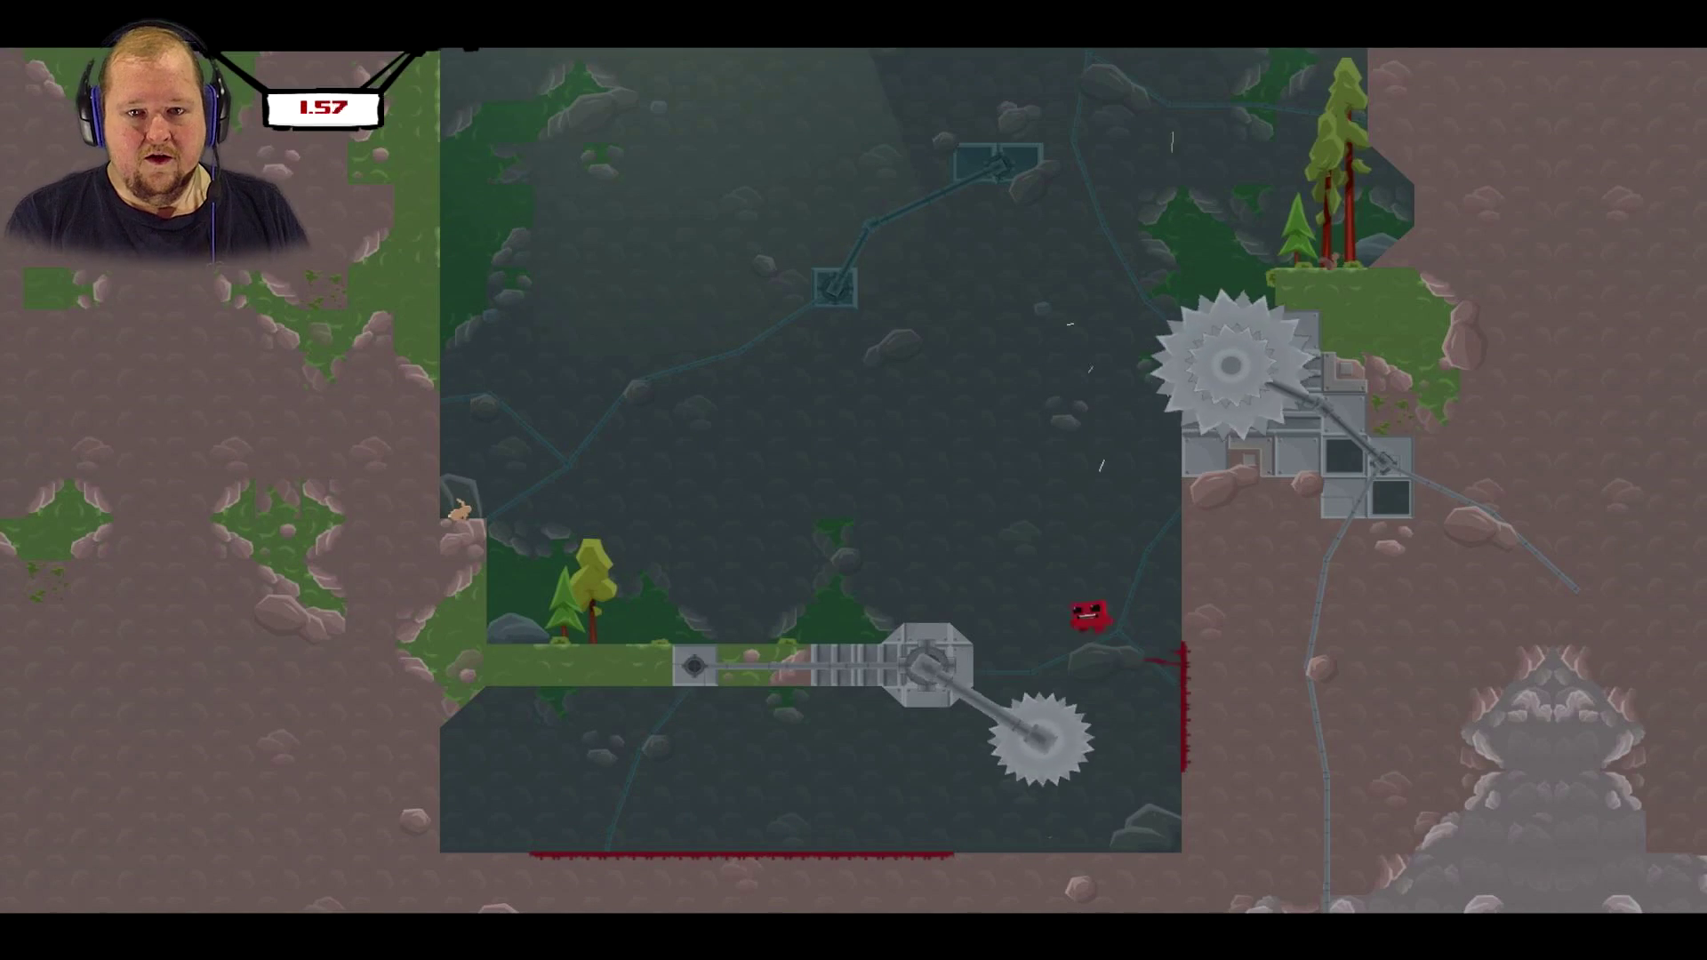
pyautogui.press('space')
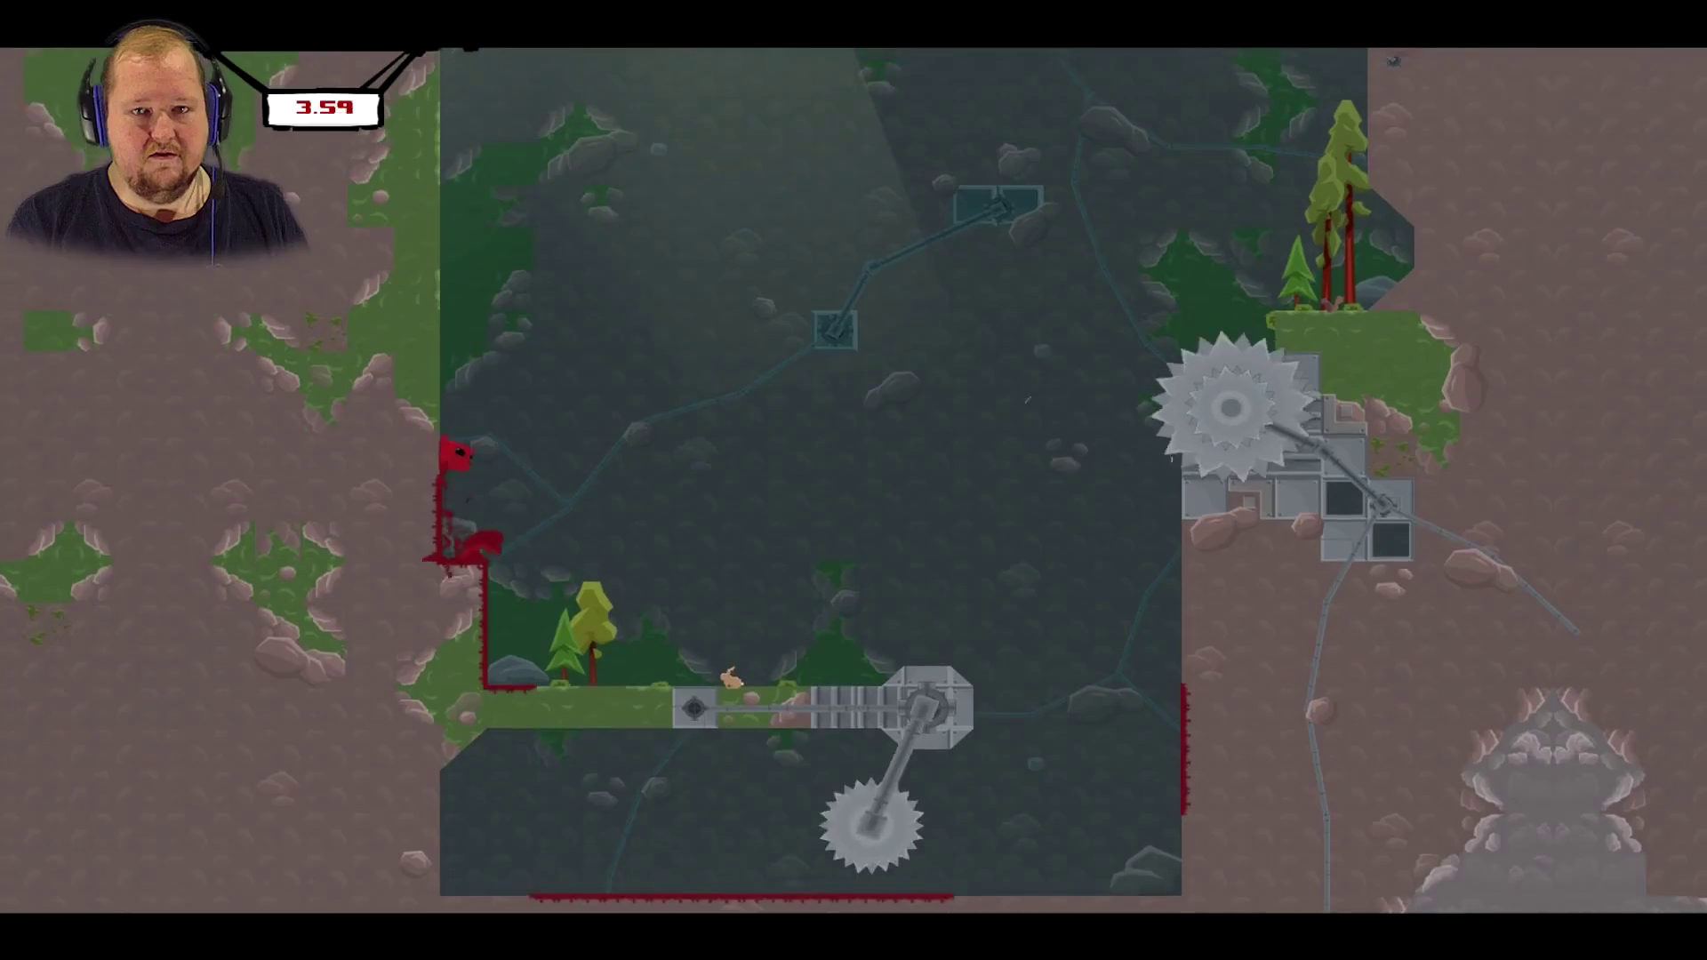
pyautogui.press('Right')
pyautogui.press('Left')
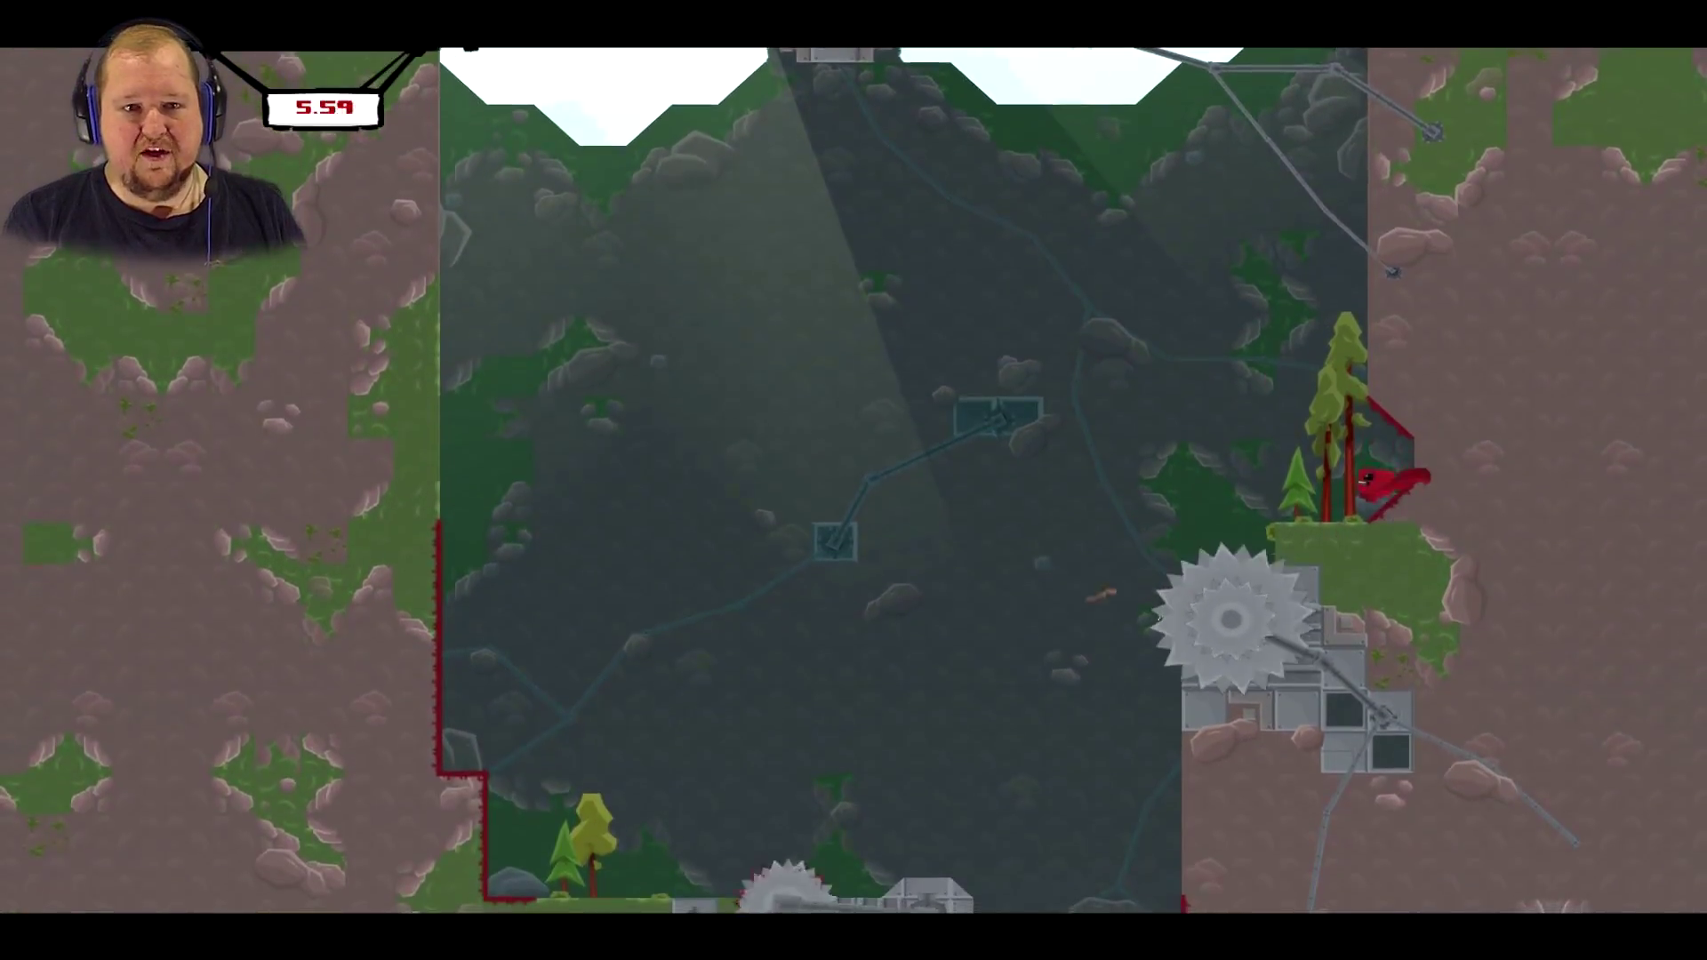
pyautogui.press('space')
pyautogui.press('Right')
# - Climb the right wall to Bandage Girl, then get through 1-18 and load 1-19
pyautogui.press('space')
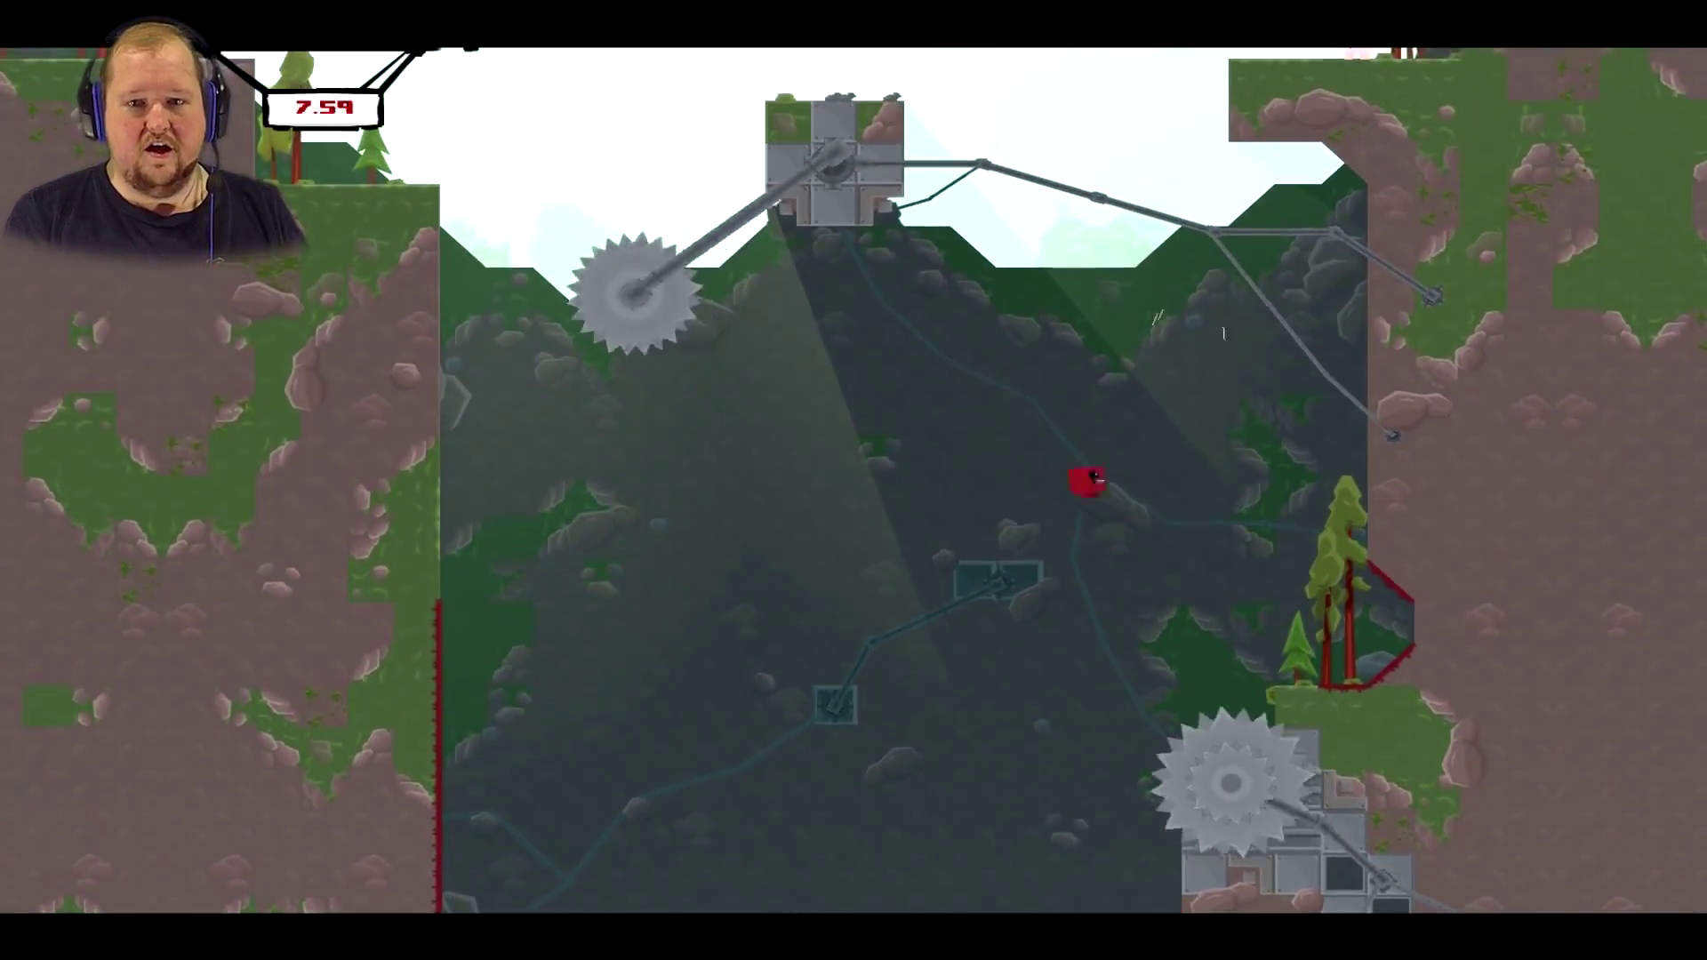
pyautogui.press('space')
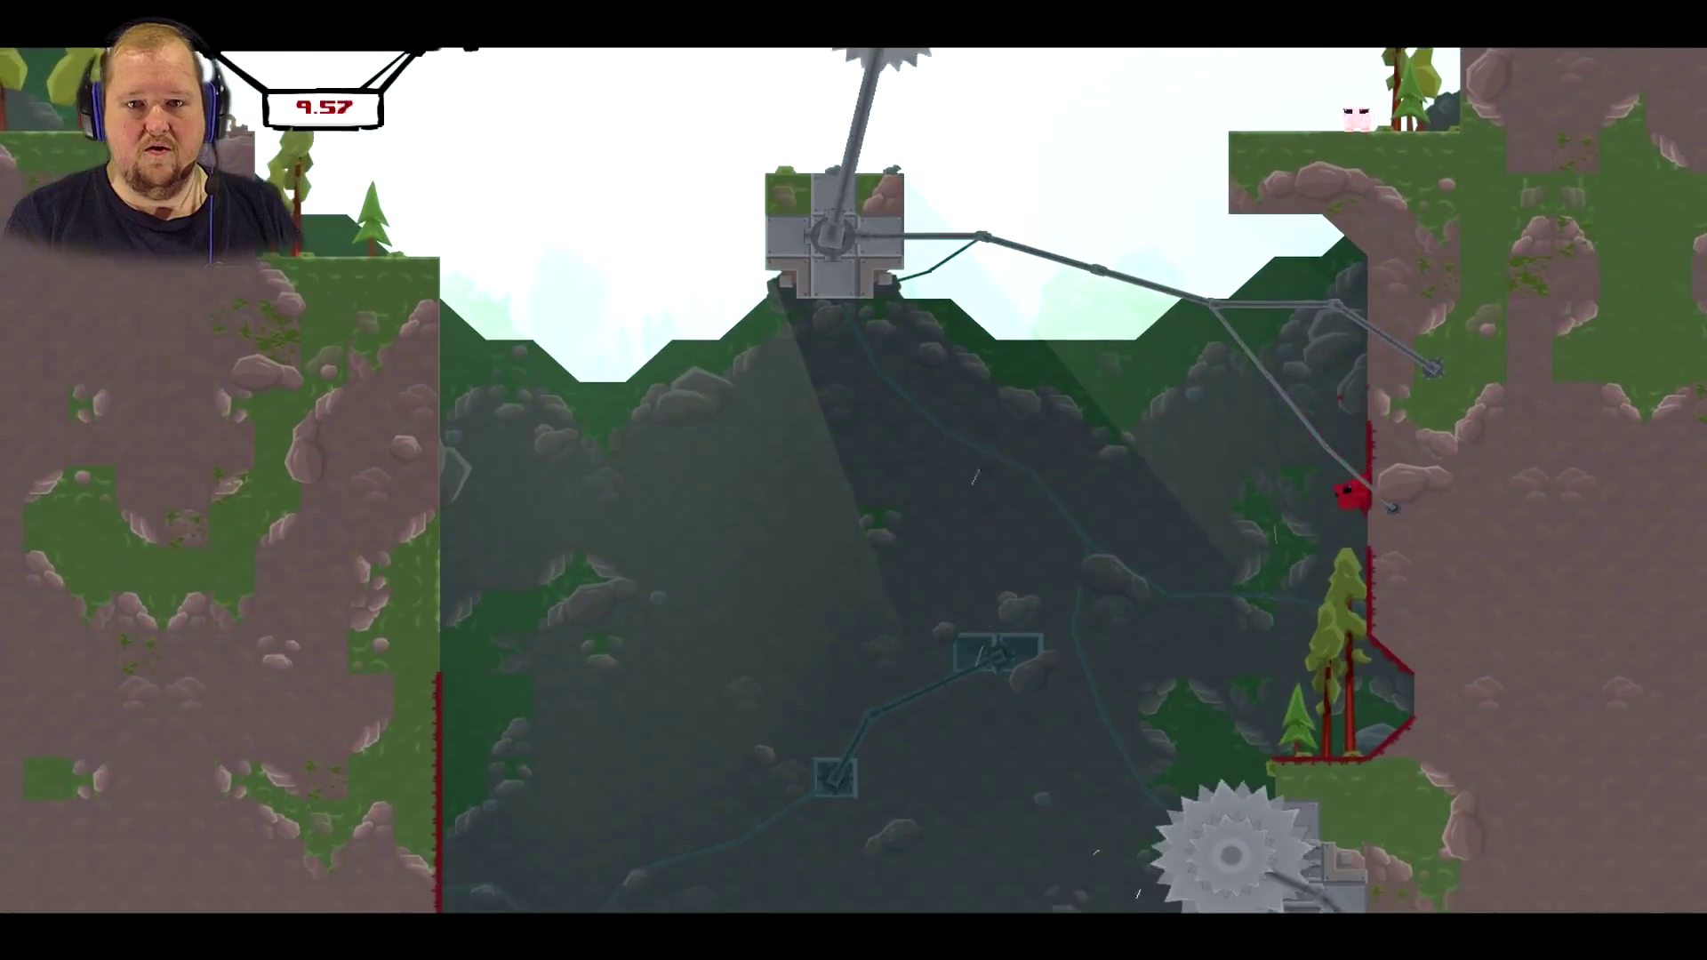
pyautogui.press('Right')
pyautogui.press('space')
pyautogui.press('Right')
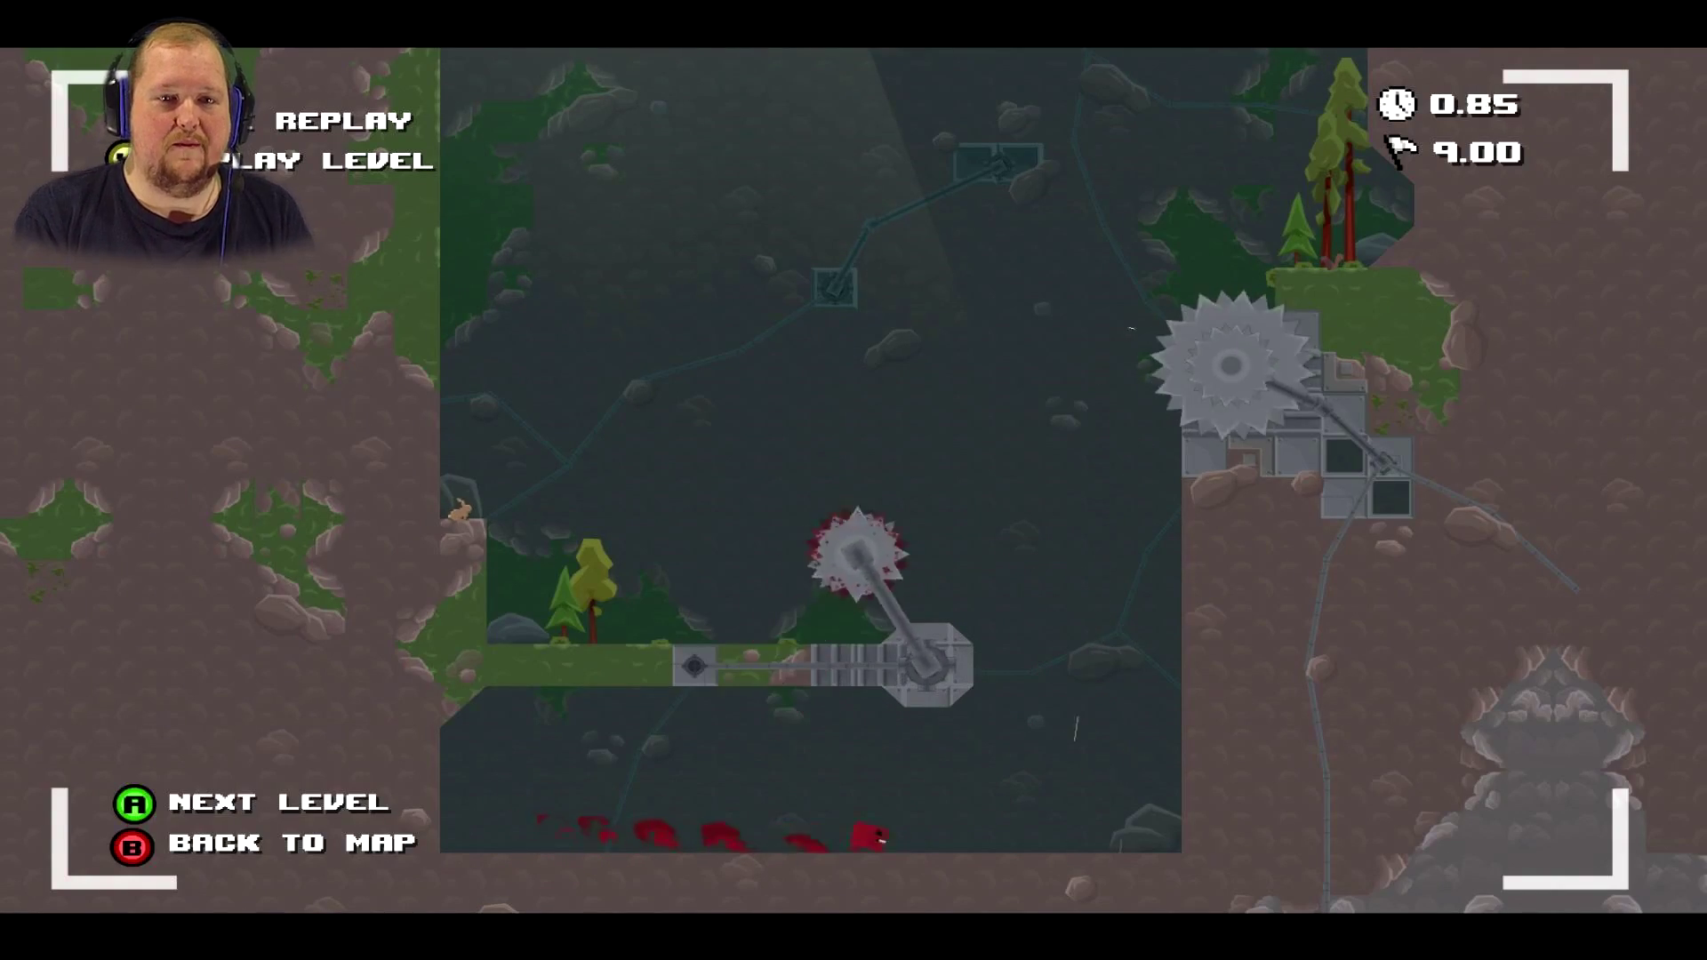
pyautogui.press('a')
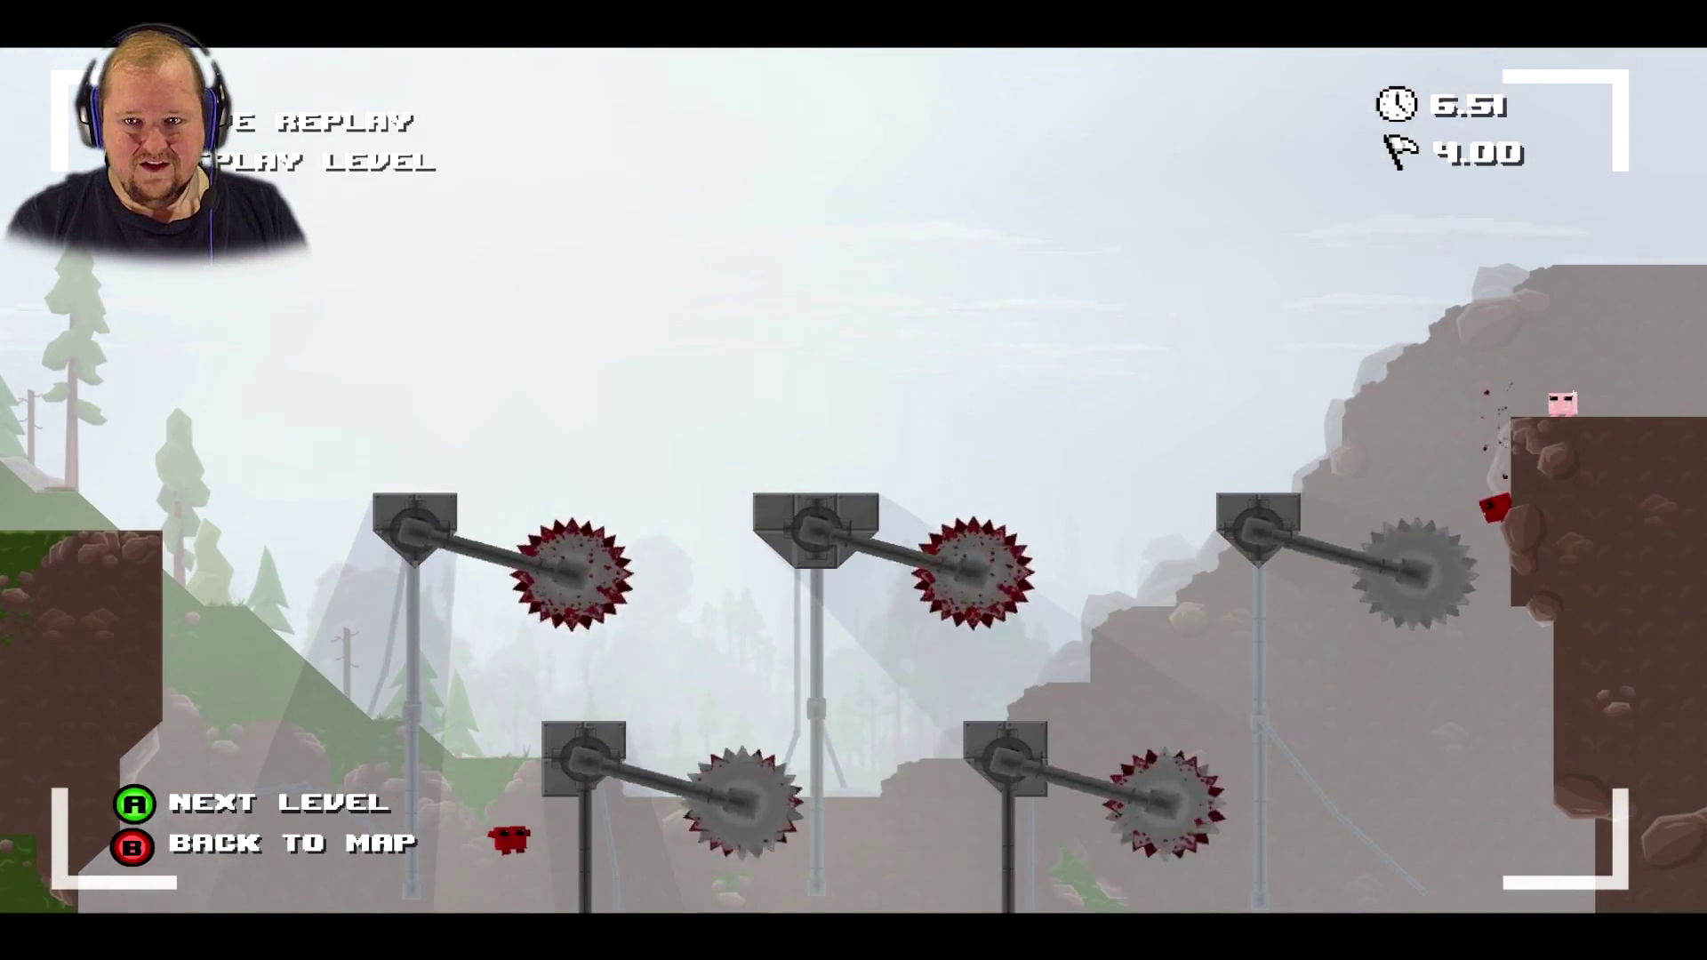
pyautogui.press('Return')
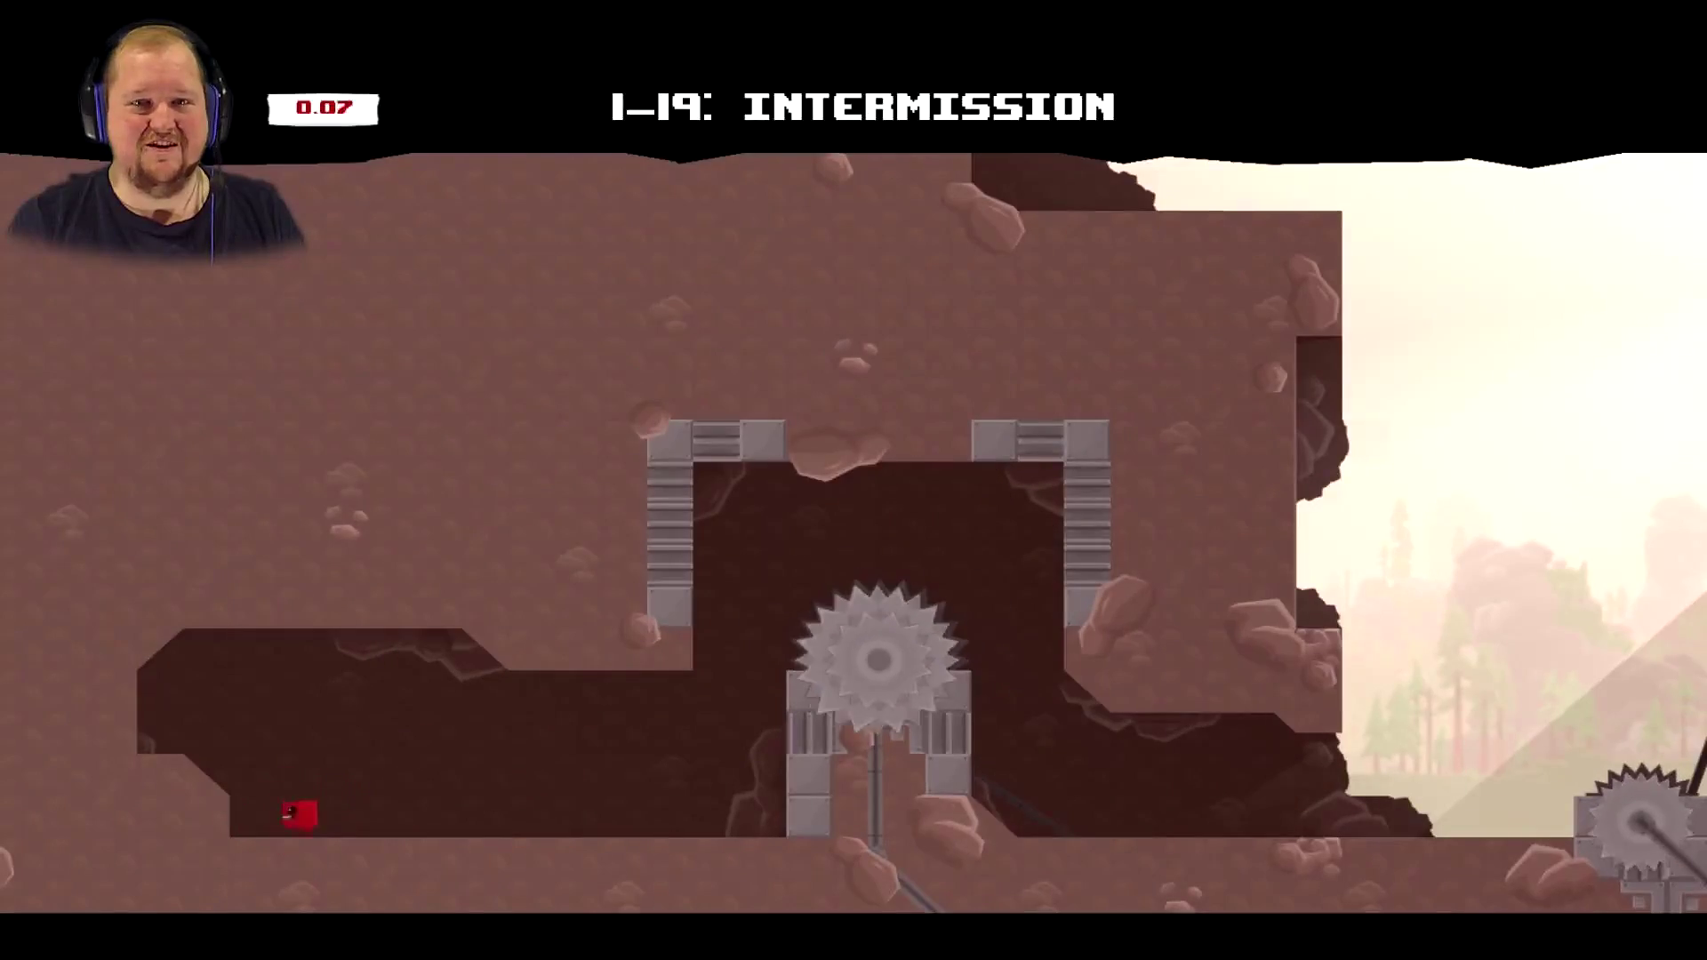
# - In 1-19, get past the first saw, the saw pit, the swinging saws and the saw ring
pyautogui.press('Right')
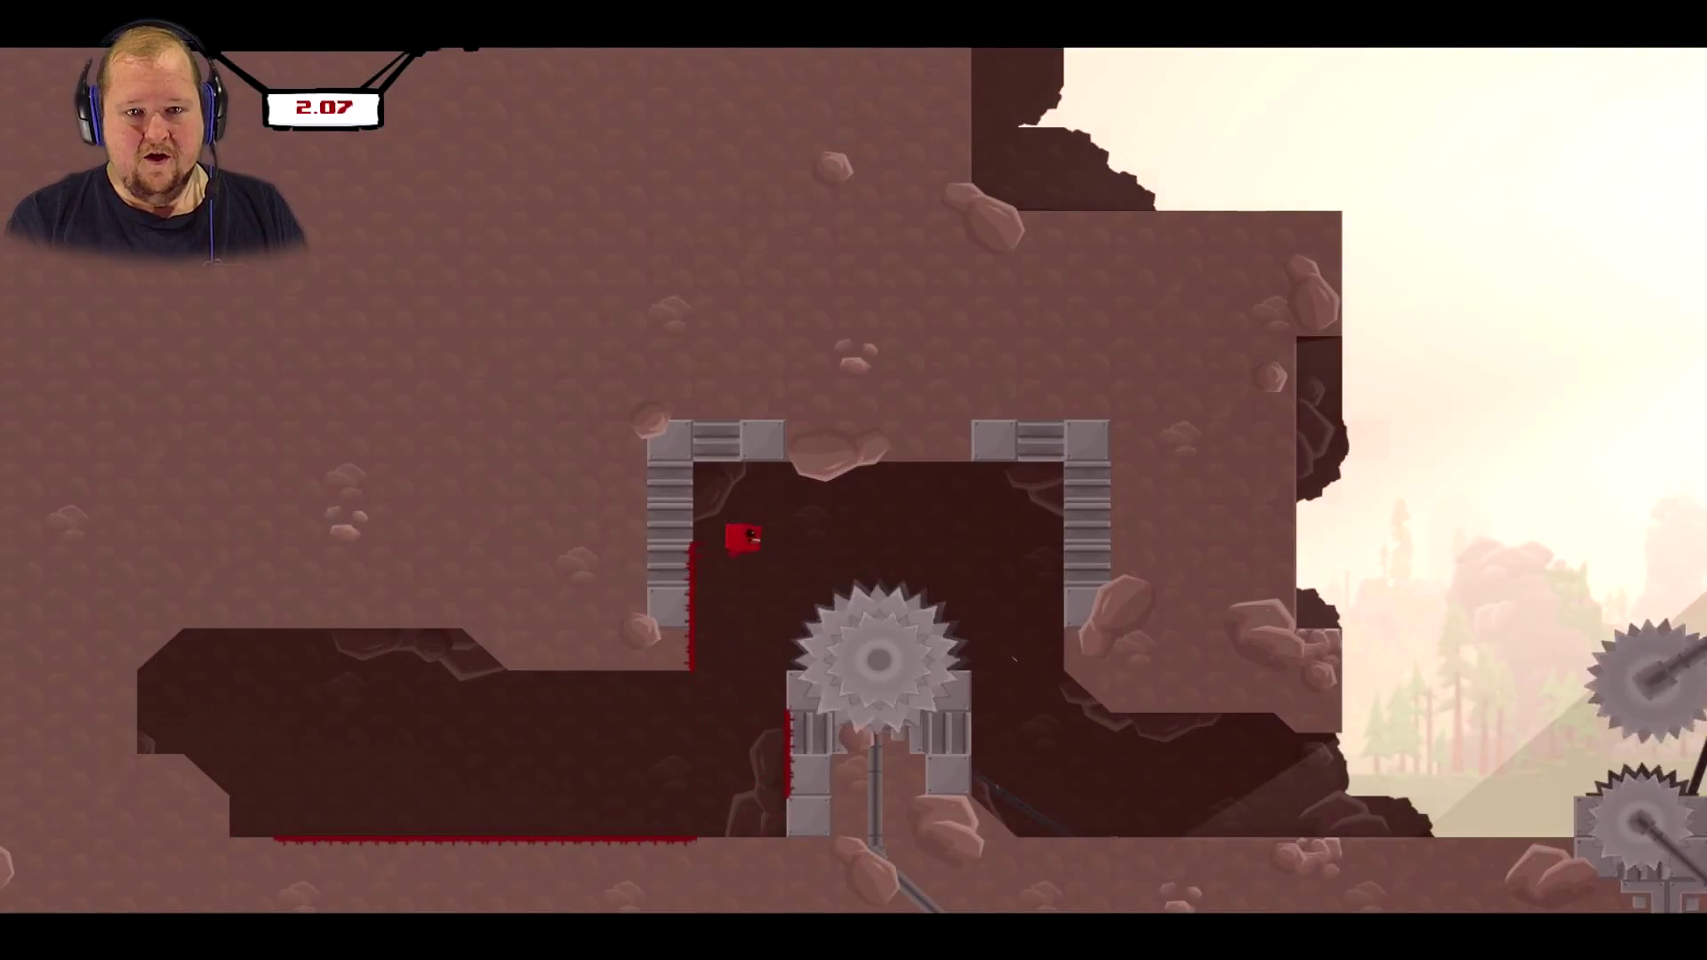
pyautogui.press('Right')
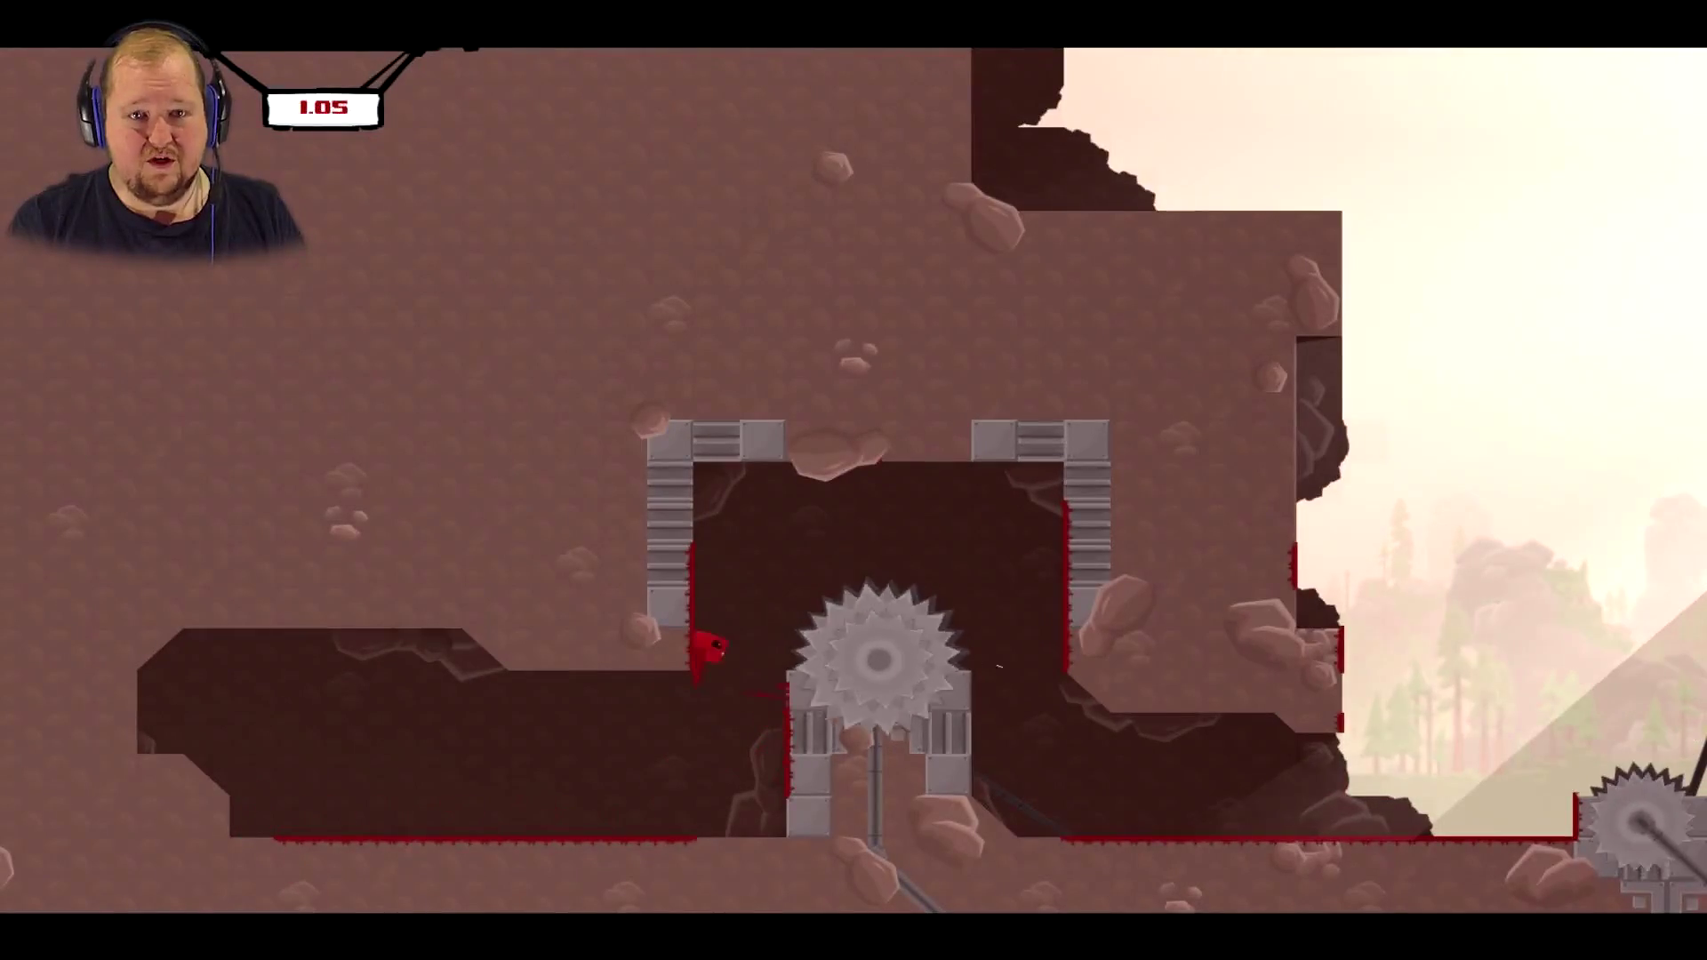
pyautogui.press('Right')
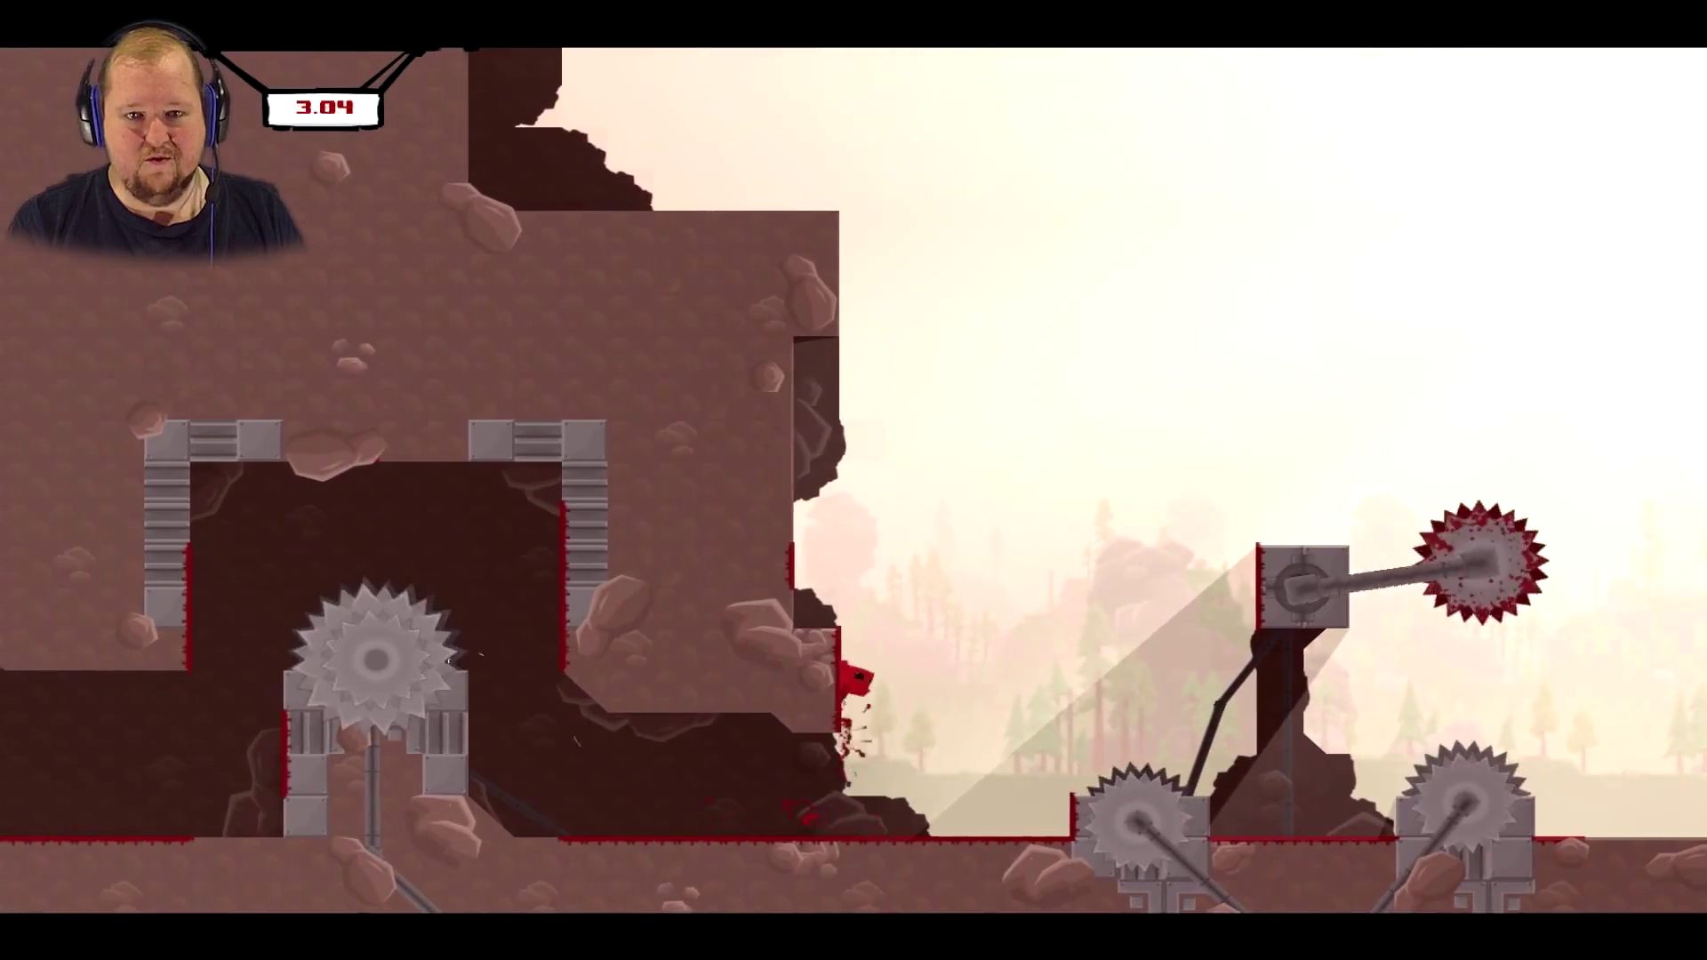
pyautogui.press('space')
pyautogui.press('Right')
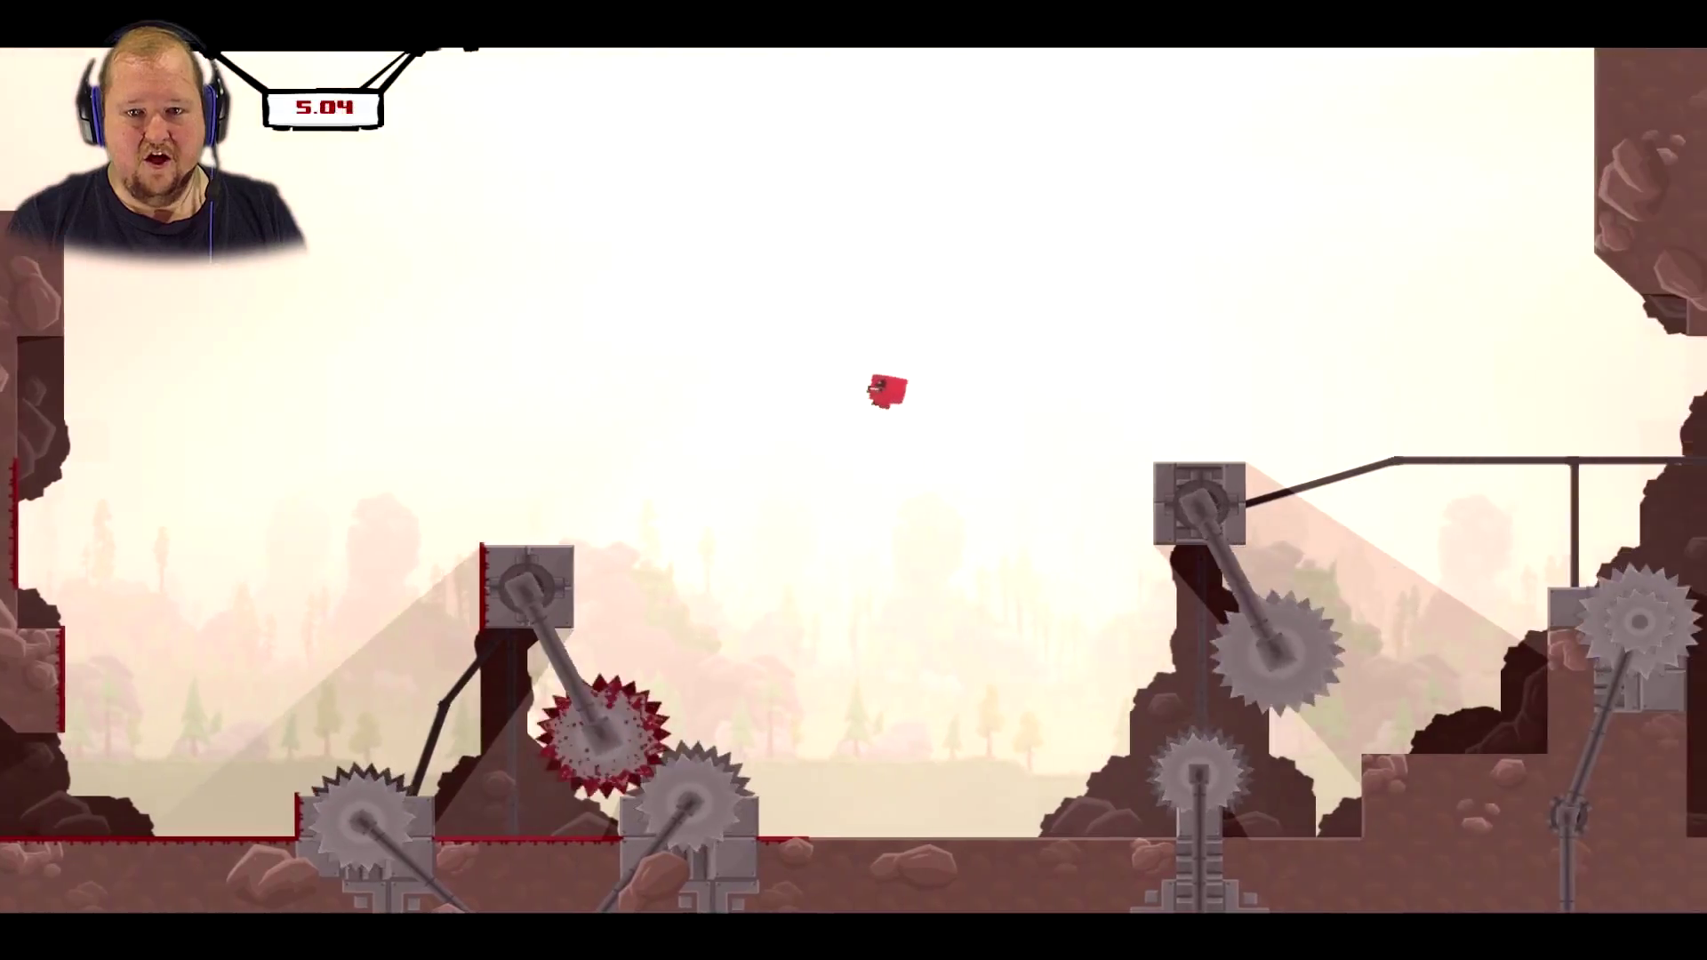
pyautogui.press('Right')
pyautogui.press('space')
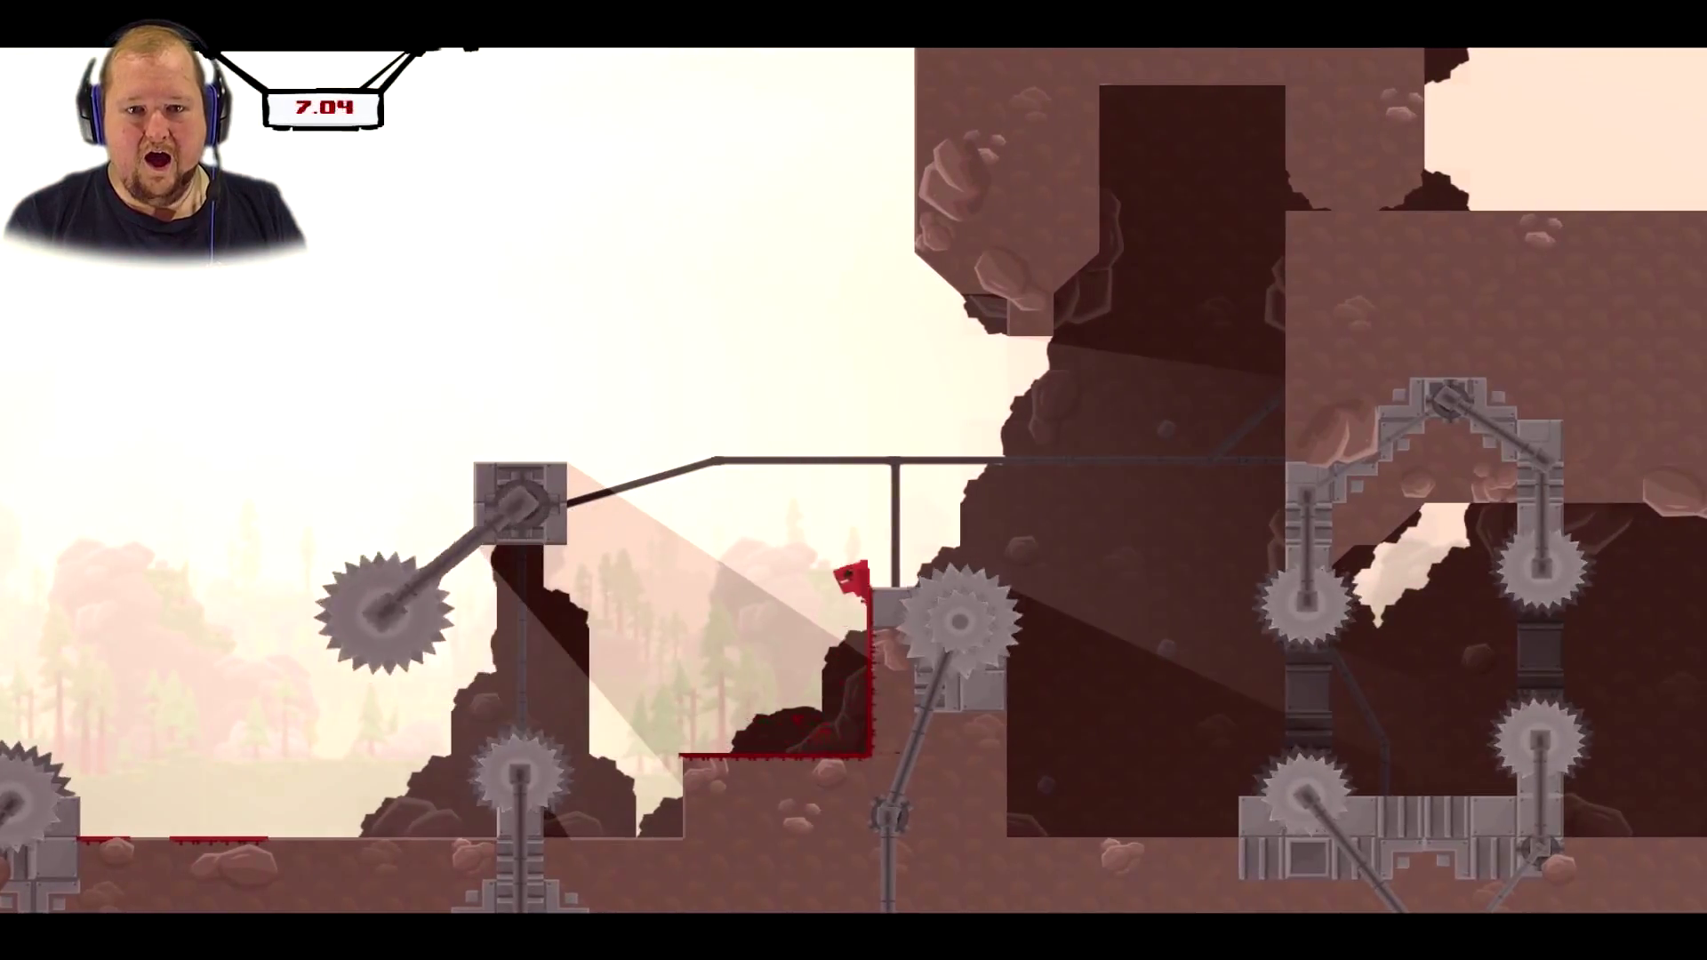
pyautogui.press('space')
pyautogui.press('Right')
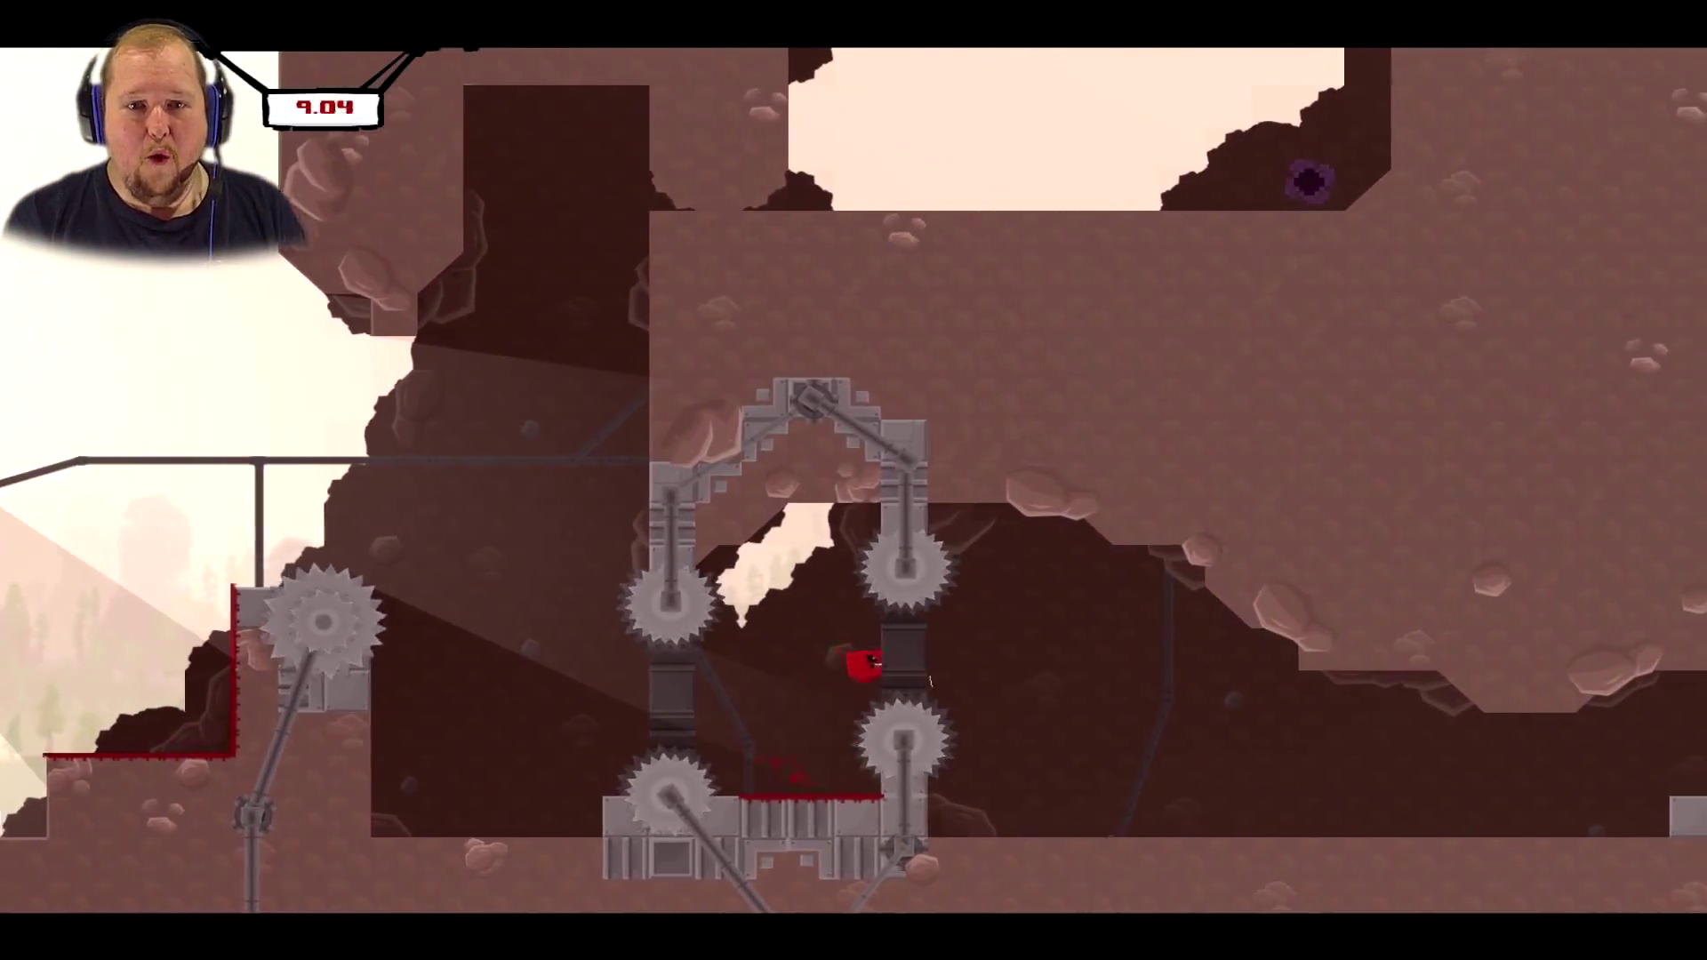
# - Run beneath the three giant saws to Bandage Girl, then load 1-20: The Test
pyautogui.press('Right')
pyautogui.press('space')
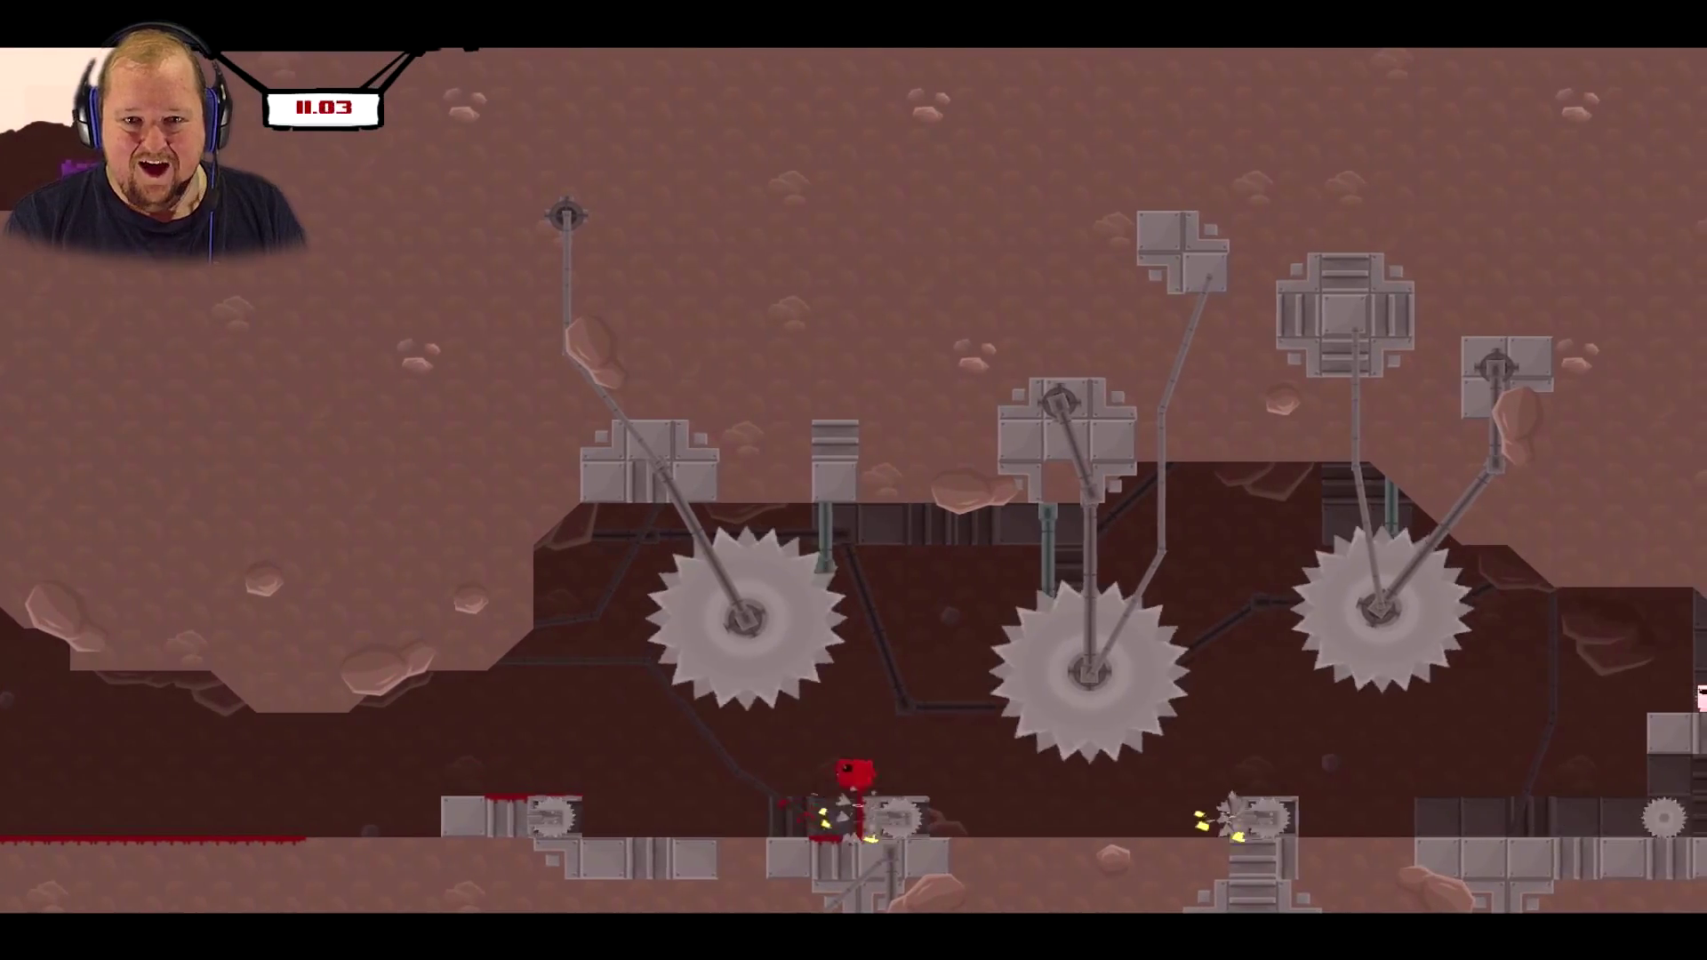
pyautogui.press('Right')
pyautogui.press('Right')
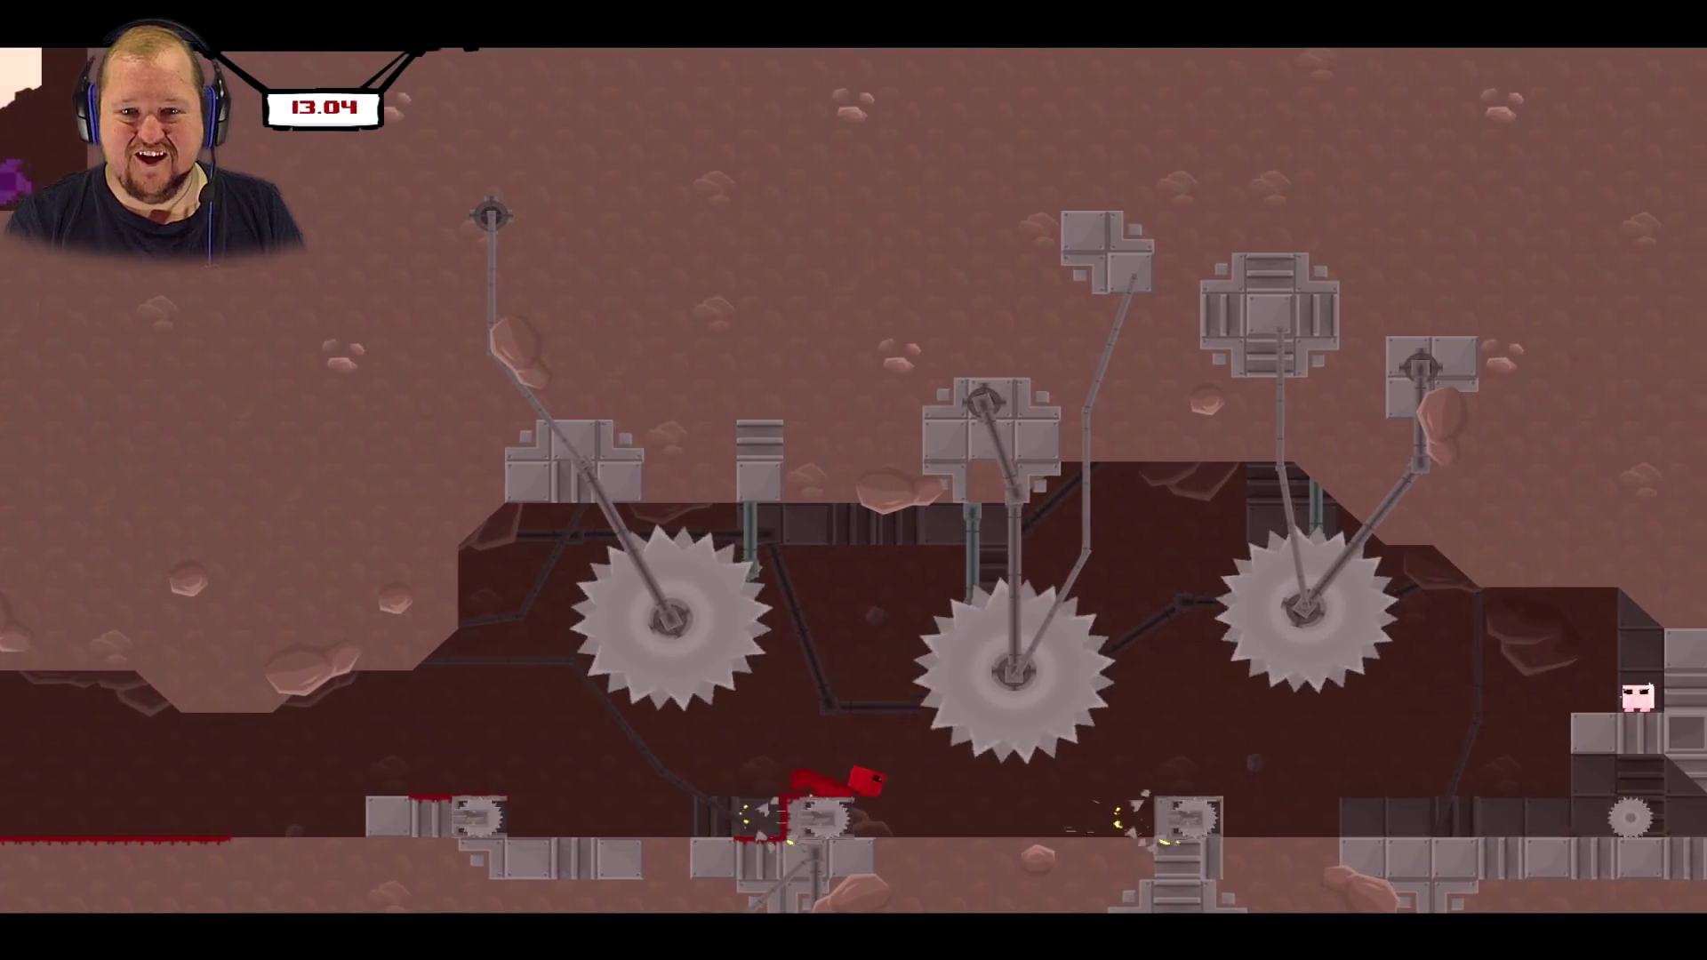
pyautogui.press('space')
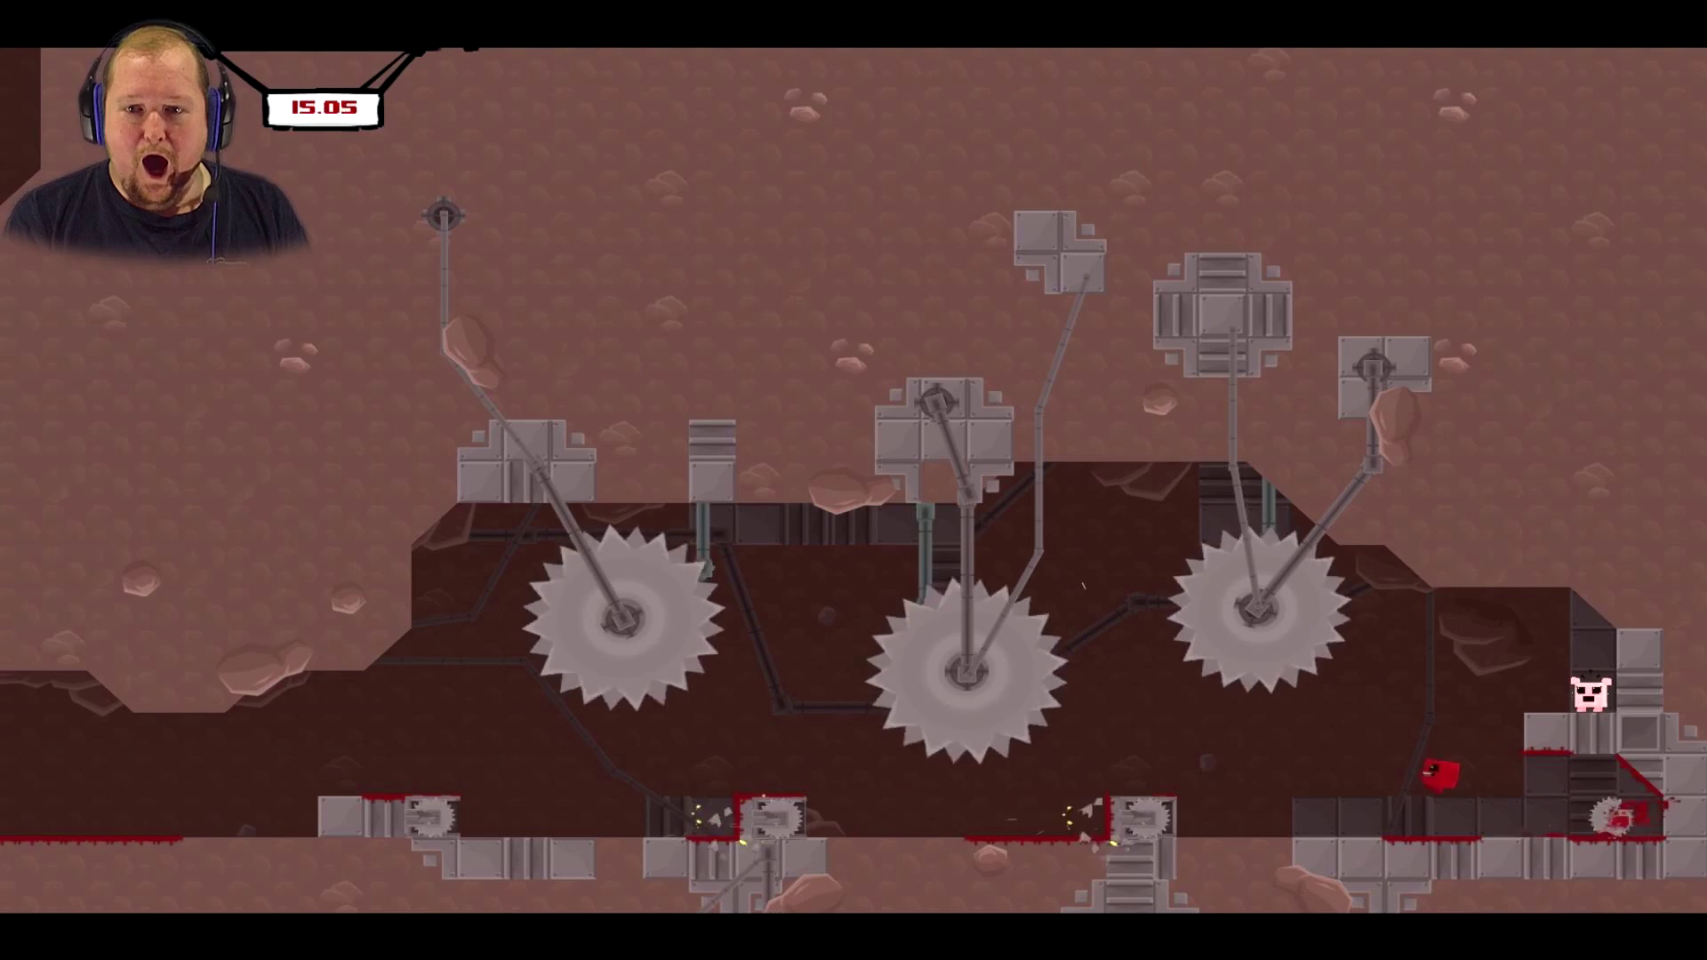
pyautogui.press('Right')
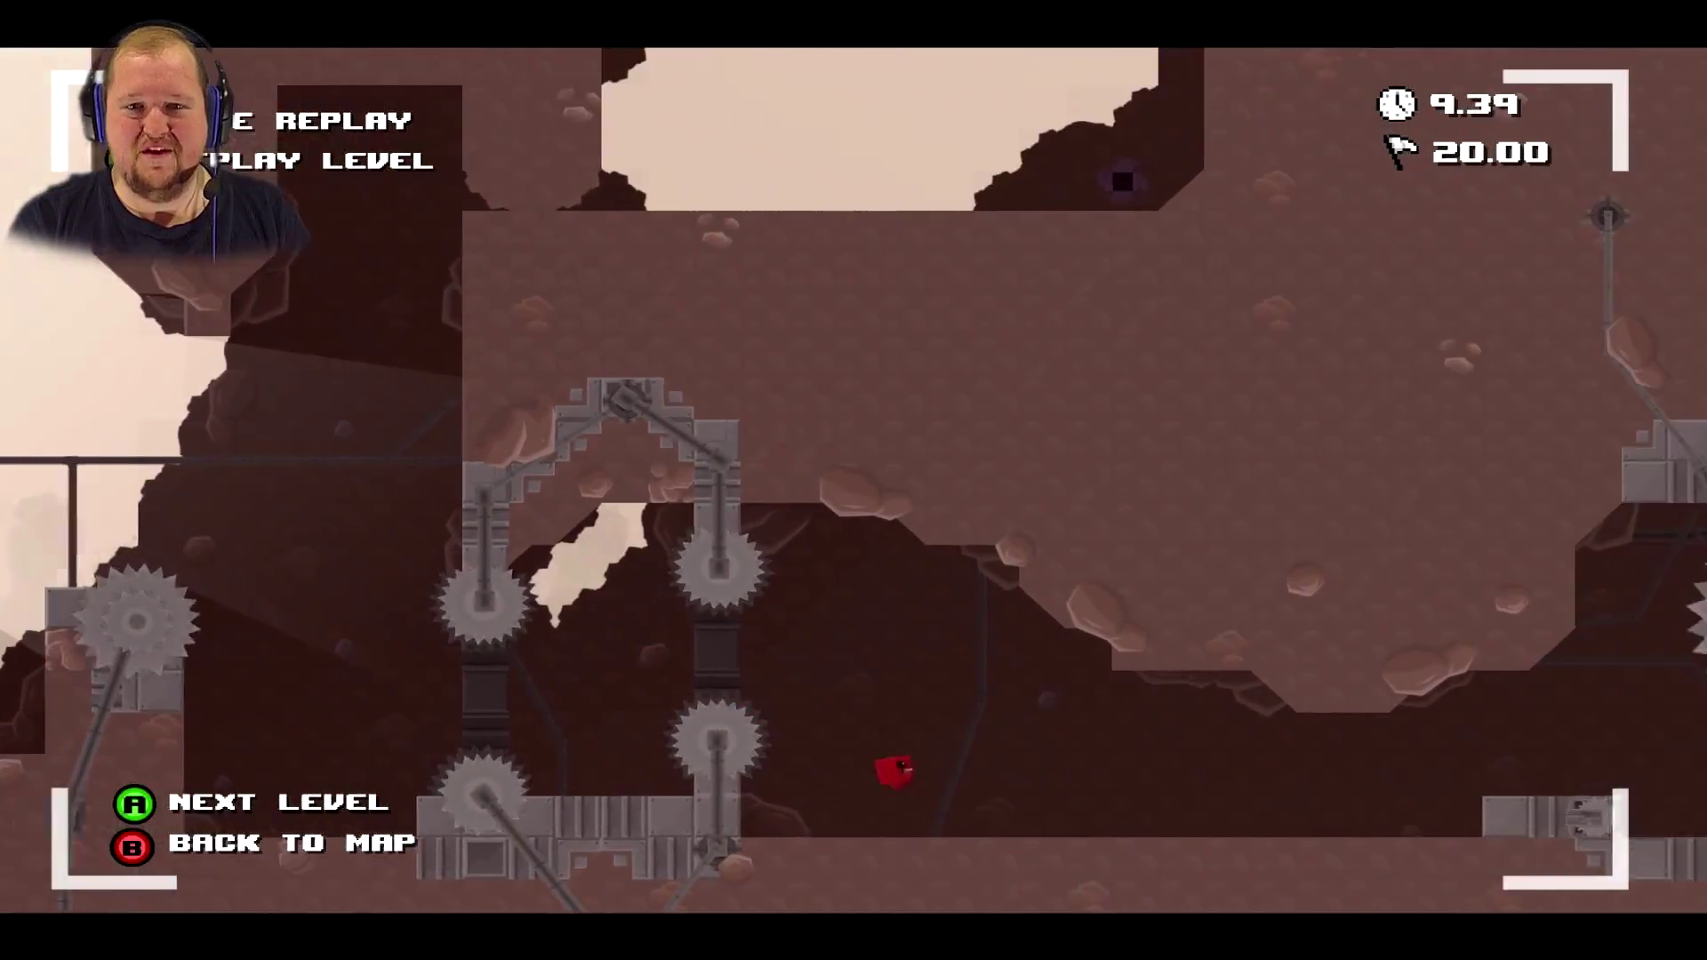
pyautogui.press('a')
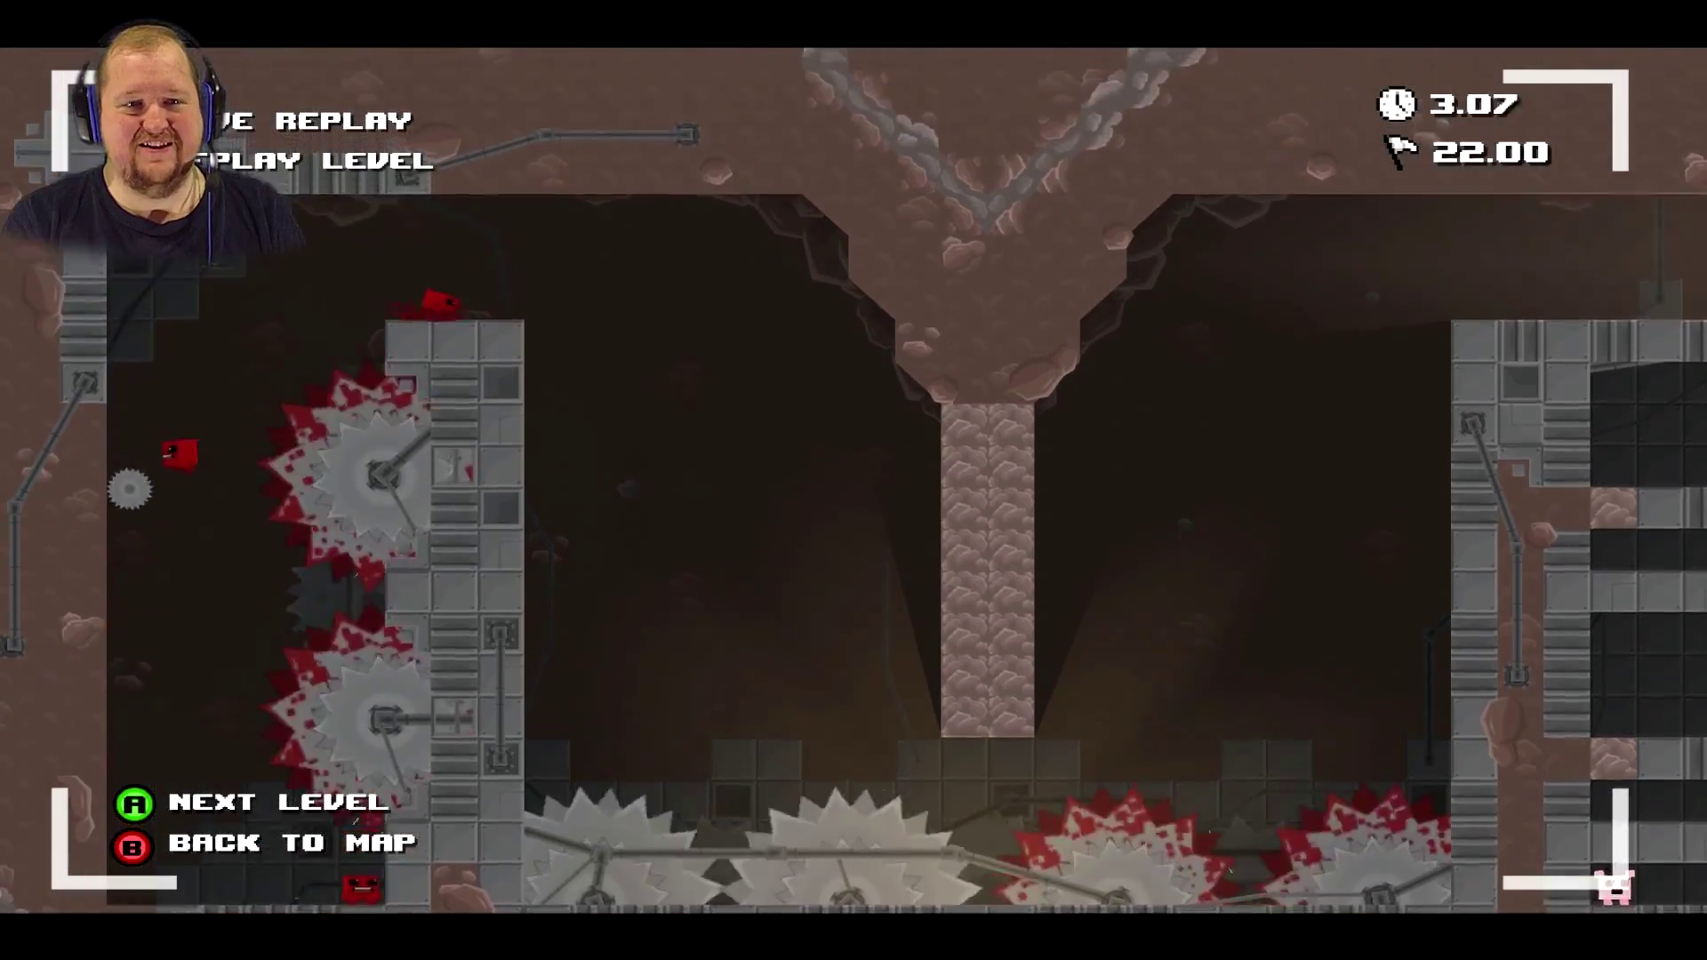
# - Leave the 1-20 results (22.00 seconds) for the forest chapter map
pyautogui.press('Return')
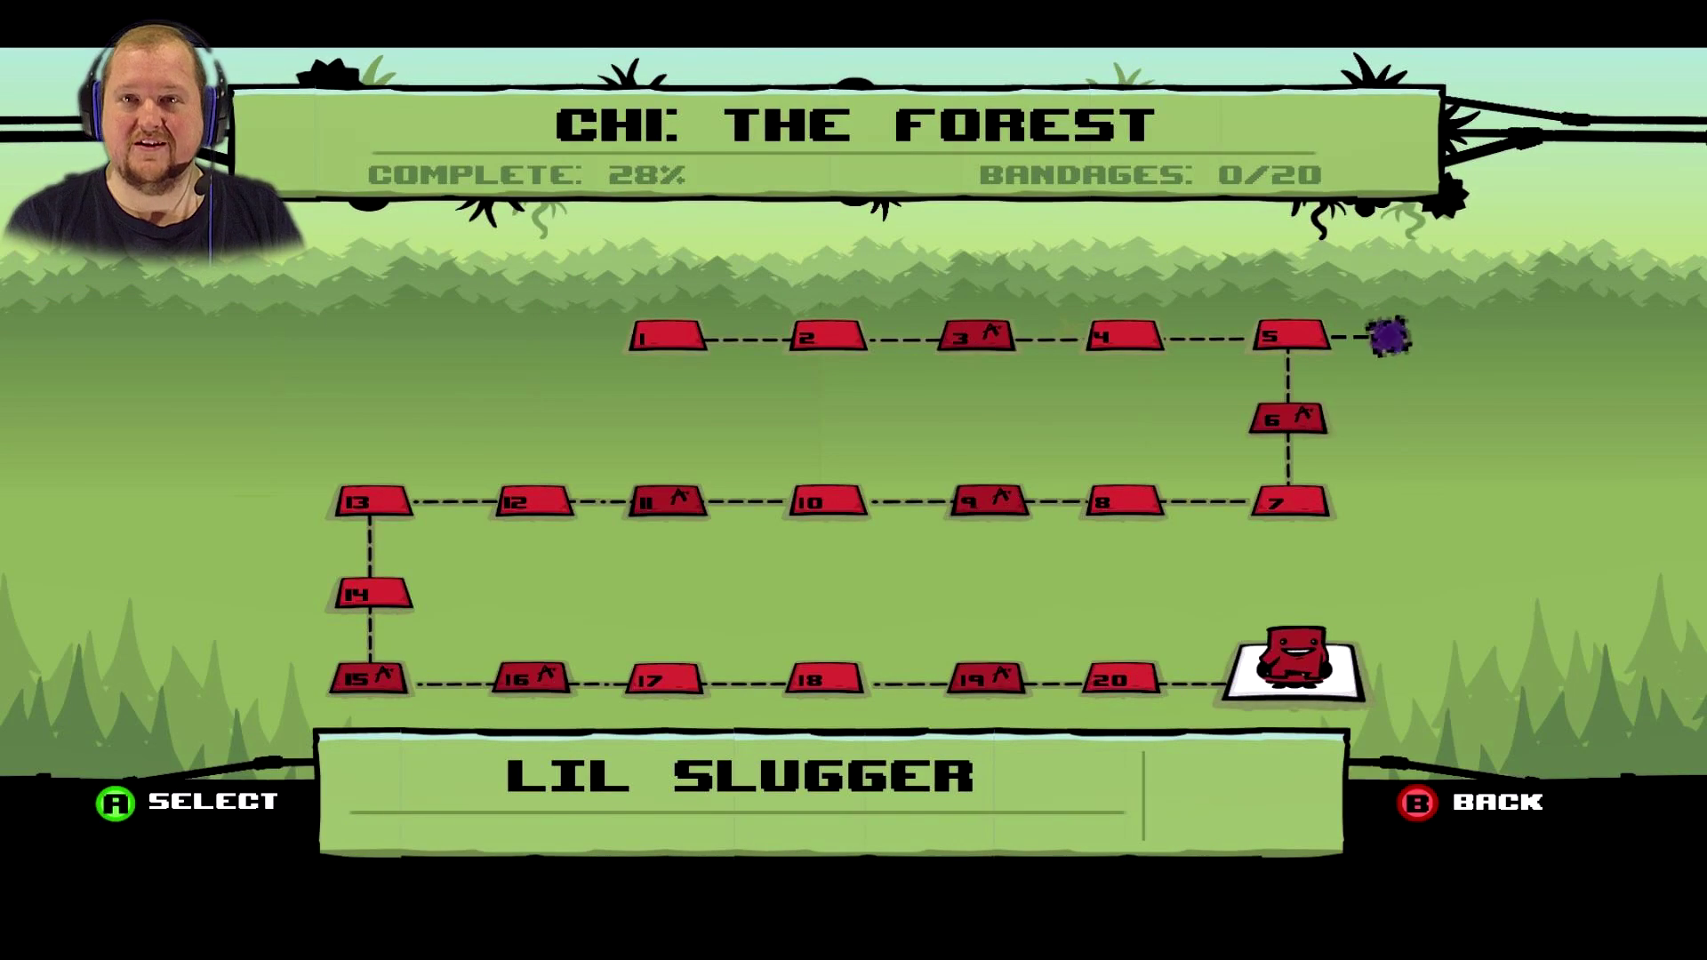
# - Start the Lil Slugger boss stage from the forest chapter map
pyautogui.press('Return')
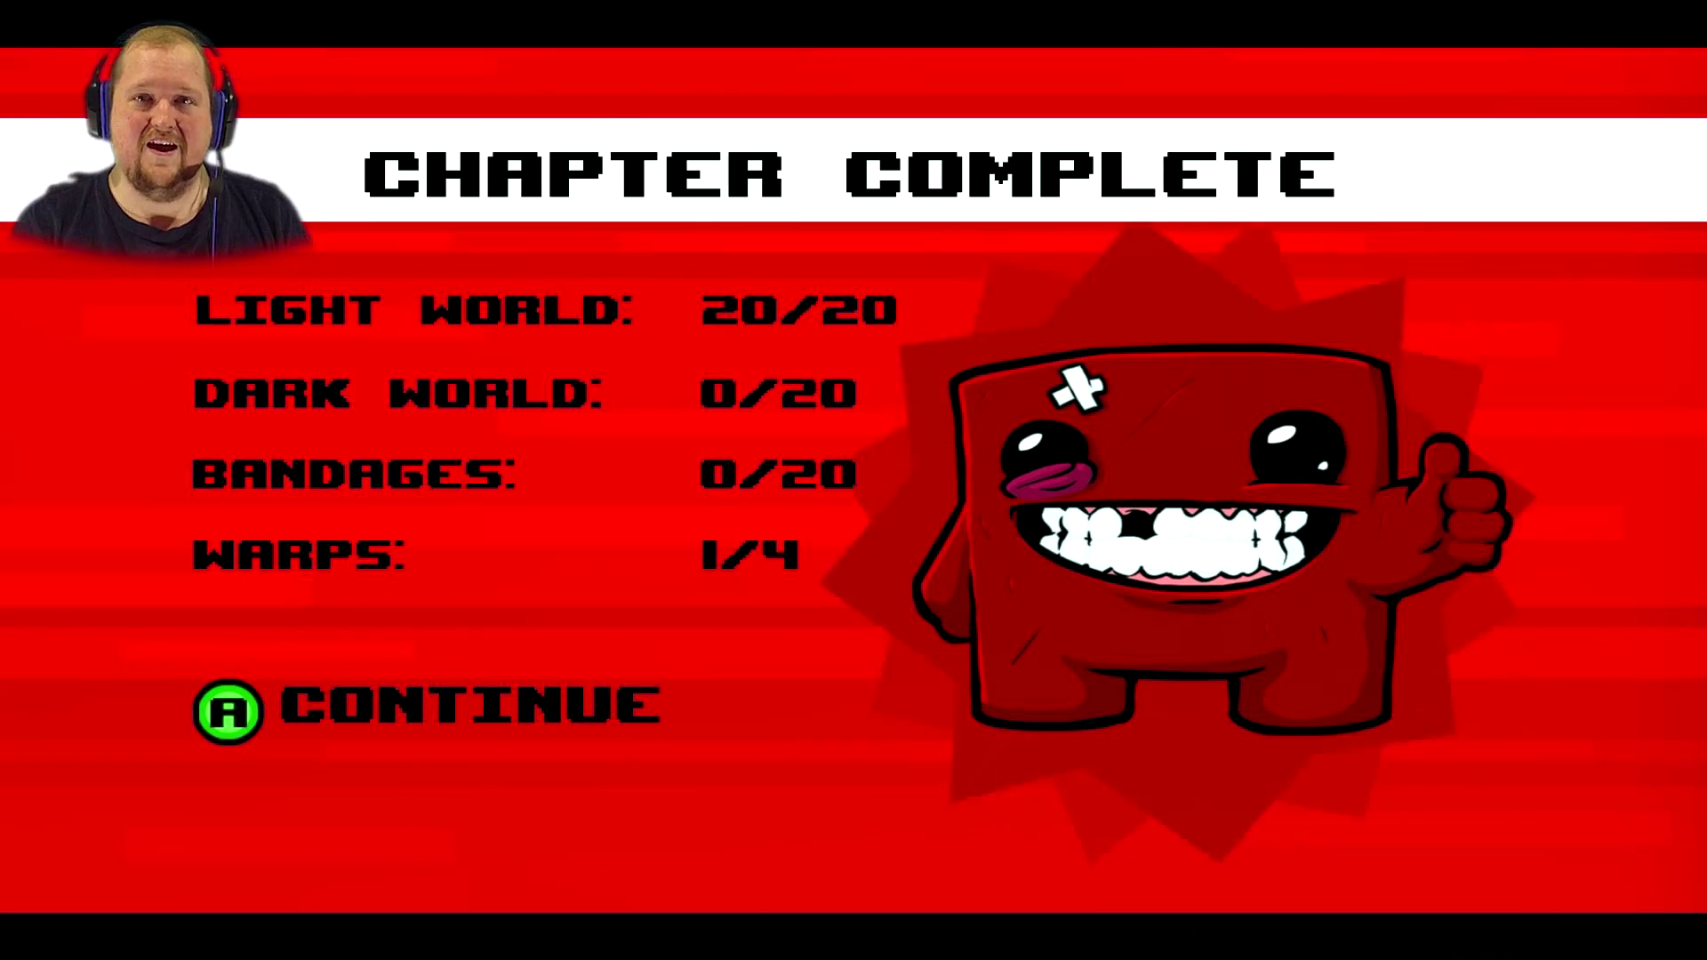
# - Continue past the Chapter Complete summary to the forest map, now 29% complete
pyautogui.press('Return')
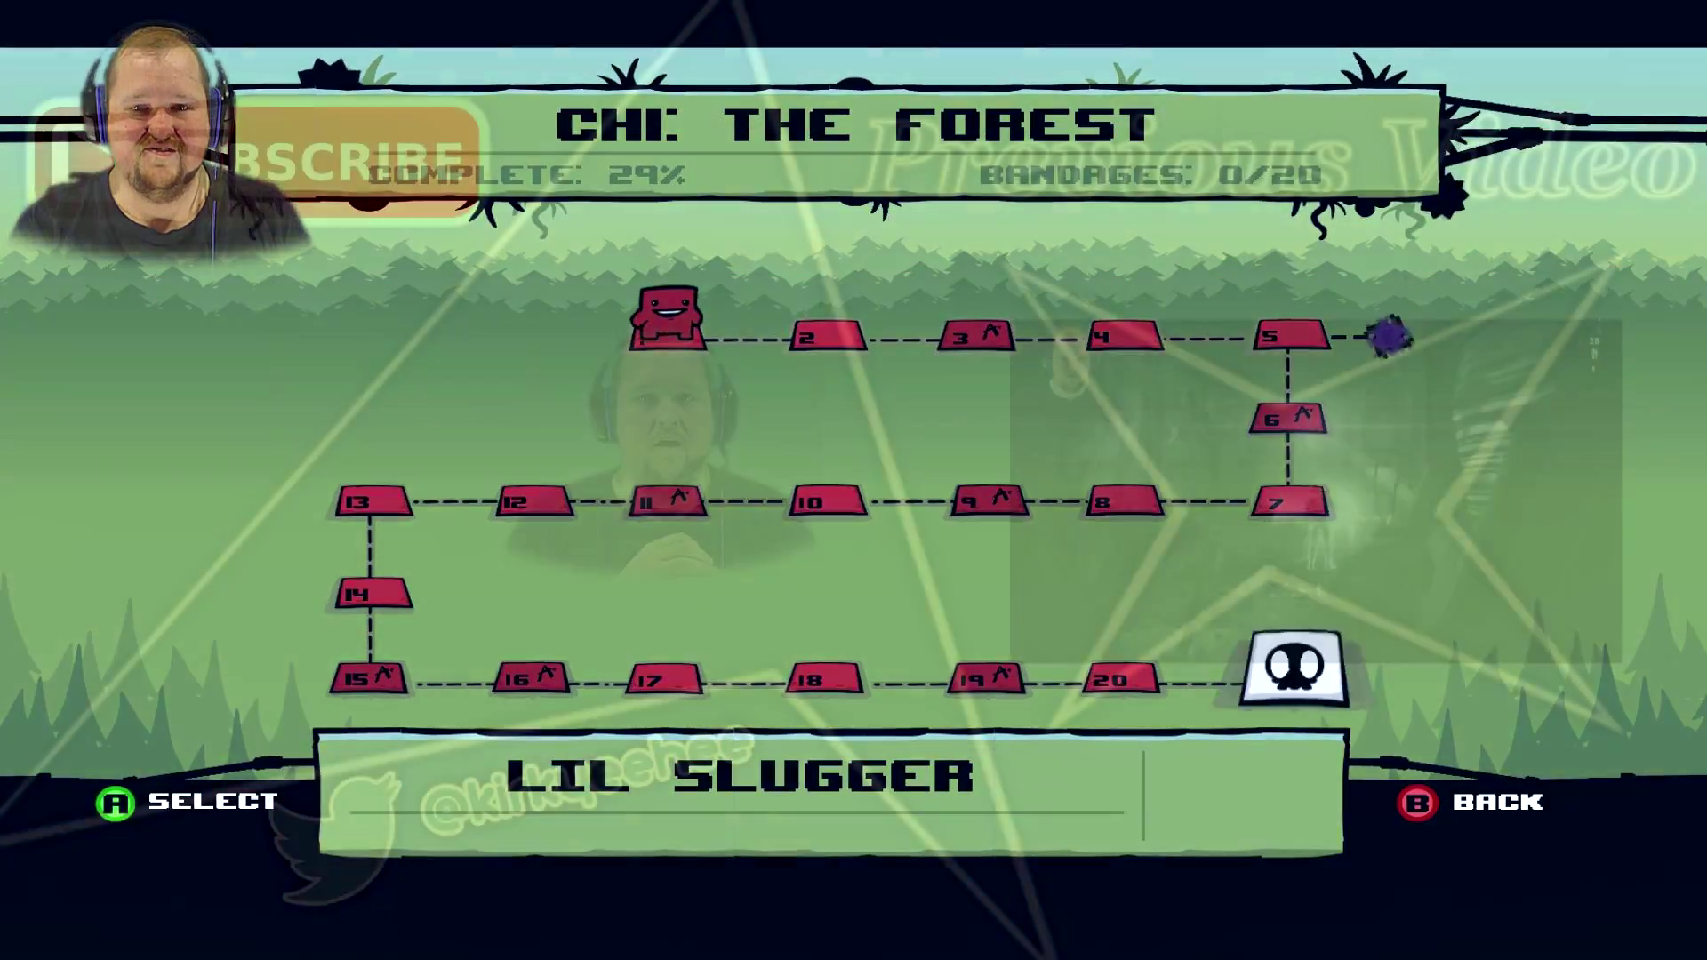